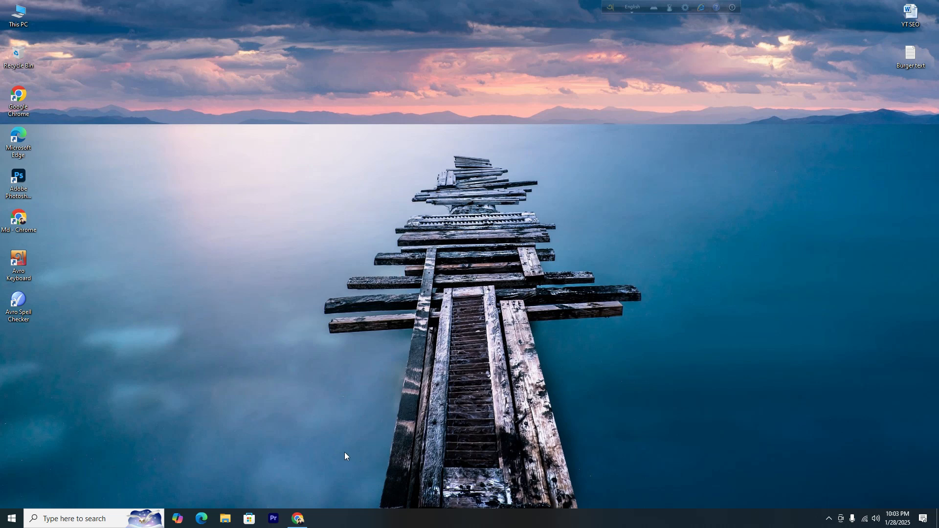
# Switch to Chrome and create a blank Instagram Post (Square) design from the Canva home page.
pyautogui.click(298, 518)
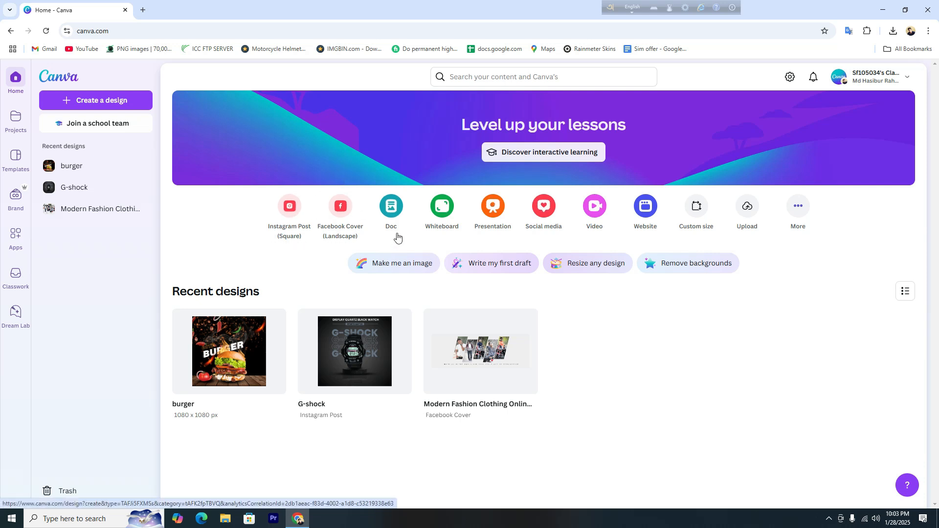
pyautogui.click(293, 222)
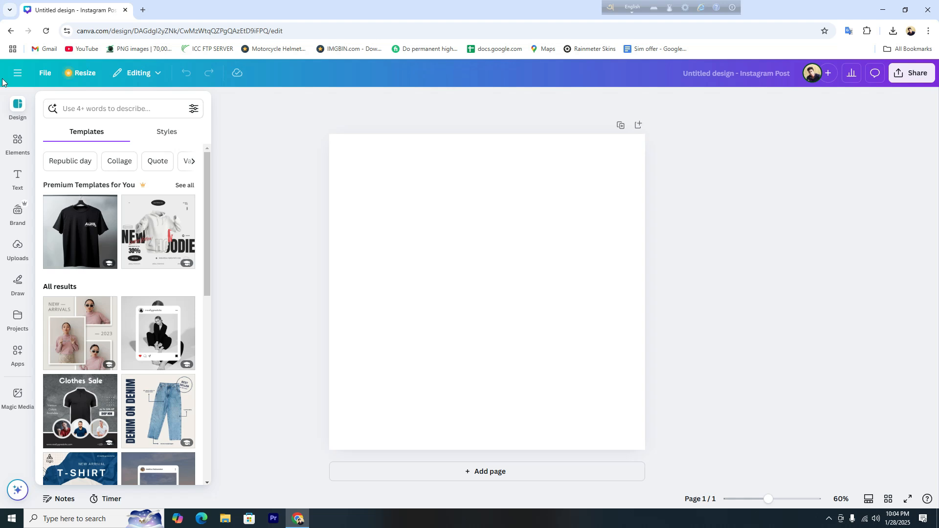
# Open the recent burger design and add a second page below the finished poster.
pyautogui.click(21, 70)
pyautogui.click(72, 166)
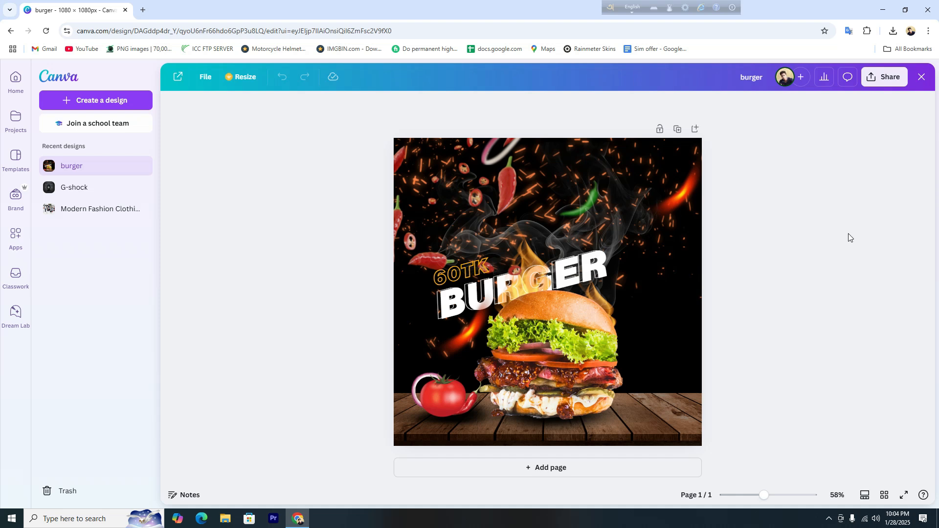
pyautogui.click(568, 471)
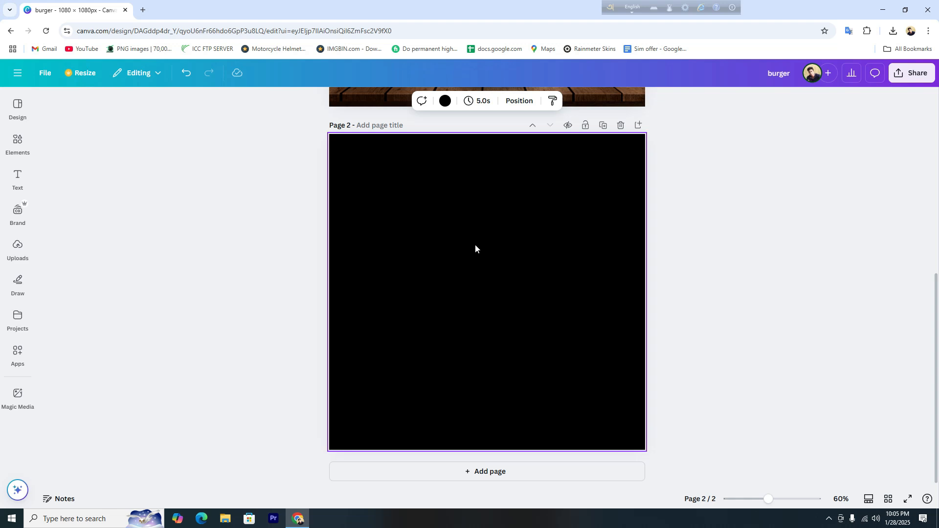
# Change the background color of page 2 to white.
pyautogui.click(445, 102)
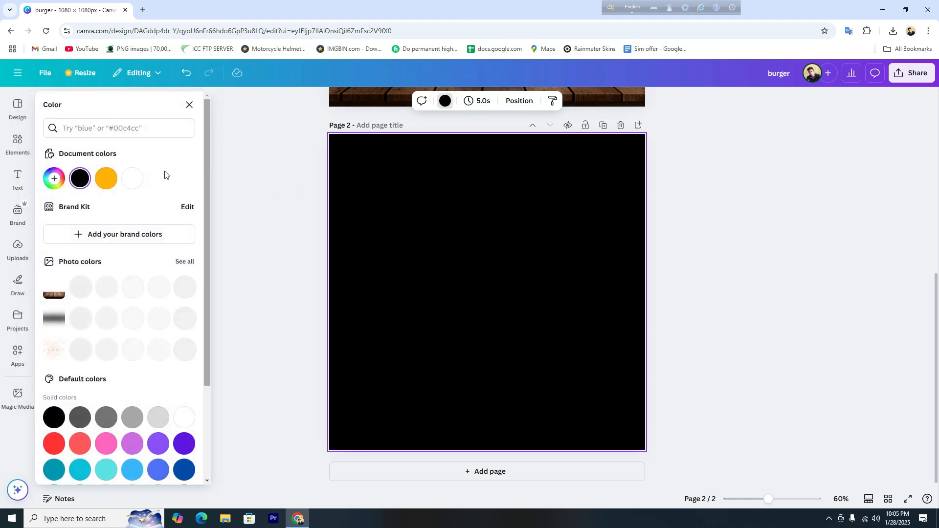
pyautogui.click(131, 180)
pyautogui.click(813, 221)
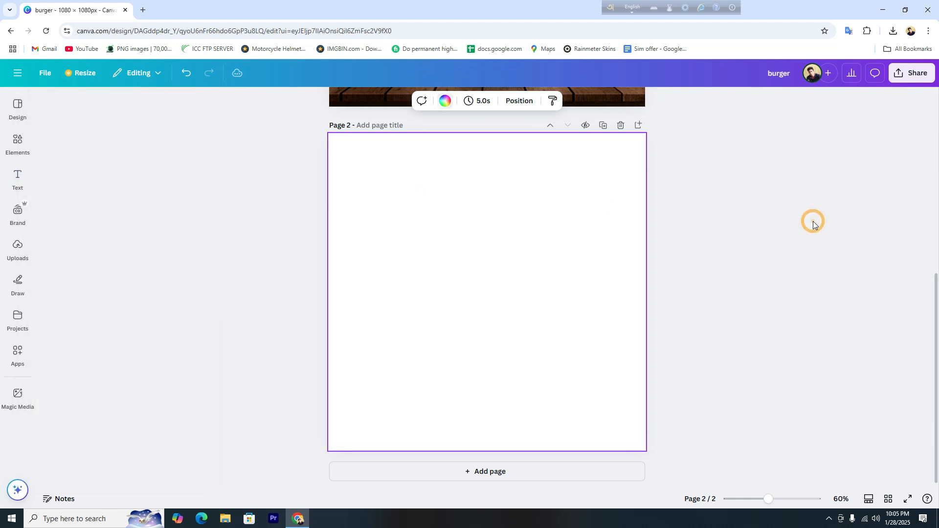
pyautogui.click(880, 311)
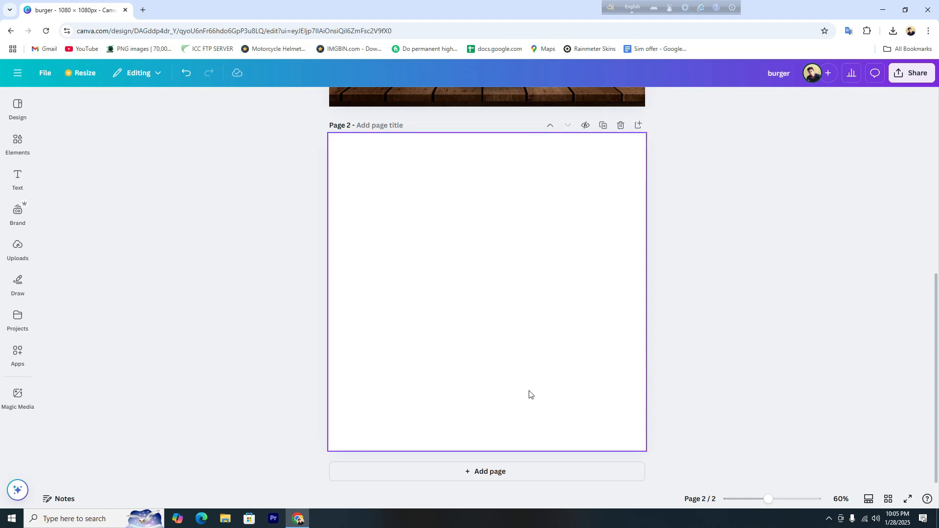
# Open the Burger text file from the desktop in Notepad and review its list of element search terms.
pyautogui.scroll(3, 528, 392)
pyautogui.scroll(3, 529, 394)
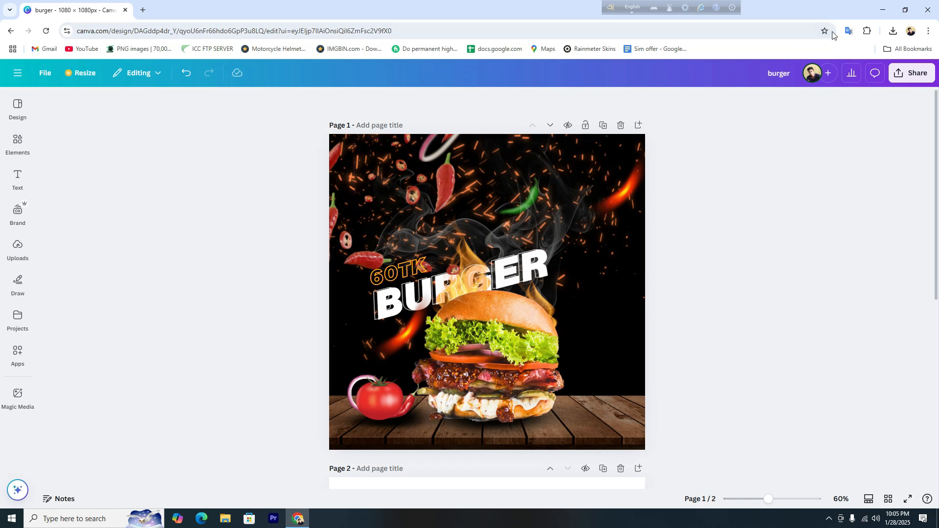
pyautogui.click(883, 10)
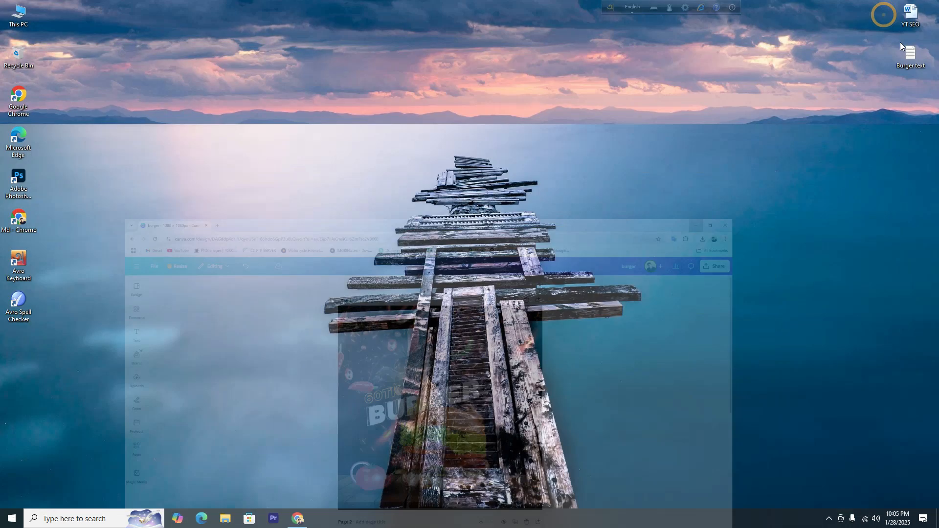
pyautogui.doubleClick(911, 54)
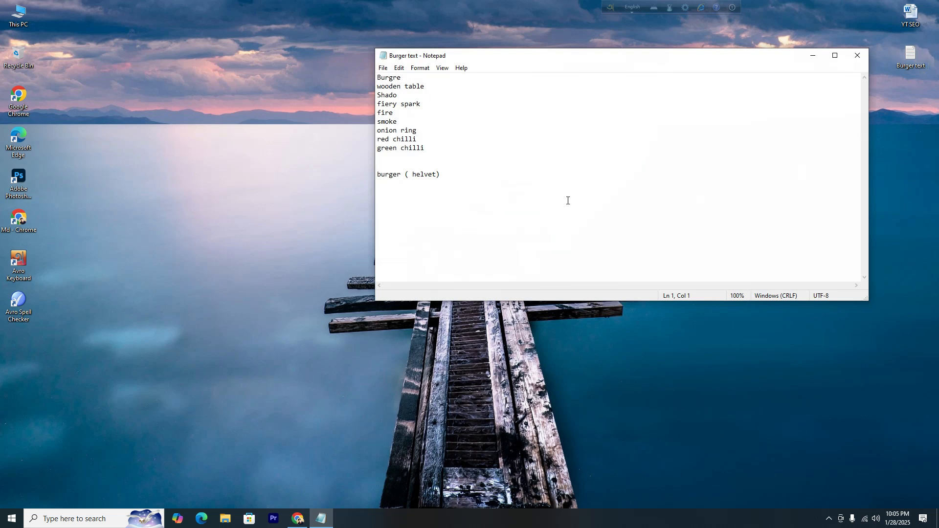
pyautogui.moveTo(378, 73); pyautogui.dragTo(431, 146)
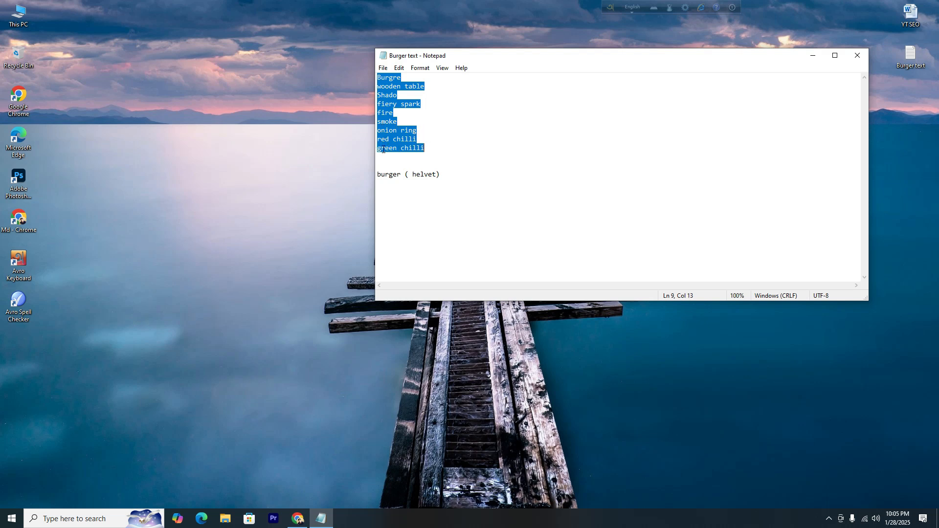
pyautogui.click(443, 149)
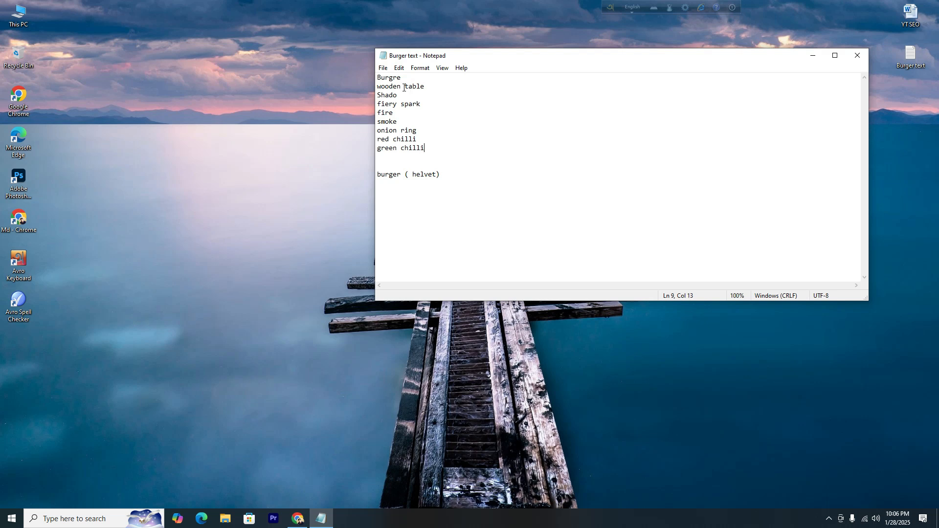
# Return to page 2 of the Canva burger design and start an elements search.
pyautogui.click(297, 520)
pyautogui.scroll(-6, 536, 342)
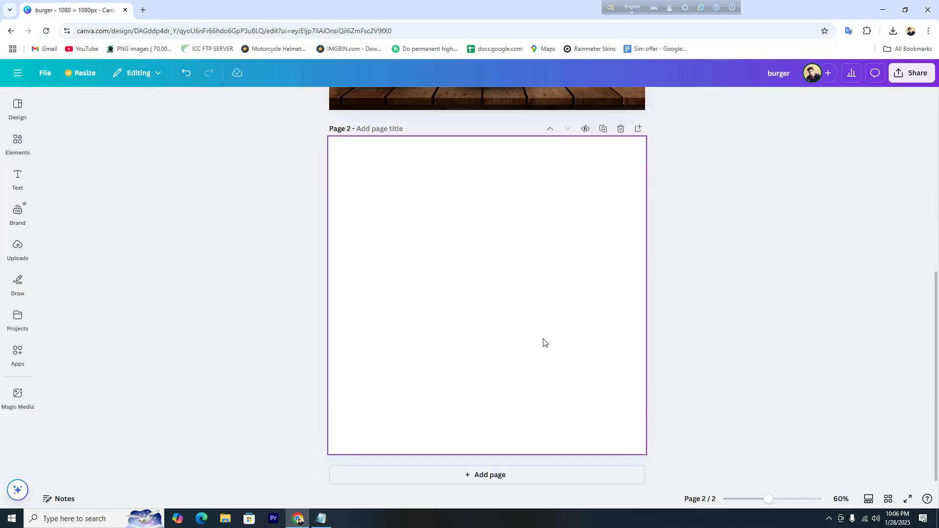
pyautogui.click(18, 143)
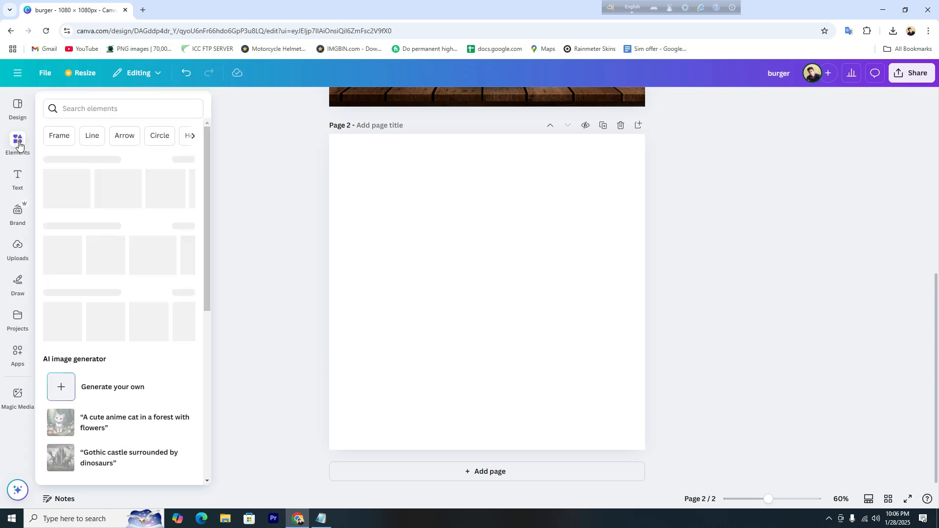
pyautogui.click(103, 107)
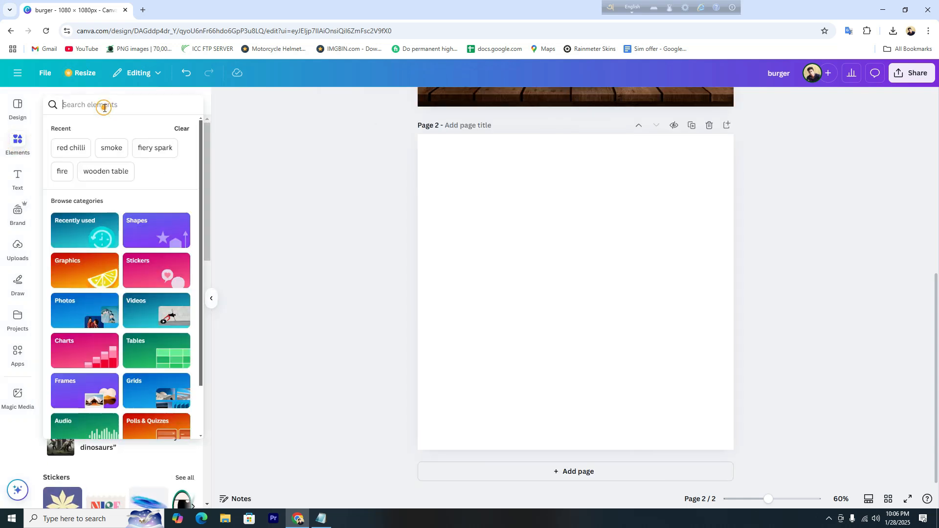
# Copy "Burgre" from the Notepad list, search Canva's elements for it and limit the results to graphics.
pyautogui.click(323, 519)
pyautogui.click(405, 78)
pyautogui.keyDown('shift'); pyautogui.click(379, 80); pyautogui.keyUp('shift')
pyautogui.hotkey('ctrl', 'c')
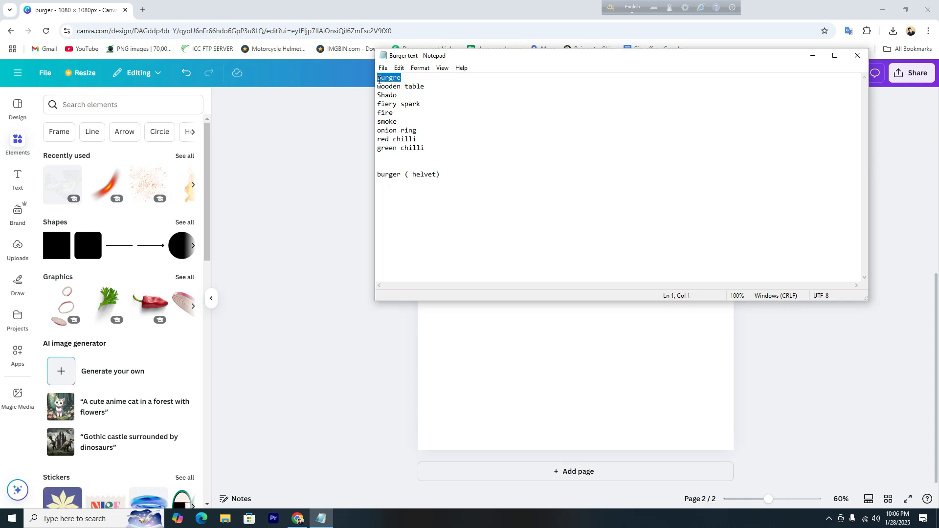
pyautogui.click(155, 100)
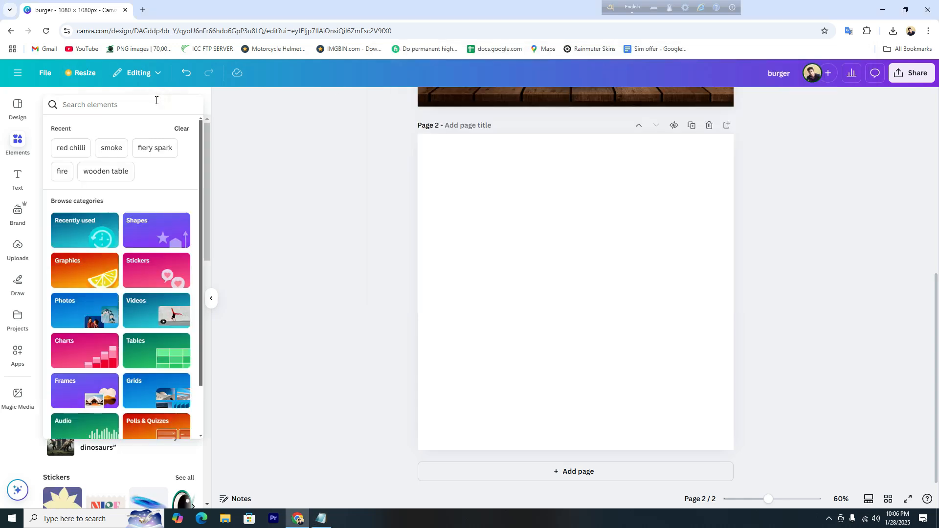
pyautogui.hotkey('ctrl', 'v')
pyautogui.press('Return')
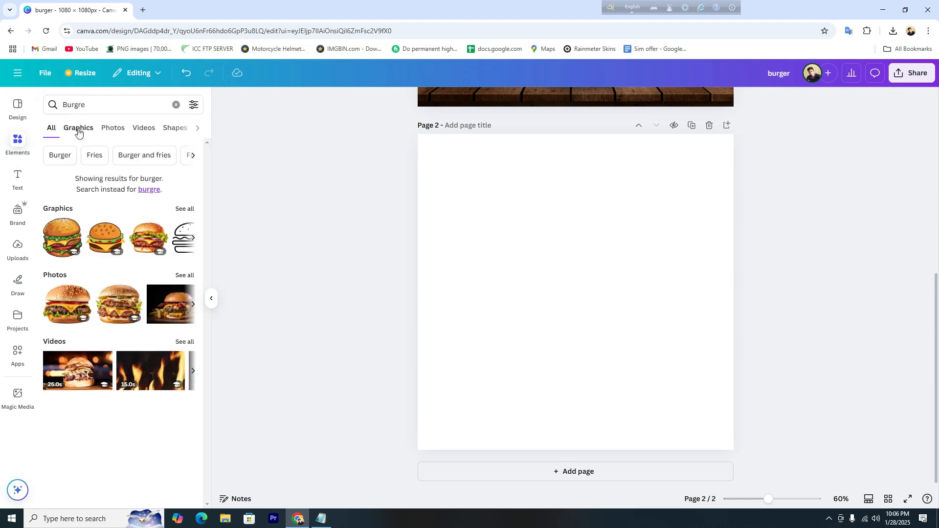
pyautogui.click(79, 129)
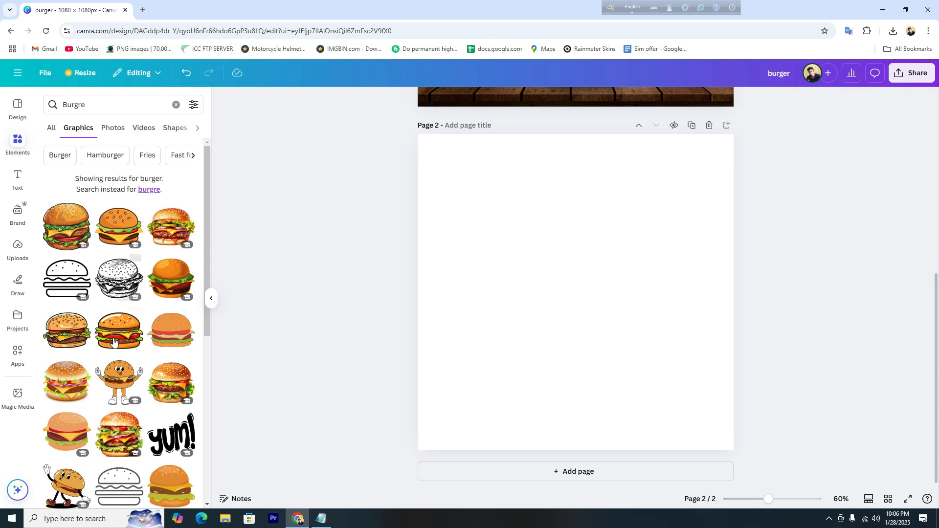
# Look through the burger graphics for one that matches the burger in the page 1 poster.
pyautogui.scroll(5, 535, 355)
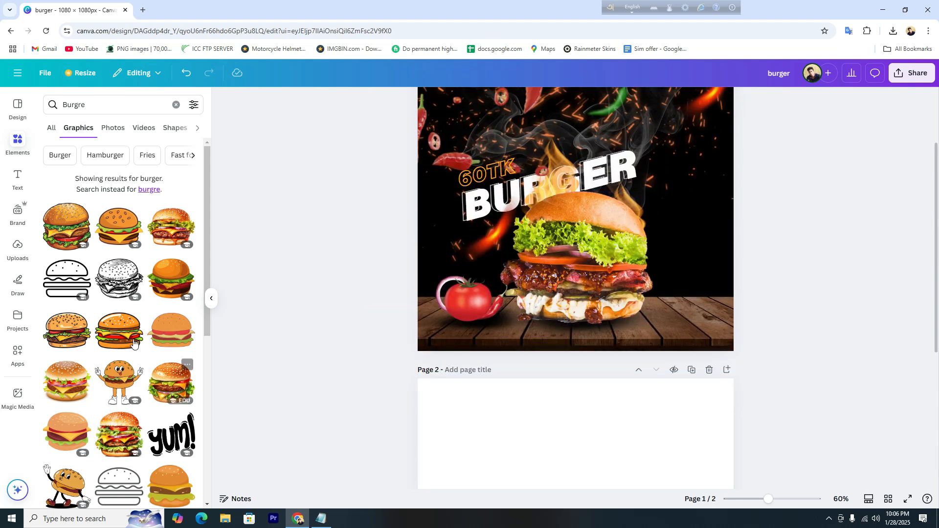
pyautogui.scroll(-5, 127, 321)
pyautogui.scroll(-4, 127, 322)
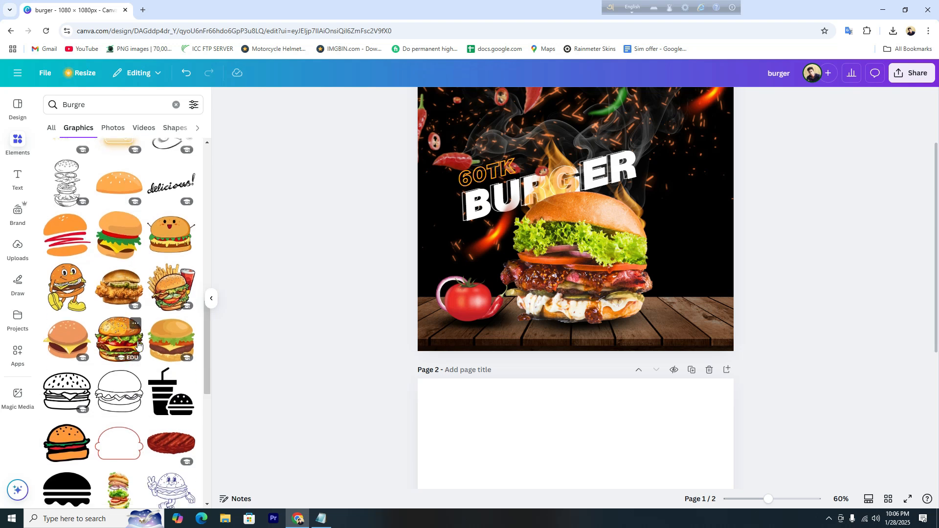
pyautogui.scroll(-6, 143, 347)
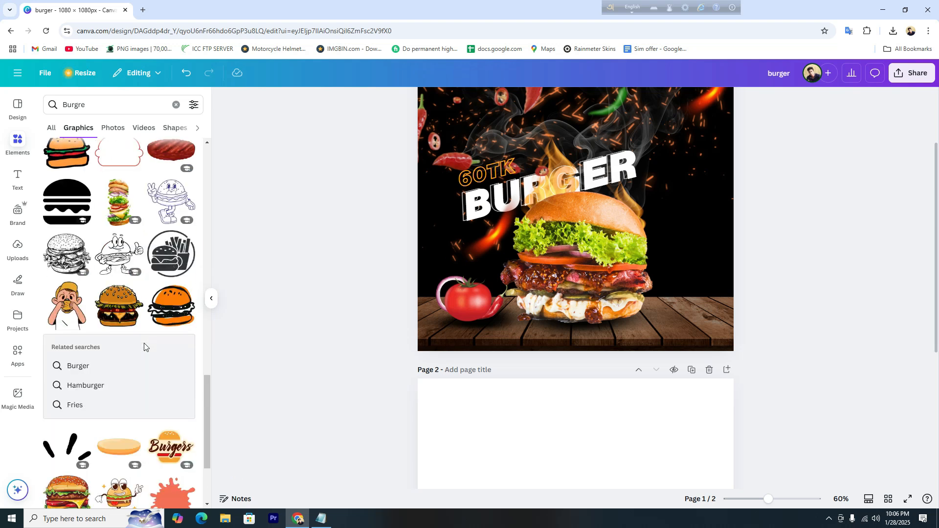
pyautogui.scroll(-1, 144, 347)
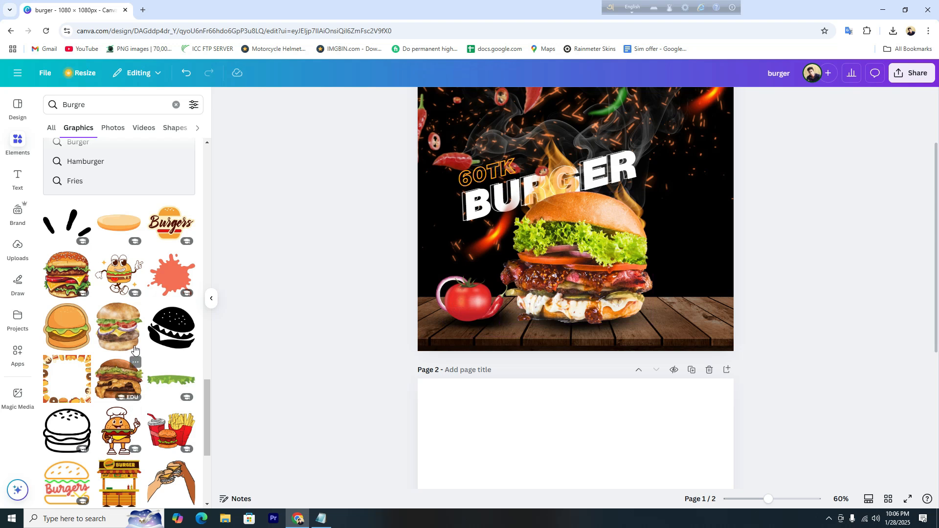
pyautogui.scroll(-4, 136, 350)
pyautogui.scroll(10, 136, 349)
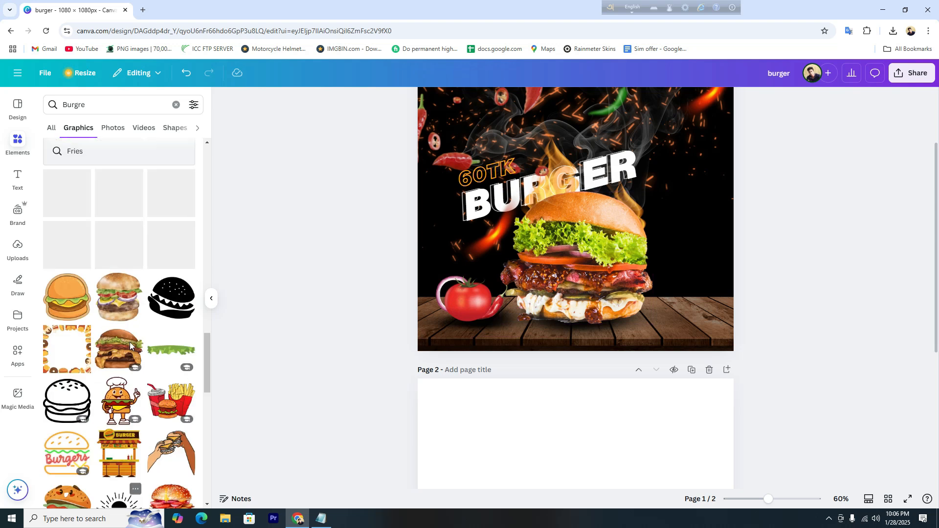
pyautogui.scroll(5, 128, 348)
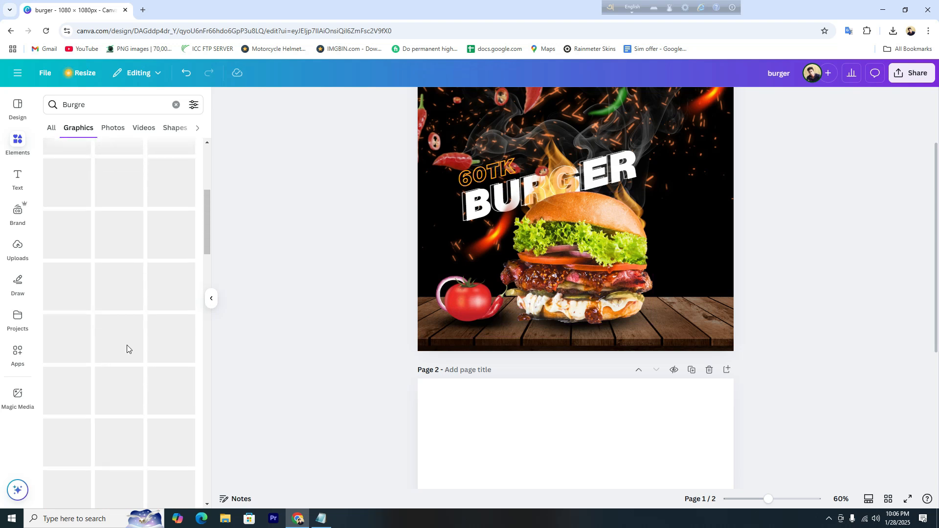
pyautogui.scroll(2, 127, 327)
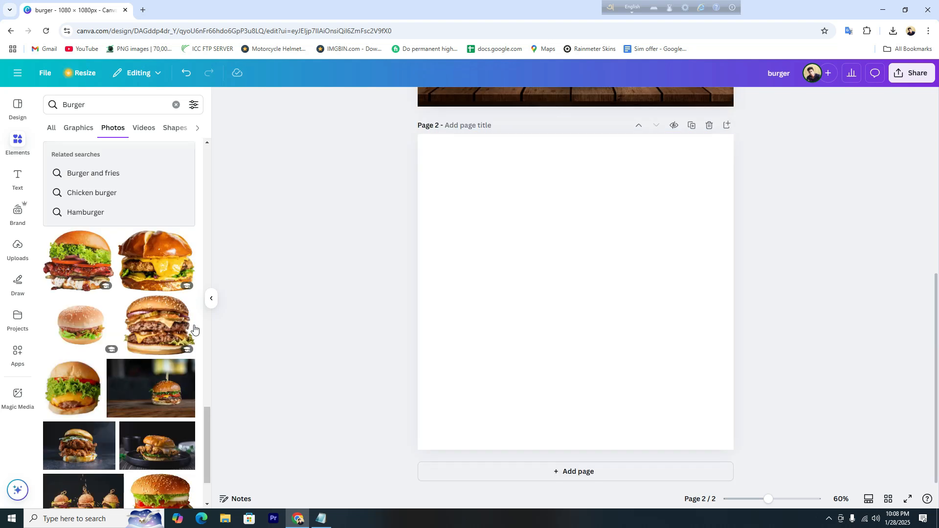
# Add the photo of the burger with lettuce, tomato and glazed meat to page 2 and compare it with page 1.
pyautogui.click(83, 264)
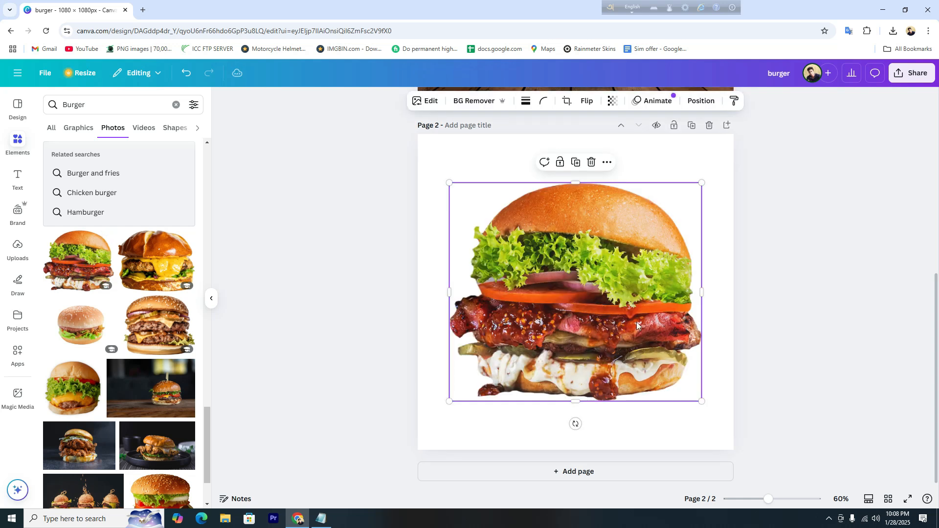
pyautogui.scroll(7, 731, 326)
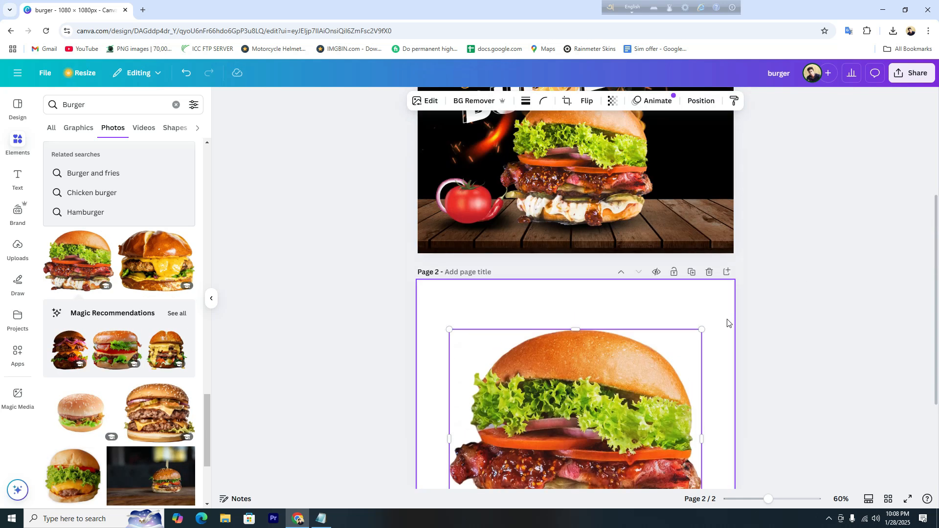
pyautogui.scroll(-5, 676, 311)
pyautogui.scroll(-2, 676, 311)
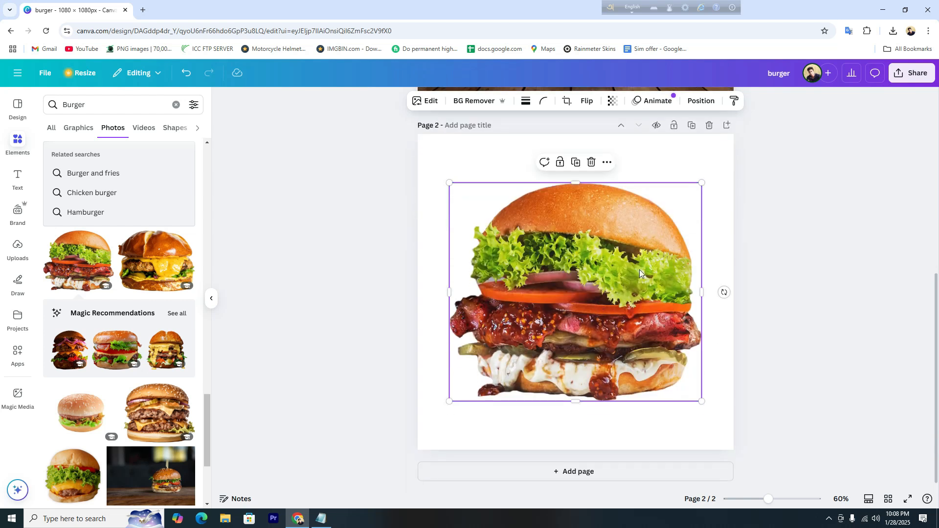
# Set the page 2 background to black and compare the page with the finished poster on page 1.
pyautogui.click(709, 168)
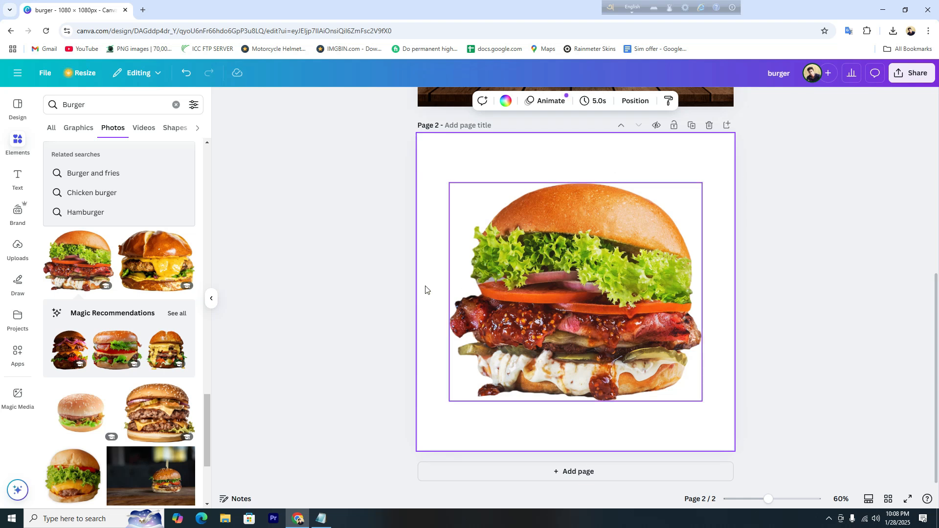
pyautogui.click(507, 104)
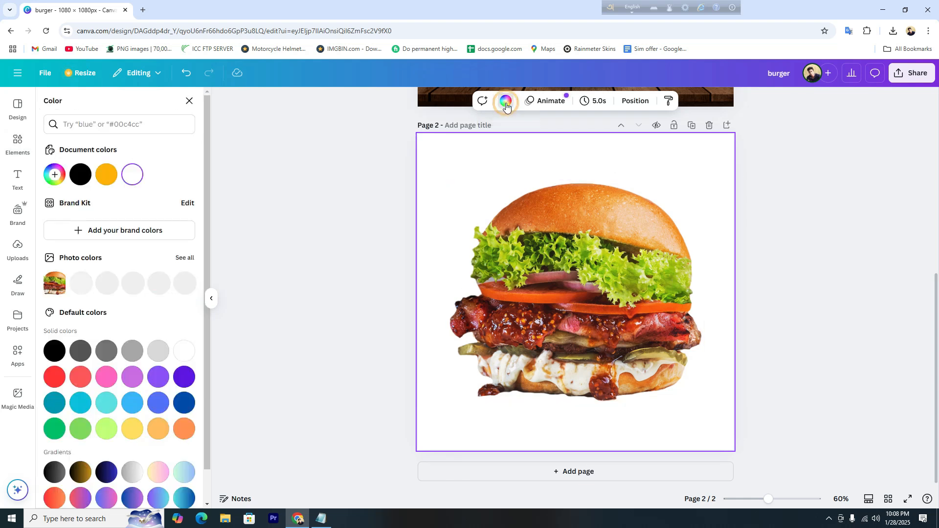
pyautogui.click(81, 175)
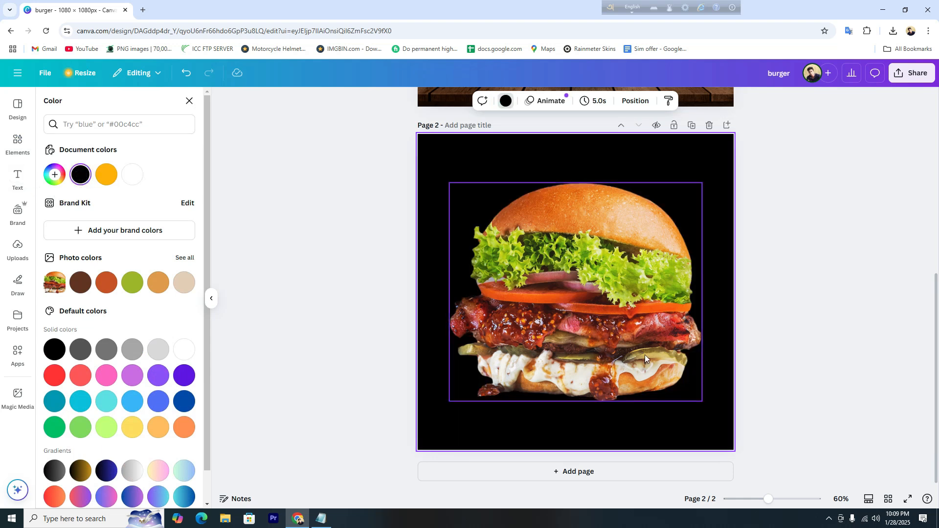
pyautogui.click(849, 285)
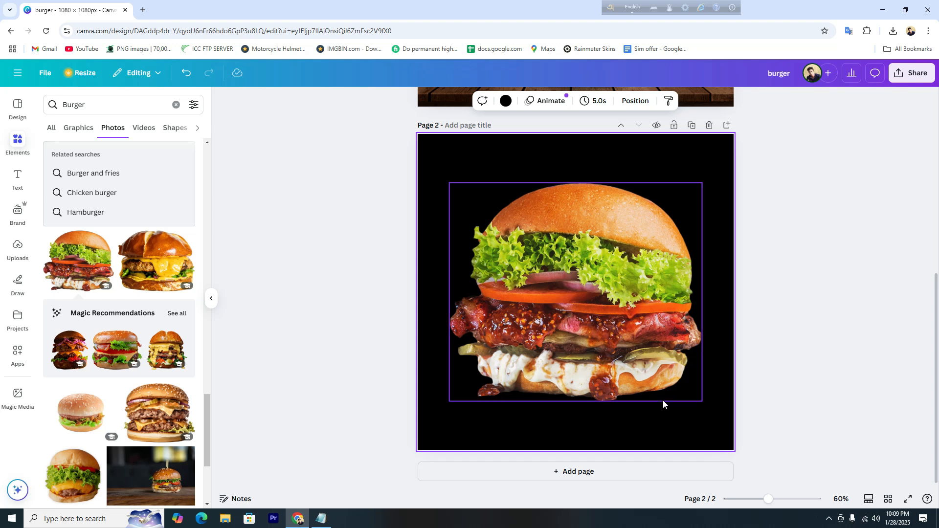
pyautogui.scroll(6, 663, 400)
pyautogui.scroll(-5, 665, 398)
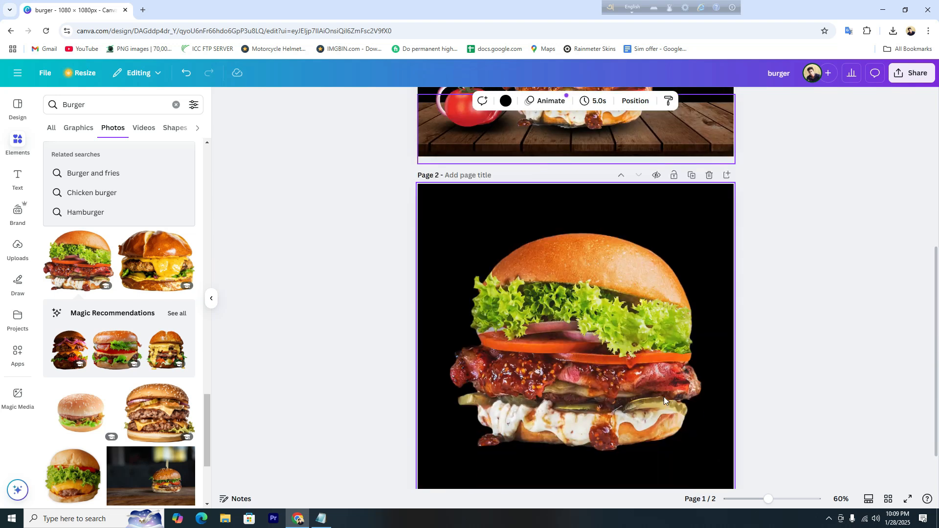
pyautogui.scroll(4, 665, 396)
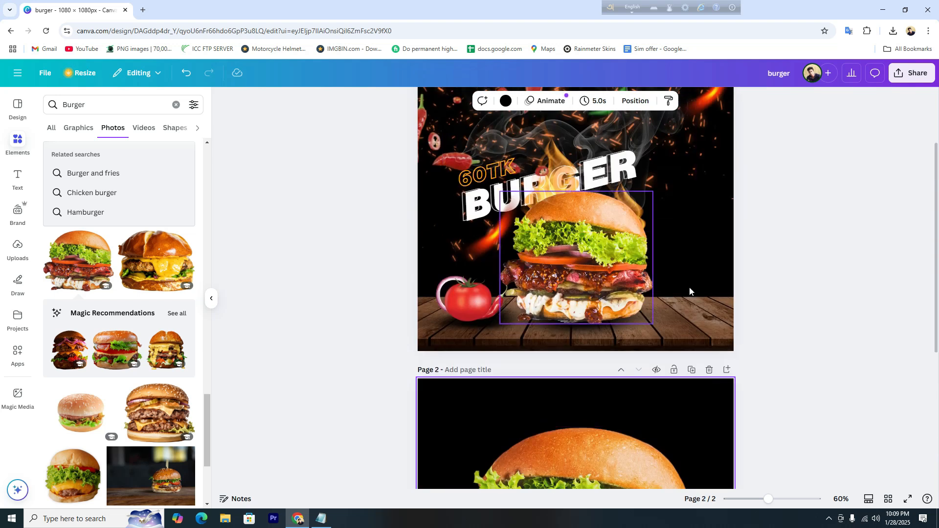
# Shrink the burger photo on page 2 to about 519 × 449 px and center it horizontally.
pyautogui.scroll(-5, 692, 293)
pyautogui.click(645, 295)
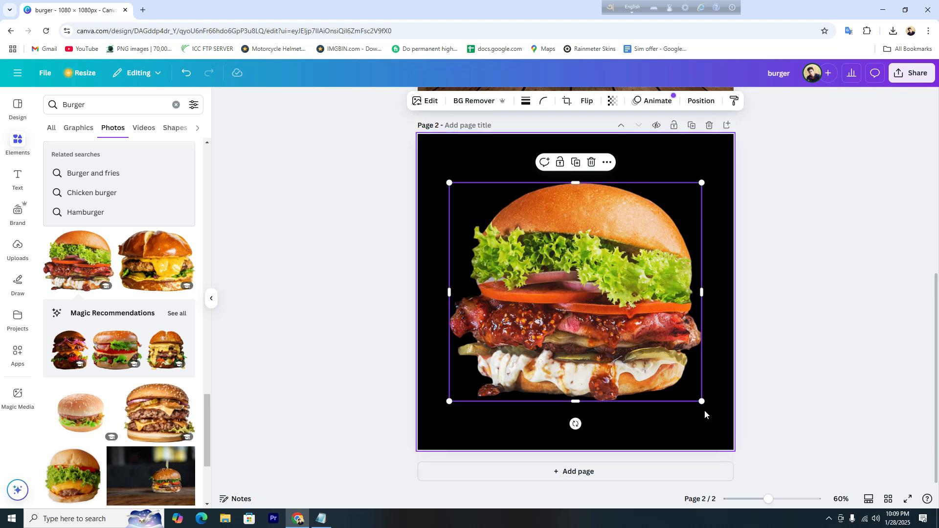
pyautogui.moveTo(702, 401); pyautogui.dragTo(600, 315)
pyautogui.moveTo(538, 258); pyautogui.dragTo(590, 293)
pyautogui.click(700, 101)
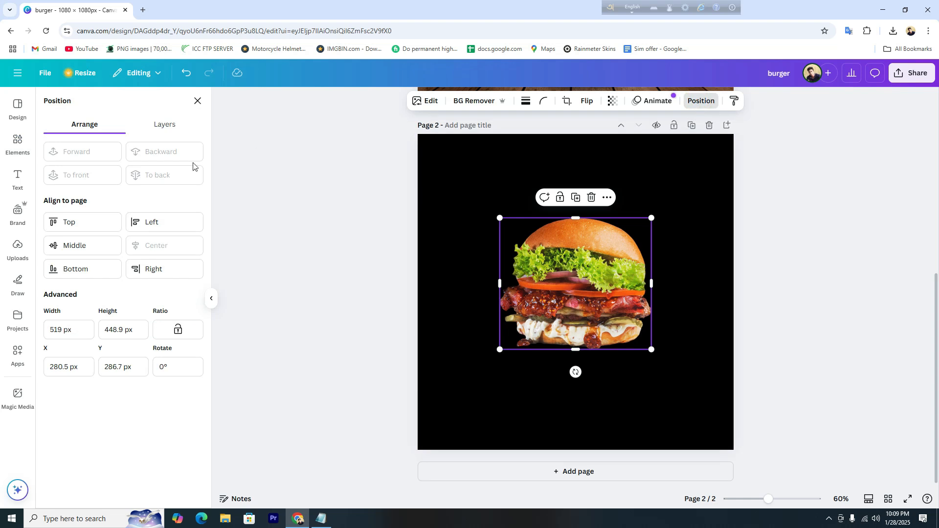
pyautogui.click(842, 283)
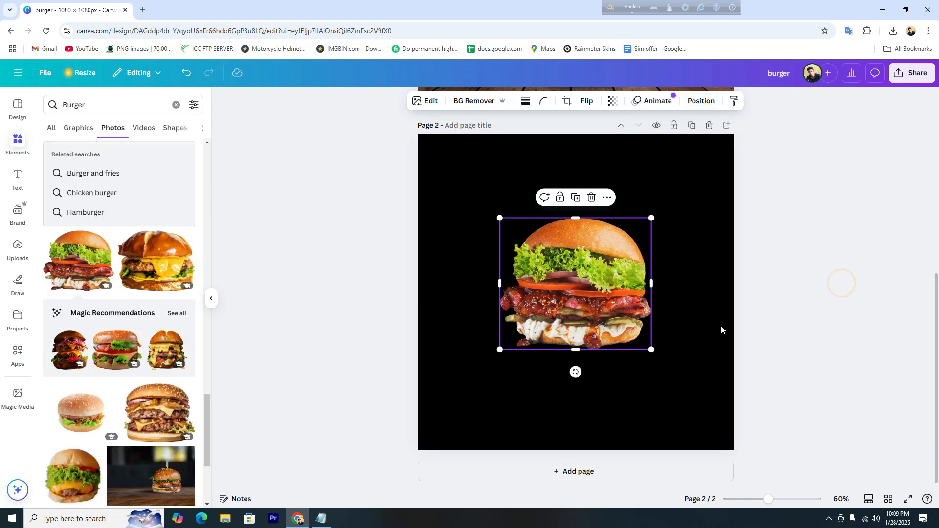
# Compare the burger with the page 1 poster and move it down to the exact center of page 2.
pyautogui.scroll(7, 718, 325)
pyautogui.scroll(-4, 718, 325)
pyautogui.scroll(-2, 717, 324)
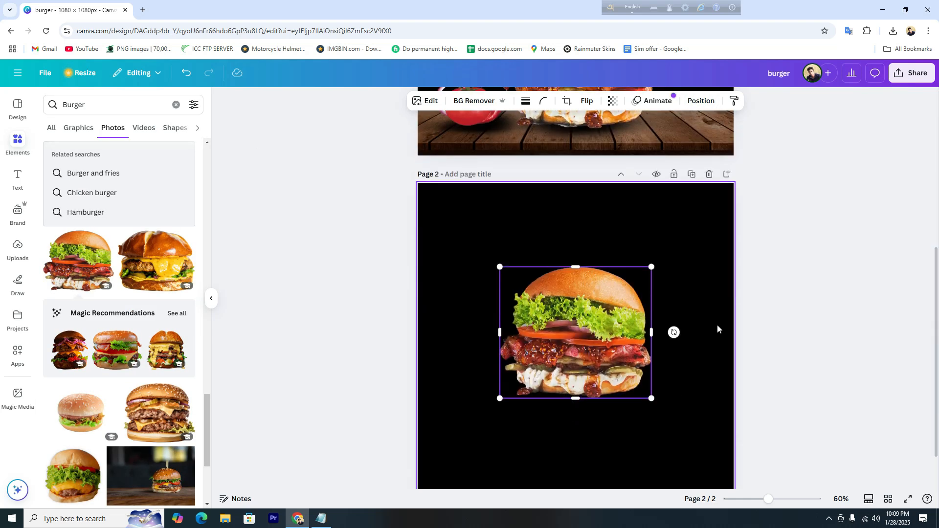
pyautogui.moveTo(593, 327); pyautogui.dragTo(593, 333)
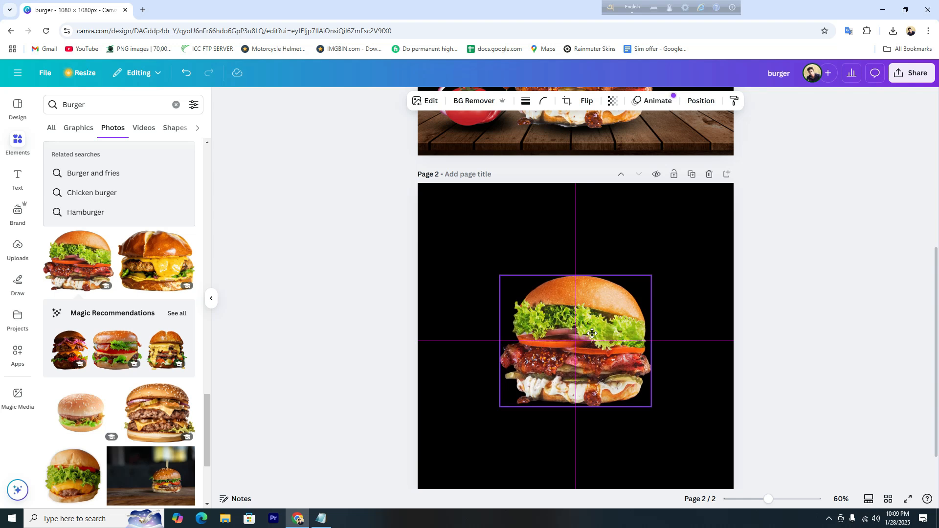
pyautogui.click(786, 365)
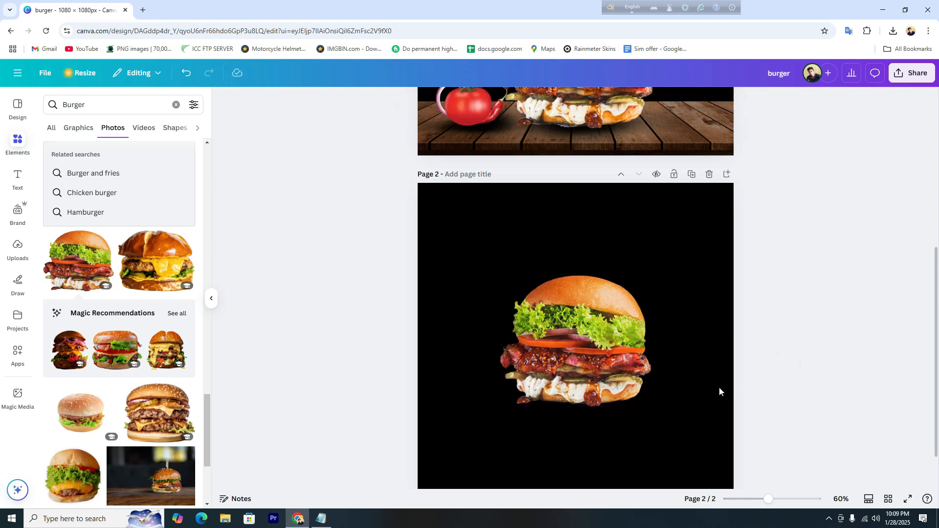
# Copy "wooden table" from the Notepad list and search Canva's photos for it.
pyautogui.scroll(4, 327, 331)
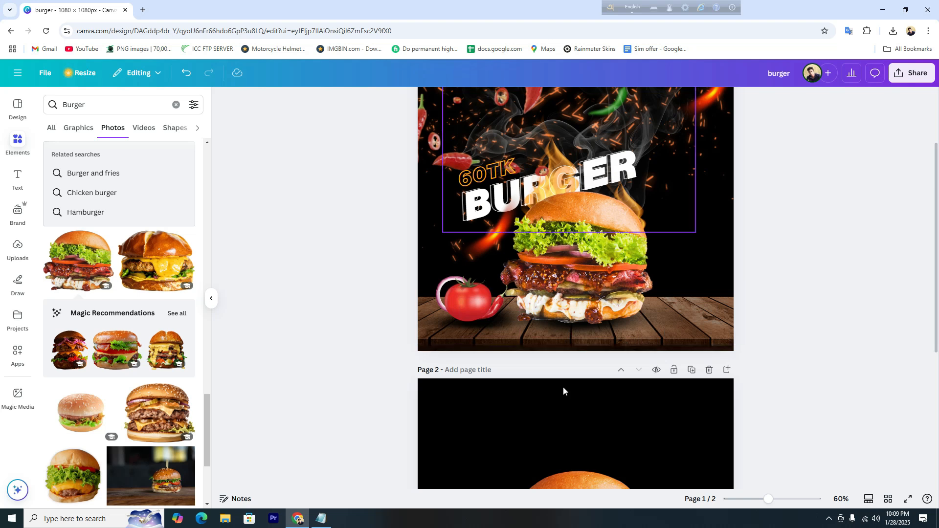
pyautogui.click(321, 518)
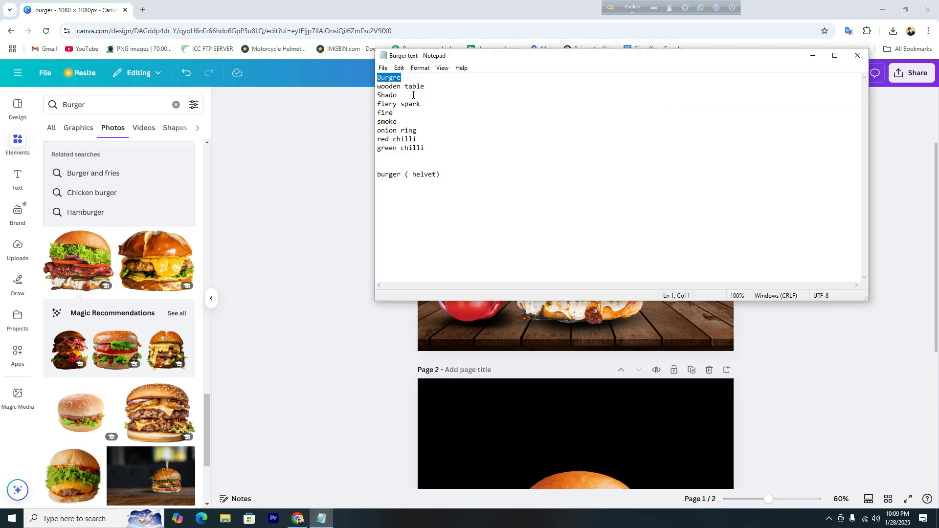
pyautogui.moveTo(425, 86); pyautogui.dragTo(378, 85)
pyautogui.hotkey('ctrl', 'c')
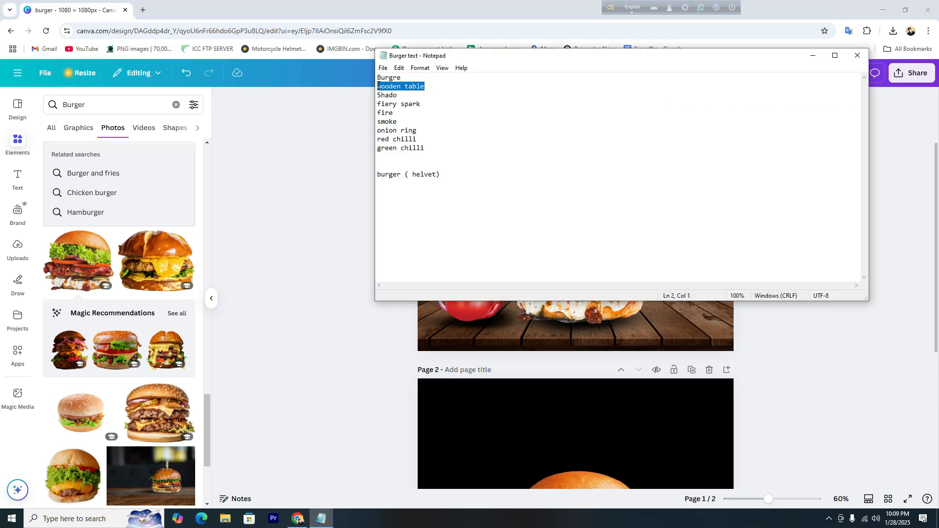
pyautogui.click(118, 105)
pyautogui.hotkey('ctrl', 'a')
pyautogui.hotkey('ctrl', 'v')
pyautogui.press('Return')
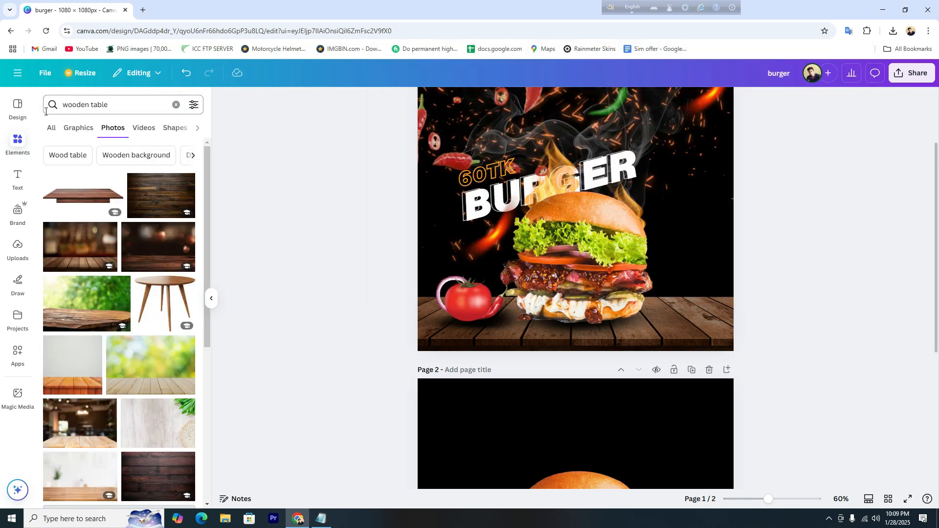
# Add the photo of a wooden tabletop with a blurred bar behind it to page 2, scaled to full page width along the bottom edge.
pyautogui.scroll(-2, 326, 265)
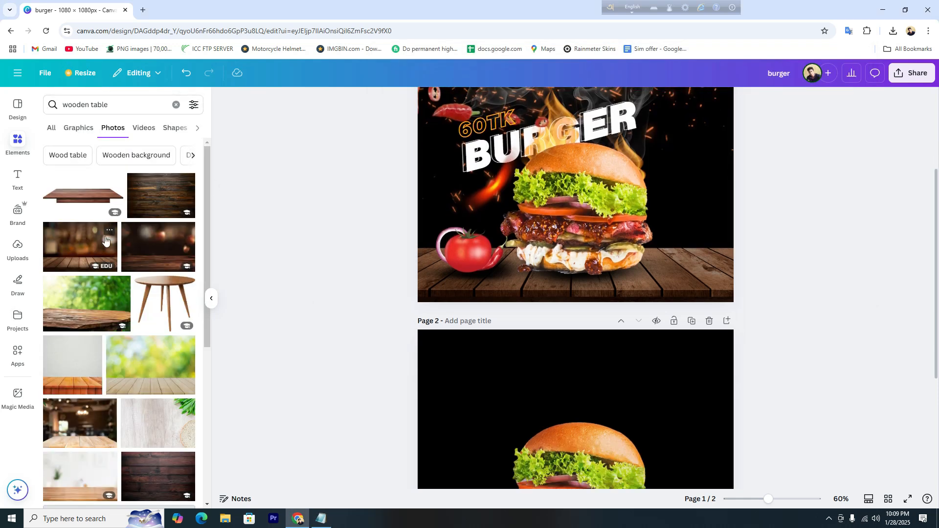
pyautogui.scroll(-4, 539, 293)
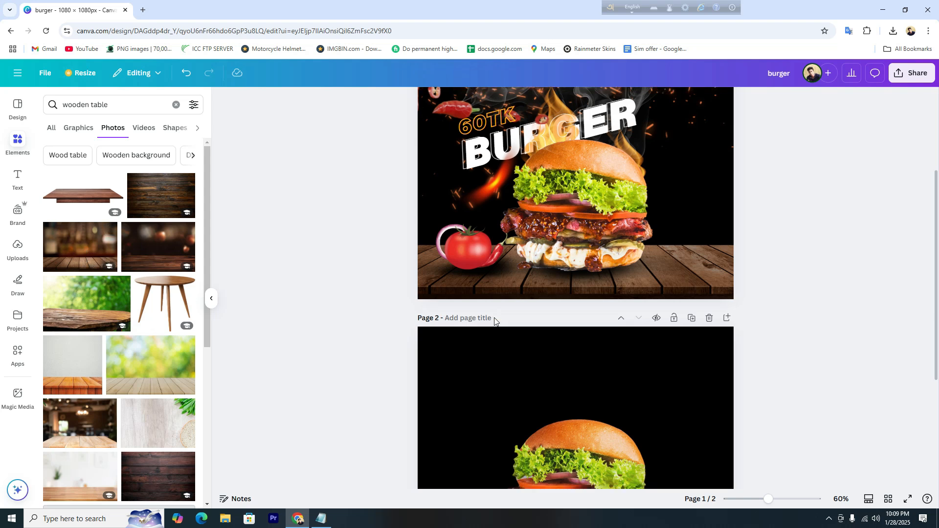
pyautogui.click(81, 247)
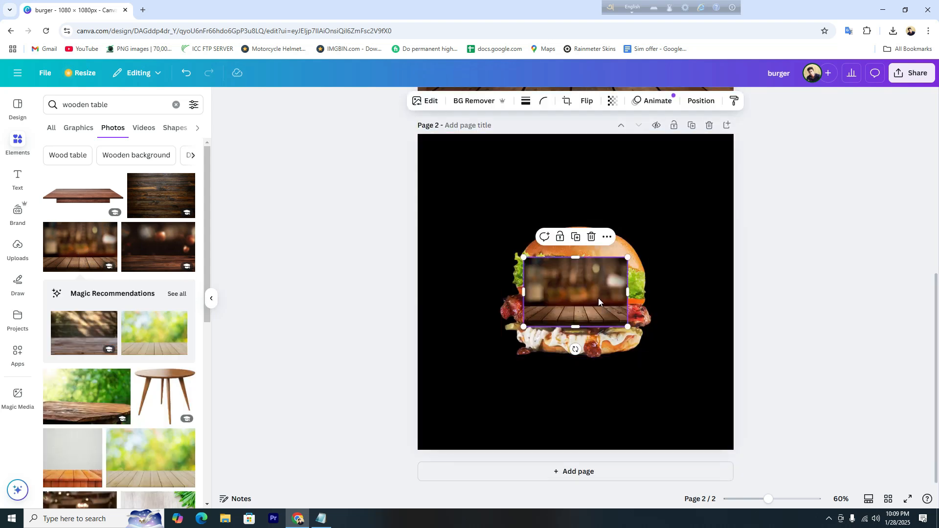
pyautogui.moveTo(598, 298); pyautogui.dragTo(543, 376)
pyautogui.moveTo(579, 403); pyautogui.dragTo(686, 436)
pyautogui.moveTo(639, 408); pyautogui.dragTo(729, 445)
pyautogui.moveTo(705, 398); pyautogui.dragTo(723, 403)
pyautogui.moveTo(748, 445); pyautogui.dragTo(730, 438)
pyautogui.moveTo(709, 388); pyautogui.dragTo(716, 403)
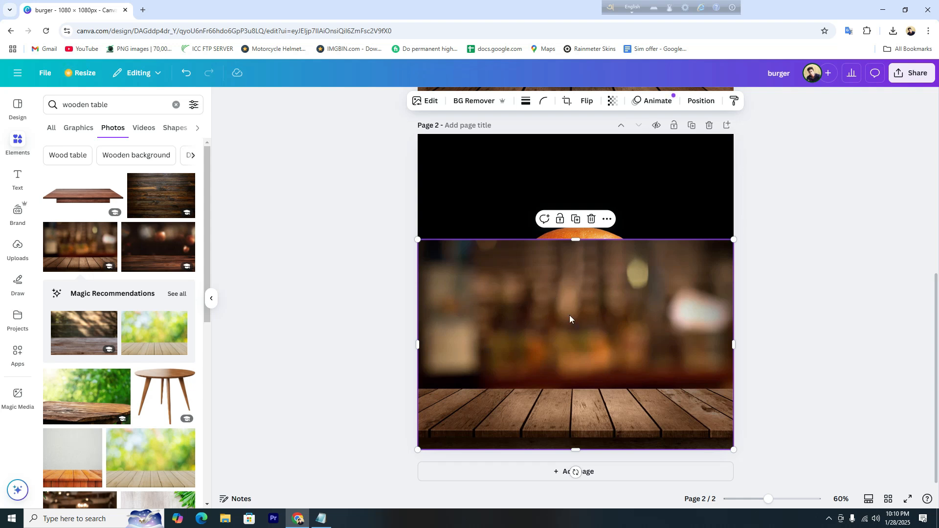
# Remove the blurred background from the wooden table photo with BG Remover.
pyautogui.click(438, 102)
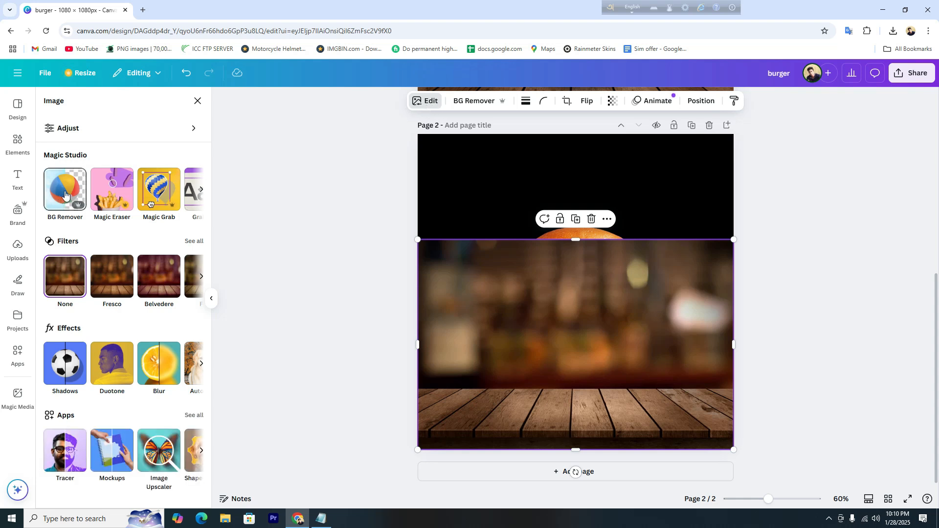
pyautogui.click(65, 195)
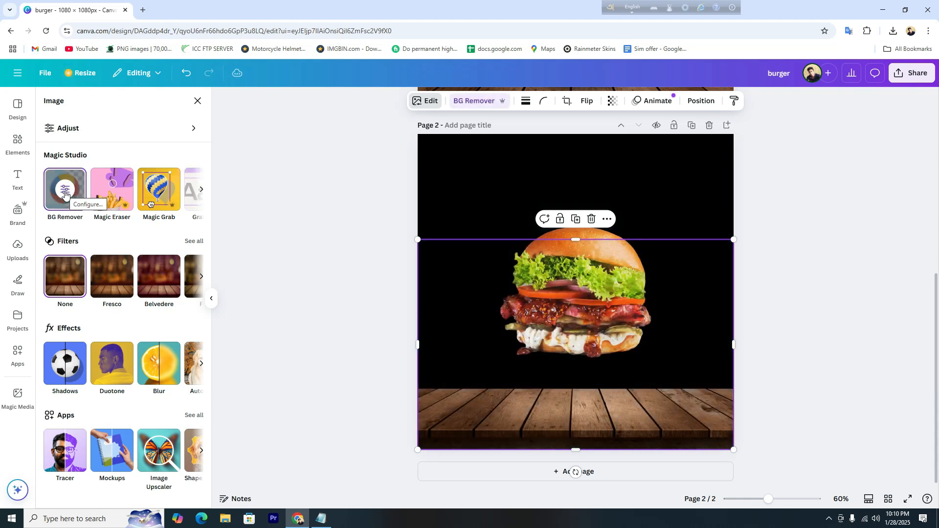
pyautogui.click(835, 260)
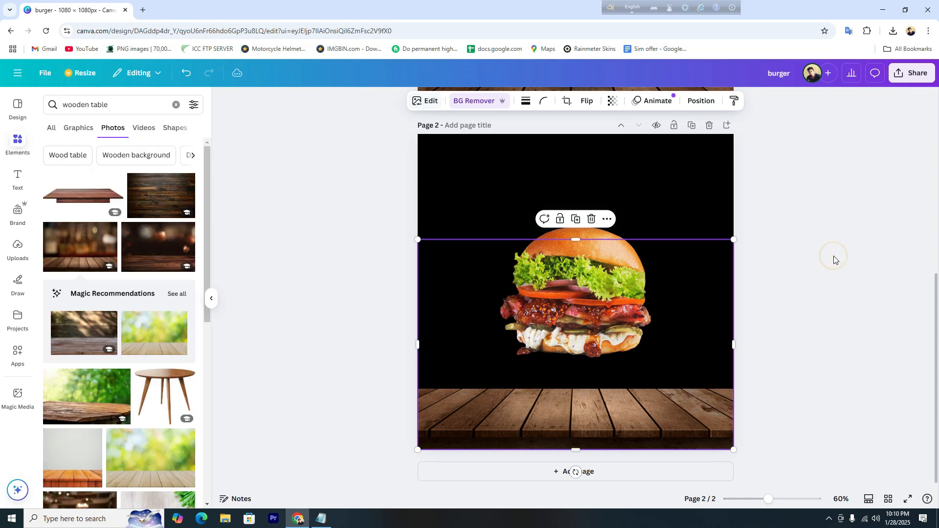
pyautogui.click(691, 184)
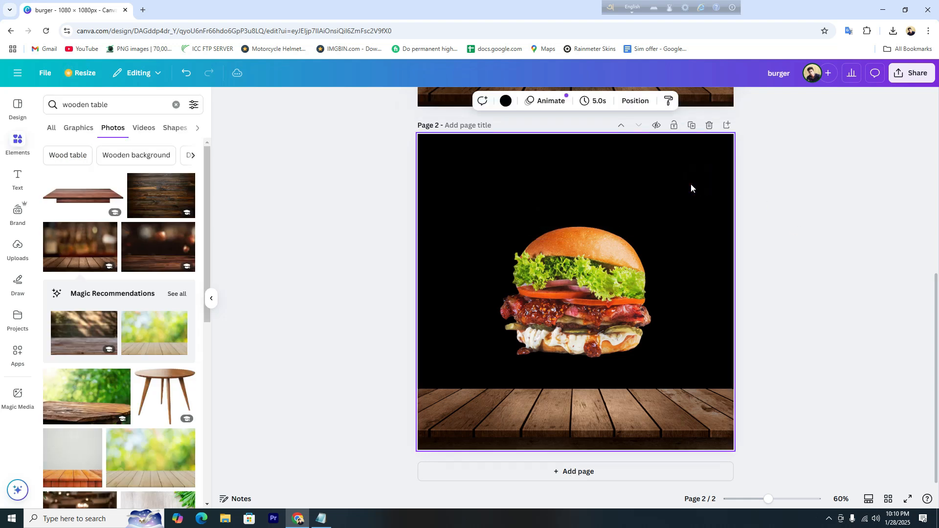
# Crop the empty area above the planks off the wooden table photo, using the Freeform ratio.
pyautogui.click(580, 265)
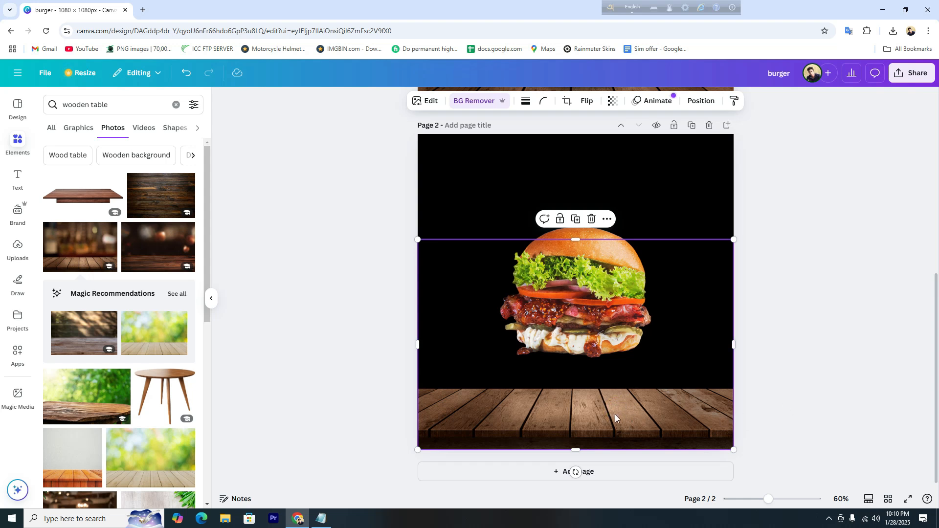
pyautogui.click(789, 330)
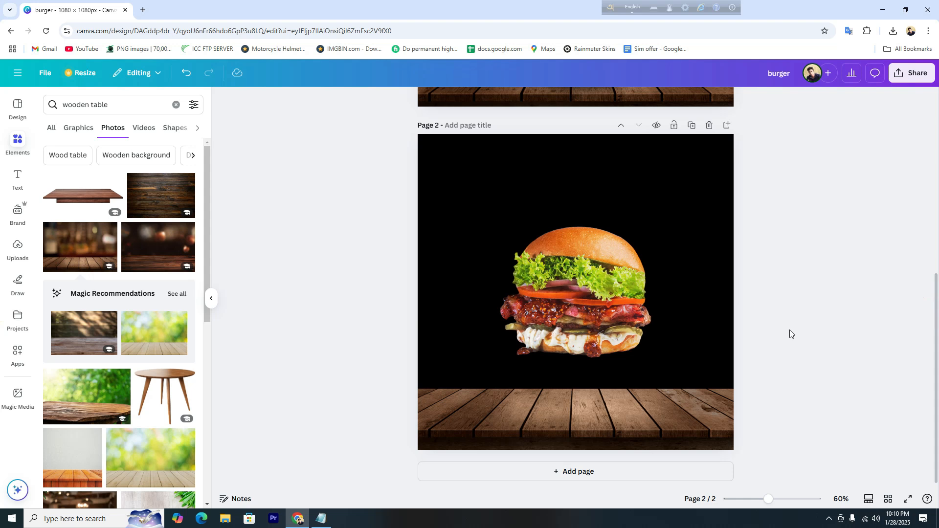
pyautogui.click(646, 413)
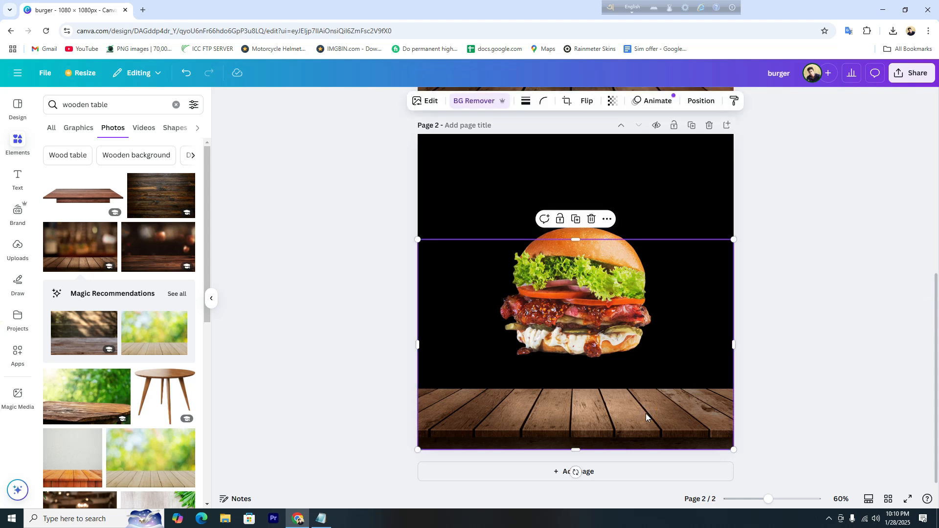
pyautogui.click(567, 102)
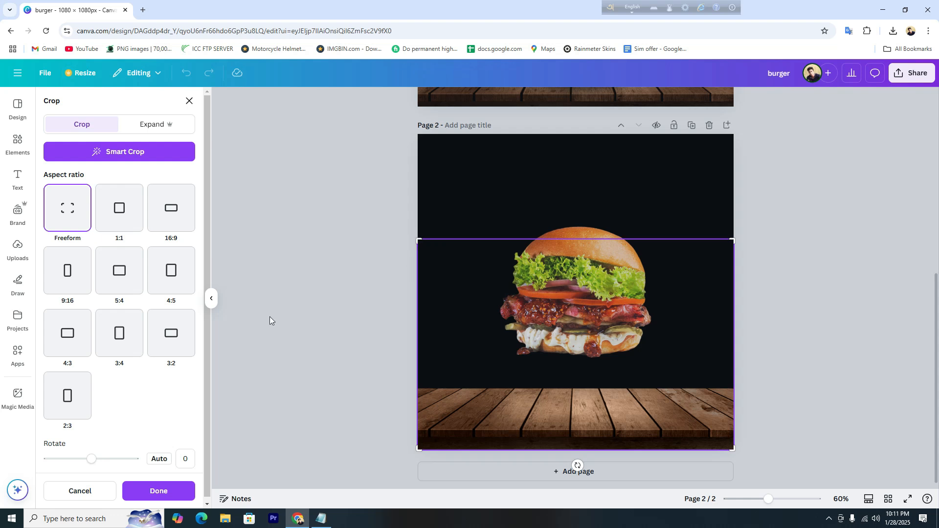
pyautogui.moveTo(413, 246); pyautogui.dragTo(410, 384)
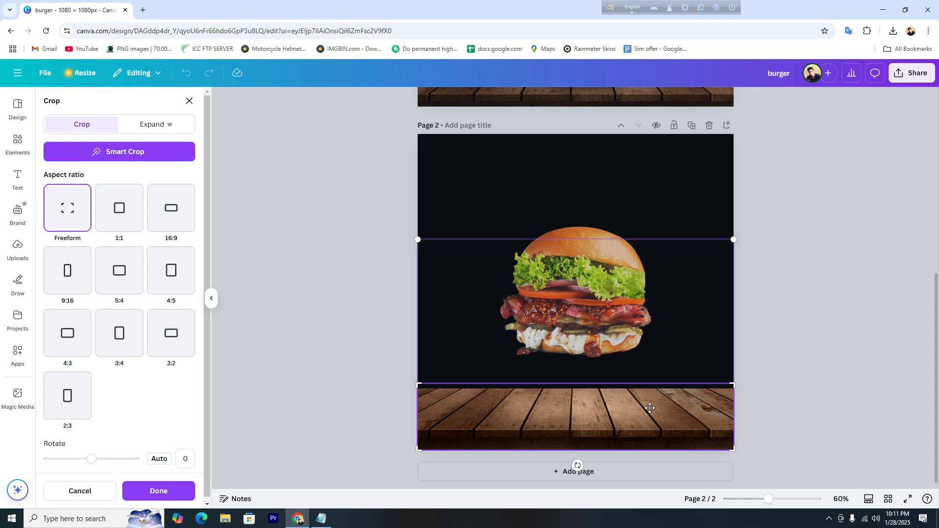
pyautogui.click(176, 492)
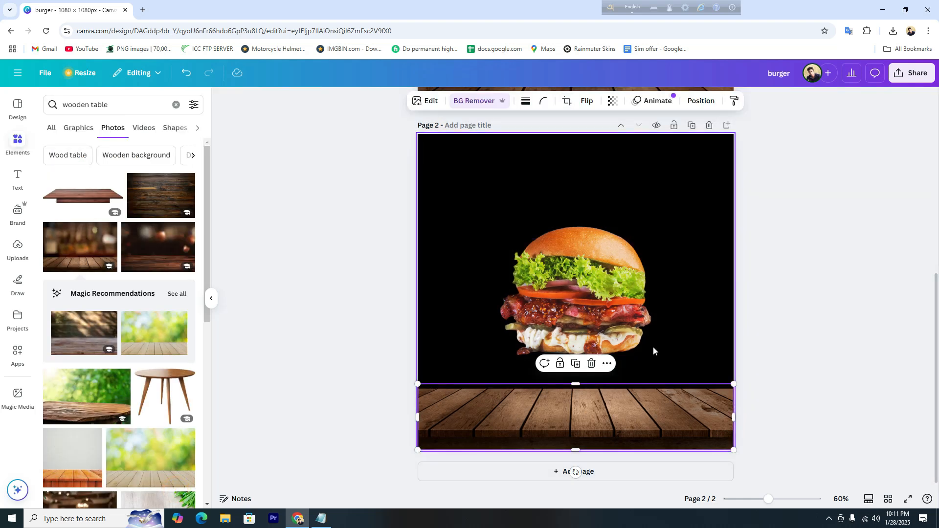
pyautogui.click(811, 348)
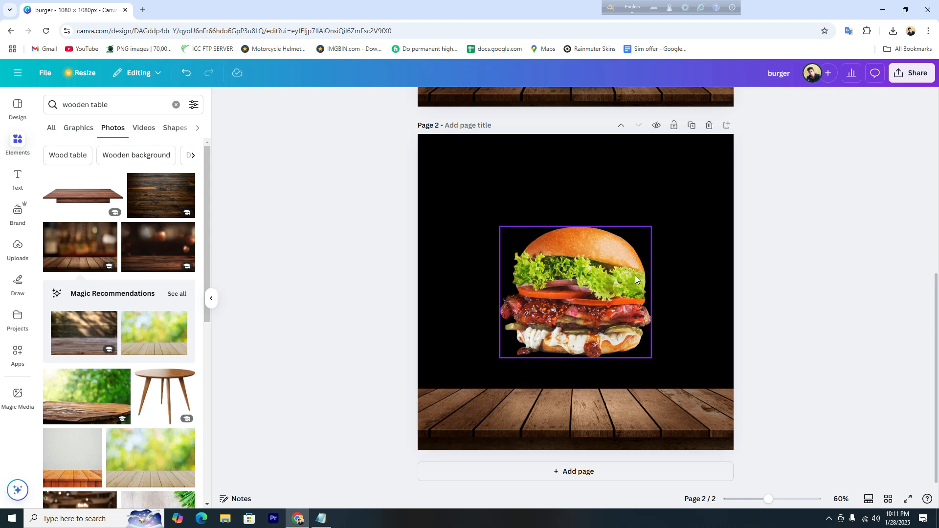
# Move the burger down onto the wooden table and bring it forward in front of the planks.
pyautogui.moveTo(598, 268); pyautogui.dragTo(601, 316)
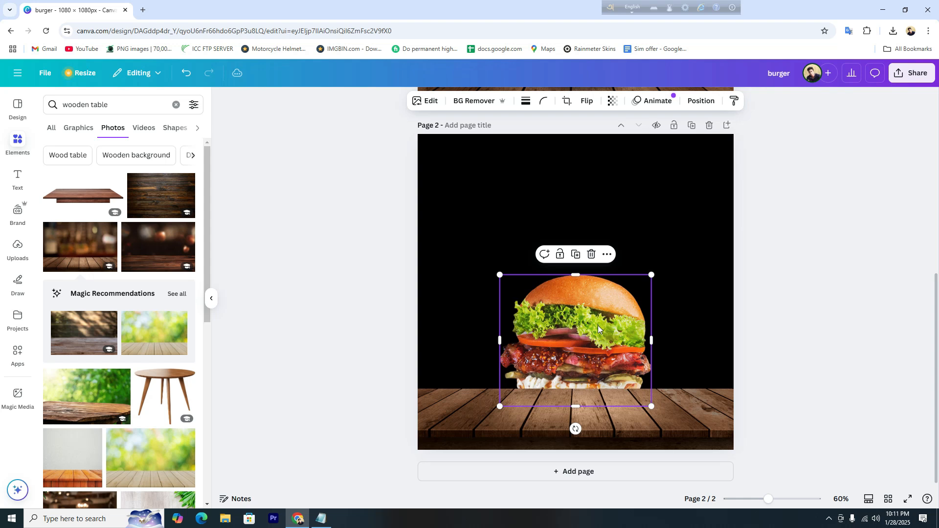
pyautogui.click(701, 101)
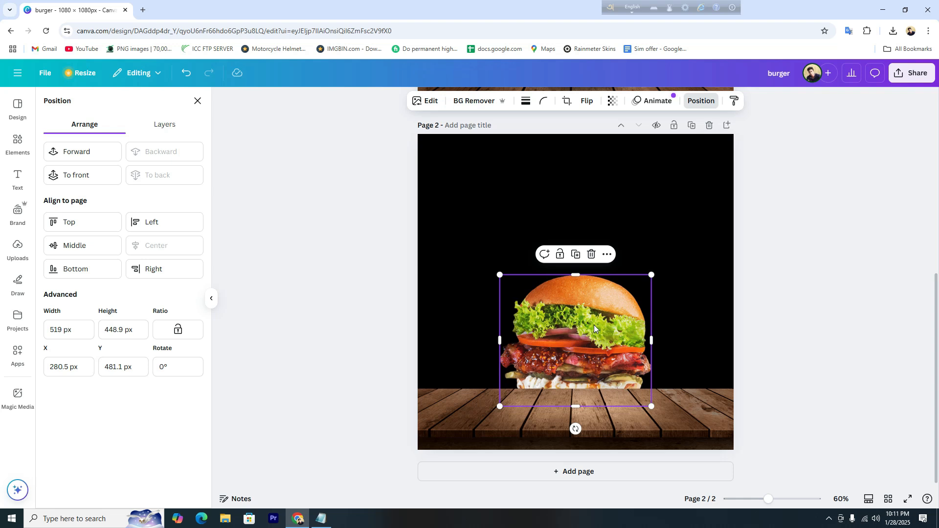
pyautogui.click(76, 156)
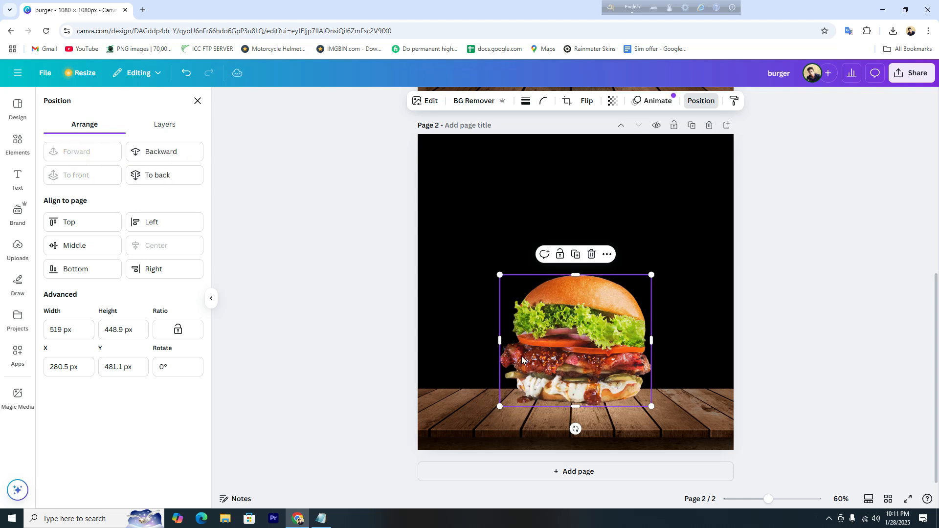
# Shift the burger to about X 296 px, Y 518 px on the table and compare it with page 1.
pyautogui.moveTo(594, 337)
pyautogui.mouseDown()
pyautogui.moveTo(599, 353)
pyautogui.moveTo(600, 344)
pyautogui.mouseUp()
pyautogui.scroll(4, 806, 362)
pyautogui.scroll(3, 807, 361)
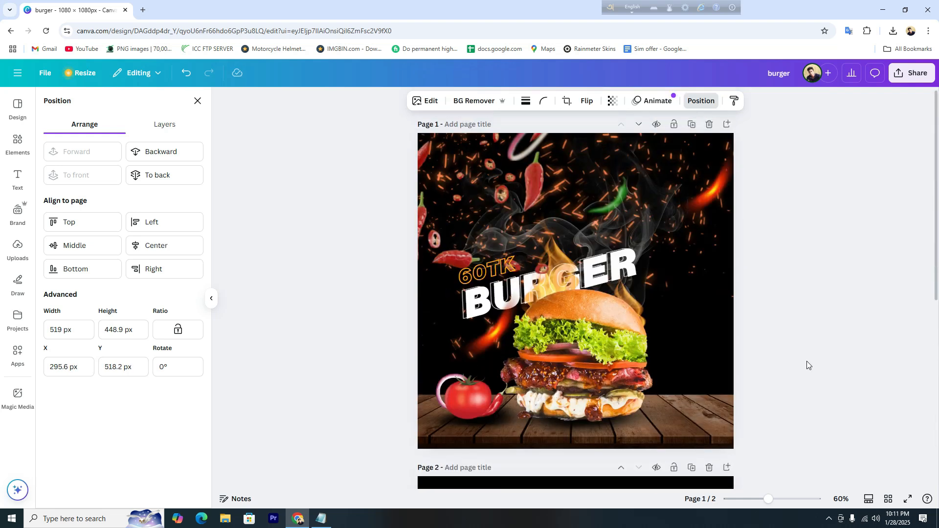
pyautogui.scroll(-1, 806, 362)
pyautogui.scroll(-5, 606, 316)
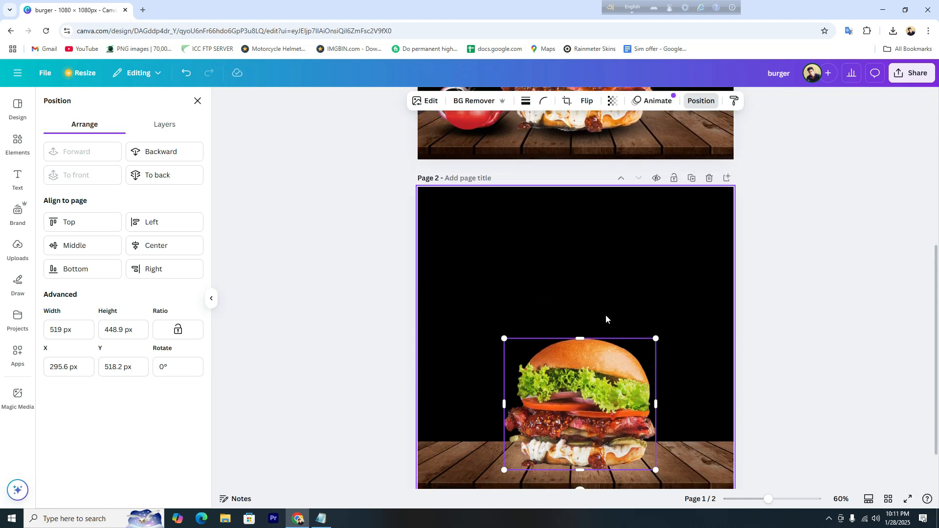
# Enlarge the burger to about 539 × 466 px and check its size and placement against the page 1 poster.
pyautogui.moveTo(502, 285); pyautogui.dragTo(499, 281)
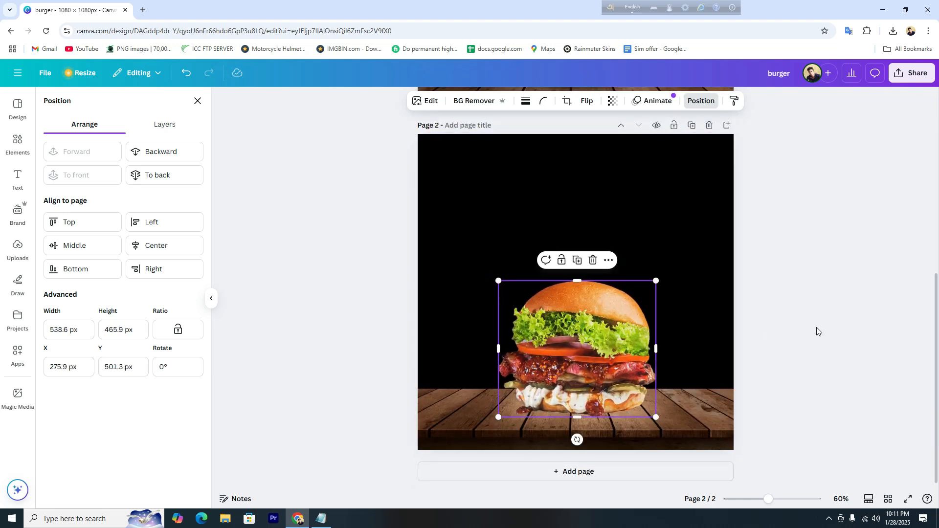
pyautogui.scroll(4, 817, 327)
pyautogui.scroll(-1, 817, 328)
pyautogui.scroll(-3, 818, 327)
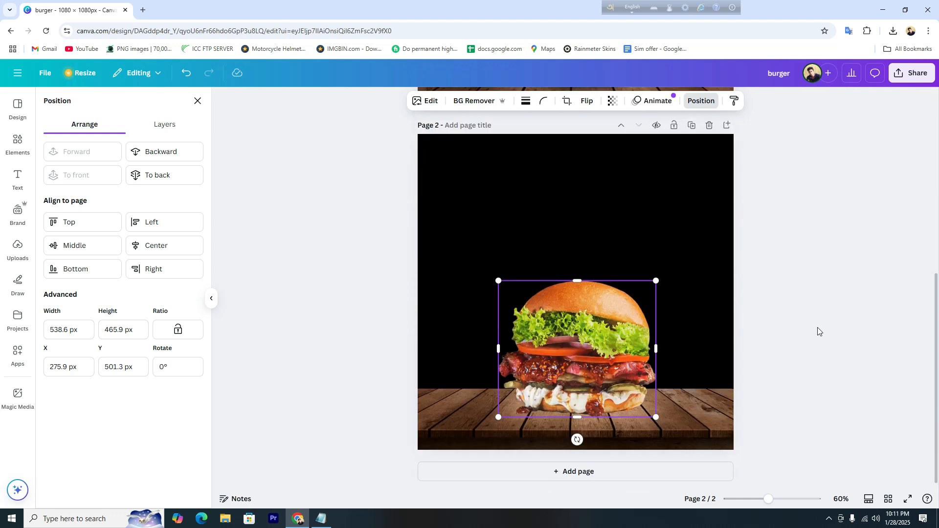
pyautogui.scroll(5, 817, 328)
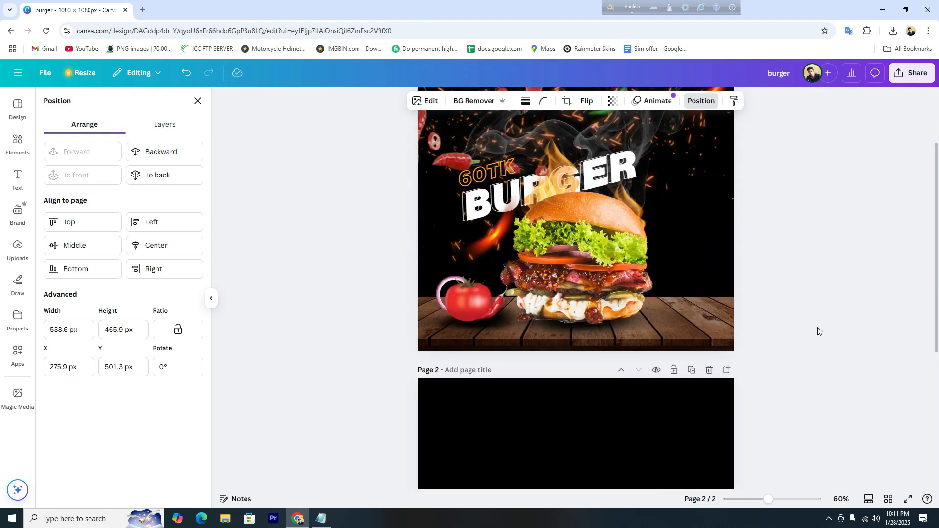
pyautogui.scroll(-5, 819, 321)
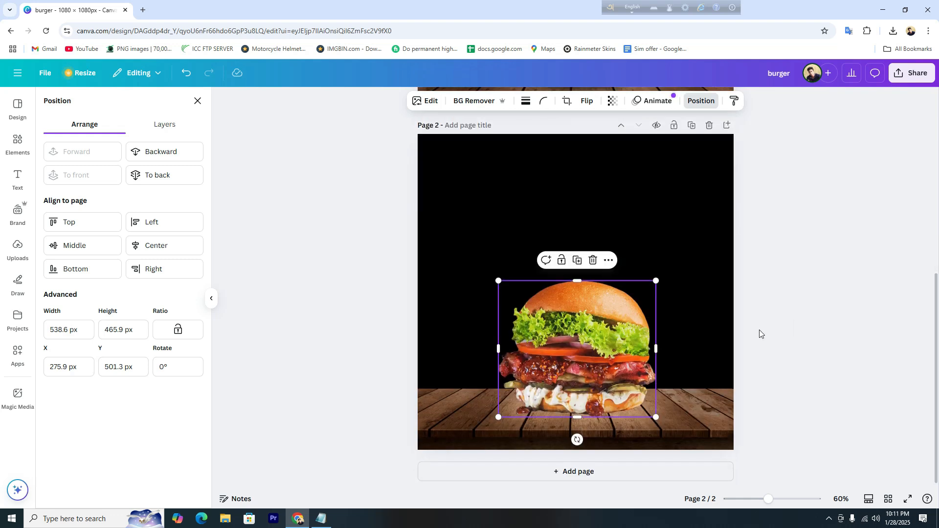
pyautogui.click(826, 326)
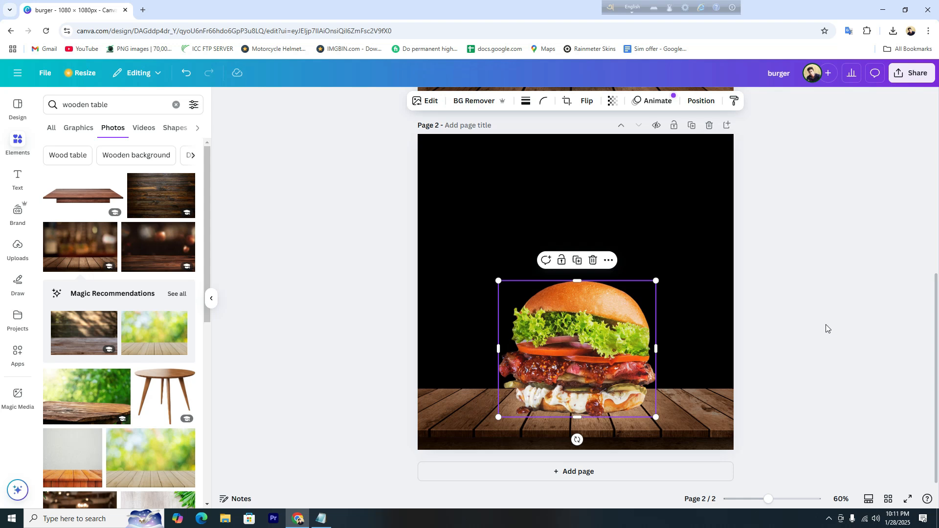
# Compare the burger with the page 1 poster and set the page 2 burger photo's brightness to 16.
pyautogui.click(676, 259)
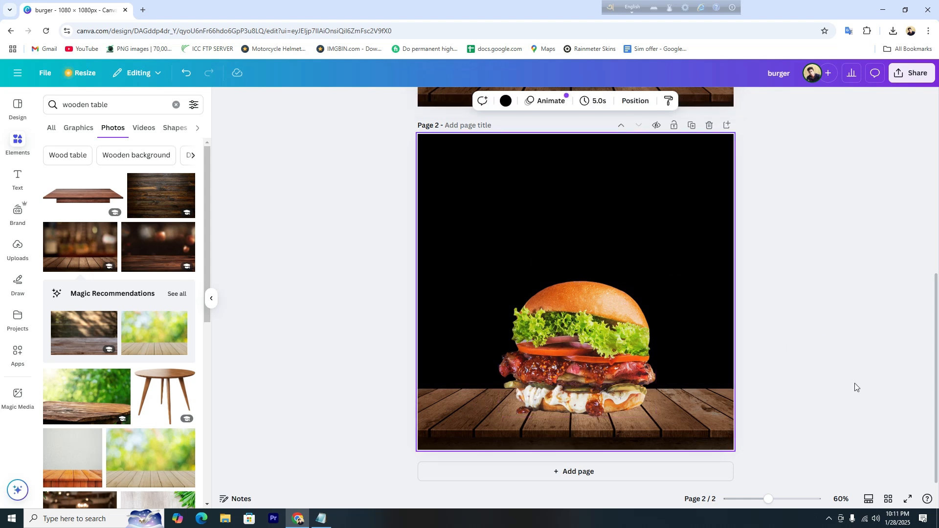
pyautogui.scroll(5, 791, 339)
pyautogui.scroll(1, 791, 339)
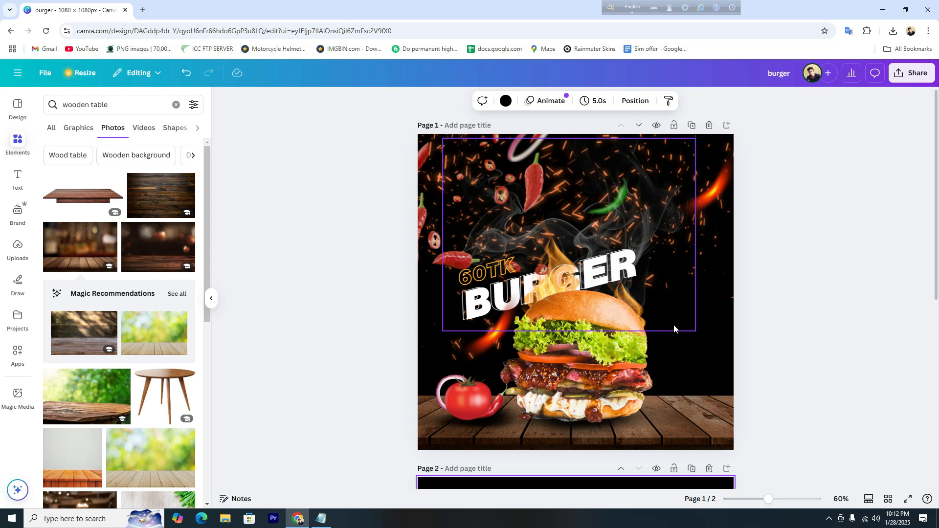
pyautogui.scroll(-1, 856, 267)
pyautogui.scroll(-6, 856, 266)
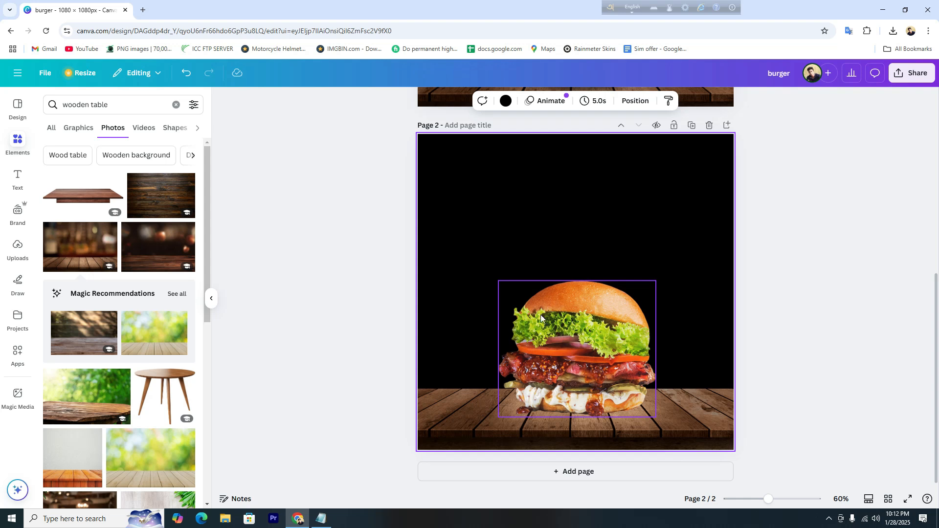
pyautogui.click(559, 334)
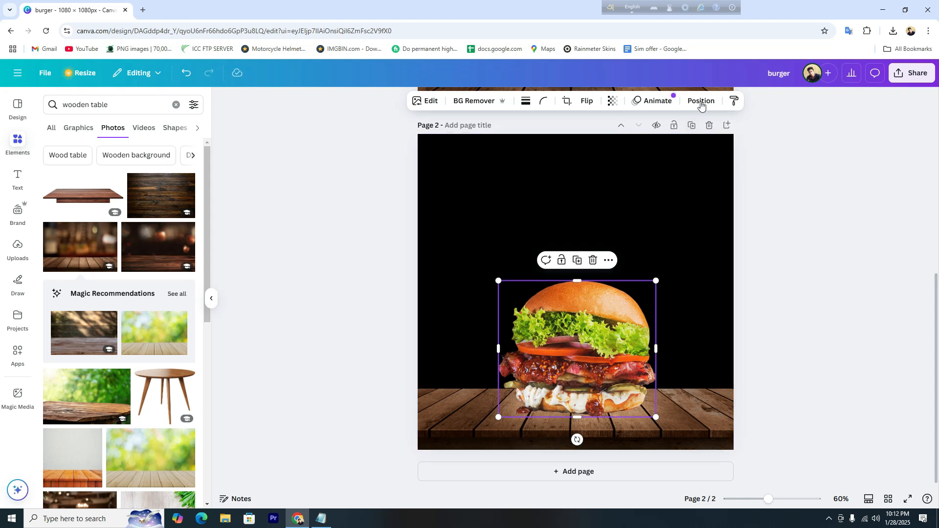
pyautogui.click(426, 107)
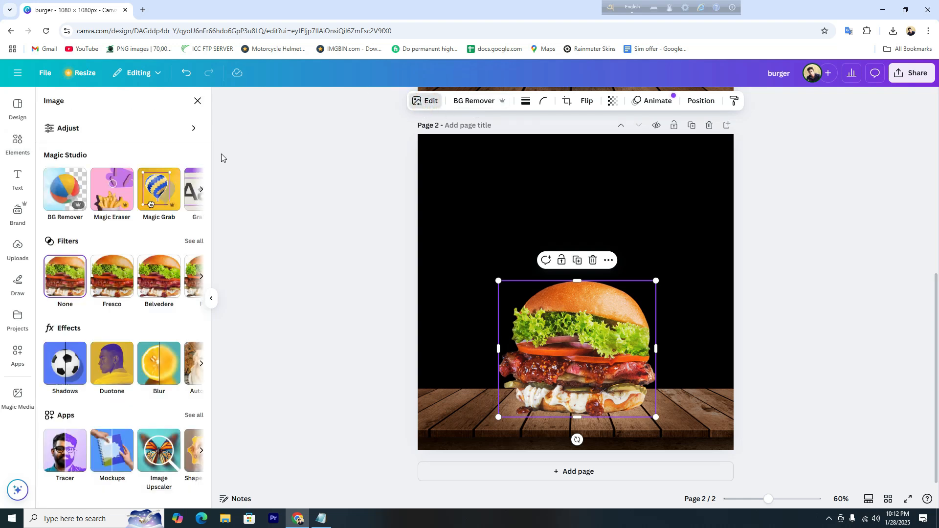
pyautogui.click(158, 137)
pyautogui.scroll(-4, 172, 249)
pyautogui.scroll(2, 183, 283)
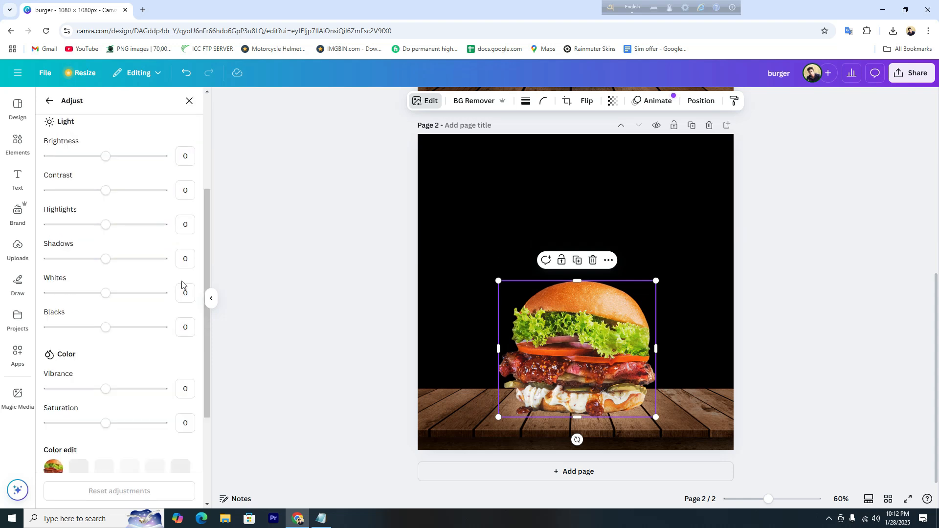
pyautogui.scroll(1, 97, 255)
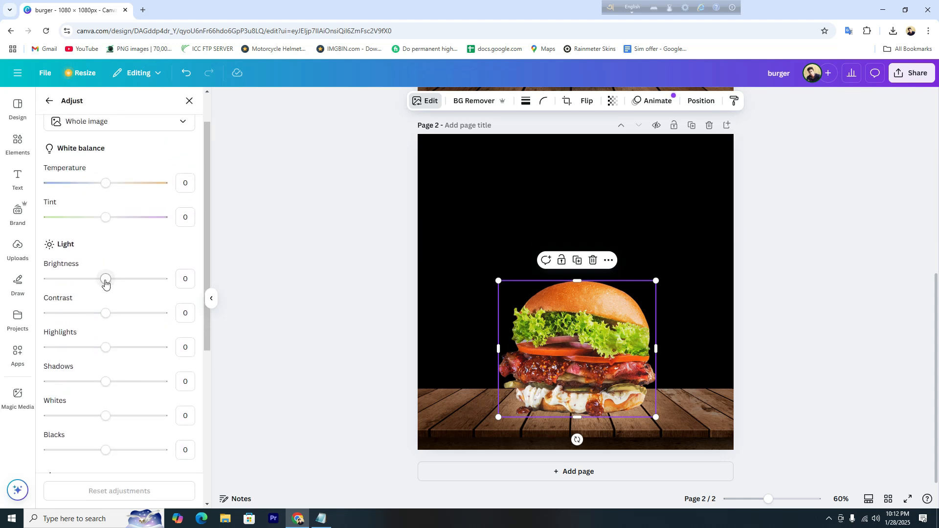
pyautogui.moveTo(103, 280); pyautogui.dragTo(116, 284)
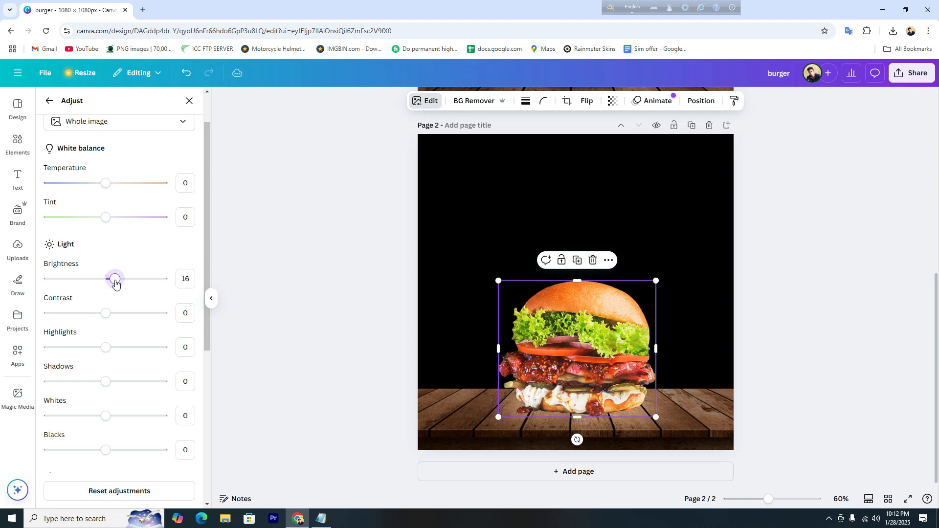
# Set the burger's vibrance to 40 and saturation to 26, and compare its colours with the page 1 burger.
pyautogui.scroll(-5, 122, 336)
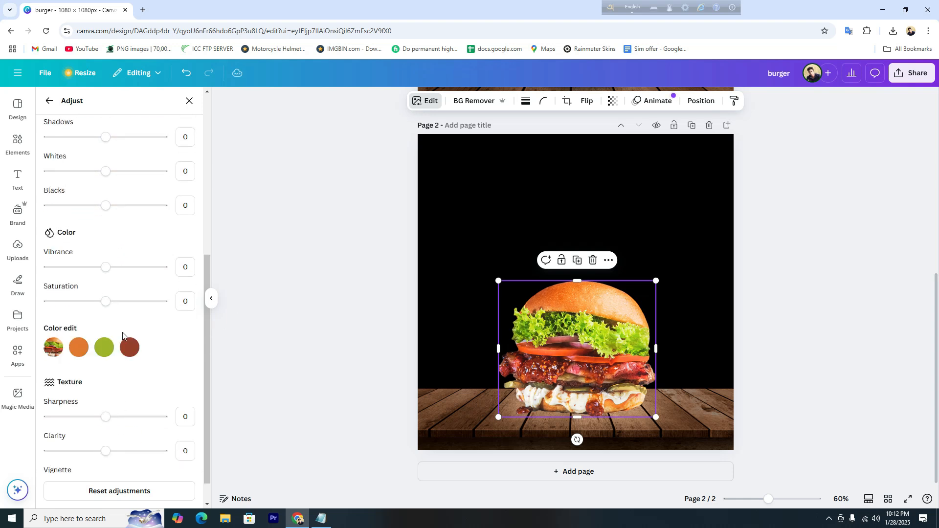
pyautogui.moveTo(106, 267); pyautogui.dragTo(132, 267)
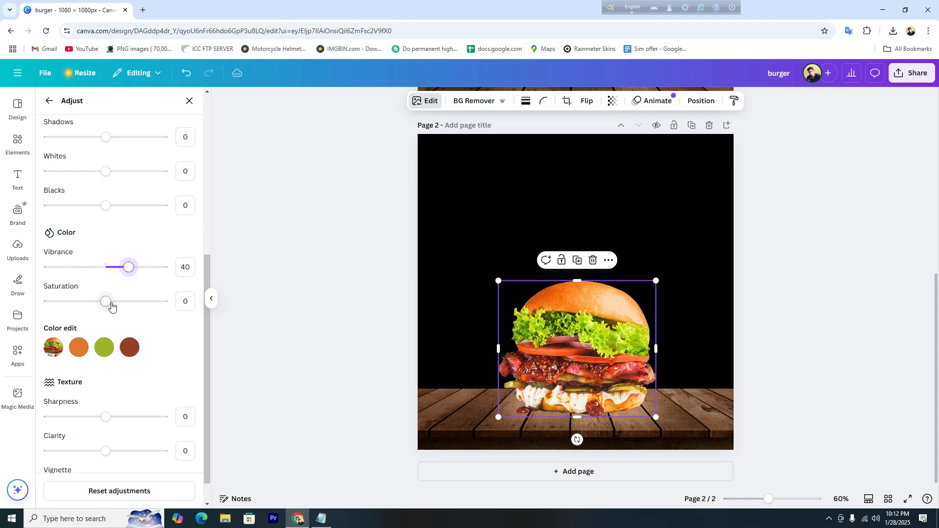
pyautogui.moveTo(107, 308); pyautogui.dragTo(121, 306)
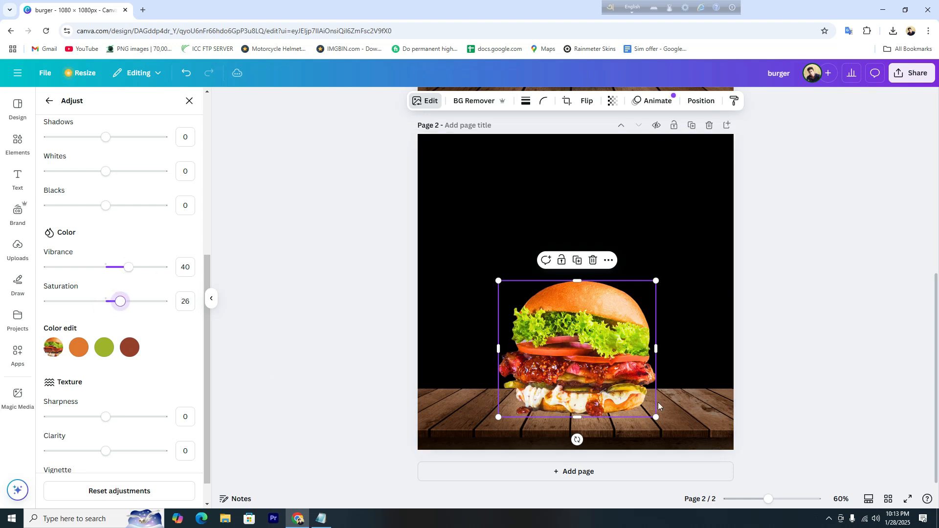
pyautogui.scroll(7, 826, 294)
pyautogui.scroll(-5, 825, 292)
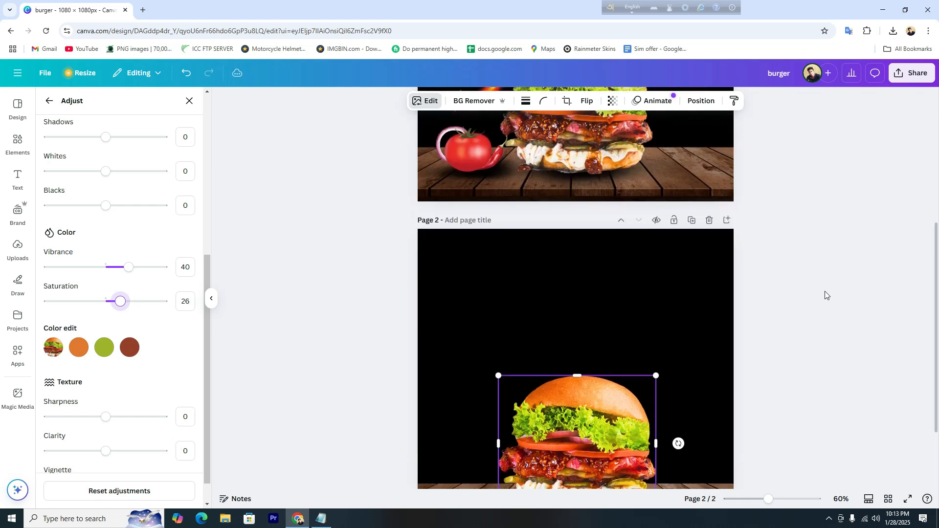
pyautogui.scroll(-2, 825, 292)
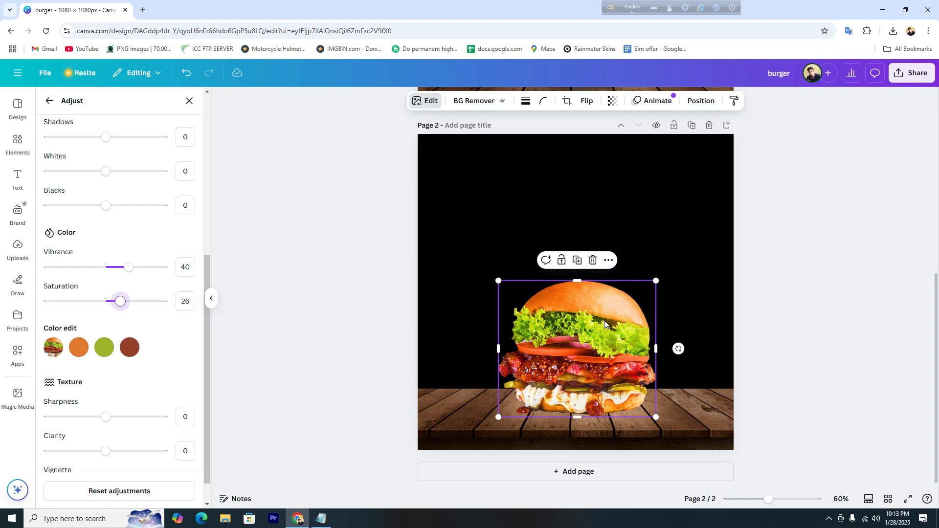
# Move the burger slightly upward so its base sits near the back edge of the wooden table.
pyautogui.click(809, 363)
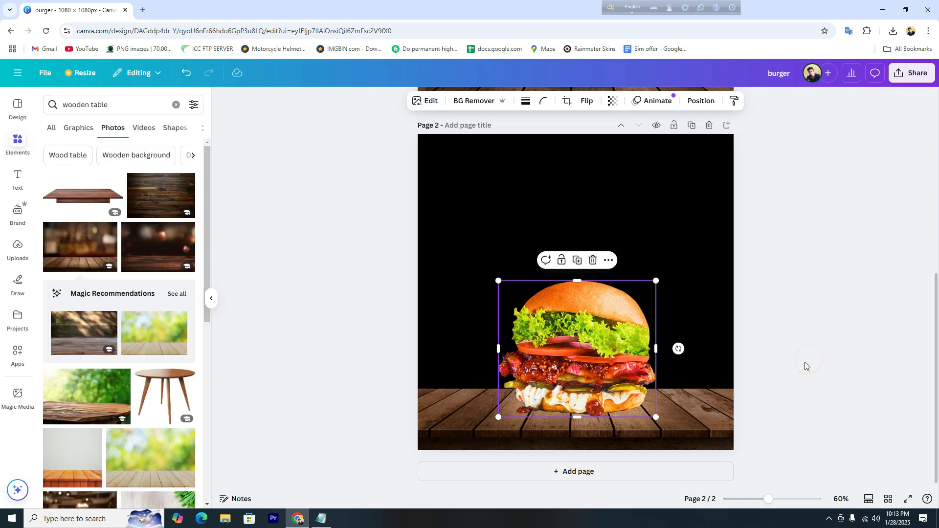
pyautogui.click(678, 269)
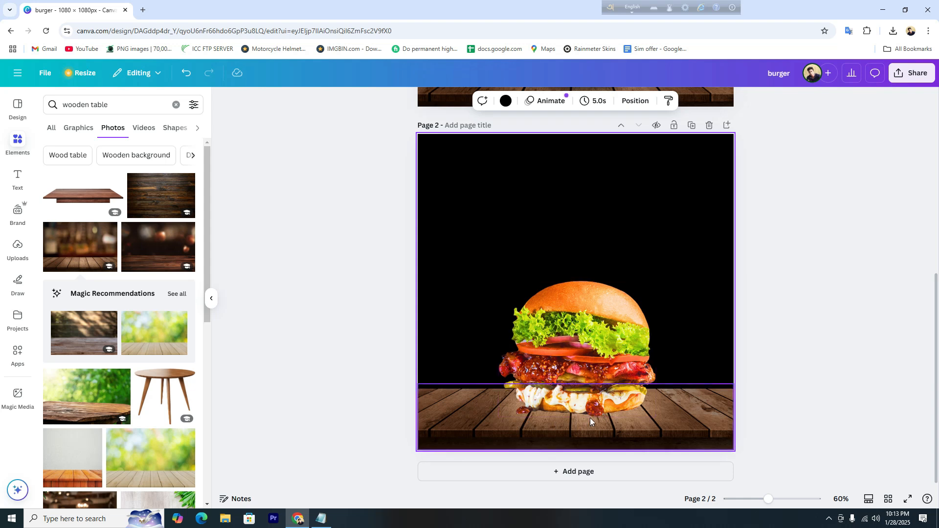
pyautogui.moveTo(602, 372); pyautogui.dragTo(601, 358)
pyautogui.click(814, 351)
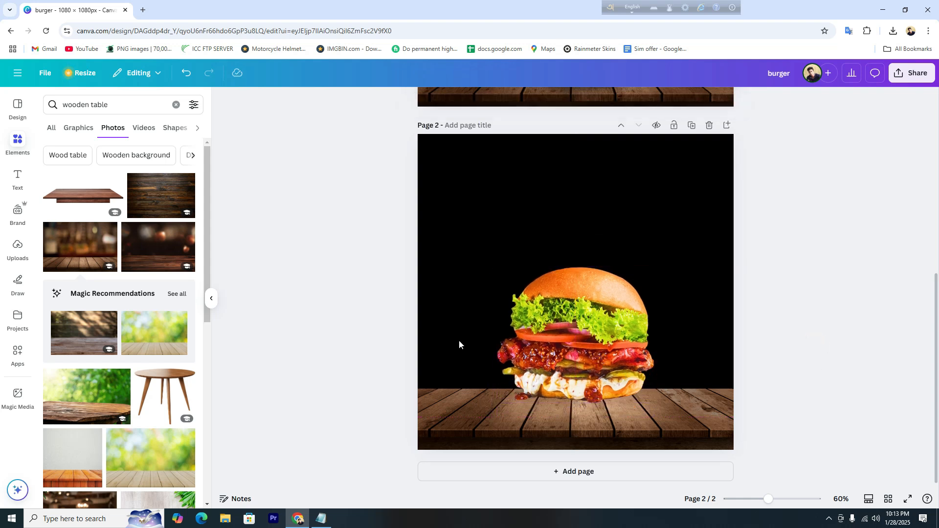
# Check the term list in the Burger text file and search the elements for "shado", showing only graphics.
pyautogui.click(321, 519)
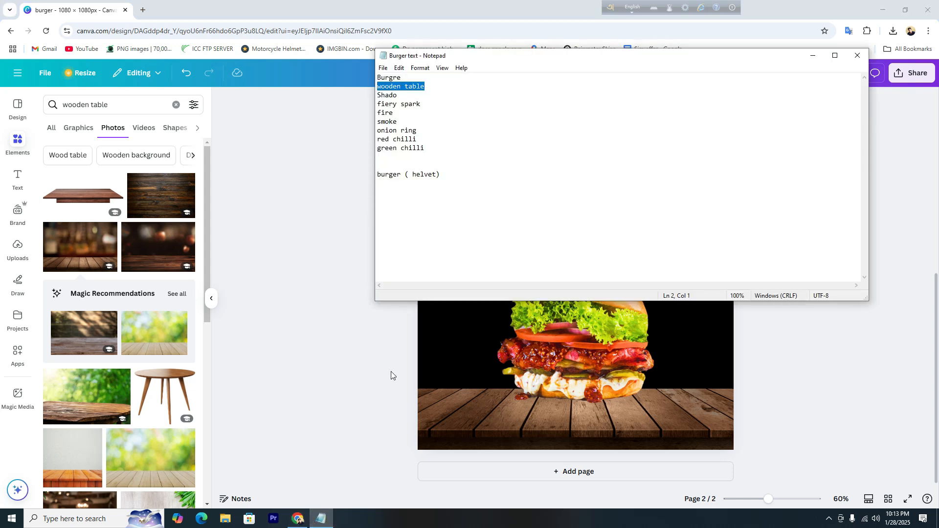
pyautogui.click(321, 518)
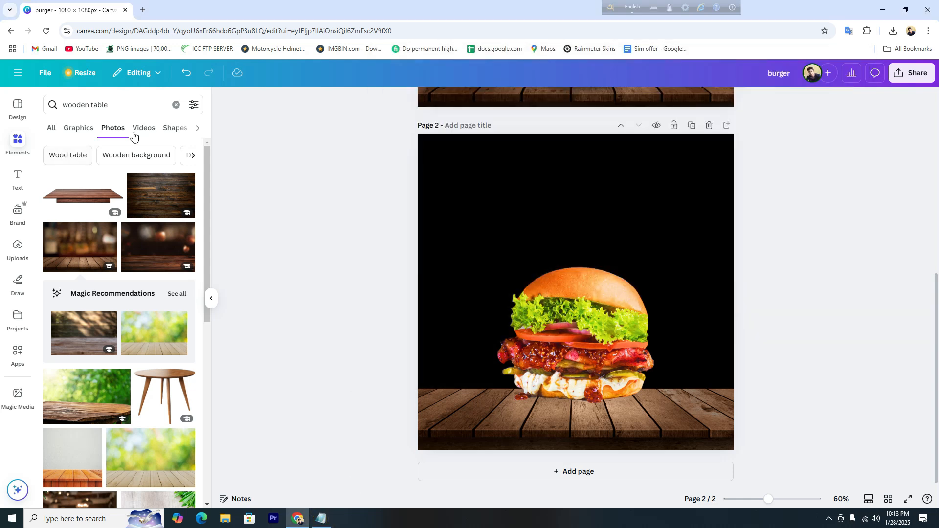
pyautogui.click(49, 105)
pyautogui.write('shado')
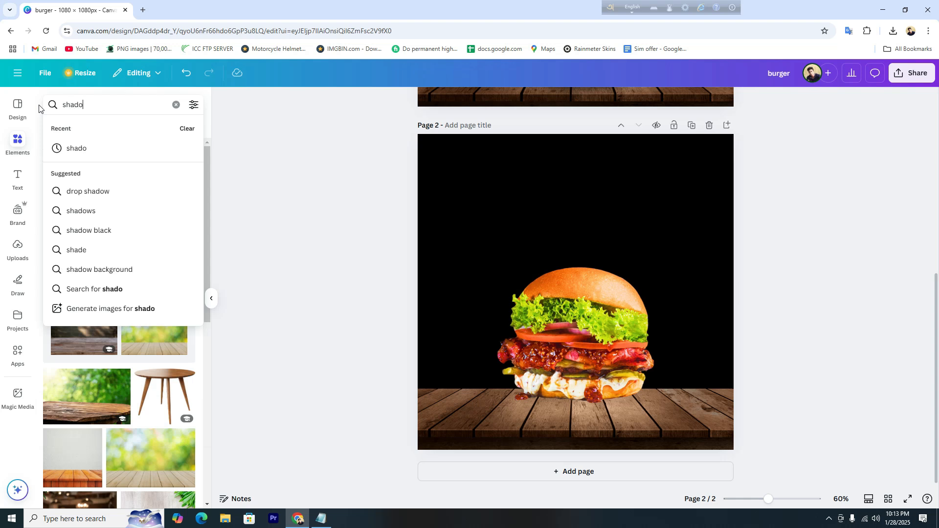
pyautogui.click(95, 154)
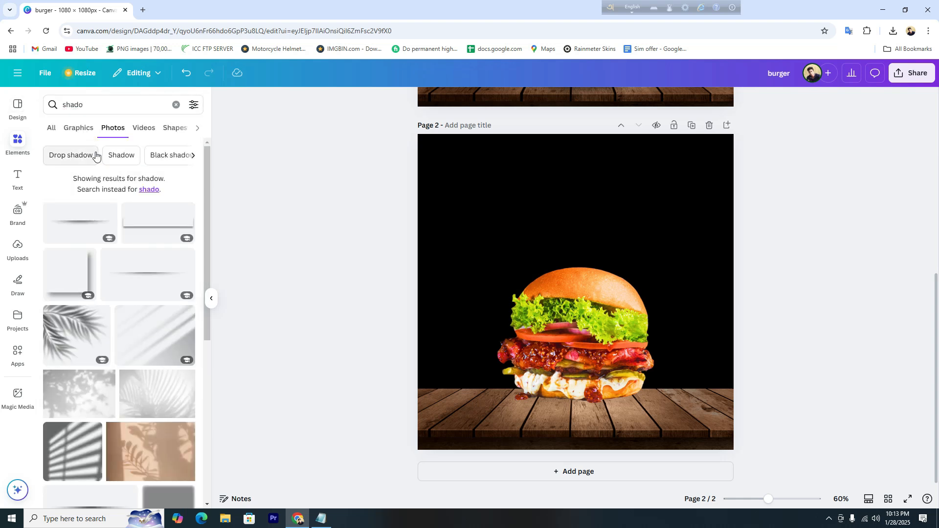
pyautogui.click(99, 98)
pyautogui.press('BackSpace')
pyautogui.write('s')
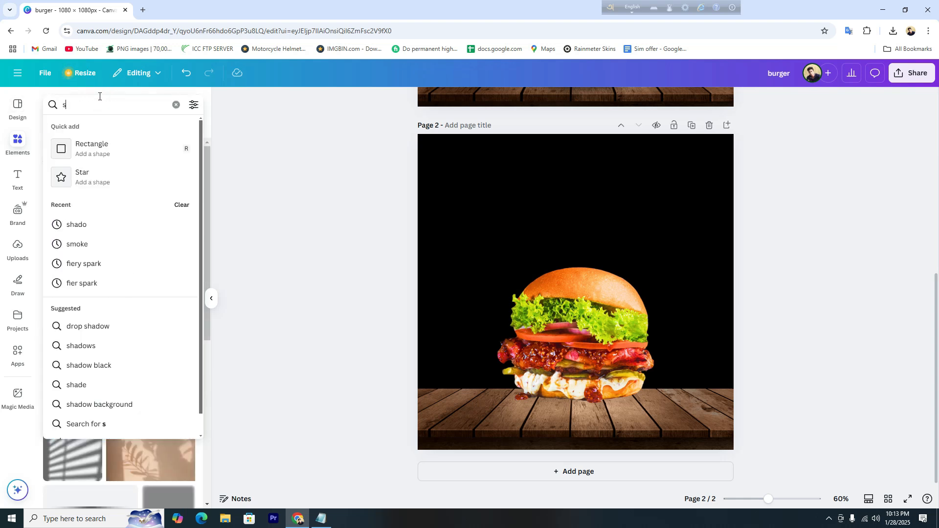
pyautogui.write('hado')
pyautogui.press('Return')
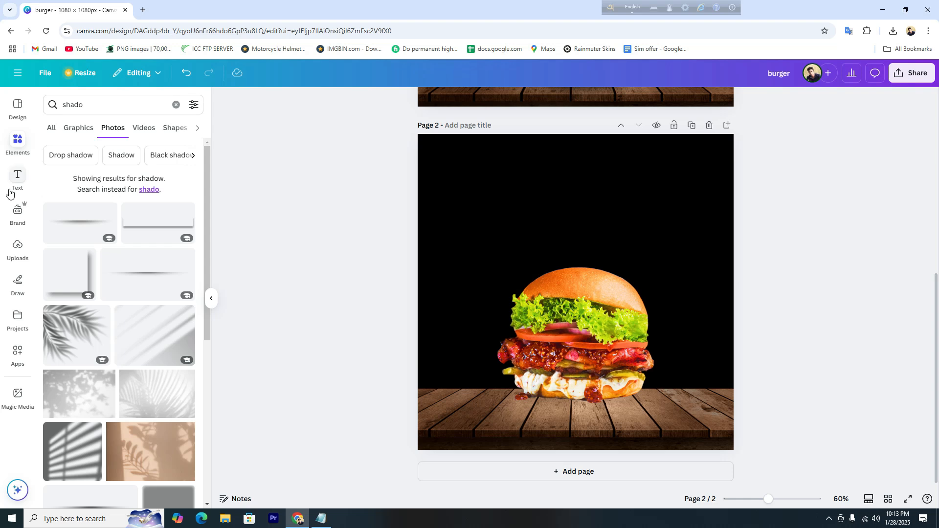
pyautogui.click(76, 128)
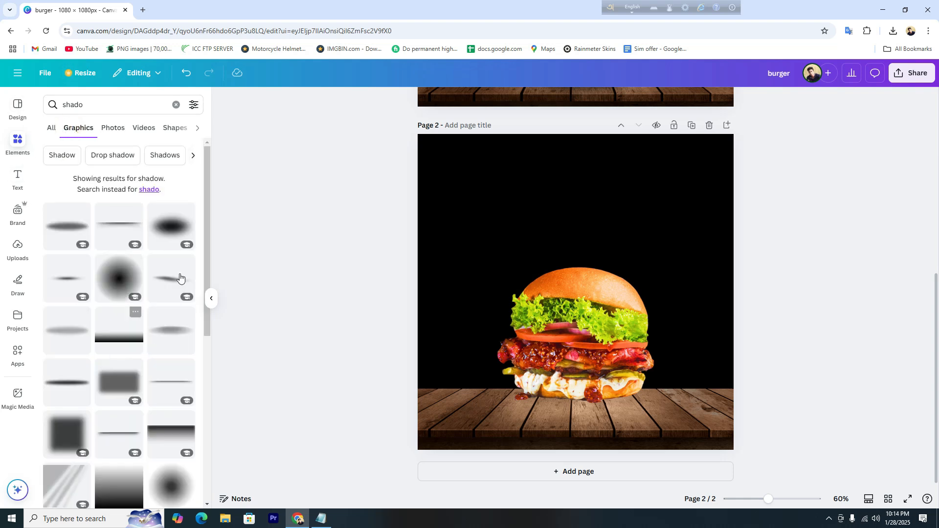
# Add the short, thin blurred shadow graphic below the burger and enlarge it to about 900 × 134 px.
pyautogui.click(68, 278)
pyautogui.moveTo(592, 302); pyautogui.dragTo(593, 401)
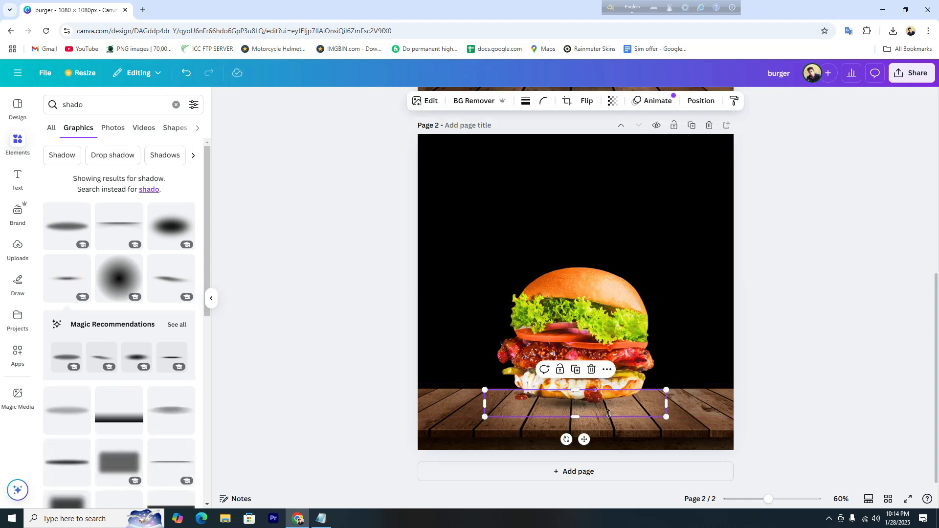
pyautogui.moveTo(665, 417); pyautogui.dragTo(619, 407)
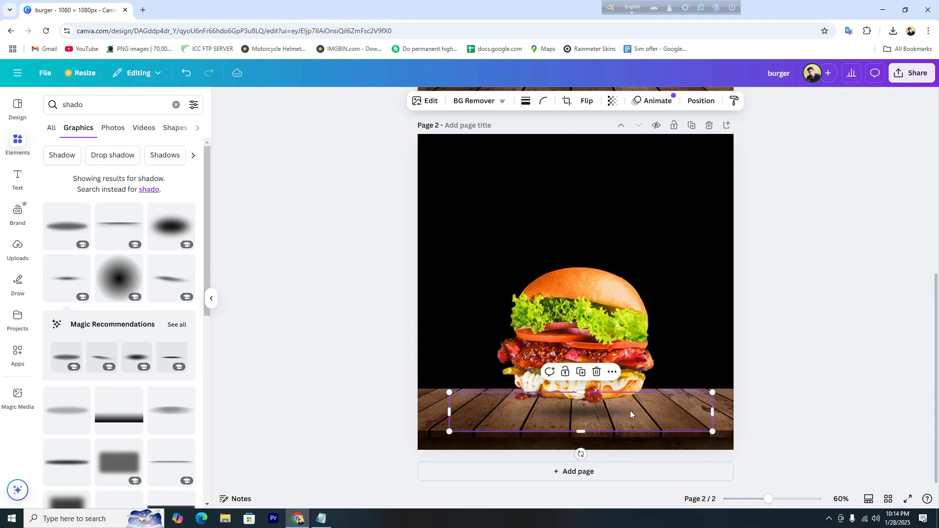
# Duplicate the shadow, align the shadows under the burger's base and enlarge one to about 1008 × 150 px.
pyautogui.click(581, 373)
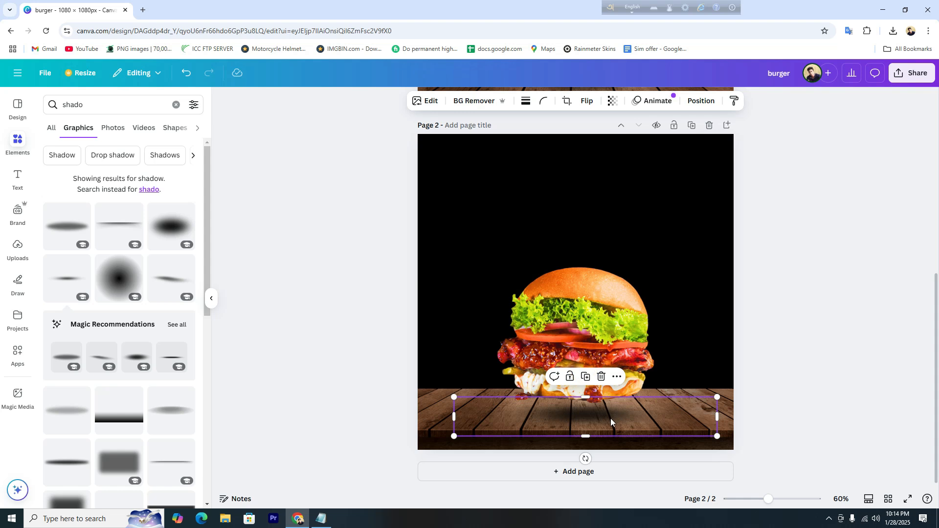
pyautogui.moveTo(610, 418); pyautogui.dragTo(602, 419)
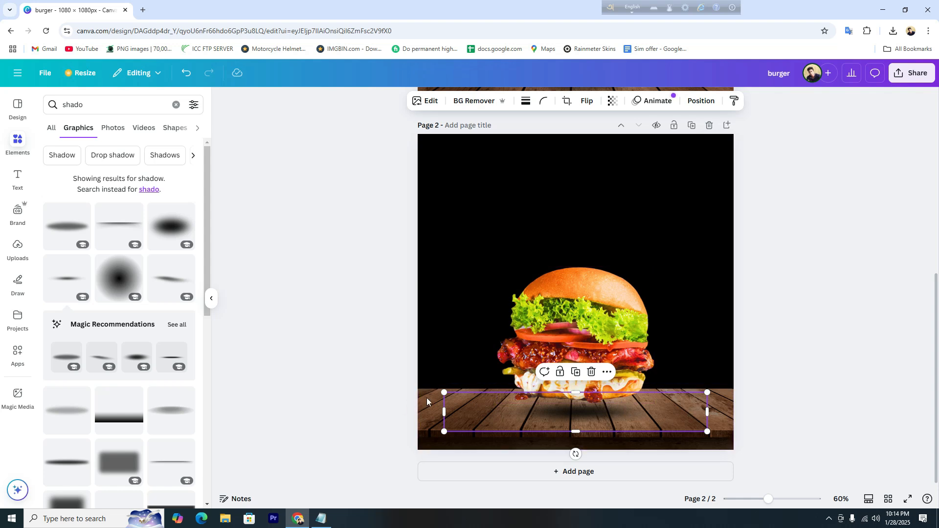
pyautogui.moveTo(623, 430); pyautogui.dragTo(589, 399)
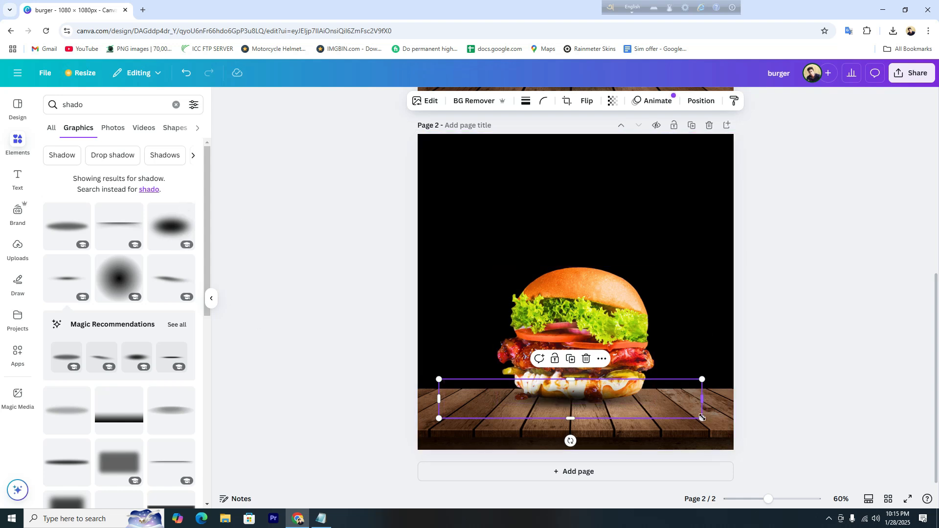
pyautogui.moveTo(703, 418)
pyautogui.mouseDown()
pyautogui.moveTo(734, 424)
pyautogui.moveTo(681, 401)
pyautogui.moveTo(700, 405)
pyautogui.mouseUp()
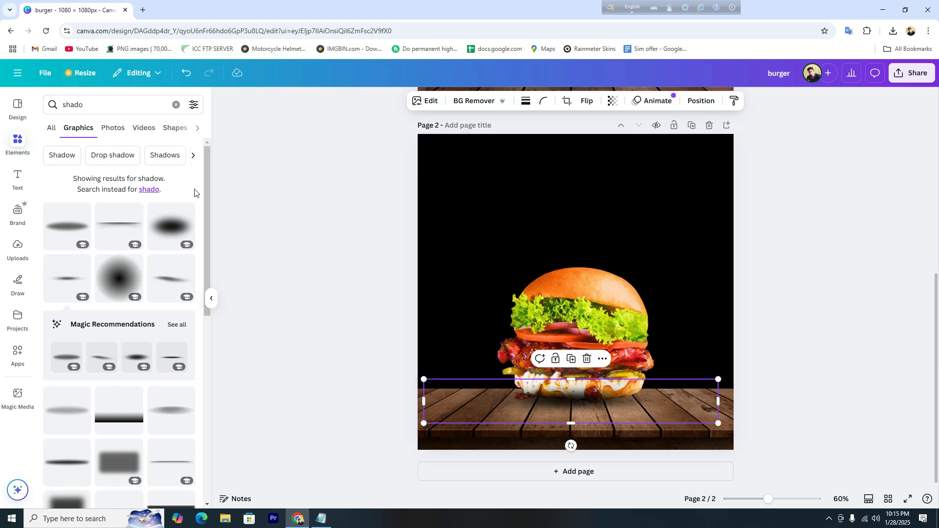
# Send both shadow graphics backward so they lie behind the burger.
pyautogui.click(700, 102)
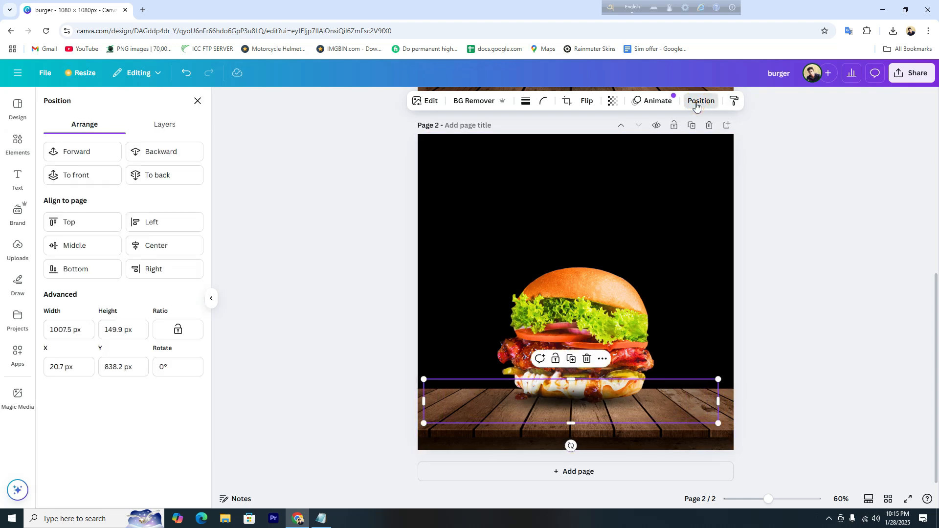
pyautogui.click(174, 153)
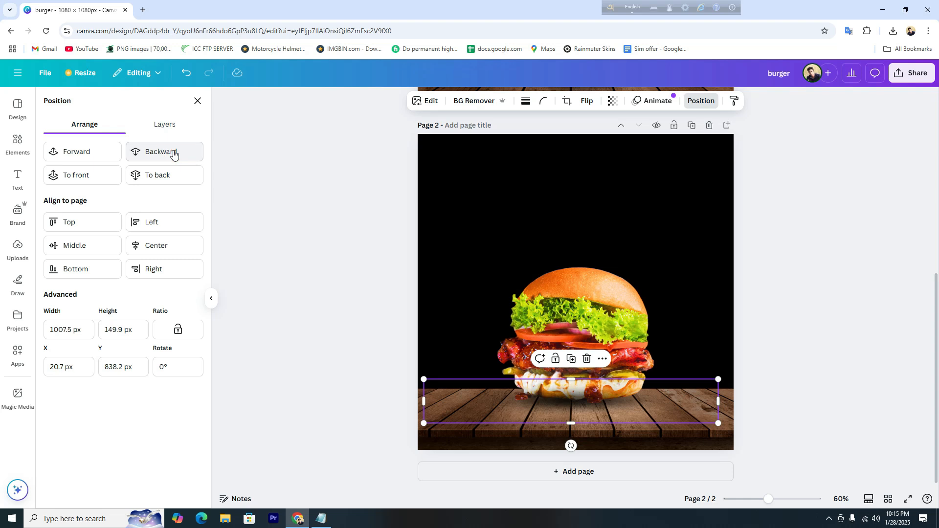
pyautogui.click(579, 401)
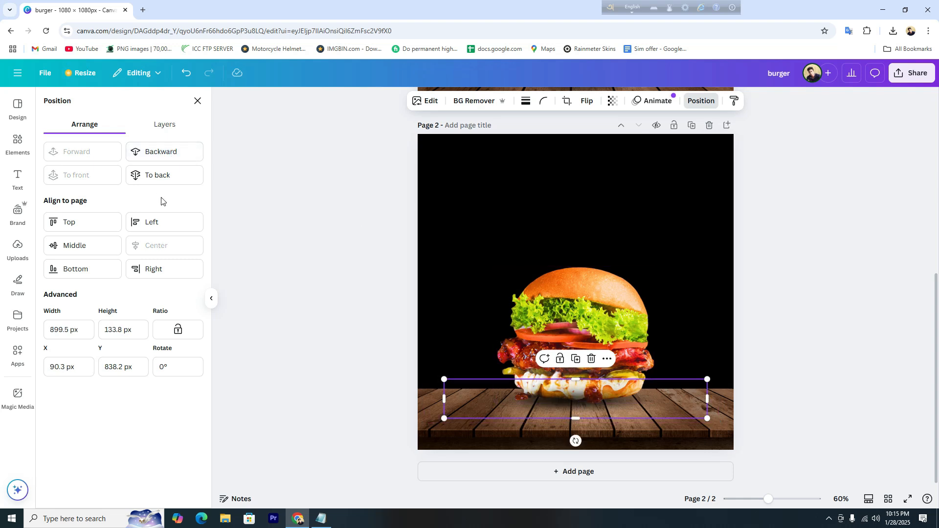
pyautogui.click(162, 153)
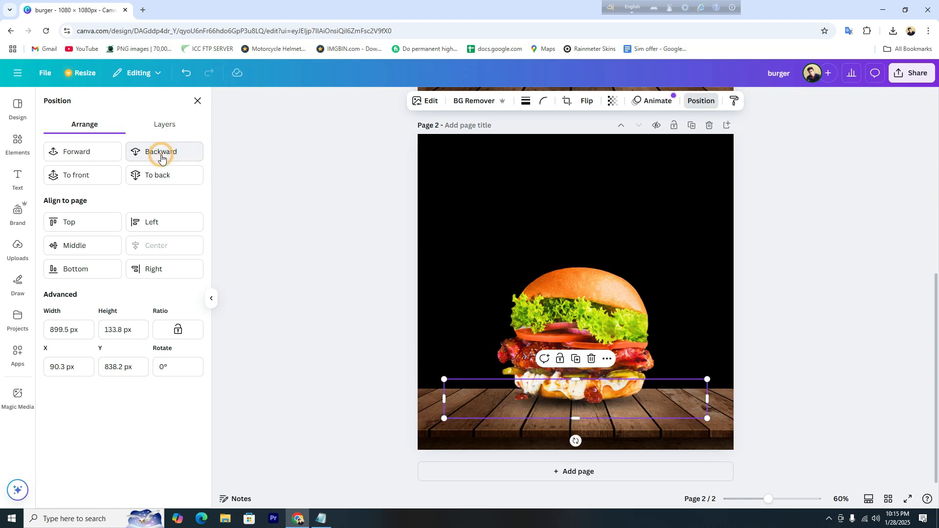
pyautogui.click(834, 341)
pyautogui.click(714, 342)
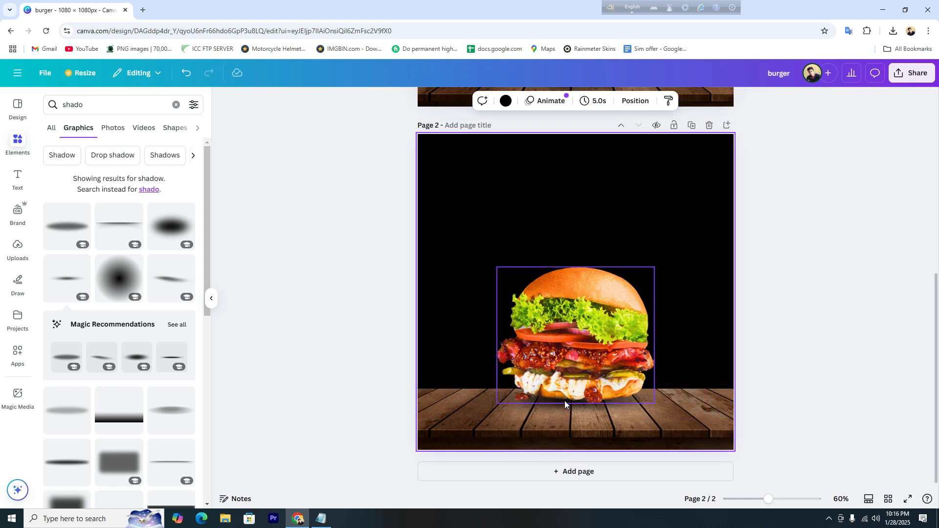
# Reposition the two shadow graphics so that both lie directly beneath the burger's base on the wooden table.
pyautogui.moveTo(571, 410); pyautogui.dragTo(584, 444)
pyautogui.click(542, 402)
pyautogui.moveTo(509, 409)
pyautogui.mouseDown()
pyautogui.moveTo(510, 399)
pyautogui.moveTo(507, 415)
pyautogui.moveTo(518, 402)
pyautogui.moveTo(510, 407)
pyautogui.mouseUp()
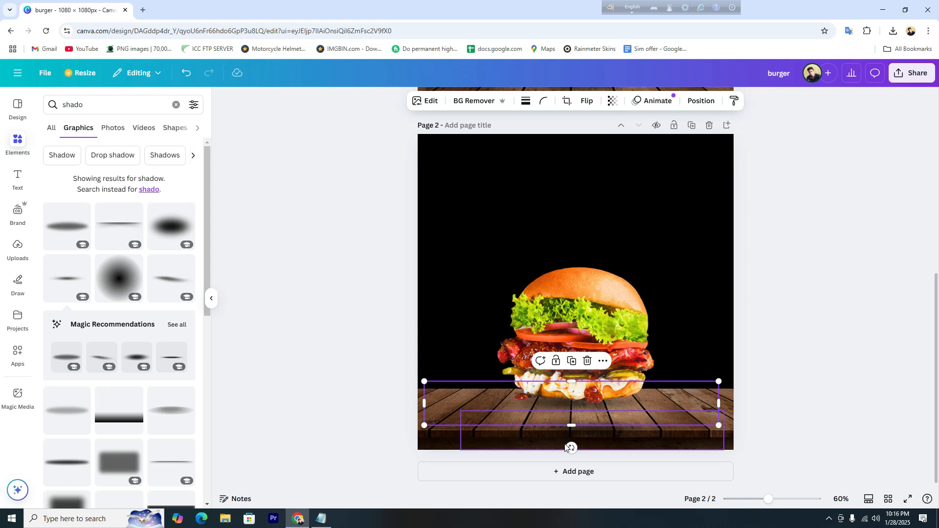
pyautogui.click(528, 431)
pyautogui.moveTo(572, 422); pyautogui.dragTo(556, 392)
pyautogui.click(780, 409)
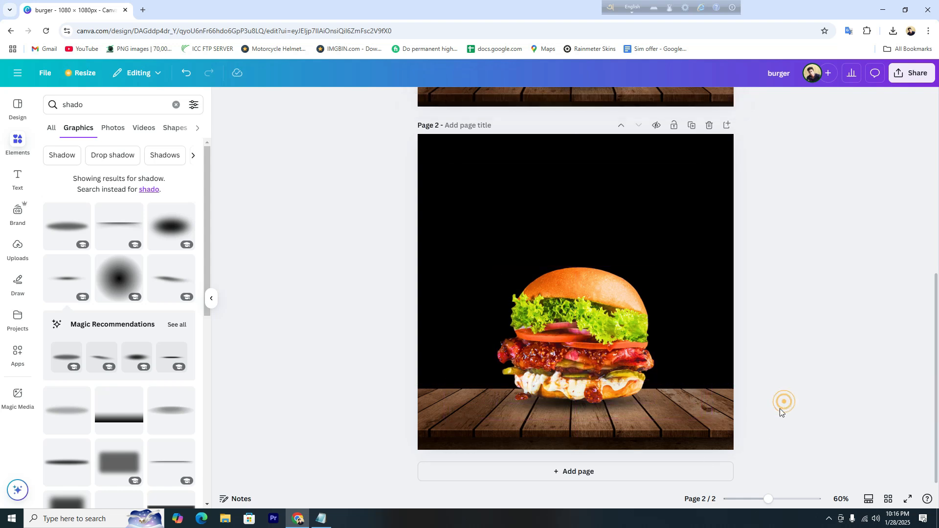
# Duplicate the smaller shadow, keeping the copy under the burger's base, and send the copy backward behind the burger.
pyautogui.scroll(4, 688, 436)
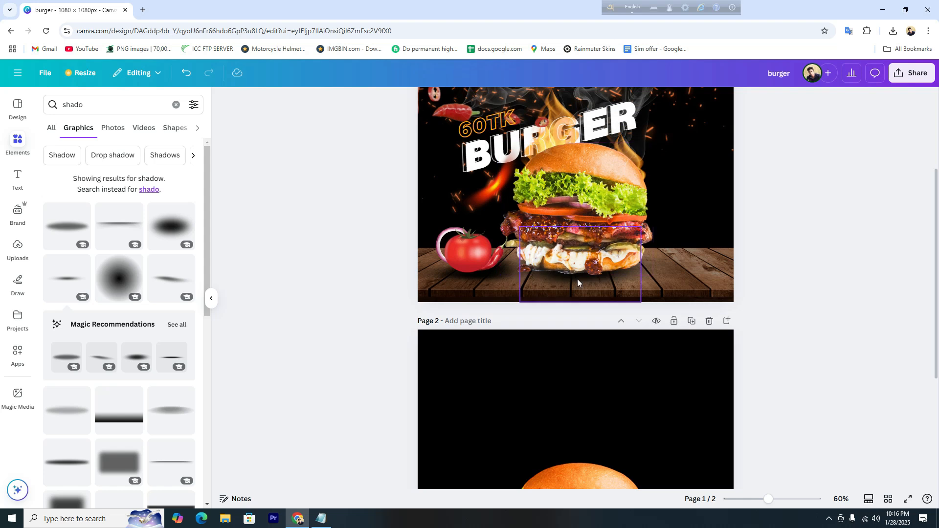
pyautogui.scroll(-4, 772, 346)
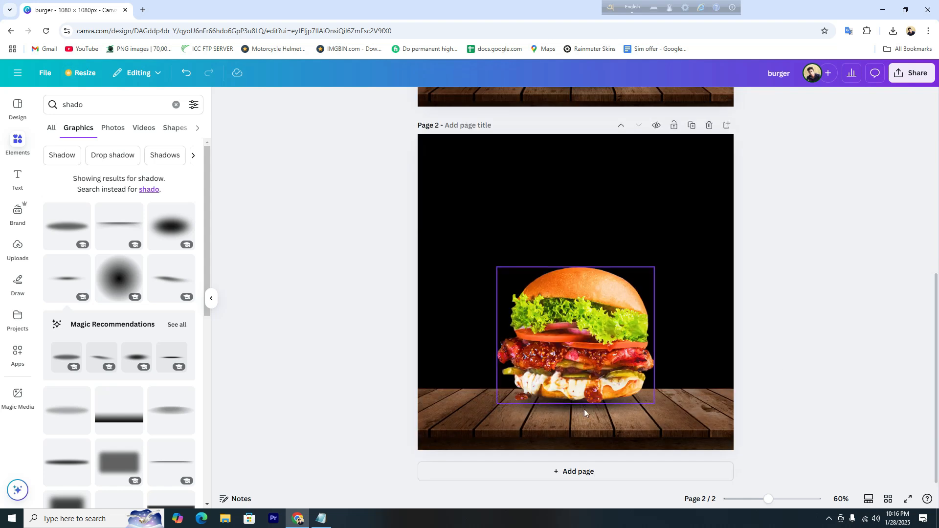
pyautogui.click(568, 409)
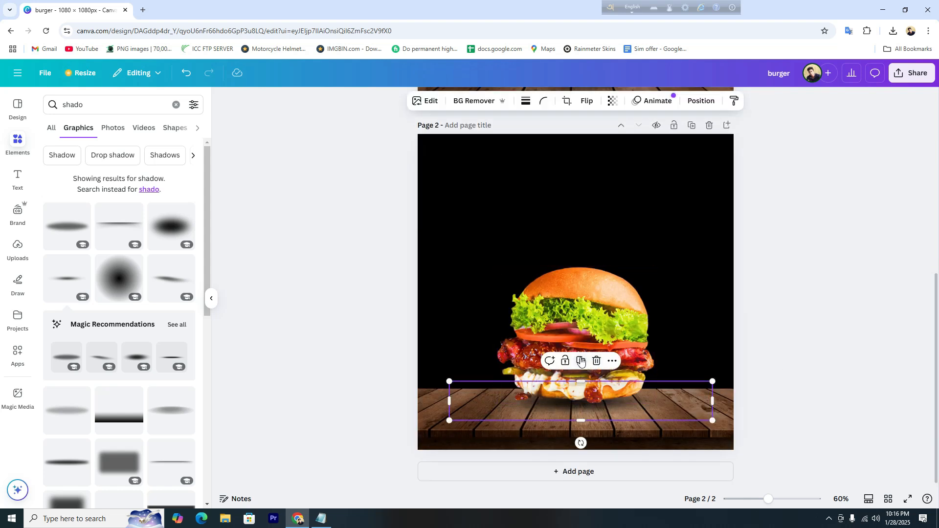
pyautogui.moveTo(629, 412)
pyautogui.mouseDown()
pyautogui.moveTo(610, 403)
pyautogui.moveTo(618, 405)
pyautogui.mouseUp()
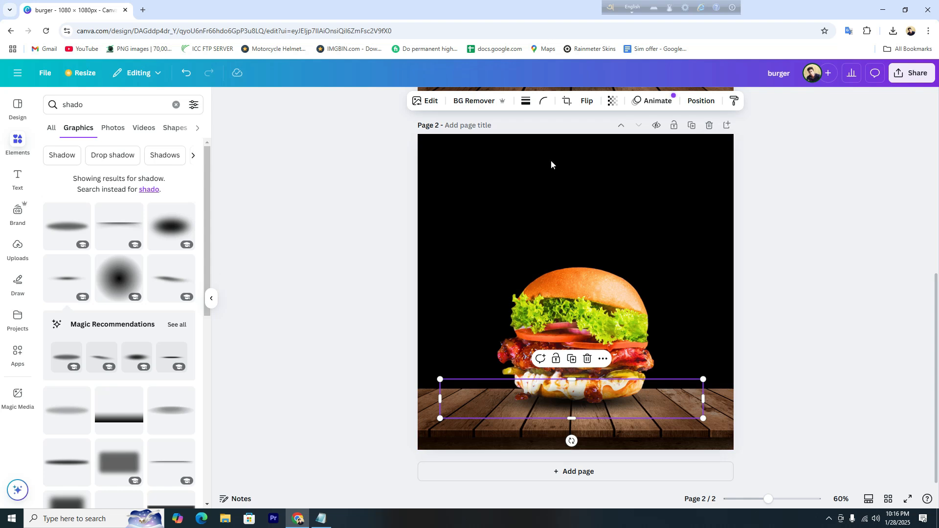
pyautogui.click(701, 101)
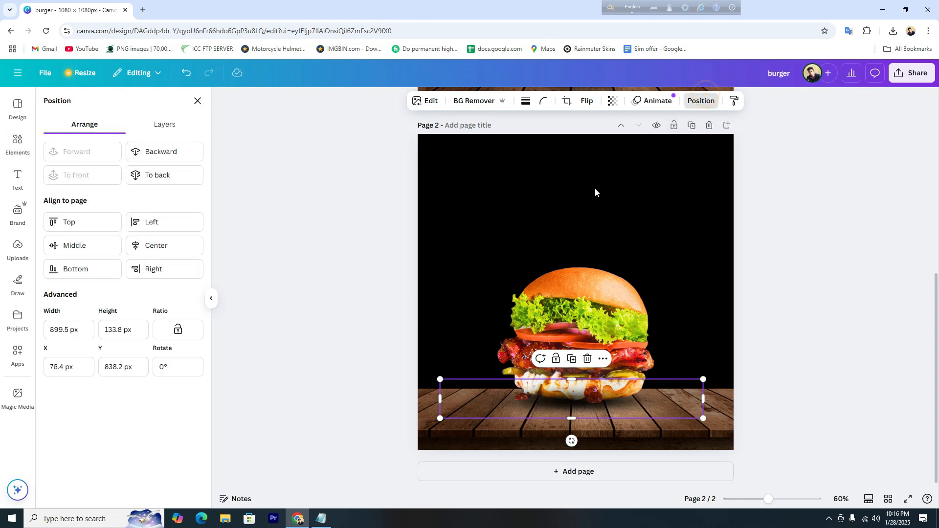
pyautogui.click(157, 152)
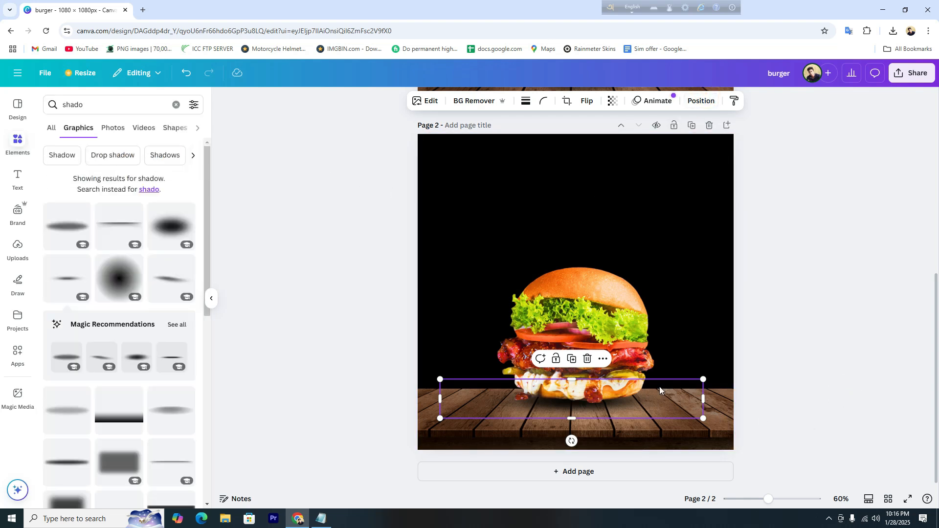
# Enlarge the copied shadow to nearly the page's full width and recentre it under the burger, comparing with page 1.
pyautogui.scroll(3, 798, 365)
pyautogui.scroll(2, 798, 365)
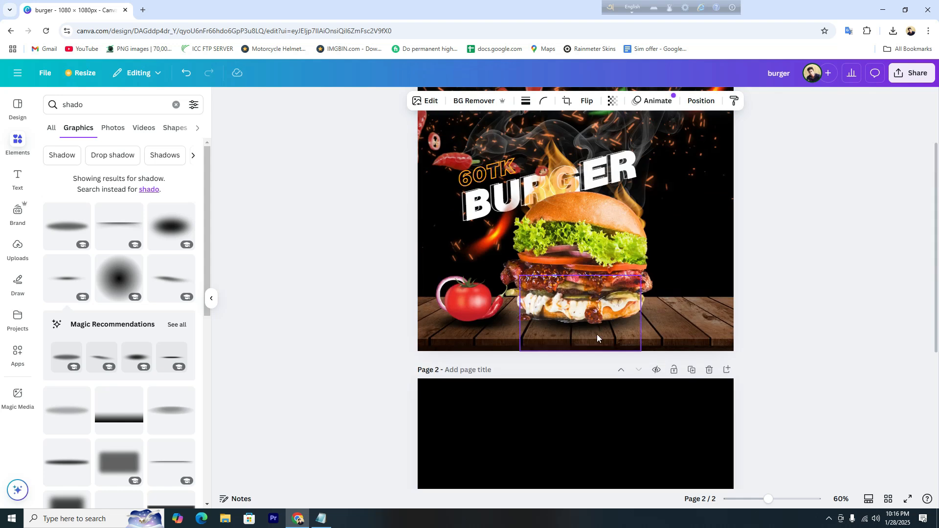
pyautogui.scroll(-5, 820, 339)
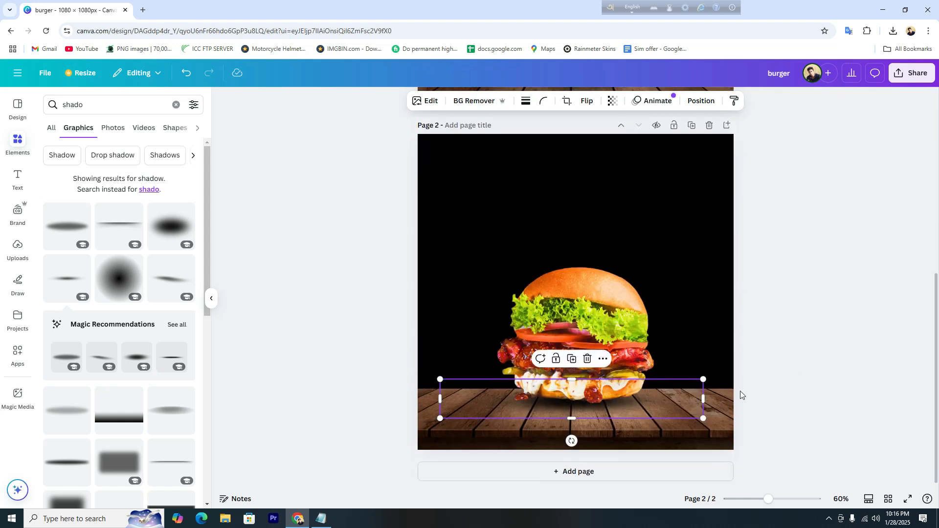
pyautogui.scroll(4, 771, 377)
pyautogui.scroll(-4, 767, 379)
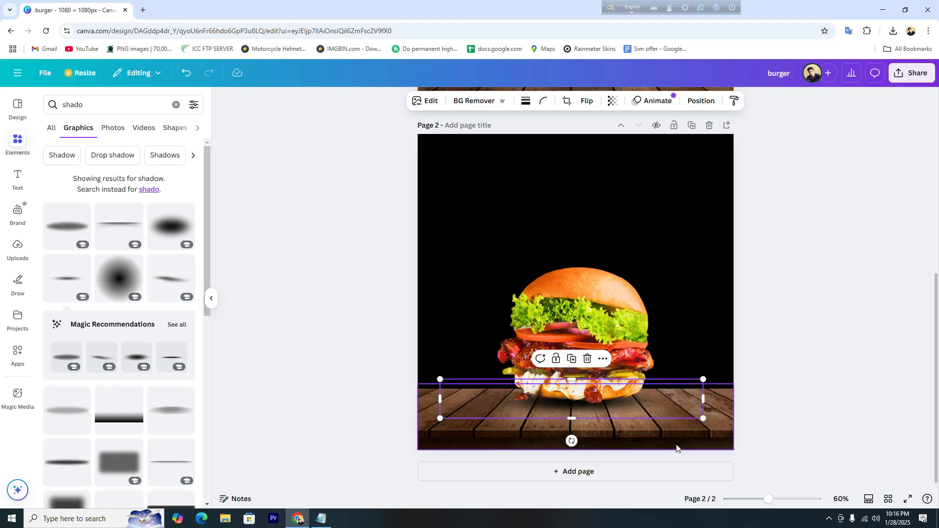
pyautogui.moveTo(703, 419); pyautogui.dragTo(760, 426)
pyautogui.moveTo(706, 403); pyautogui.dragTo(678, 399)
pyautogui.click(824, 383)
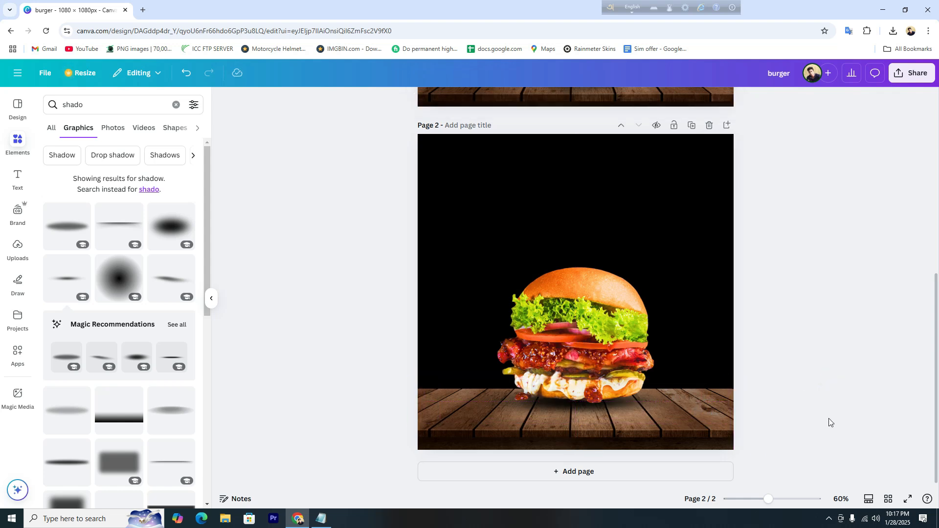
pyautogui.scroll(3, 759, 387)
pyautogui.scroll(-4, 727, 336)
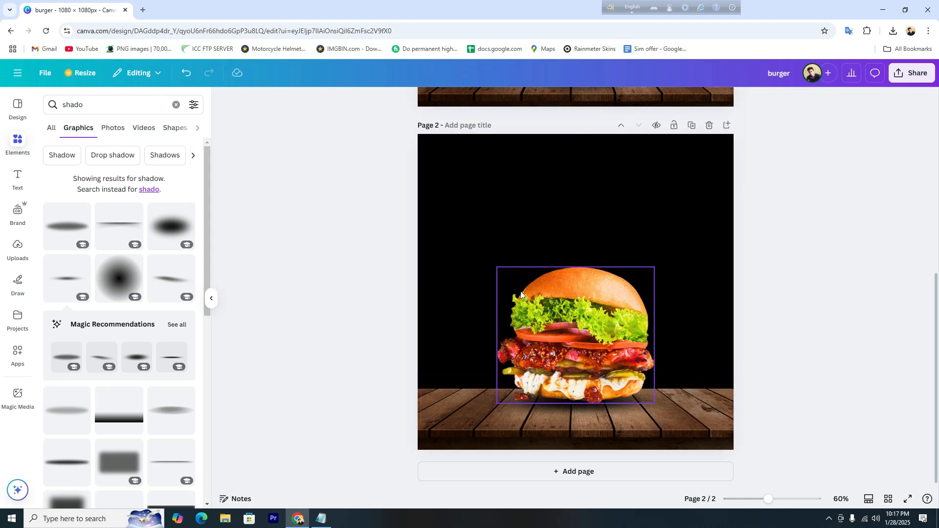
pyautogui.moveTo(490, 248); pyautogui.dragTo(645, 399)
pyautogui.moveTo(600, 334); pyautogui.dragTo(606, 329)
pyautogui.hotkey('ctrl', 'z')
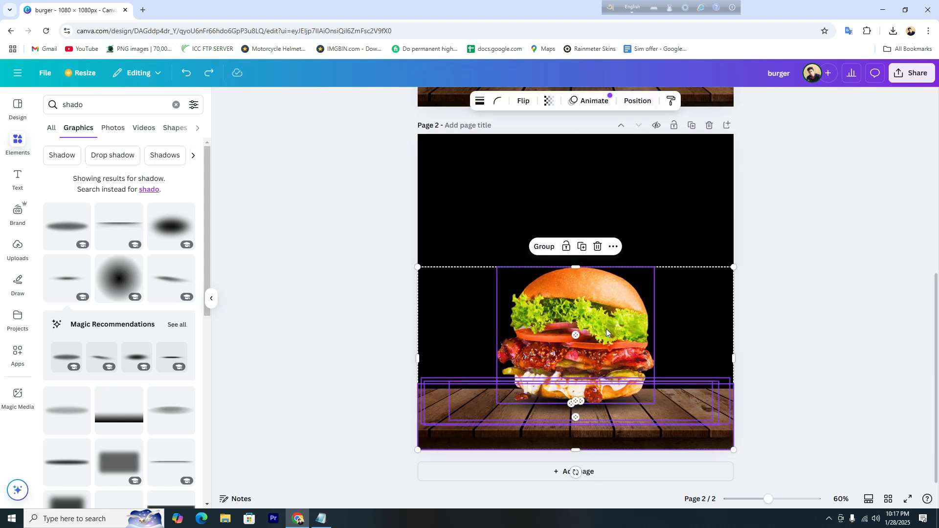
pyautogui.click(800, 290)
# Align the burger to the horizontal centre of the page.
pyautogui.click(560, 307)
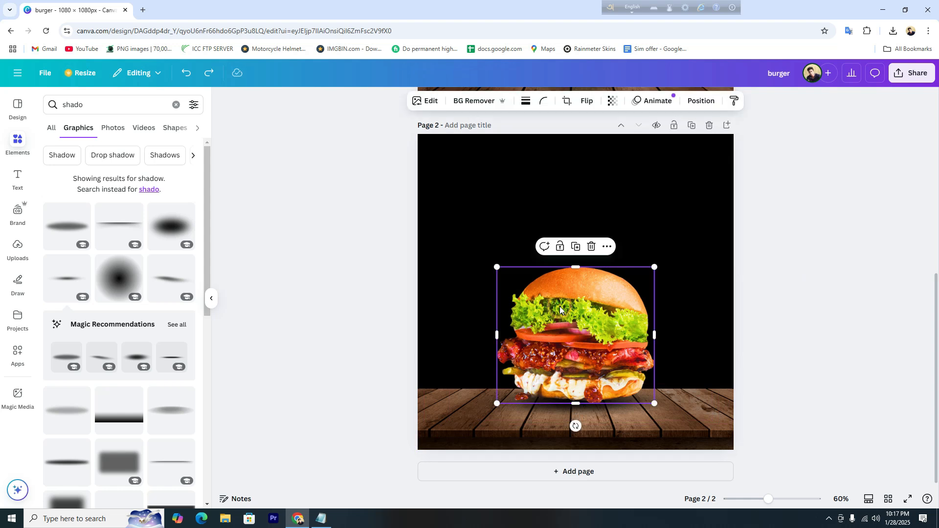
pyautogui.click(700, 101)
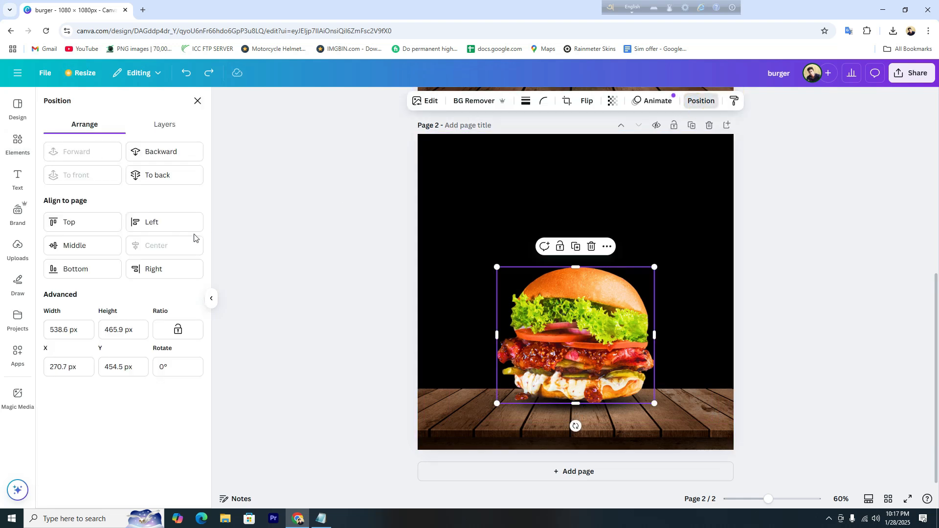
pyautogui.click(153, 248)
pyautogui.click(820, 345)
pyautogui.click(677, 284)
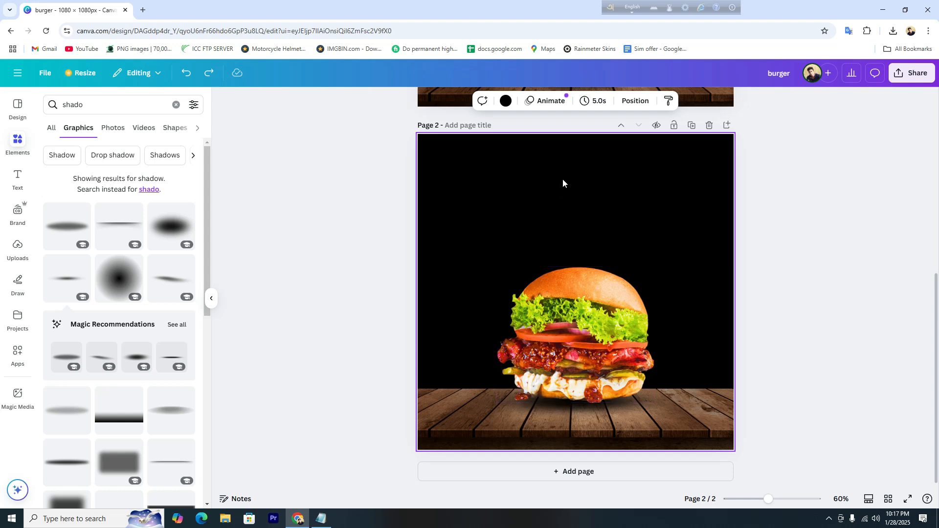
pyautogui.click(852, 278)
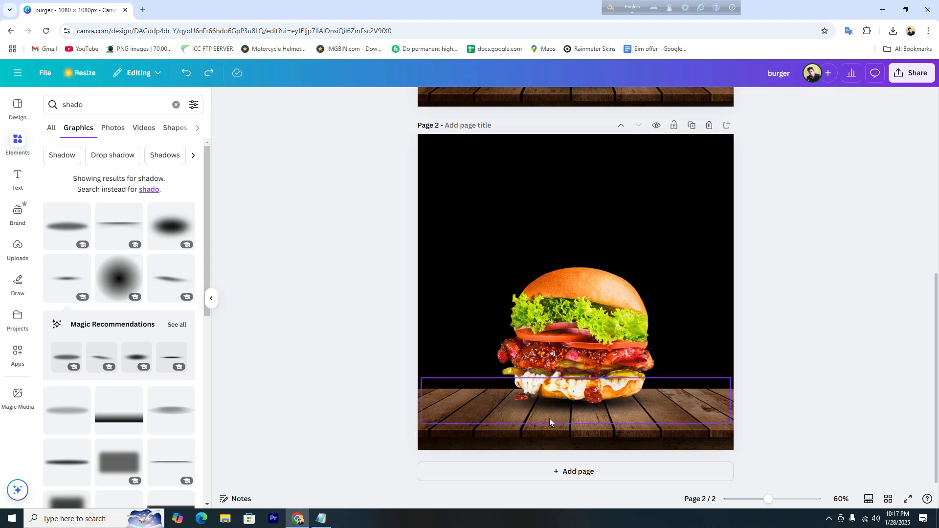
# Nudge the shadow slightly sideways beneath the burger's base.
pyautogui.click(571, 409)
pyautogui.moveTo(571, 410); pyautogui.dragTo(564, 411)
pyautogui.click(808, 371)
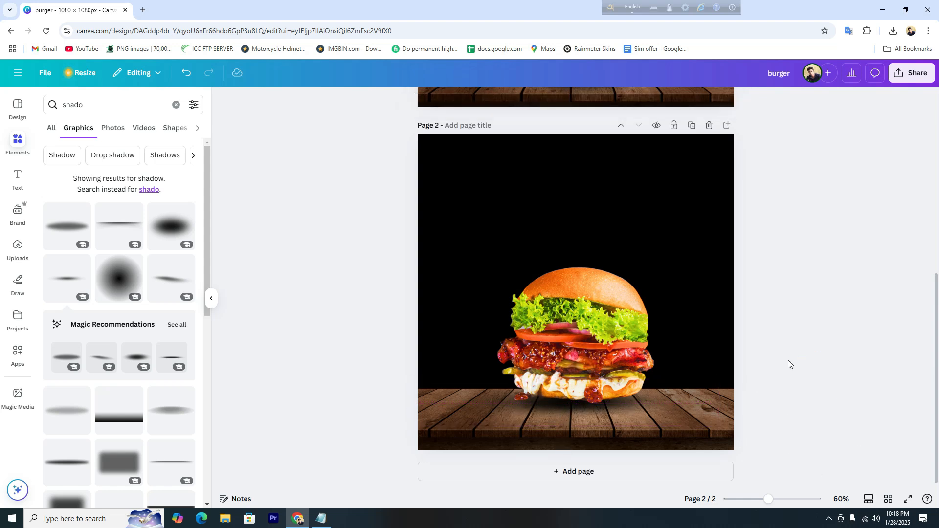
# Compare the burger and shadows on page 2 with the finished poster on page 1.
pyautogui.scroll(4, 786, 355)
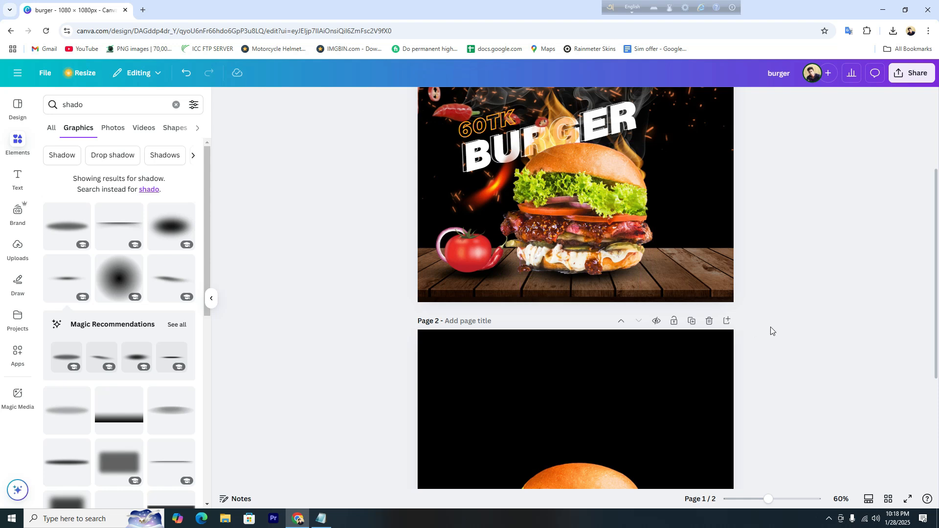
pyautogui.scroll(-4, 771, 332)
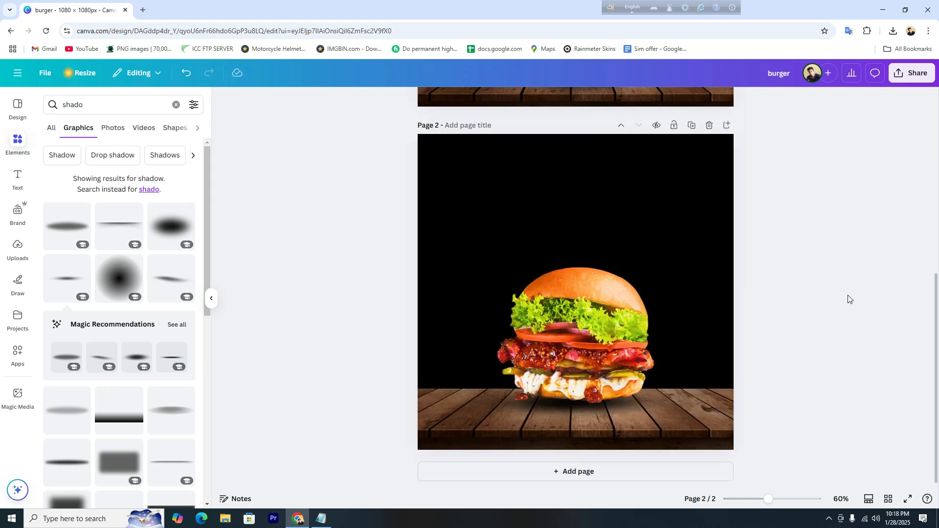
pyautogui.scroll(4, 589, 341)
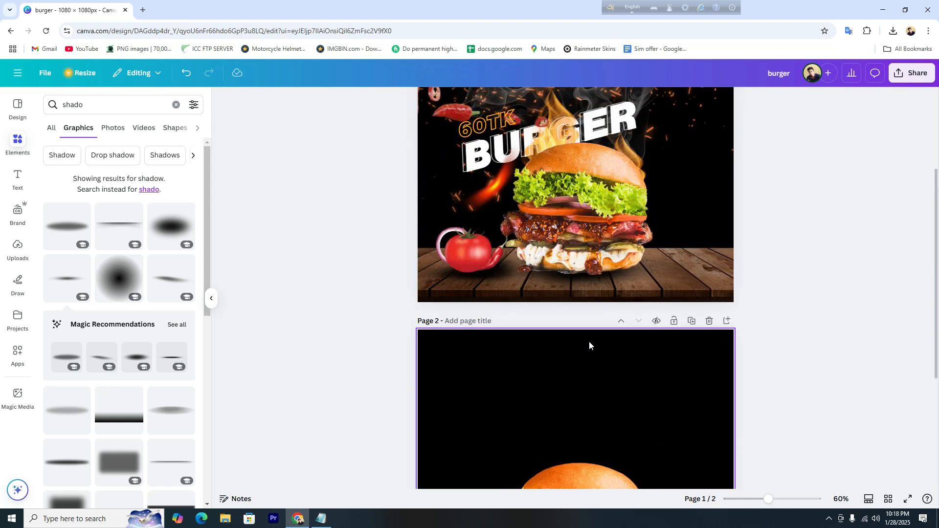
pyautogui.scroll(2, 589, 342)
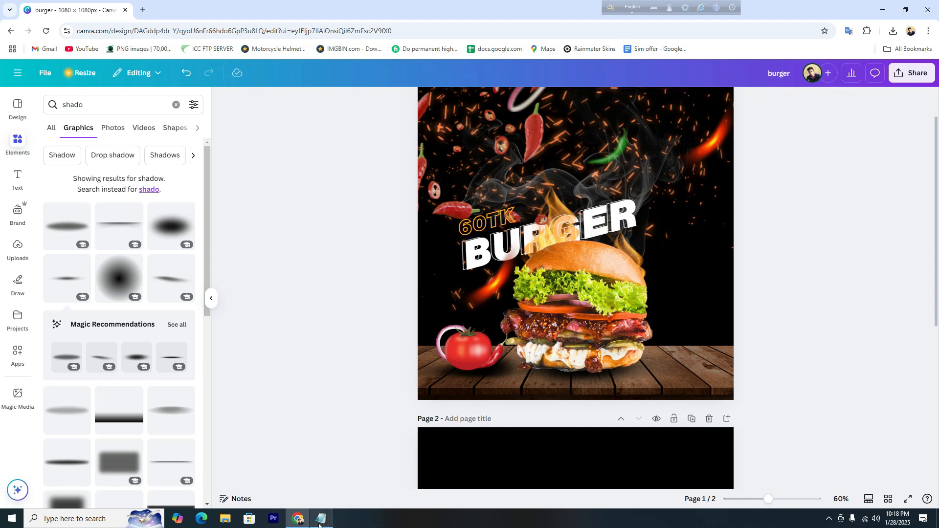
pyautogui.moveTo(320, 525)
pyautogui.scroll(-5, 811, 332)
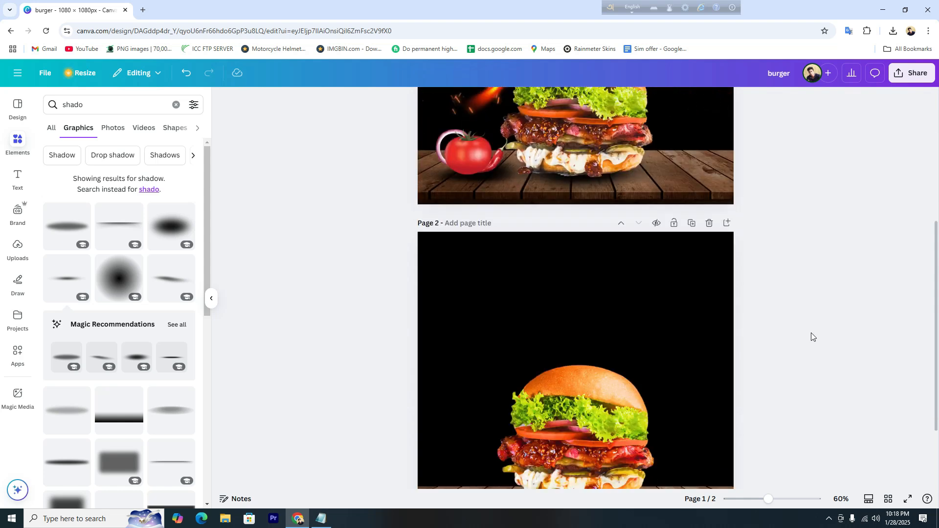
pyautogui.scroll(3, 811, 333)
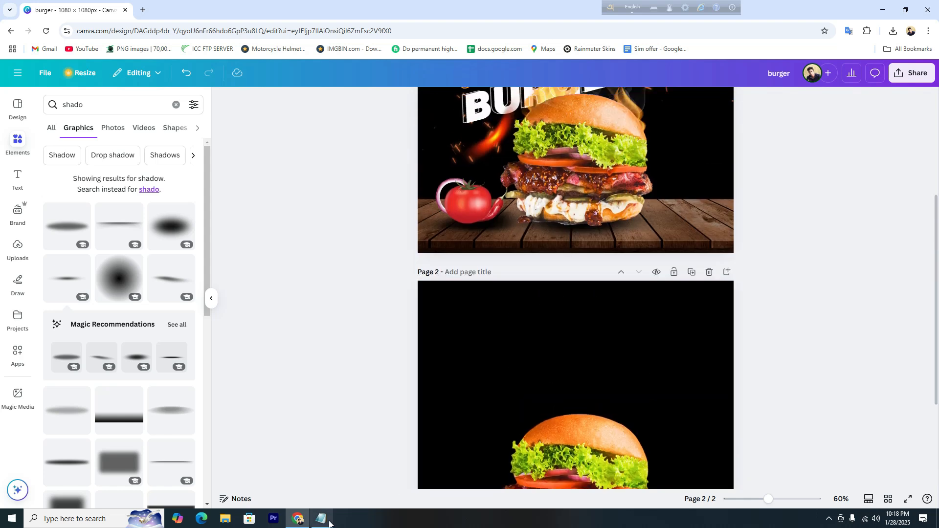
# Copy "fiery spark" from the Burger text file in Notepad and search the Canva graphics for it.
pyautogui.click(326, 522)
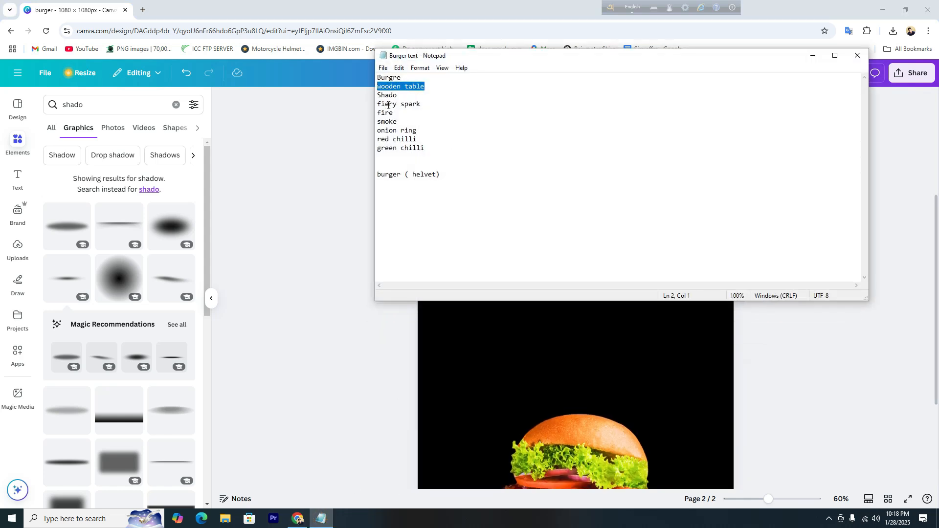
pyautogui.moveTo(422, 105); pyautogui.dragTo(372, 109)
pyautogui.hotkey('ctrl', 'c')
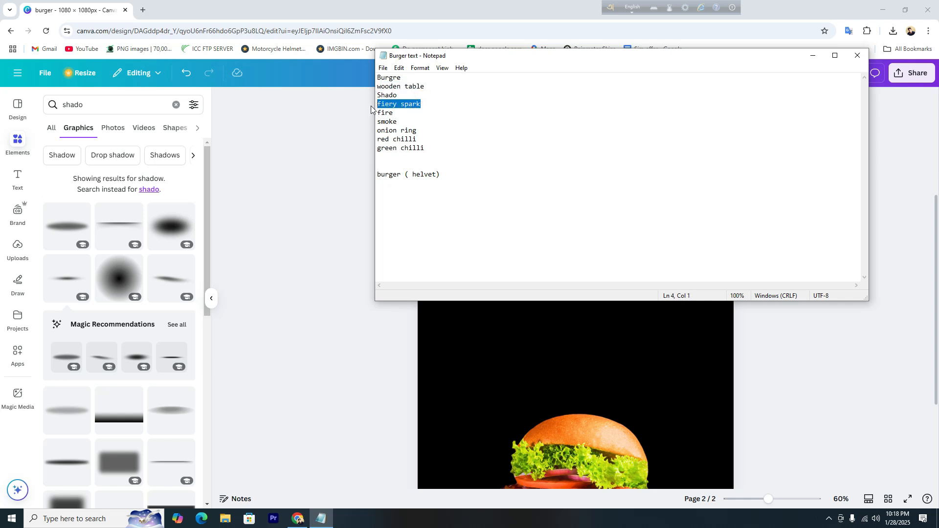
pyautogui.click(121, 104)
pyautogui.moveTo(120, 104); pyautogui.dragTo(65, 105)
pyautogui.hotkey('ctrl', 'v')
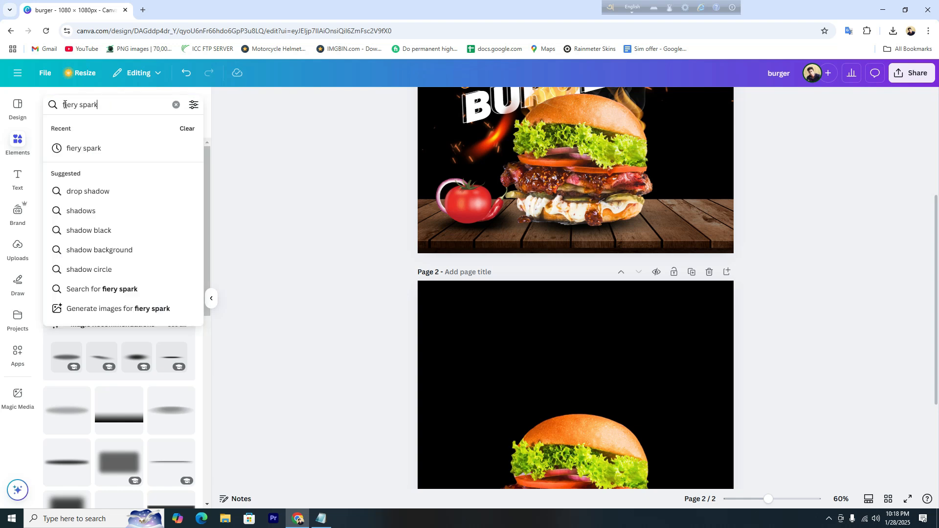
pyautogui.press('Return')
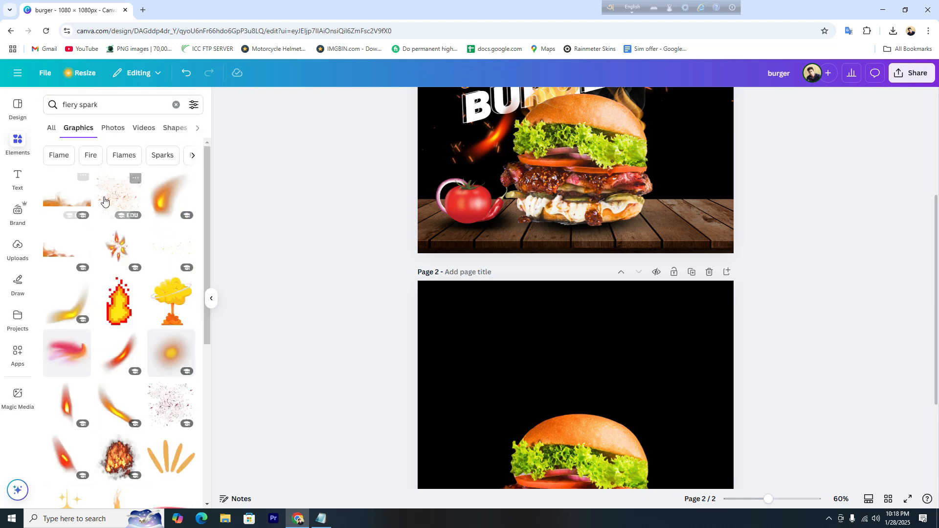
# Add the scattered orange sparks graphic to page 2 and move it slightly up and left around the burger.
pyautogui.scroll(-3, 568, 288)
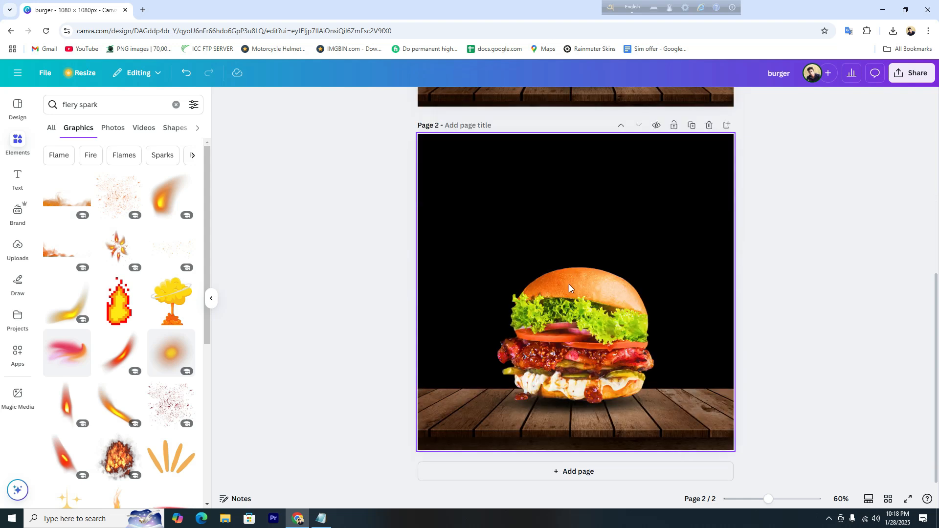
pyautogui.click(120, 192)
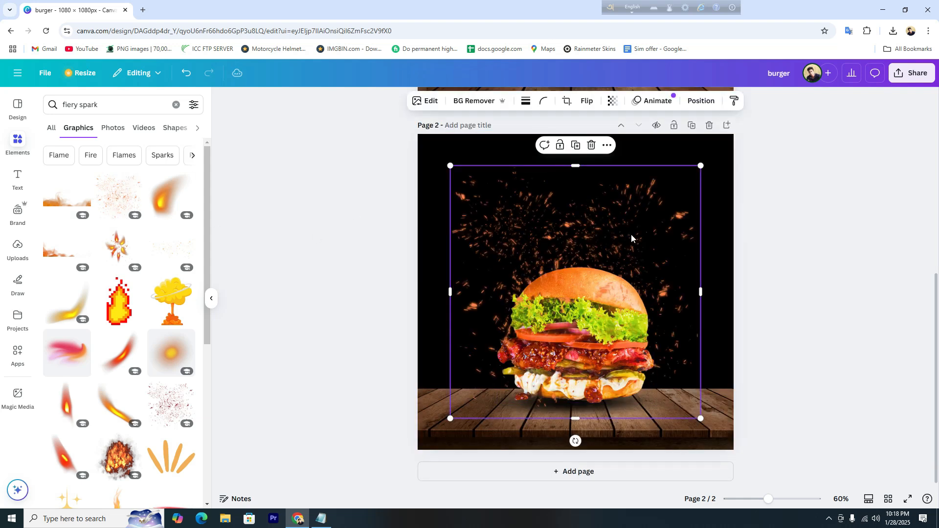
pyautogui.moveTo(608, 245)
pyautogui.mouseDown()
pyautogui.moveTo(588, 199)
pyautogui.moveTo(596, 231)
pyautogui.mouseUp()
pyautogui.scroll(6, 790, 283)
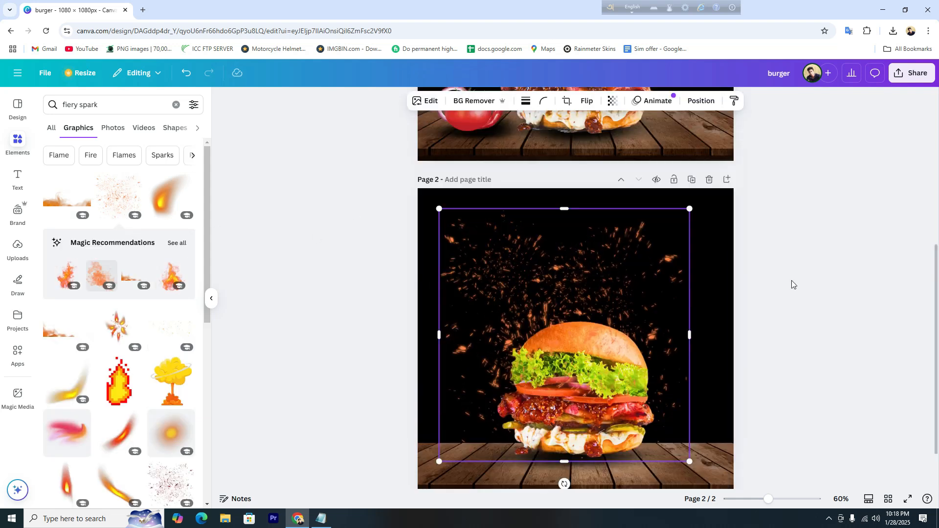
pyautogui.scroll(-6, 791, 283)
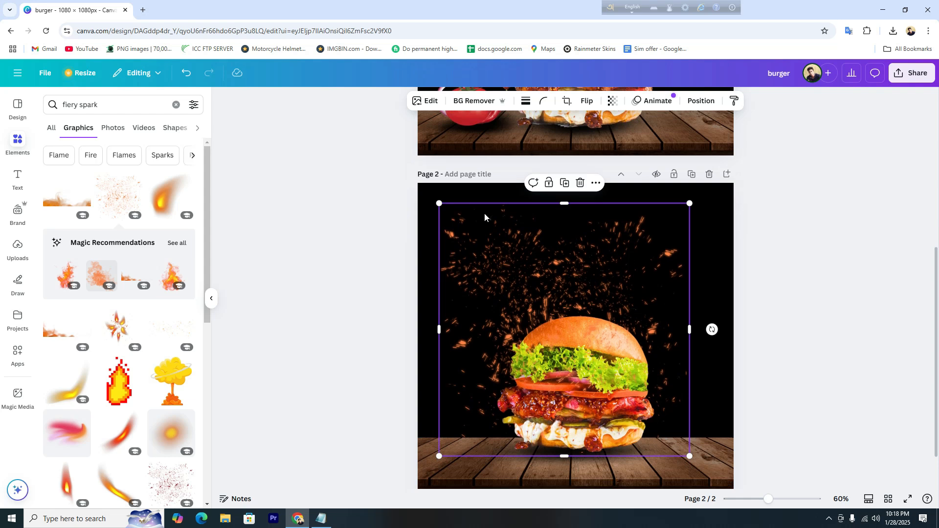
pyautogui.scroll(-1, 611, 286)
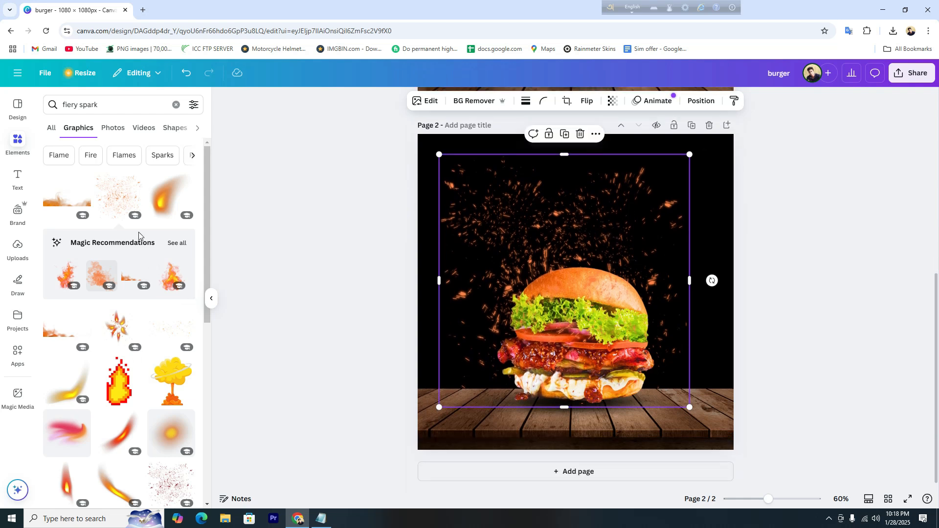
# Browse the fiery spark graphics for alternatives and delete the orange sparks graphic from page 2.
pyautogui.scroll(-4, 147, 282)
pyautogui.scroll(-1, 147, 283)
pyautogui.scroll(-2, 132, 392)
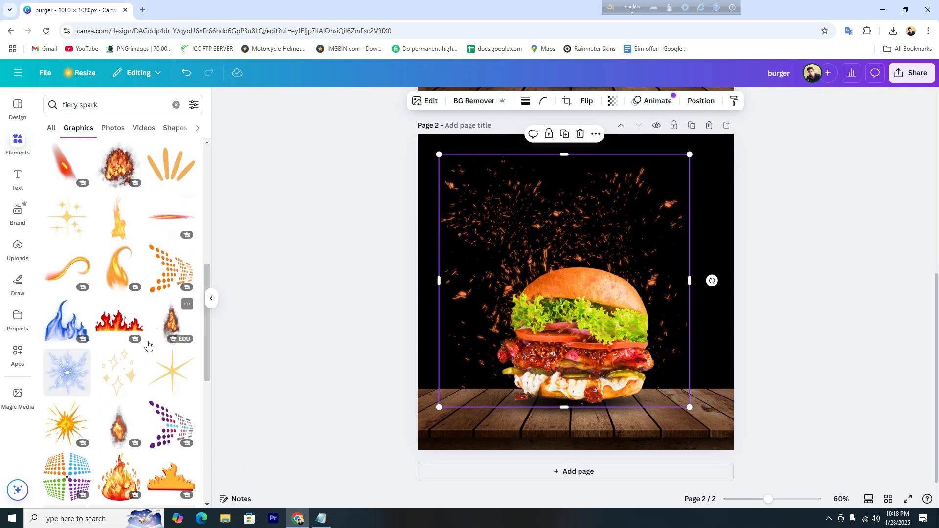
pyautogui.scroll(8, 127, 437)
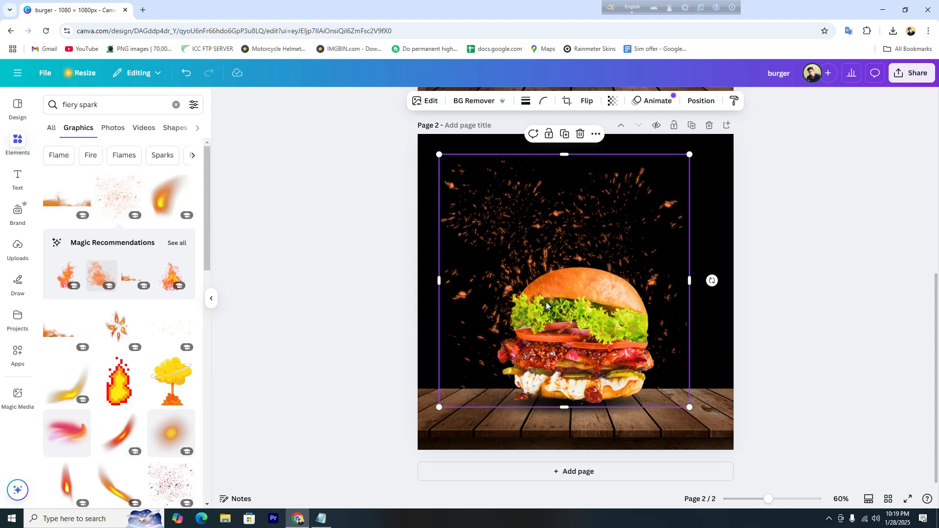
pyautogui.press('Delete')
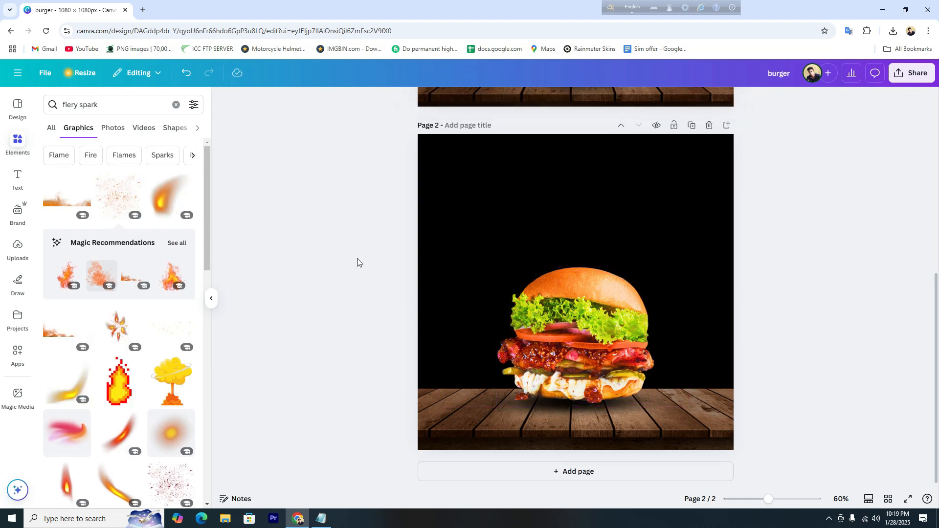
# Try the golden sparkle graphic and the dark red sparks graphic on page 2, deleting each one.
pyautogui.click(166, 329)
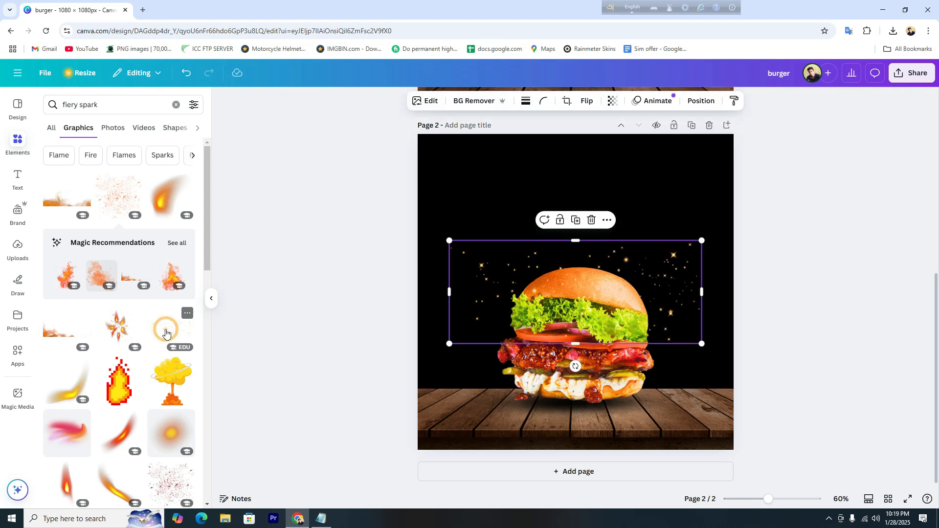
pyautogui.press('Delete')
pyautogui.scroll(-4, 166, 333)
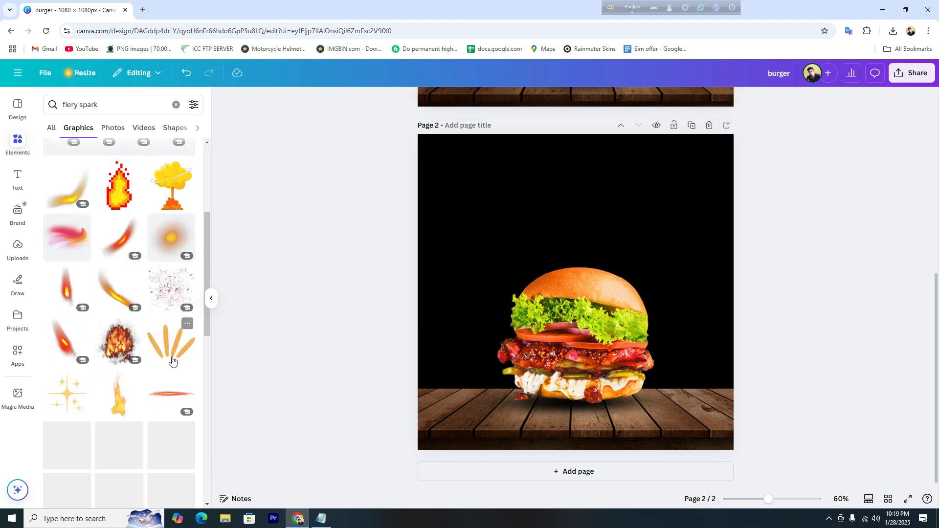
pyautogui.click(171, 289)
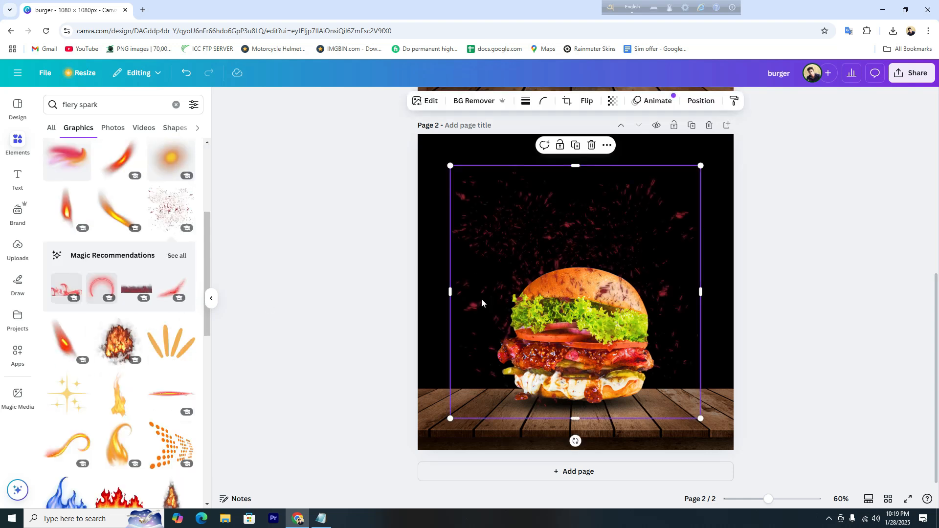
pyautogui.press('Delete')
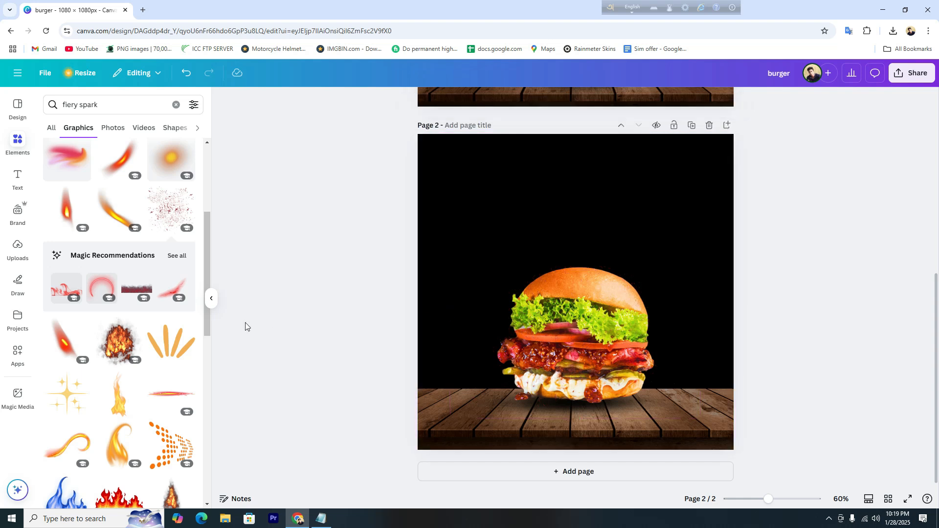
# Look through the remaining fiery spark graphics for a suitable spark effect.
pyautogui.scroll(-5, 107, 276)
pyautogui.scroll(-4, 132, 353)
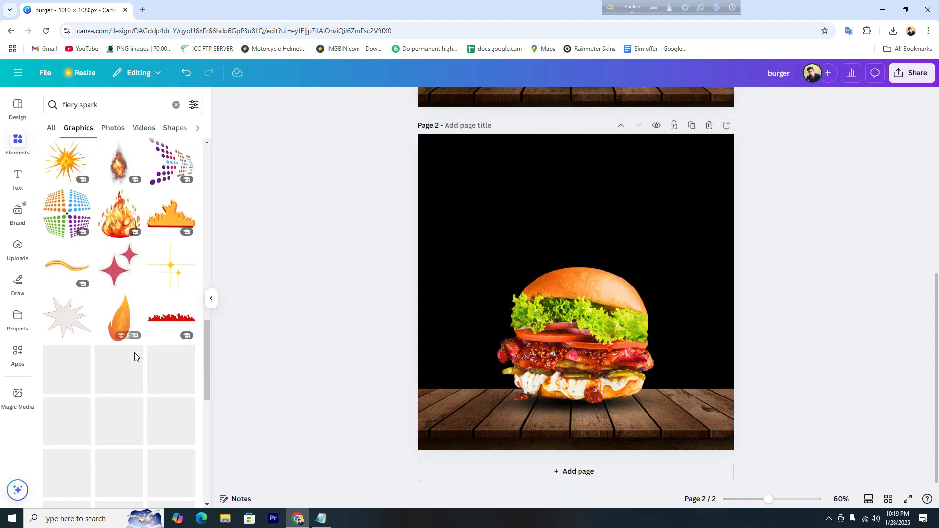
pyautogui.scroll(-5, 149, 409)
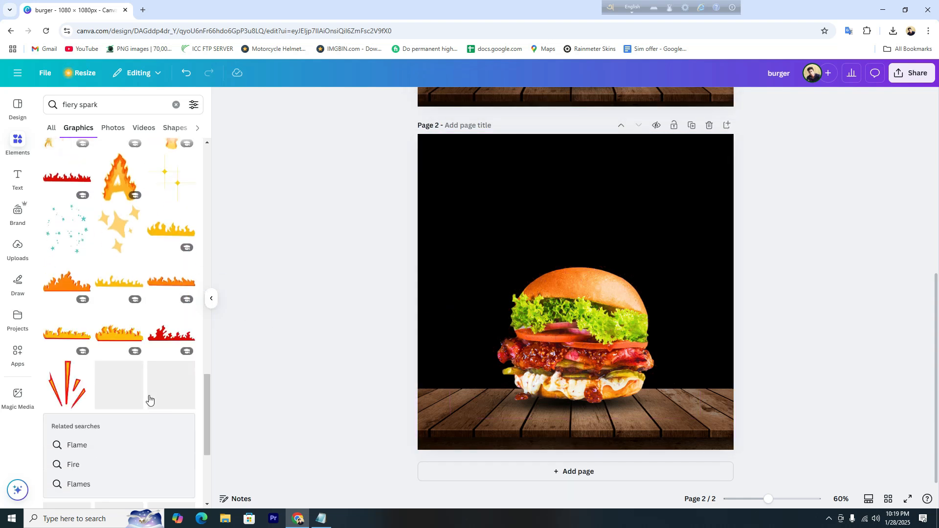
pyautogui.scroll(-4, 150, 399)
pyautogui.scroll(-4, 149, 370)
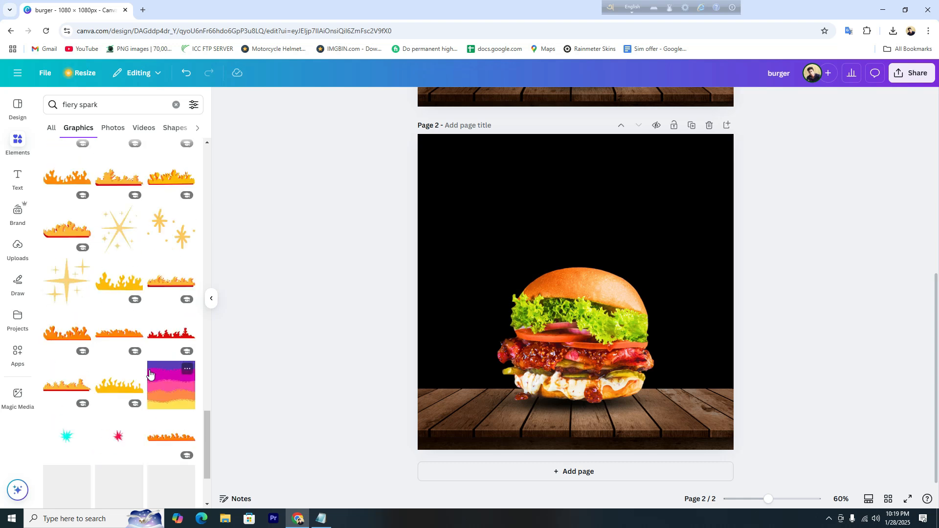
pyautogui.scroll(-2, 150, 374)
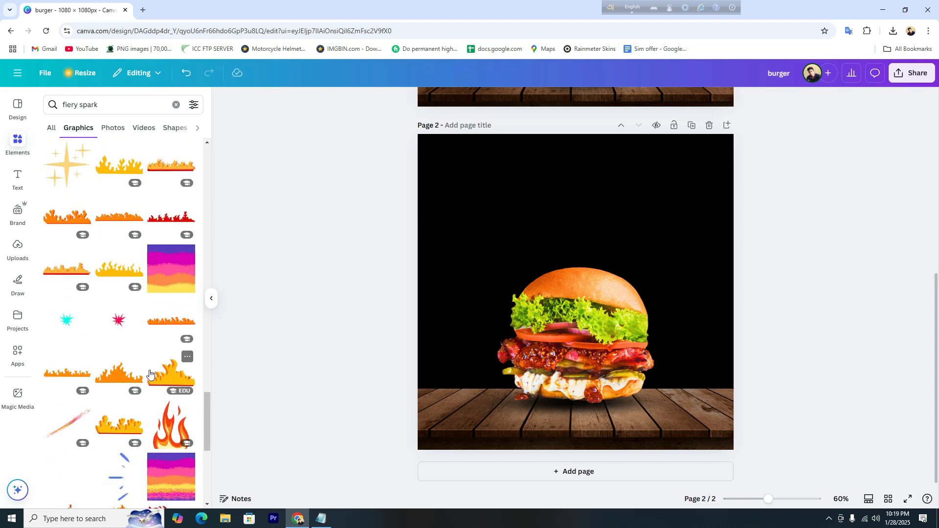
pyautogui.scroll(10, 150, 373)
pyautogui.scroll(5, 149, 370)
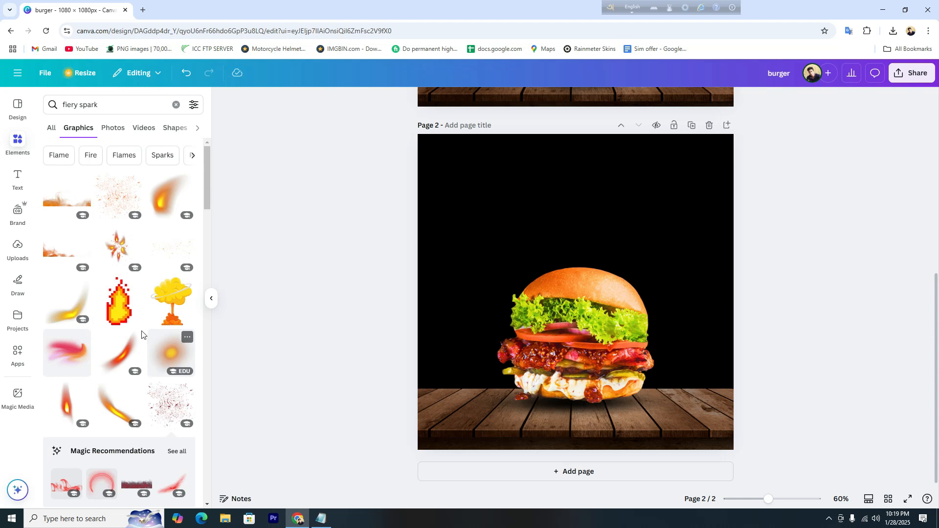
# Add the scattered orange sparks graphic to page 2, enlarge it beyond the page edges and shift it up over the black background.
pyautogui.click(111, 209)
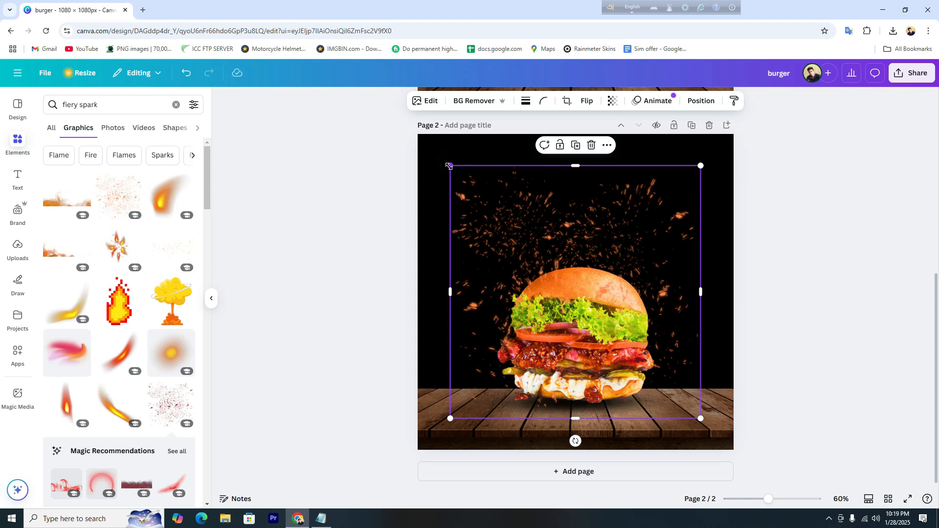
pyautogui.moveTo(439, 155); pyautogui.dragTo(368, 98)
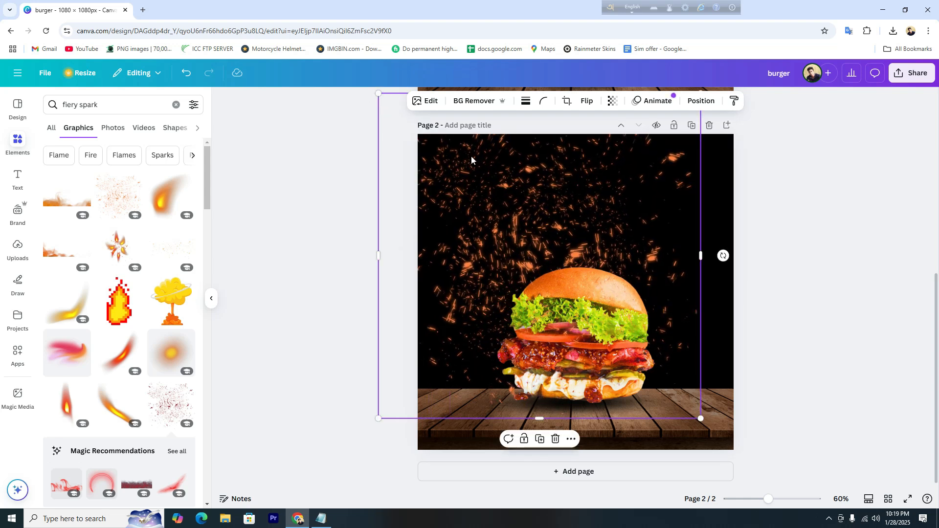
pyautogui.moveTo(701, 419); pyautogui.dragTo(767, 484)
pyautogui.moveTo(659, 287); pyautogui.dragTo(630, 155)
pyautogui.moveTo(735, 351); pyautogui.dragTo(765, 384)
pyautogui.moveTo(670, 277); pyautogui.dragTo(634, 270)
# Compare the spark coverage on page 2 with the finished poster on page 1.
pyautogui.scroll(6, 807, 296)
pyautogui.scroll(-5, 812, 296)
pyautogui.scroll(-2, 812, 297)
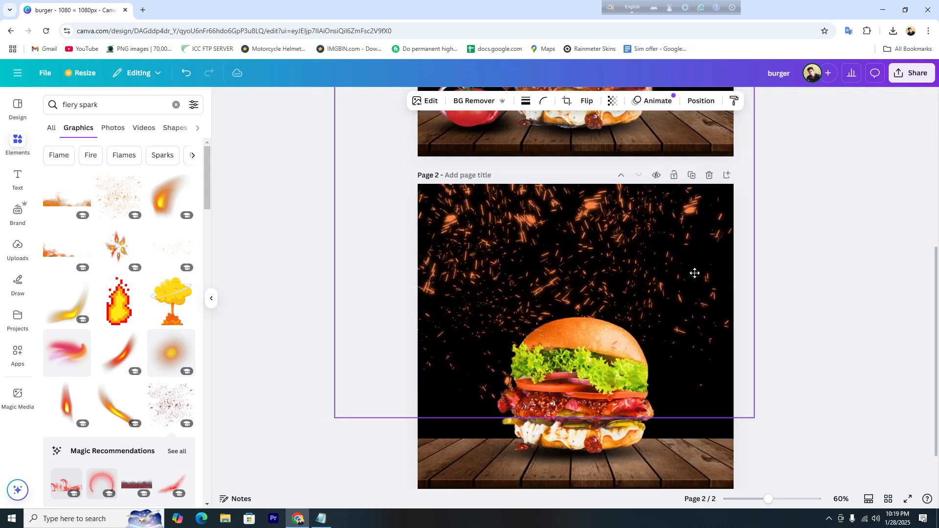
pyautogui.scroll(5, 845, 300)
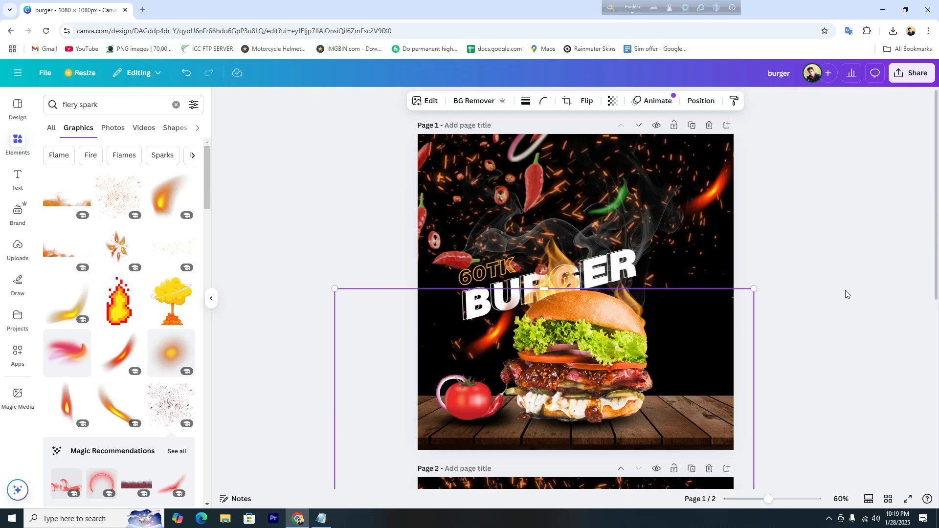
pyautogui.scroll(-5, 701, 218)
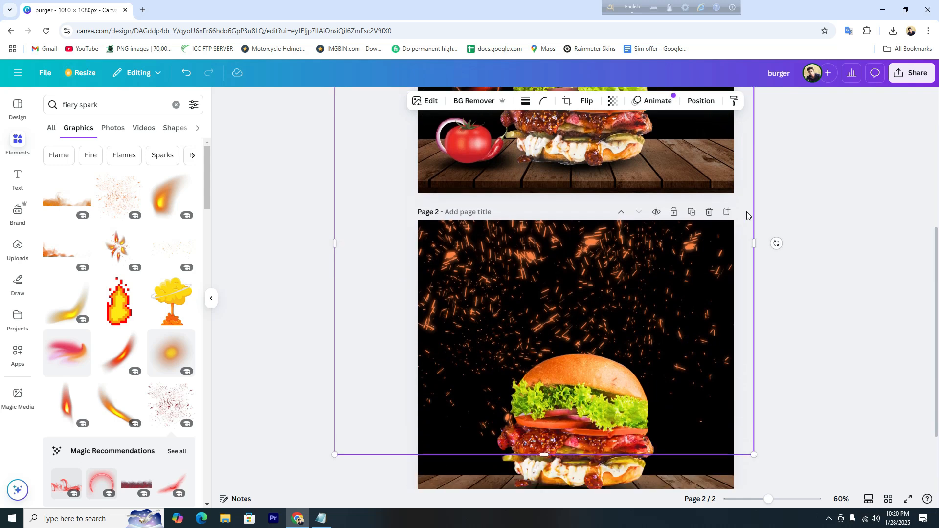
pyautogui.scroll(5, 762, 277)
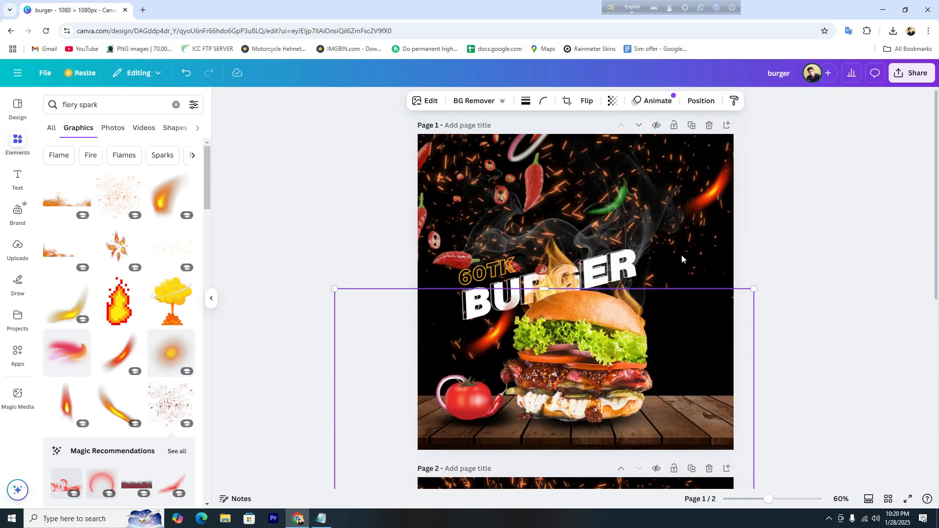
pyautogui.scroll(-4, 817, 226)
pyautogui.scroll(-2, 787, 373)
# Enlarge the sparks graphic to about 1520 px wide, shift it up and left, and check it against page 1.
pyautogui.moveTo(753, 369); pyautogui.dragTo(781, 390)
pyautogui.moveTo(673, 246); pyautogui.dragTo(649, 232)
pyautogui.click(824, 297)
pyautogui.scroll(6, 828, 357)
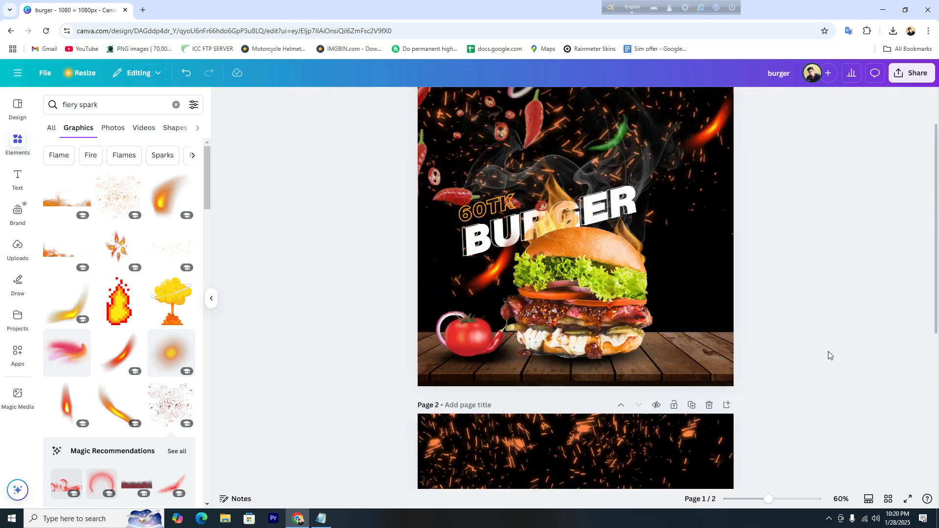
pyautogui.scroll(-6, 830, 355)
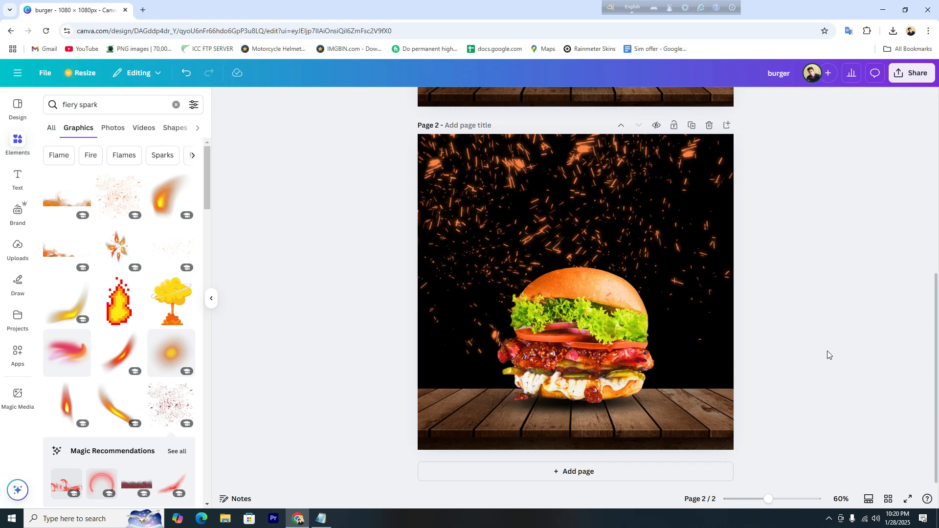
# Send the sparks graphic on page 2 backward behind the burger and all other elements.
pyautogui.click(614, 218)
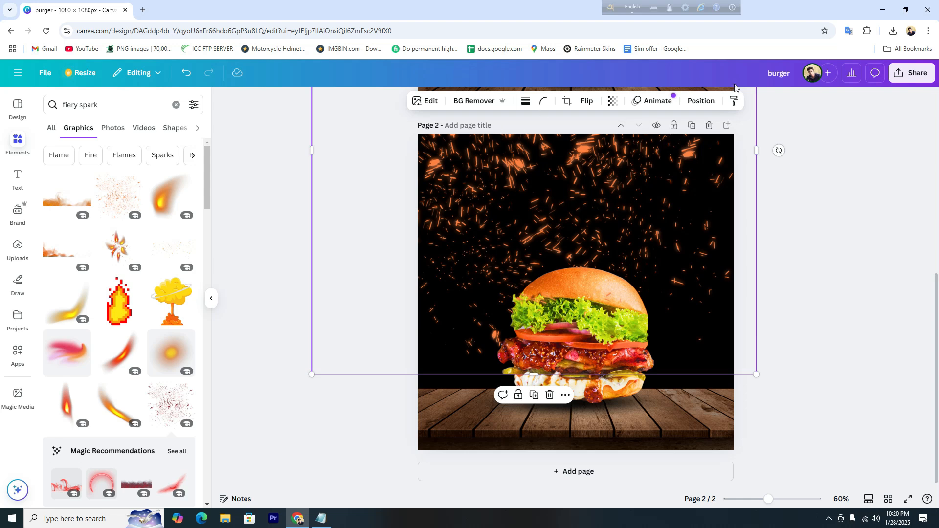
pyautogui.click(705, 100)
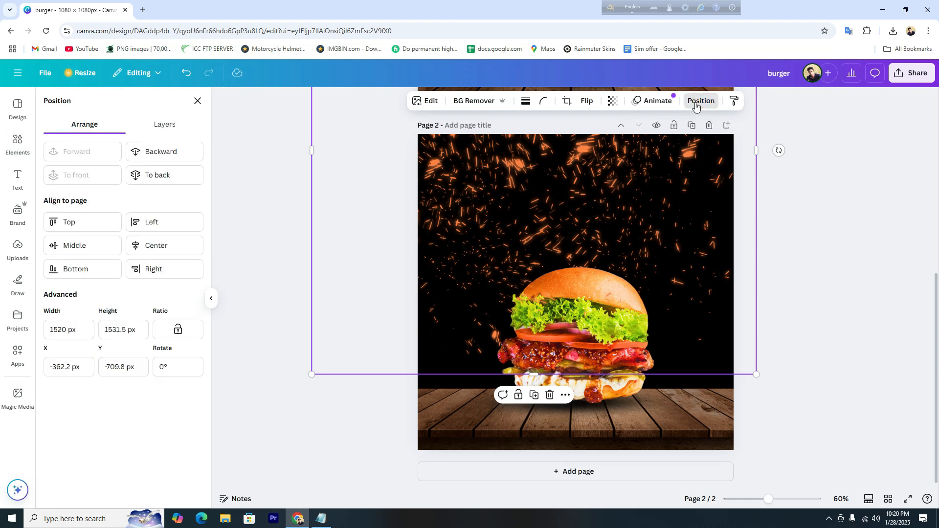
pyautogui.click(165, 153)
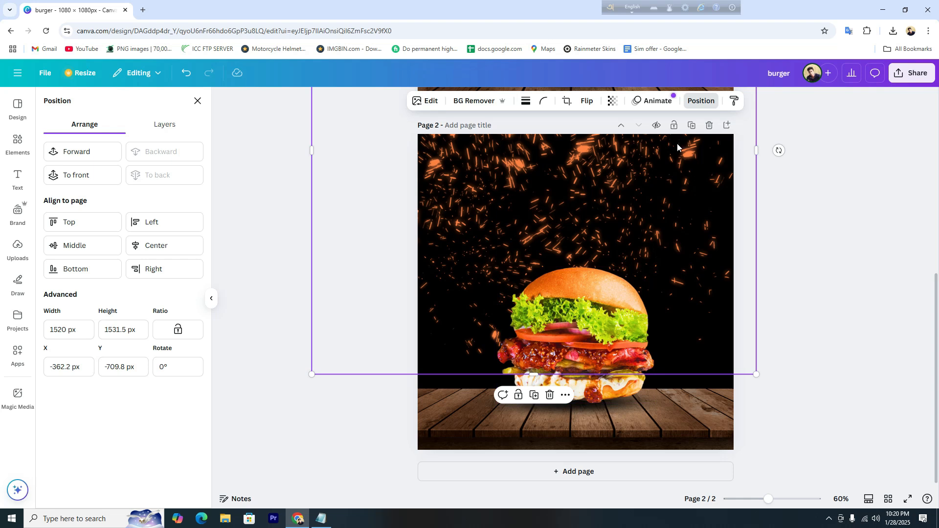
# Try locking page 2, and unlock it again.
pyautogui.click(674, 125)
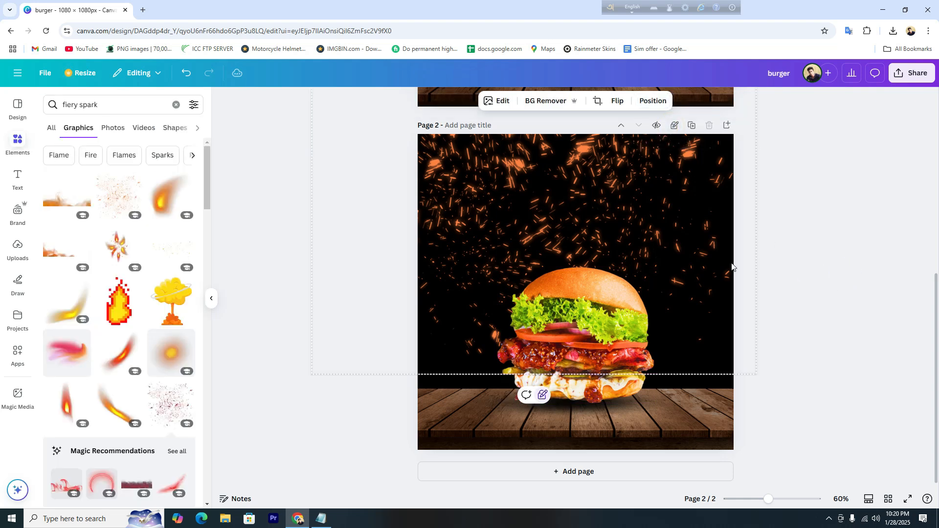
pyautogui.click(820, 266)
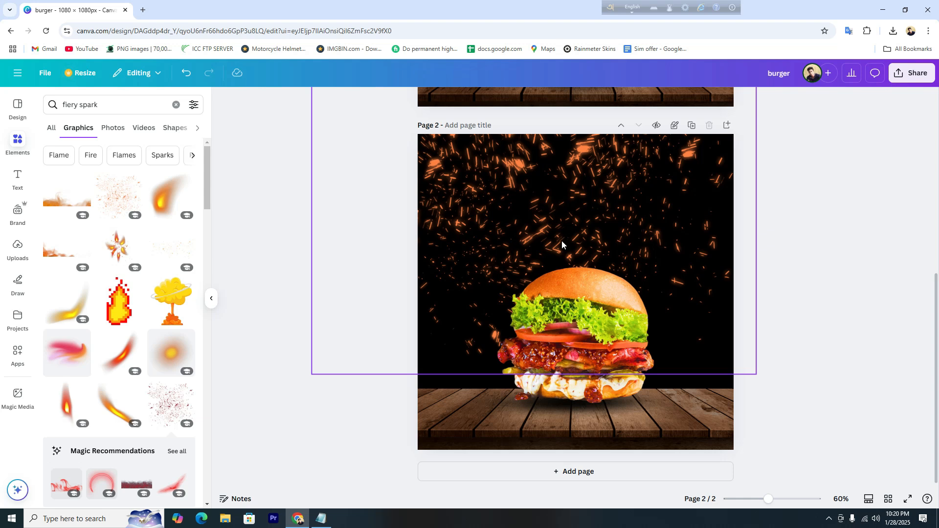
pyautogui.click(675, 126)
pyautogui.click(675, 125)
pyautogui.click(664, 218)
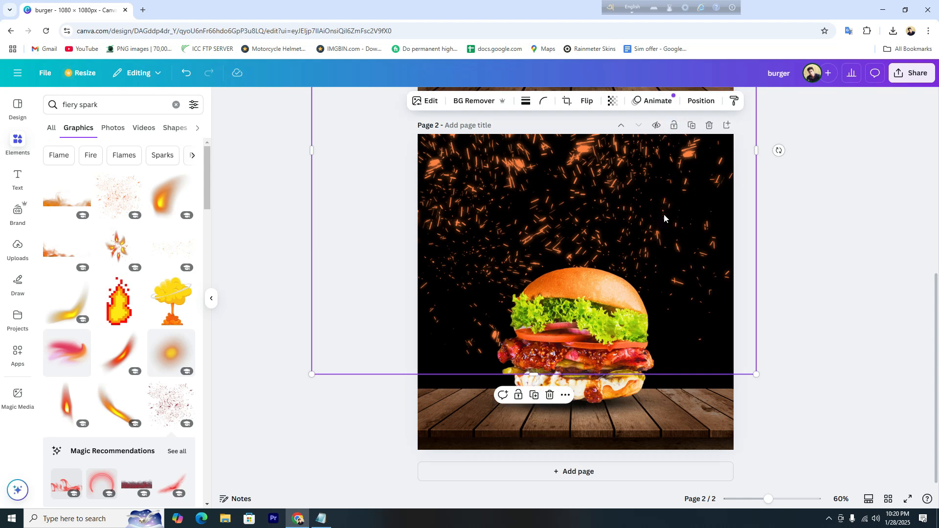
pyautogui.click(822, 238)
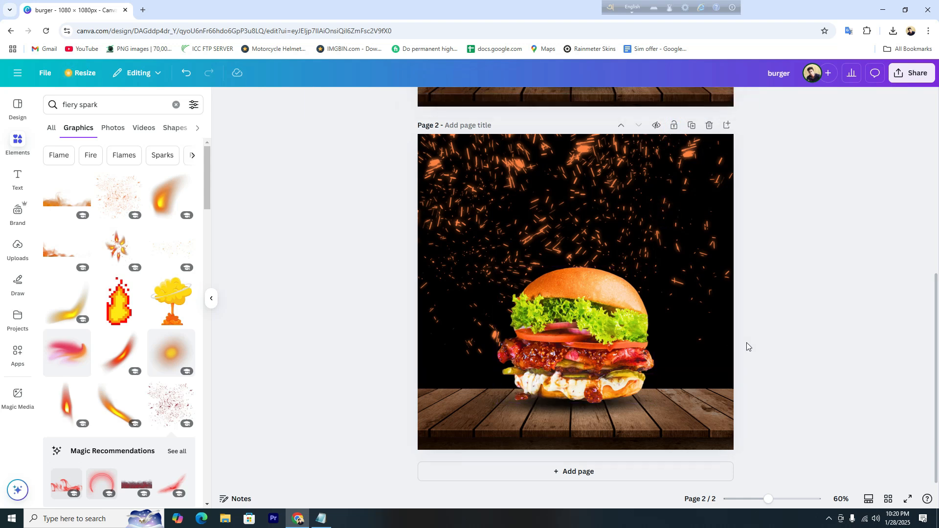
# Check the flames on the page 1 poster and search the graphics for "fier".
pyautogui.scroll(2, 670, 321)
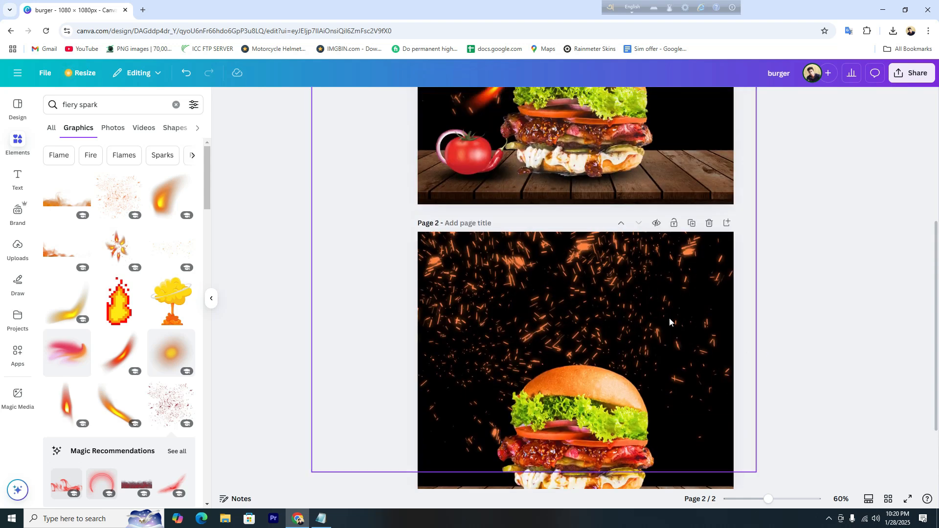
pyautogui.scroll(5, 621, 346)
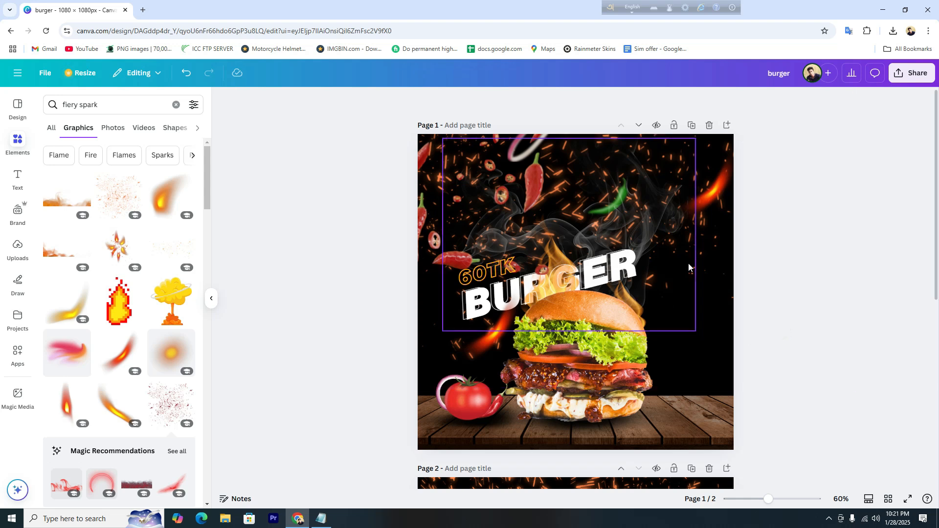
pyautogui.scroll(-3, 696, 290)
pyautogui.scroll(-4, 695, 290)
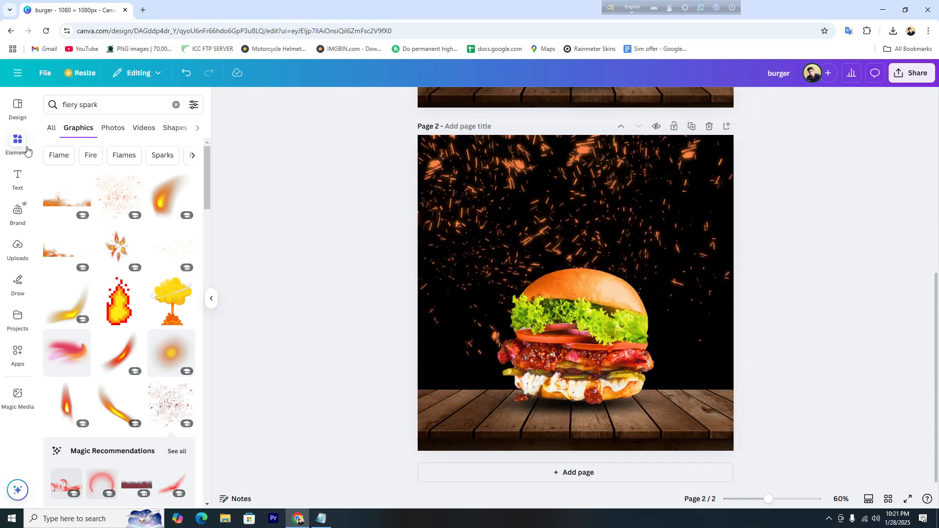
pyautogui.click(114, 102)
pyautogui.moveTo(114, 102); pyautogui.dragTo(74, 100)
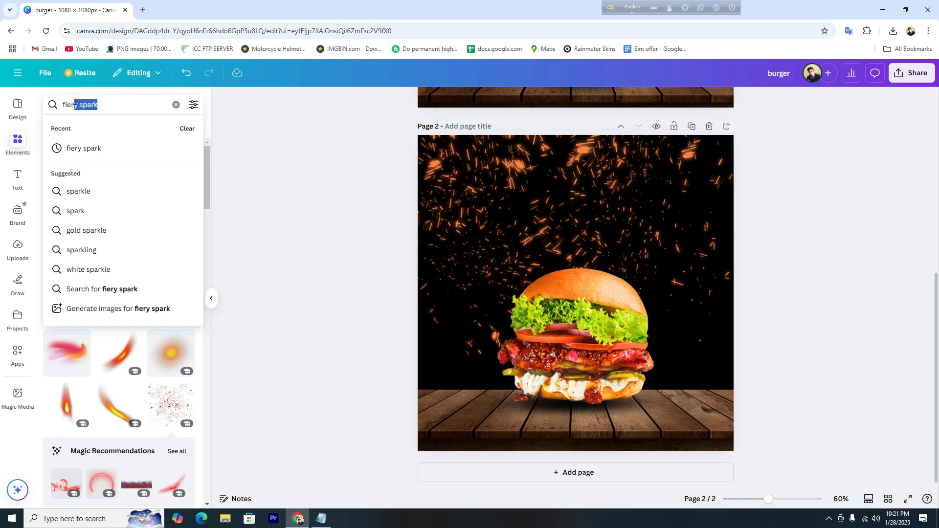
pyautogui.press('BackSpace')
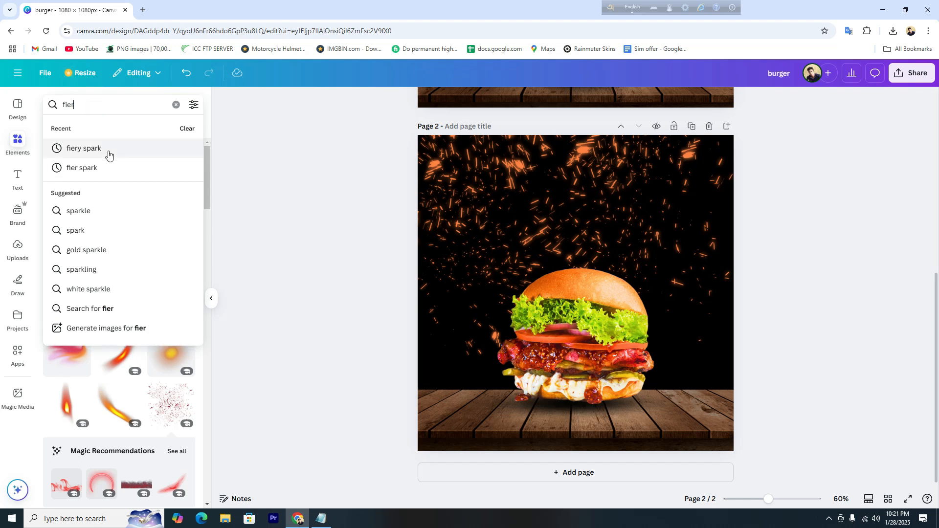
pyautogui.press('Return')
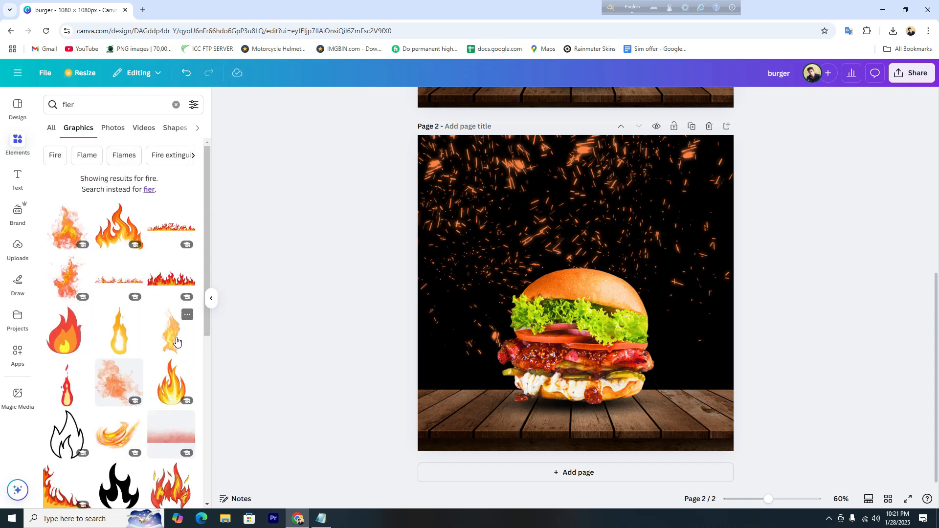
# Add the tall, wispy yellow flame graphic to page 2 and move it over the right side of the burger.
pyautogui.scroll(-1, 177, 341)
pyautogui.click(175, 292)
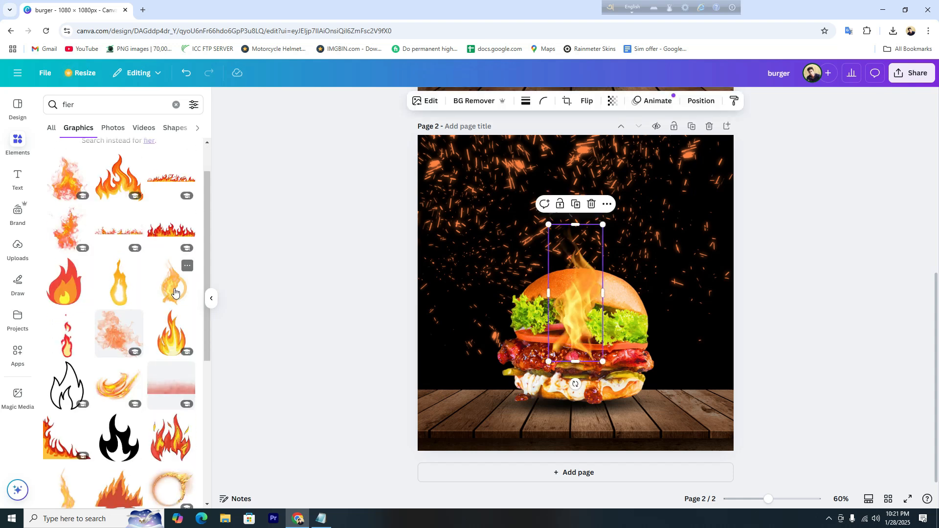
pyautogui.moveTo(581, 291); pyautogui.dragTo(626, 290)
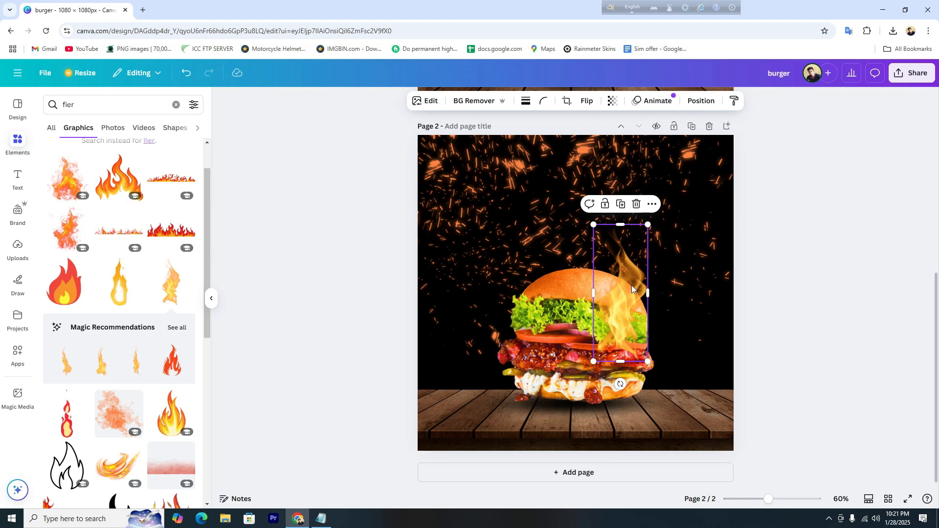
# Duplicate the flame on page 2 and place the copy over the left side of the burger bun.
pyautogui.click(622, 208)
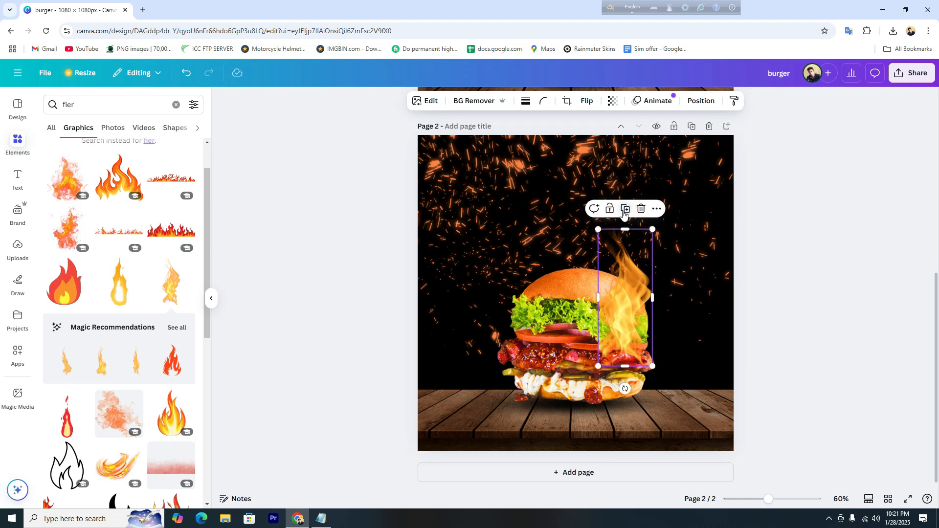
pyautogui.moveTo(624, 305); pyautogui.dragTo(541, 281)
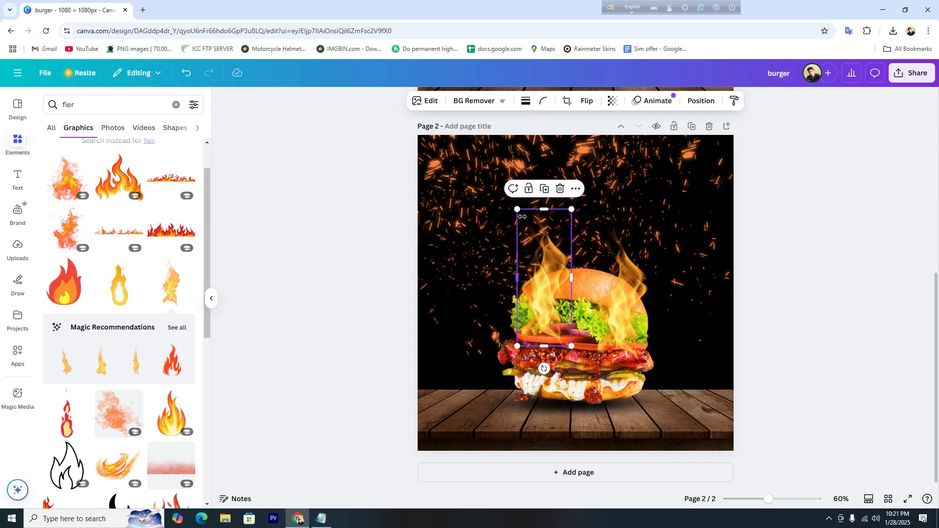
# Send the right and left flames on page 2 backward so they sit behind the burger.
pyautogui.click(618, 304)
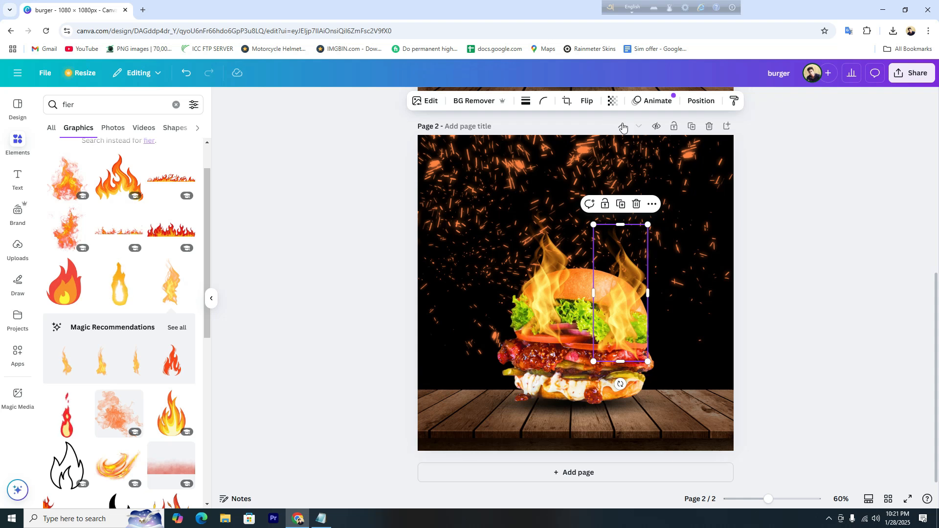
pyautogui.click(704, 106)
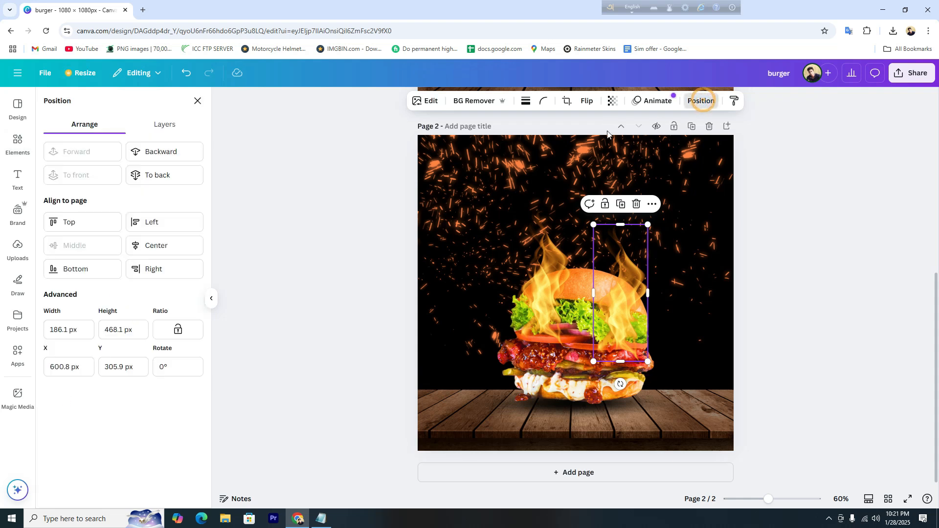
pyautogui.click(162, 153)
pyautogui.click(540, 281)
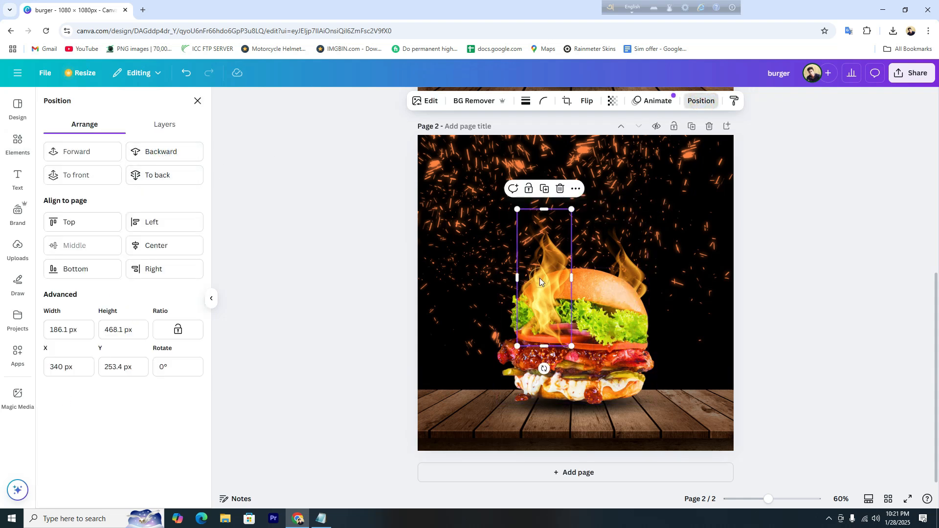
pyautogui.click(178, 151)
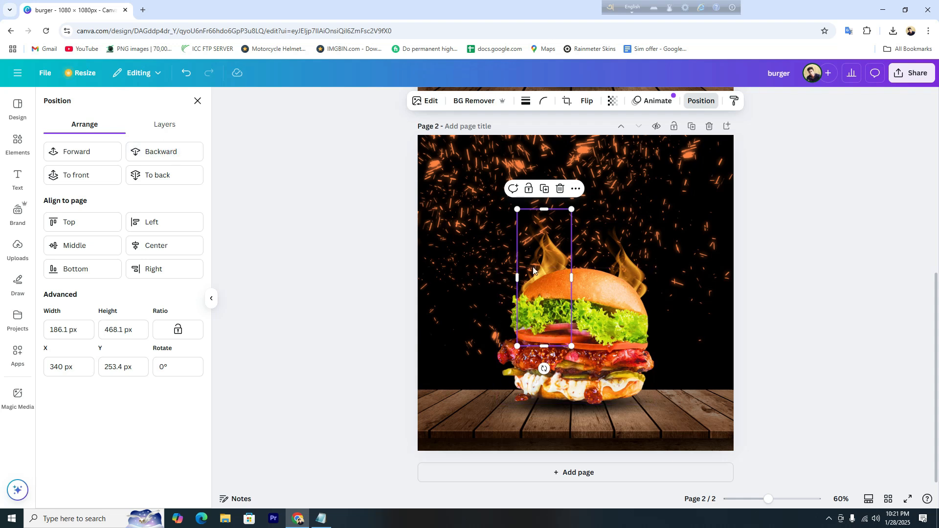
# Enlarge the left flame on page 2 to about 218 × 550 px and position it behind the bun like on page 1.
pyautogui.scroll(2, 826, 281)
pyautogui.scroll(5, 827, 286)
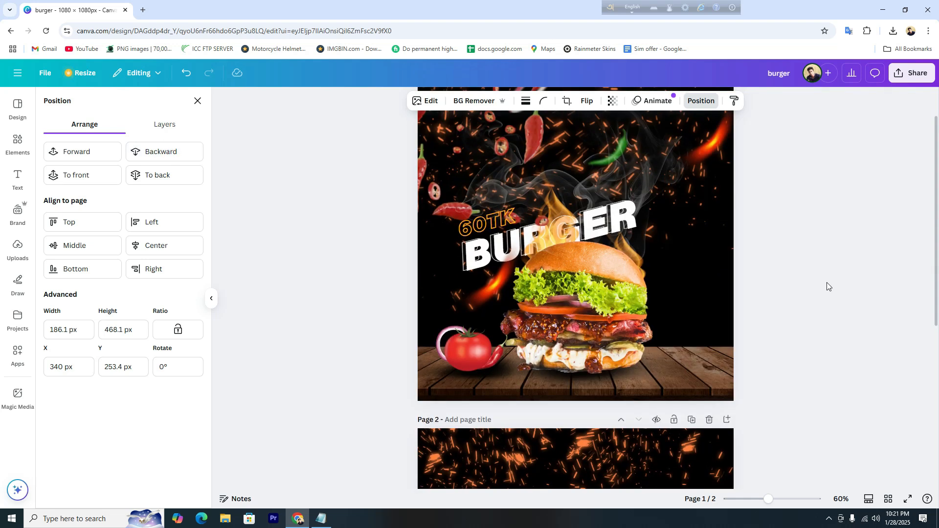
pyautogui.scroll(-6, 784, 266)
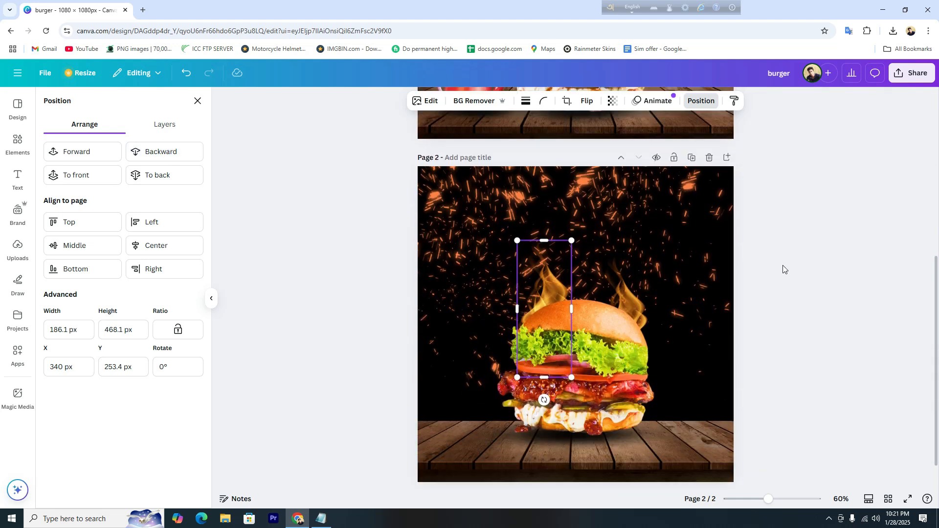
pyautogui.moveTo(551, 255); pyautogui.dragTo(557, 244)
pyautogui.moveTo(527, 200); pyautogui.dragTo(517, 175)
pyautogui.moveTo(560, 241); pyautogui.dragTo(559, 253)
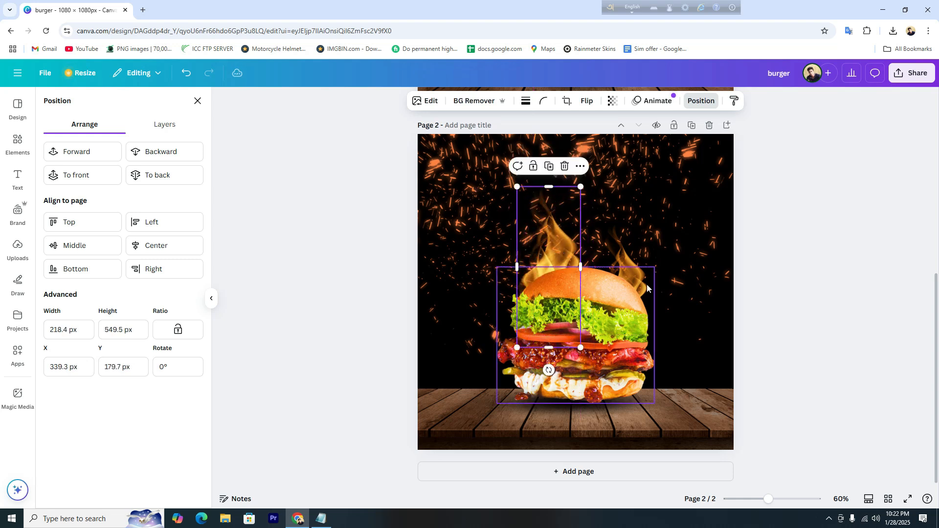
# Nudge the right and left flames on page 2 slightly to match the flame positions on the page 1 poster.
pyautogui.click(775, 269)
pyautogui.click(609, 289)
pyautogui.click(627, 258)
pyautogui.moveTo(628, 259); pyautogui.dragTo(626, 255)
pyautogui.click(837, 323)
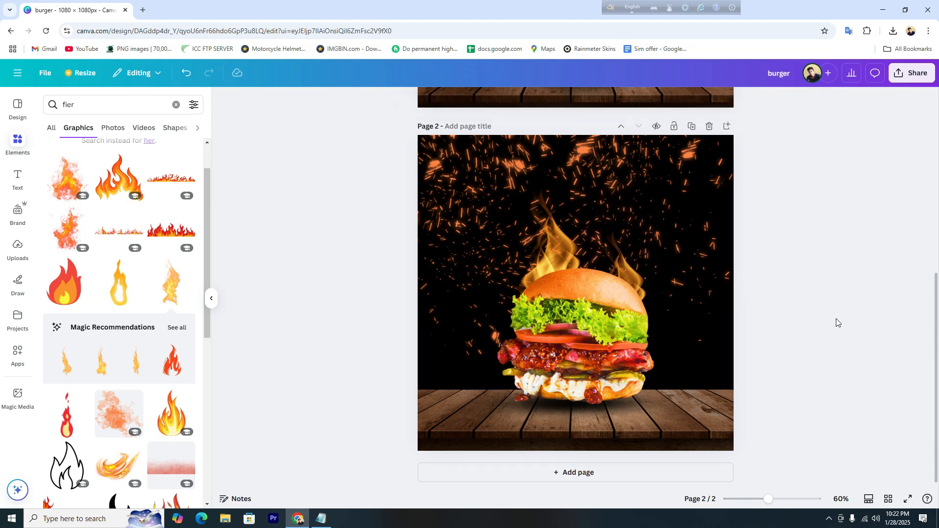
pyautogui.scroll(6, 837, 323)
pyautogui.scroll(-5, 841, 330)
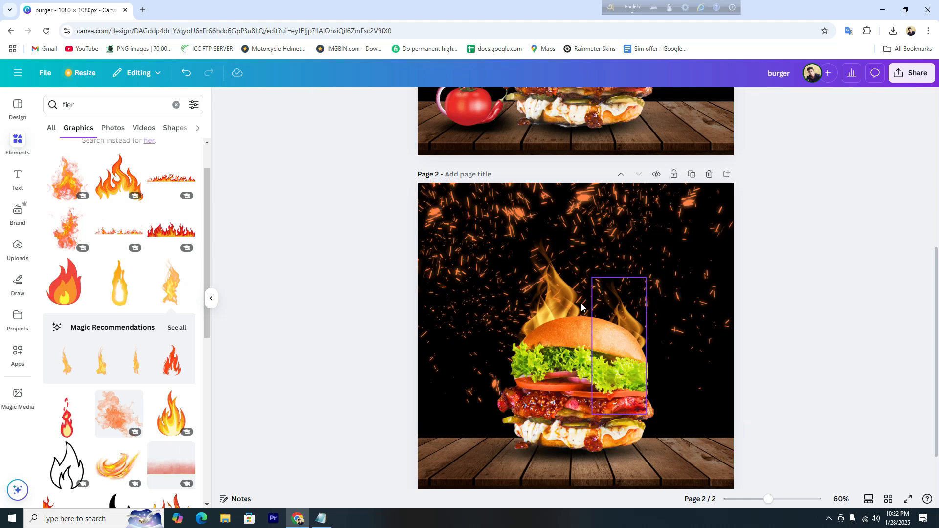
pyautogui.moveTo(562, 302); pyautogui.dragTo(565, 305)
pyautogui.click(818, 352)
# Shift the sparks graphic on page 2 slightly left and down, comparing its placement with page 1.
pyautogui.scroll(4, 821, 353)
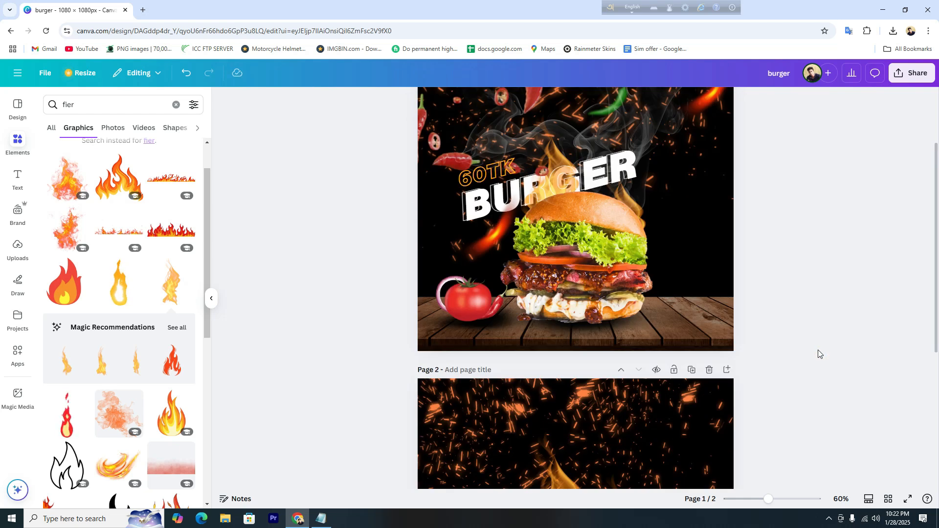
pyautogui.scroll(2, 817, 353)
pyautogui.scroll(-5, 817, 353)
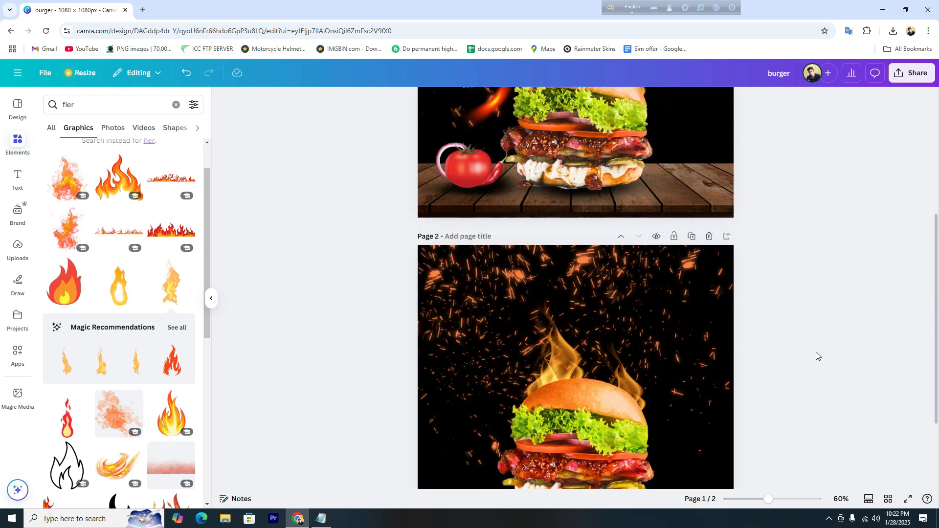
pyautogui.scroll(-1, 816, 351)
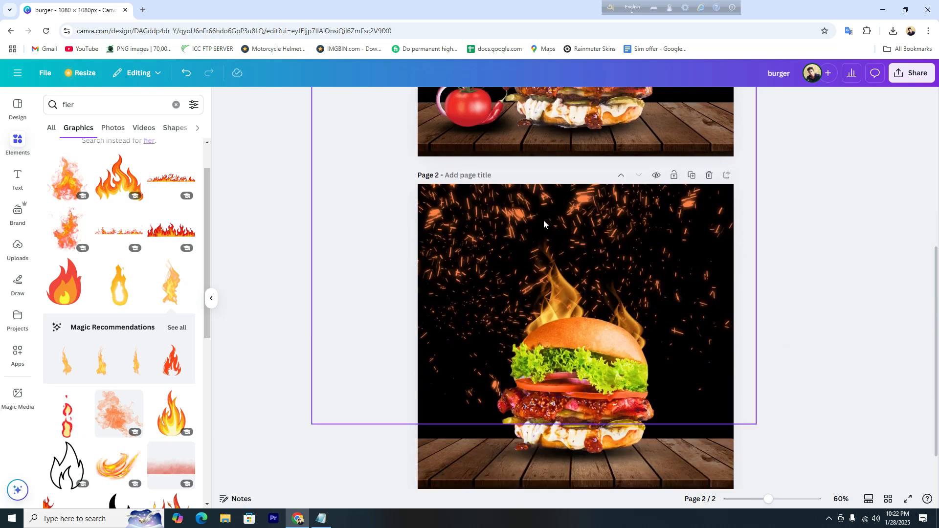
pyautogui.click(475, 238)
pyautogui.moveTo(475, 238)
pyautogui.mouseDown()
pyautogui.moveTo(476, 216)
pyautogui.moveTo(475, 231)
pyautogui.mouseUp()
pyautogui.scroll(4, 864, 310)
pyautogui.scroll(-5, 859, 312)
pyautogui.moveTo(607, 211); pyautogui.dragTo(593, 230)
pyautogui.scroll(5, 822, 295)
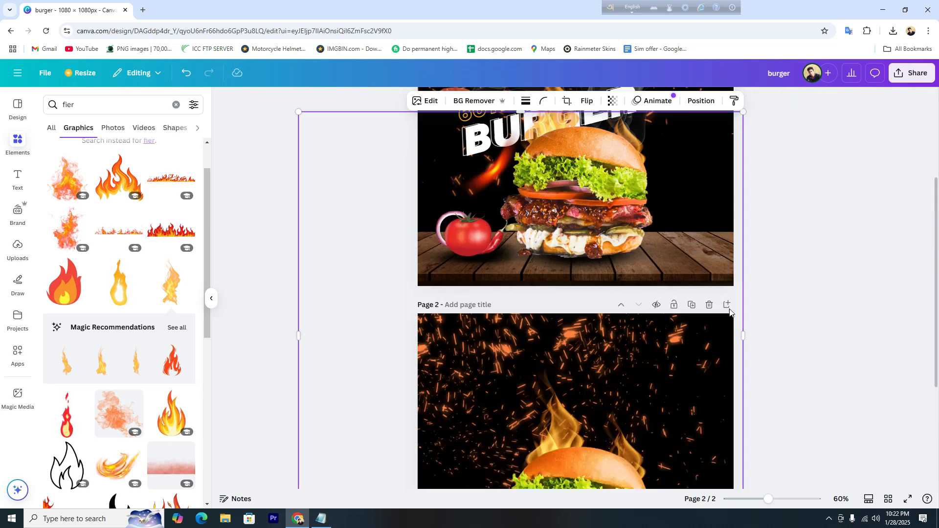
pyautogui.scroll(-4, 803, 305)
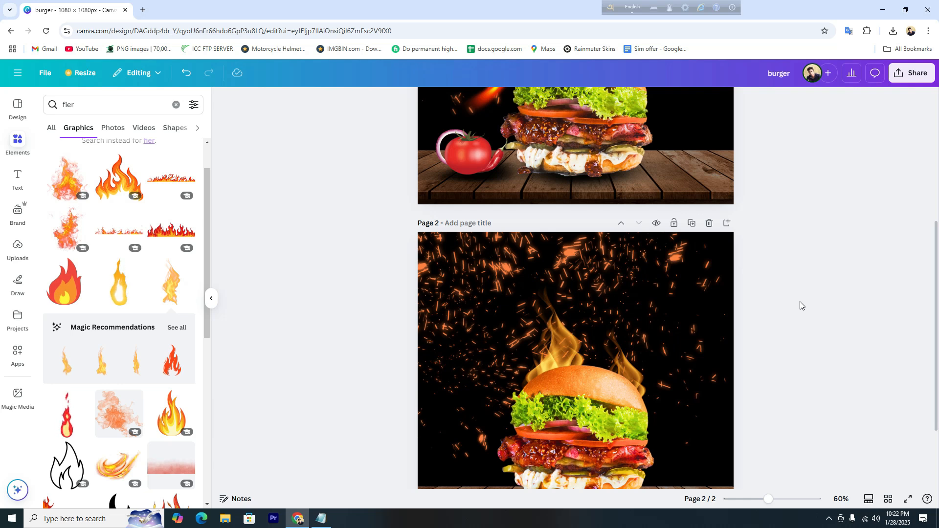
pyautogui.scroll(-3, 800, 302)
# Compare page 2 with the page 1 poster and search the graphics for "smoke".
pyautogui.scroll(8, 824, 350)
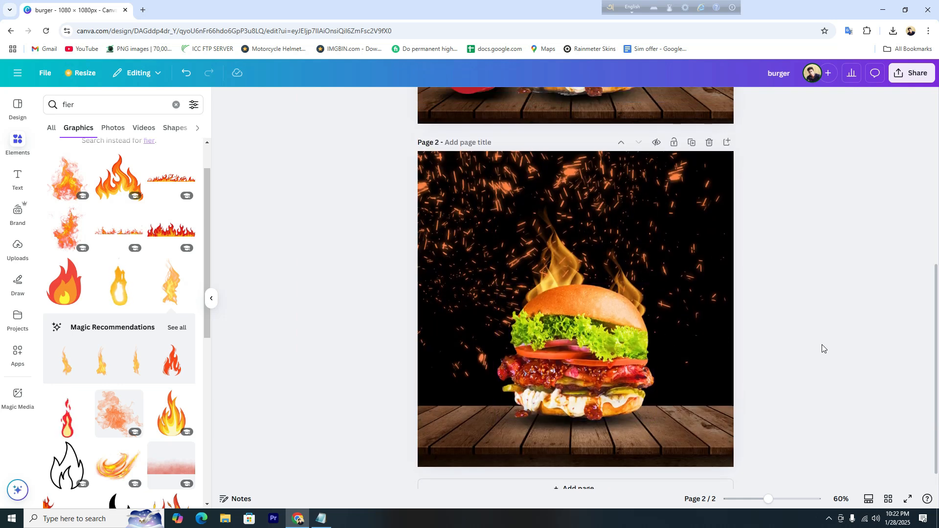
pyautogui.scroll(-8, 821, 348)
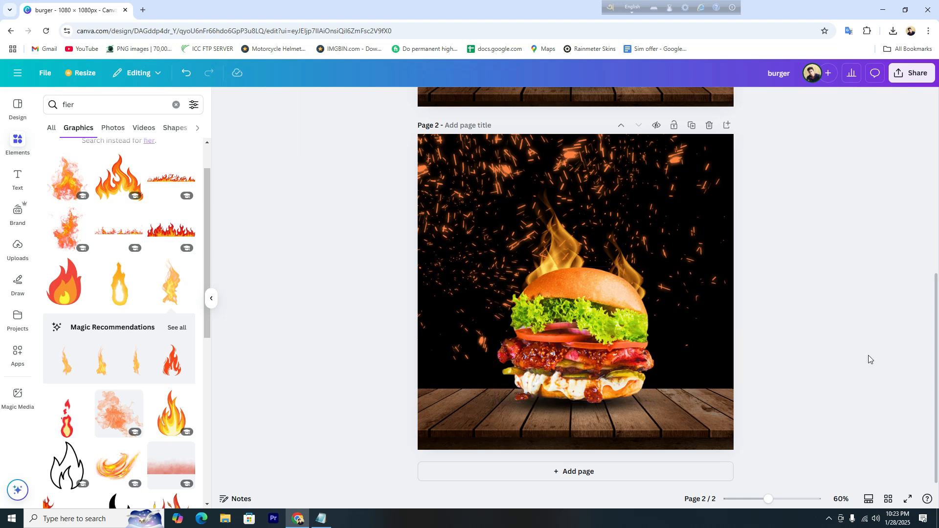
pyautogui.scroll(8, 853, 355)
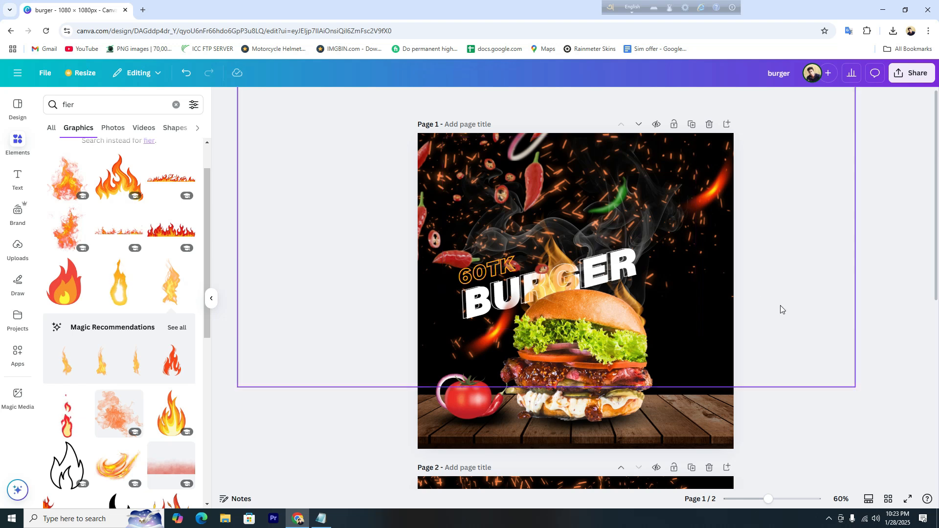
pyautogui.scroll(-8, 835, 310)
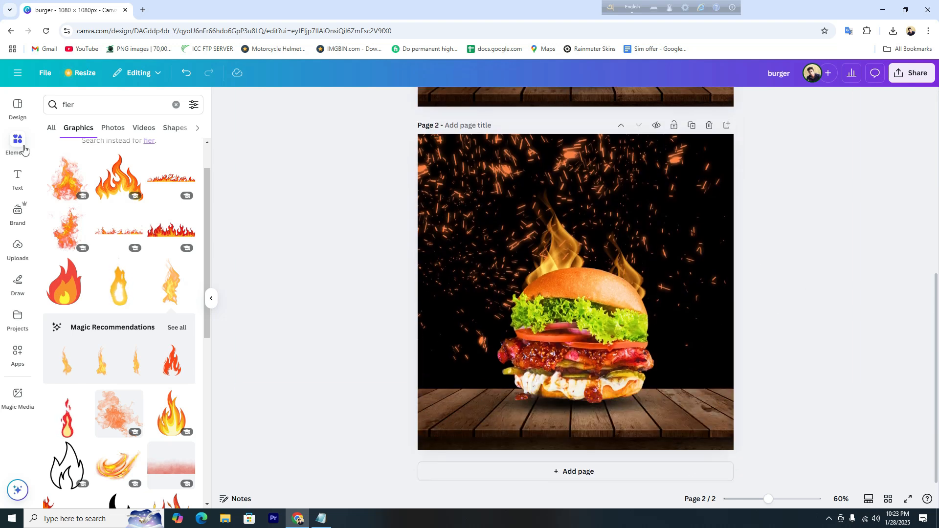
pyautogui.click(81, 106)
pyautogui.press('BackSpace')
pyautogui.press('BackSpace')
pyautogui.press('BackSpace')
pyautogui.press('BackSpace')
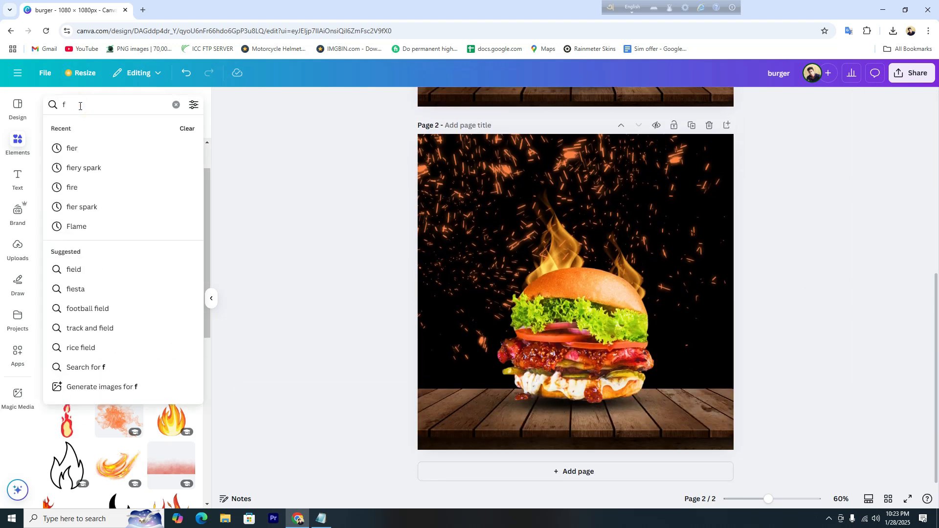
pyautogui.write('s')
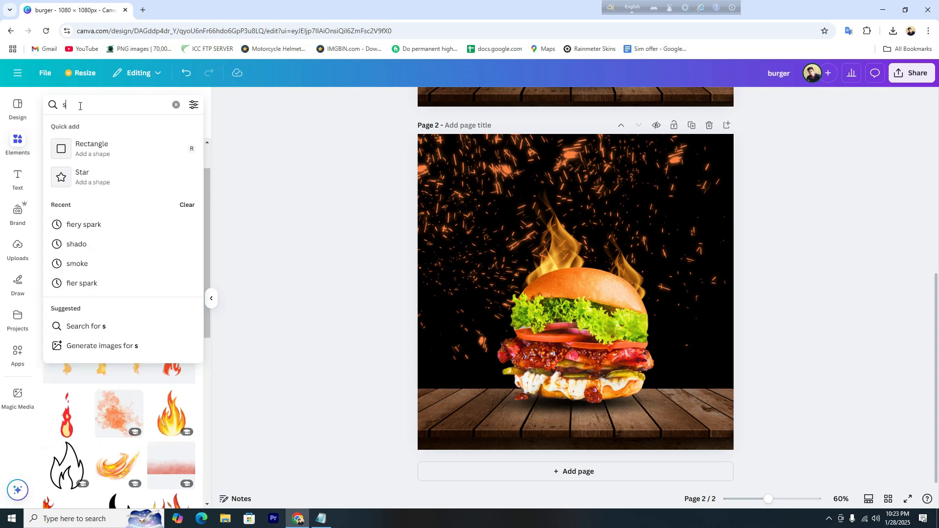
pyautogui.write('moke')
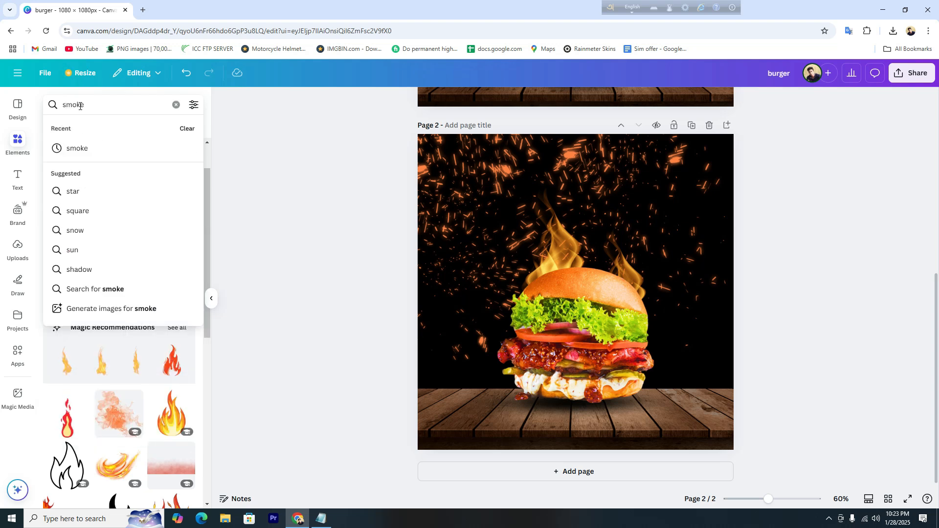
pyautogui.press('Return')
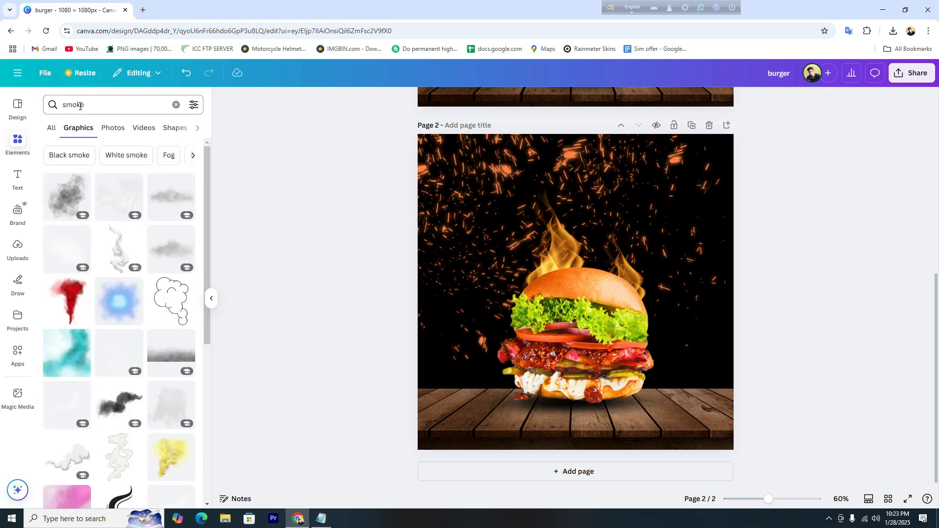
# Add the wispy white smoke graphic to page 2 and place it above the burger, over the flames.
pyautogui.click(120, 200)
pyautogui.moveTo(636, 292); pyautogui.dragTo(625, 245)
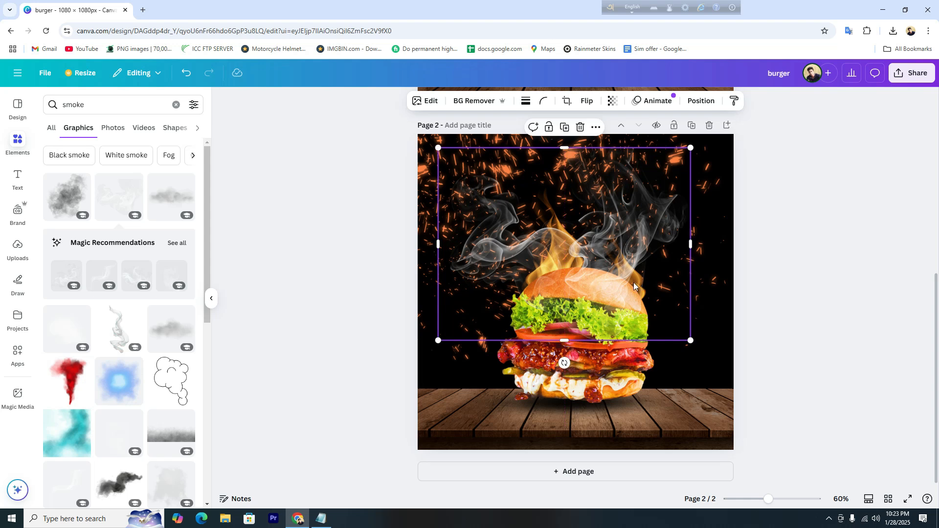
pyautogui.scroll(5, 806, 329)
pyautogui.scroll(-5, 806, 335)
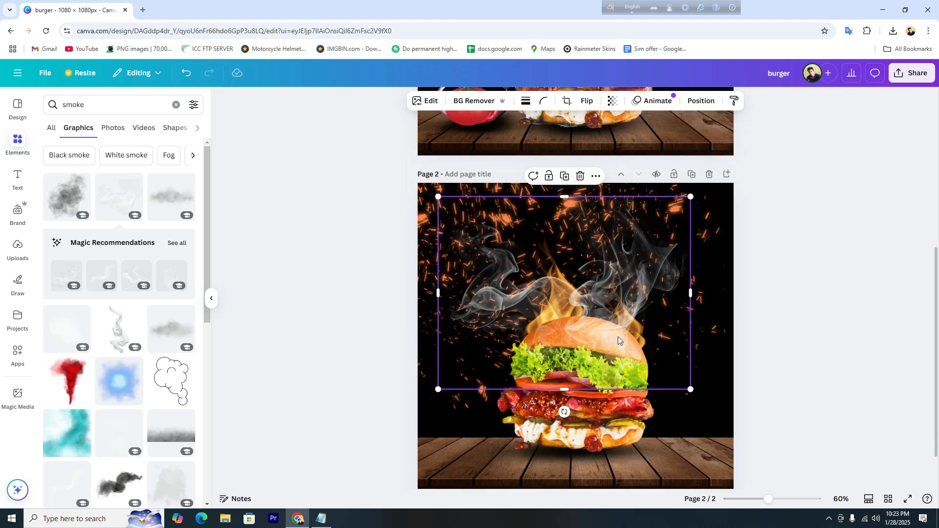
# Lower the opacity of the smoke graphic on page 2 to make it fainter.
pyautogui.click(612, 104)
pyautogui.moveTo(635, 144); pyautogui.dragTo(599, 150)
pyautogui.click(791, 218)
# Move the smoke on page 2 slightly up and left, checking its placement against the page 1 poster.
pyautogui.scroll(4, 790, 227)
pyautogui.scroll(-4, 788, 229)
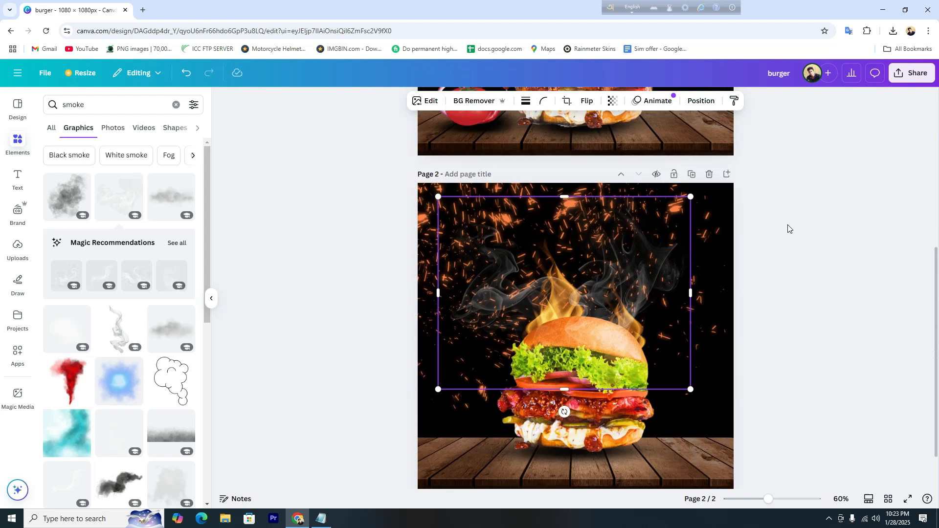
pyautogui.moveTo(617, 300)
pyautogui.mouseDown()
pyautogui.moveTo(614, 274)
pyautogui.moveTo(613, 292)
pyautogui.mouseUp()
pyautogui.scroll(4, 859, 306)
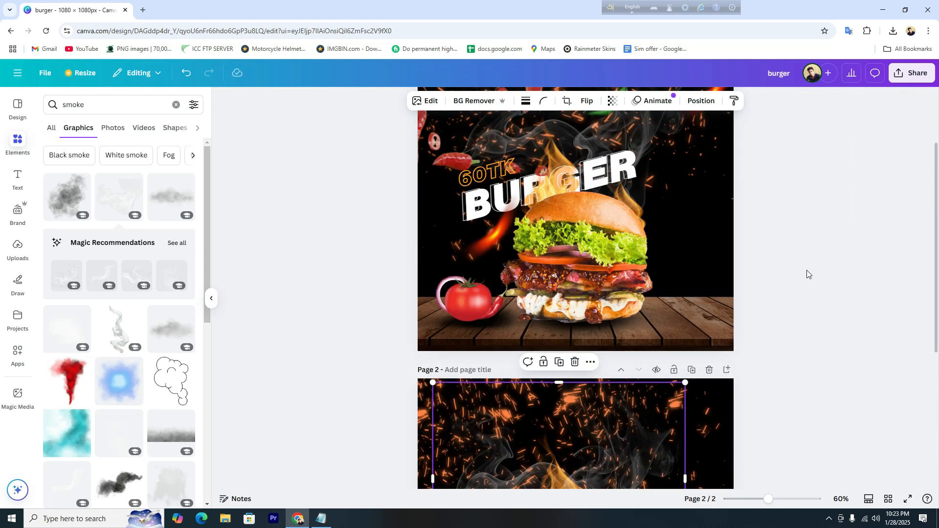
pyautogui.scroll(-4, 804, 272)
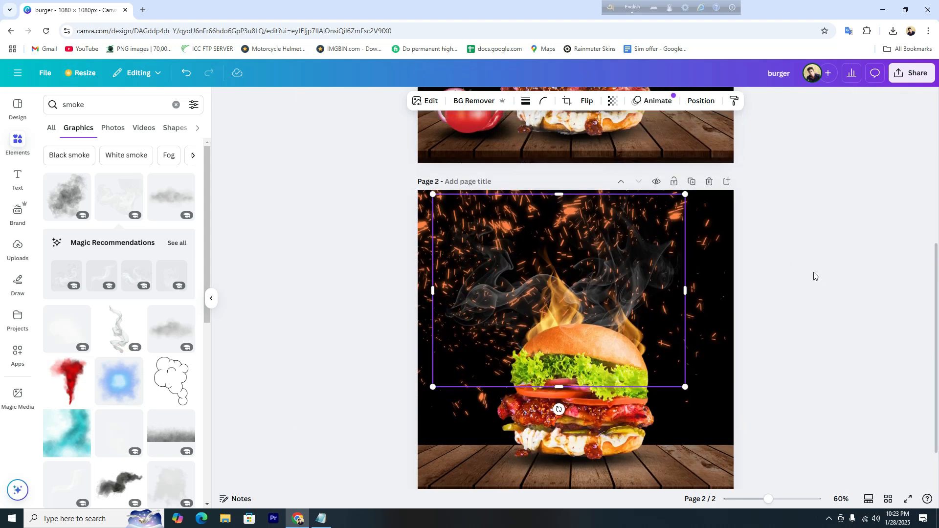
pyautogui.scroll(4, 813, 275)
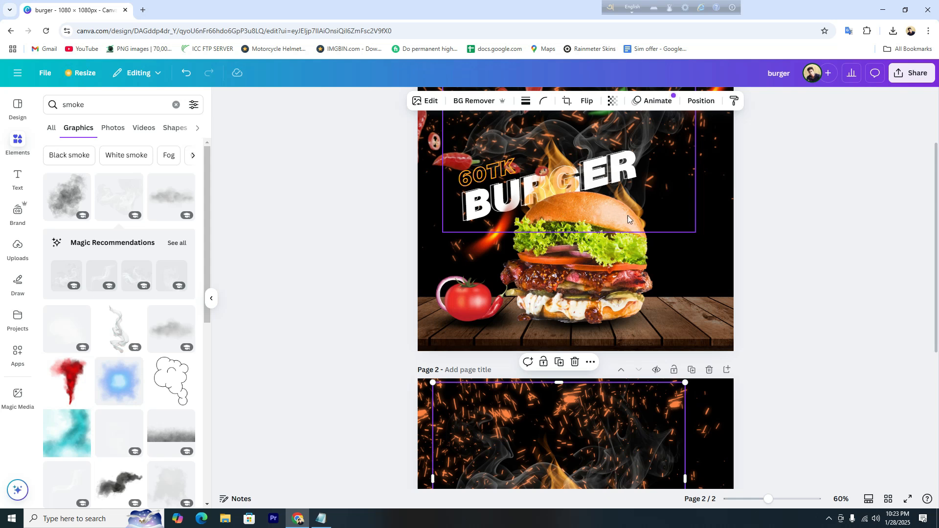
pyautogui.click(826, 269)
pyautogui.scroll(-4, 826, 269)
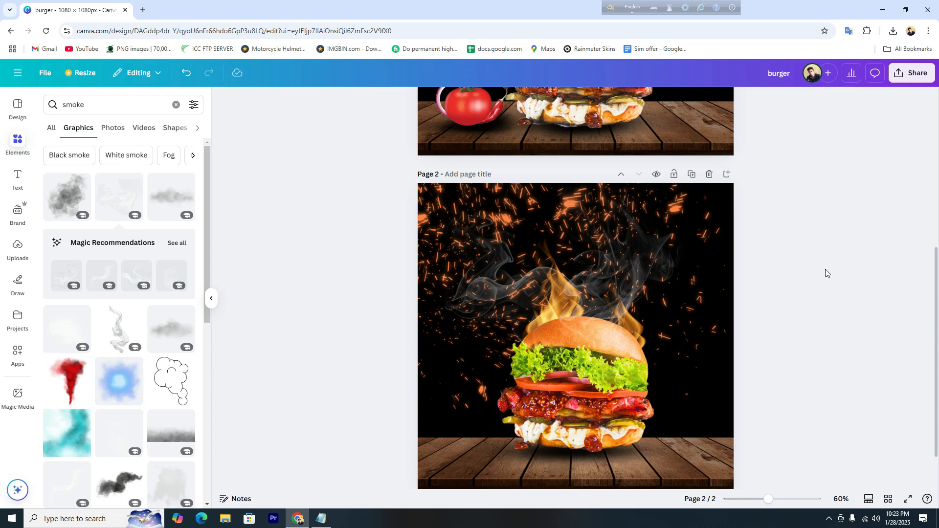
pyautogui.scroll(-1, 817, 349)
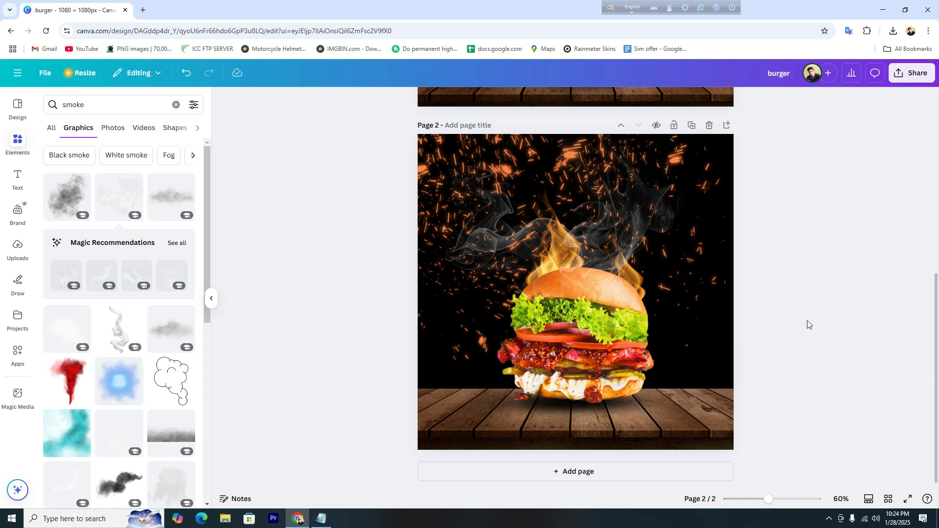
pyautogui.scroll(7, 807, 321)
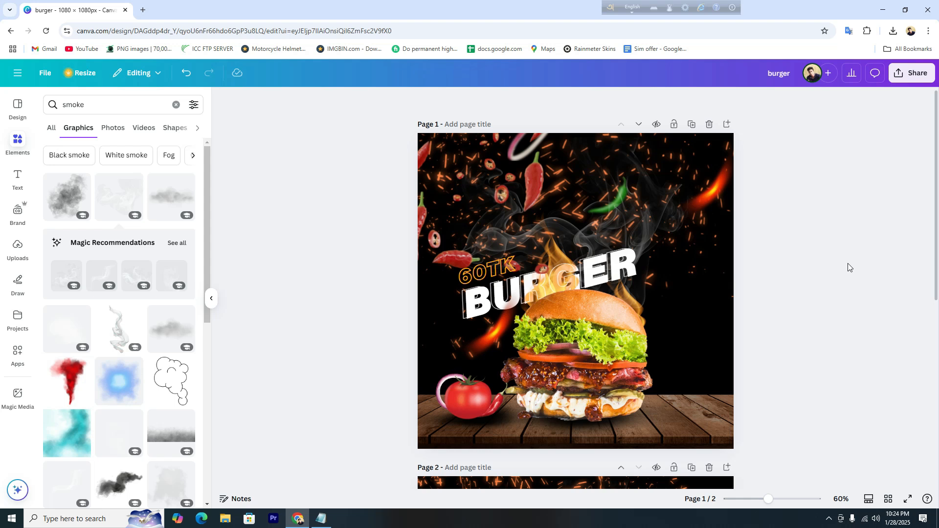
pyautogui.scroll(-5, 849, 267)
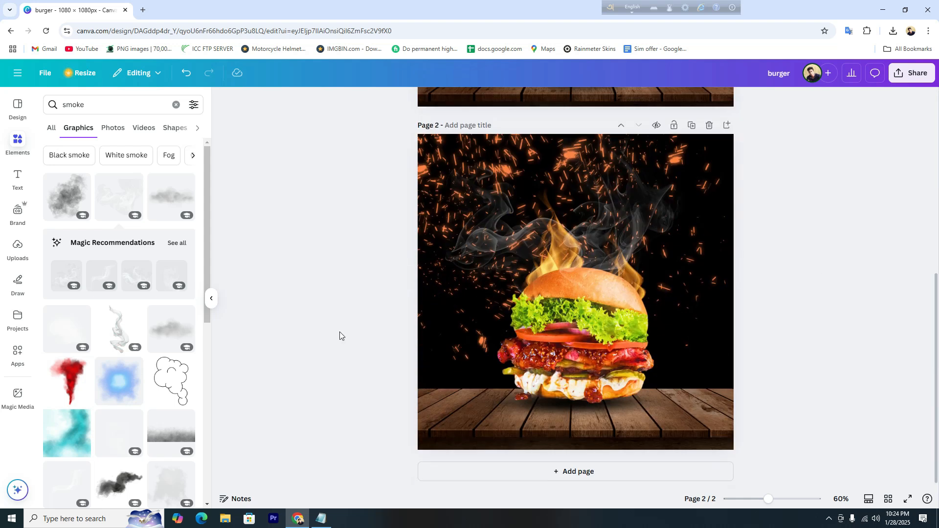
pyautogui.click(94, 107)
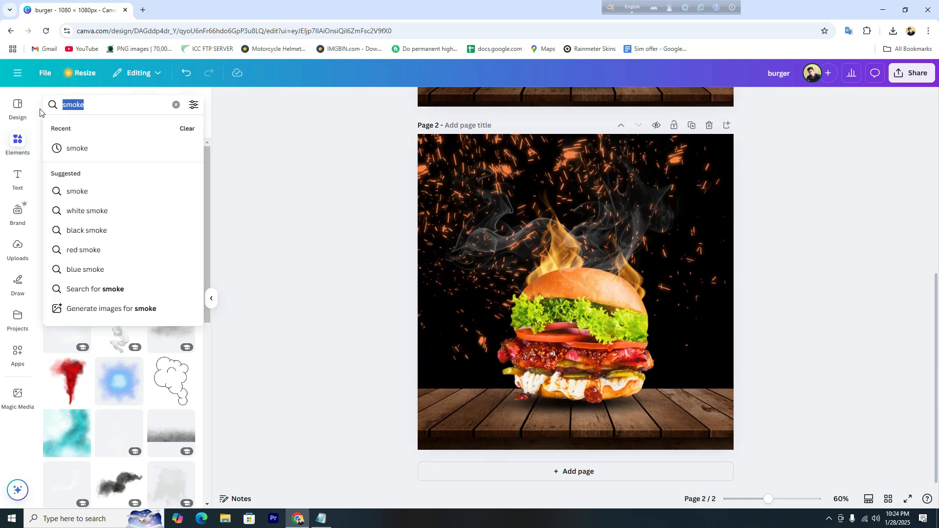
pyautogui.write('fire')
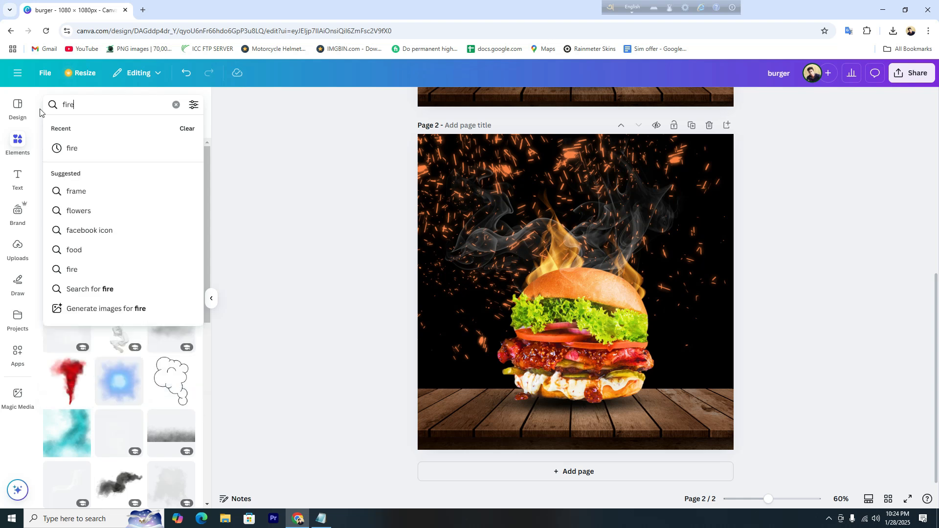
pyautogui.press('Return')
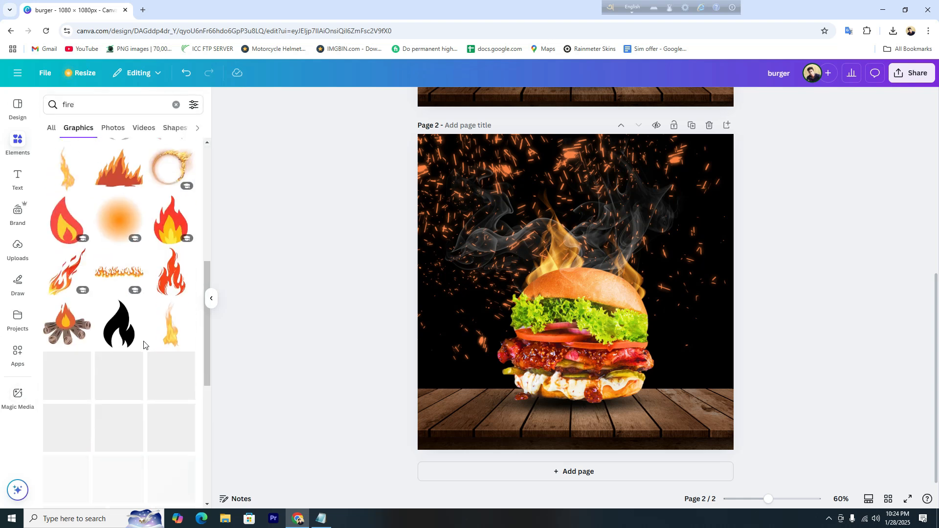
# Copy "fiery spark" from the Burger text note in Notepad and search the Canva graphics for it.
pyautogui.click(322, 518)
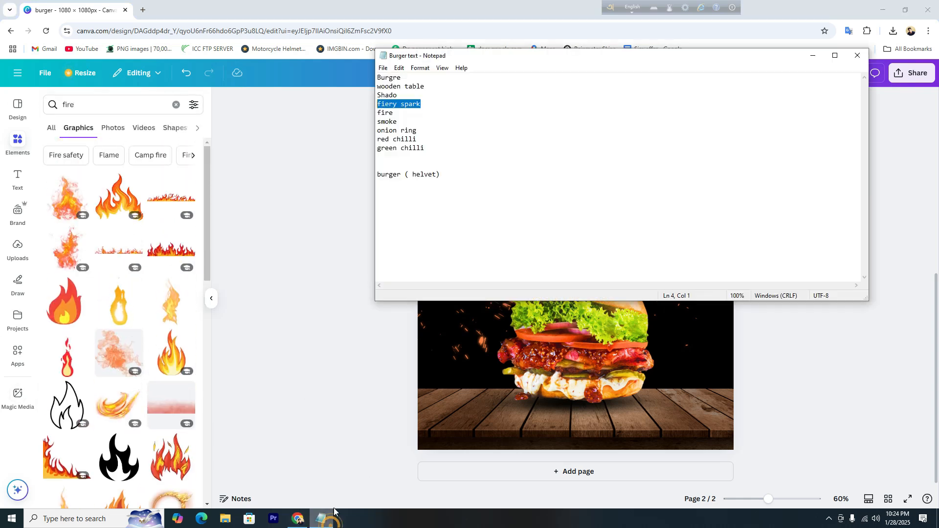
pyautogui.click(433, 121)
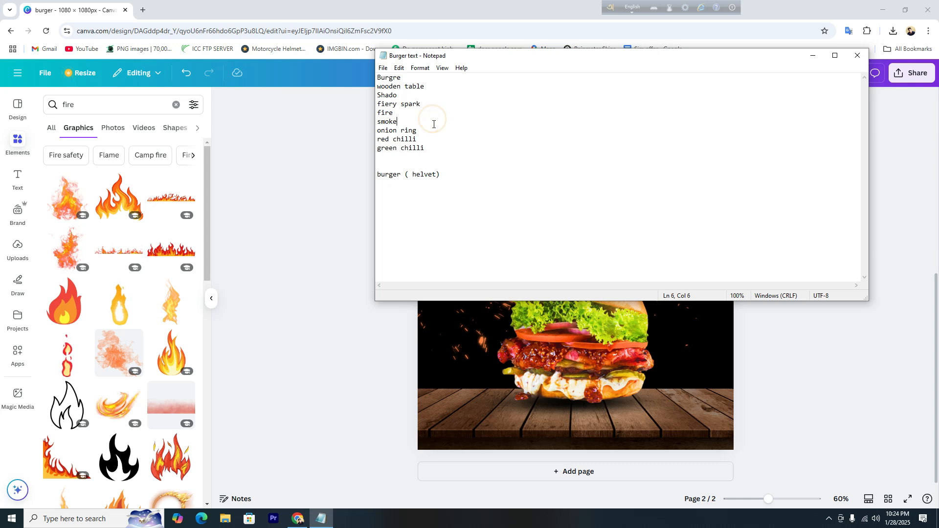
pyautogui.moveTo(421, 104); pyautogui.dragTo(377, 103)
pyautogui.hotkey('ctrl', 'c')
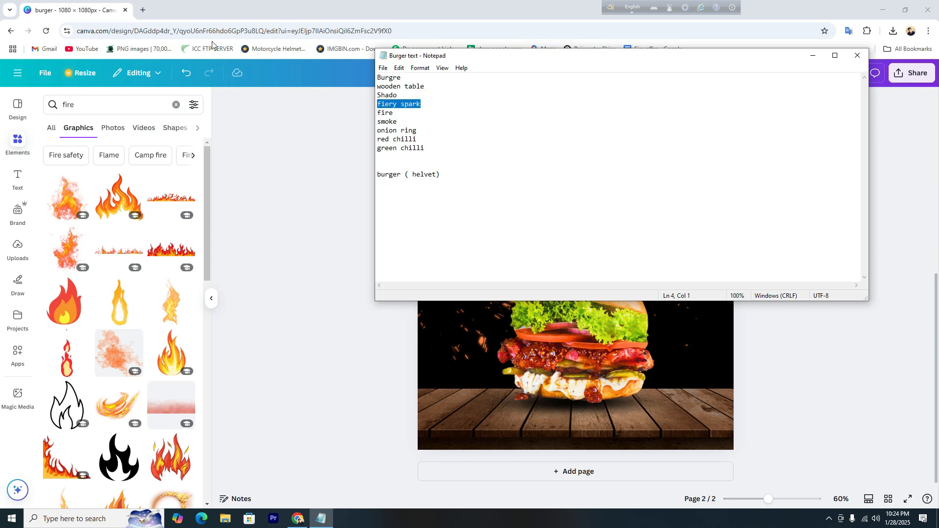
pyautogui.click(91, 103)
pyautogui.hotkey('ctrl', 'v')
pyautogui.press('Return')
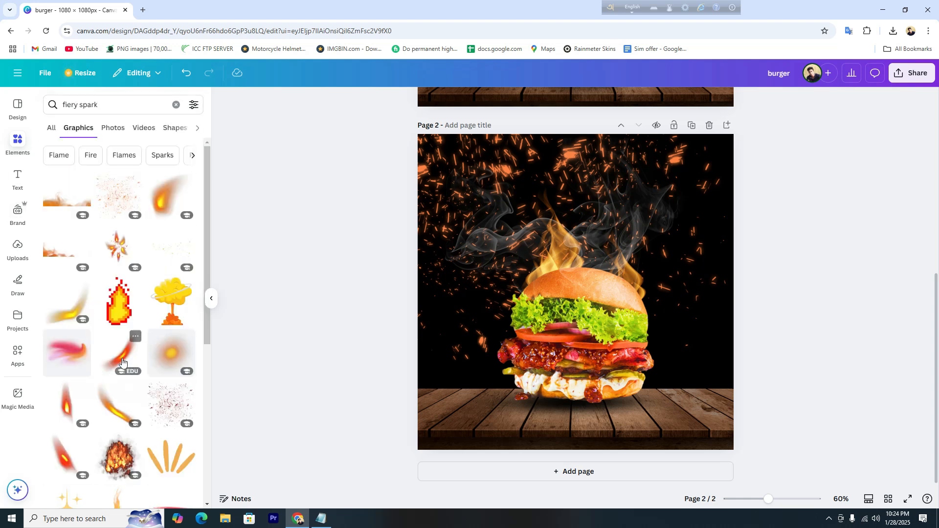
# Add the curved red-orange flame streak graphic to page 2 and move it to the design's upper-right corner.
pyautogui.click(118, 358)
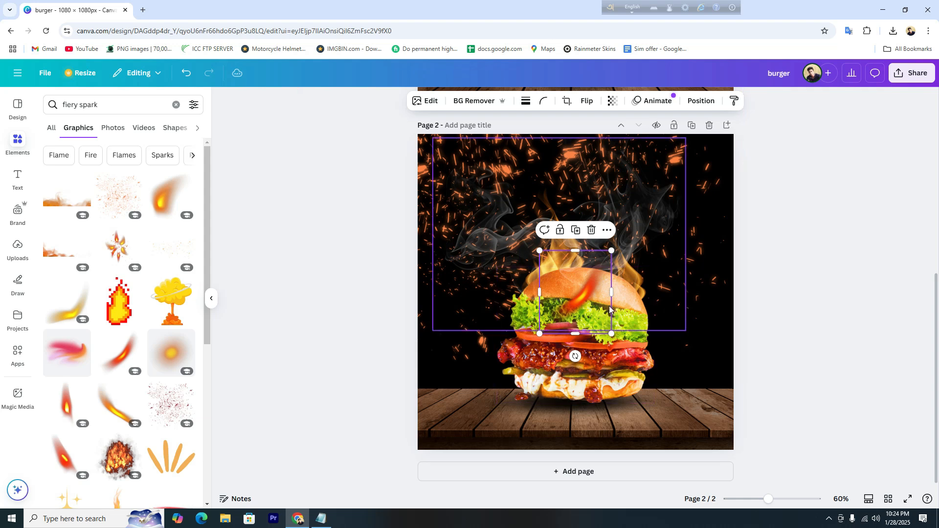
pyautogui.moveTo(584, 295); pyautogui.dragTo(722, 179)
pyautogui.scroll(7, 842, 274)
pyautogui.scroll(-5, 850, 239)
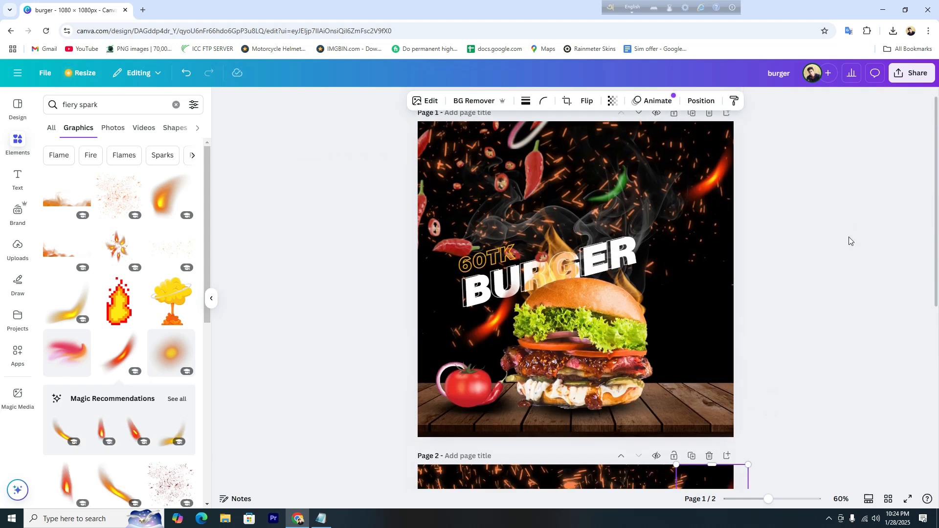
# Slightly enlarge the flame streak on page 2 and adjust its position to match the one on page 1.
pyautogui.moveTo(671, 325); pyautogui.dragTo(654, 346)
pyautogui.moveTo(718, 306); pyautogui.dragTo(707, 307)
pyautogui.scroll(5, 812, 271)
pyautogui.scroll(-5, 812, 271)
pyautogui.moveTo(647, 336); pyautogui.dragTo(666, 326)
pyautogui.scroll(5, 813, 284)
pyautogui.scroll(-5, 783, 276)
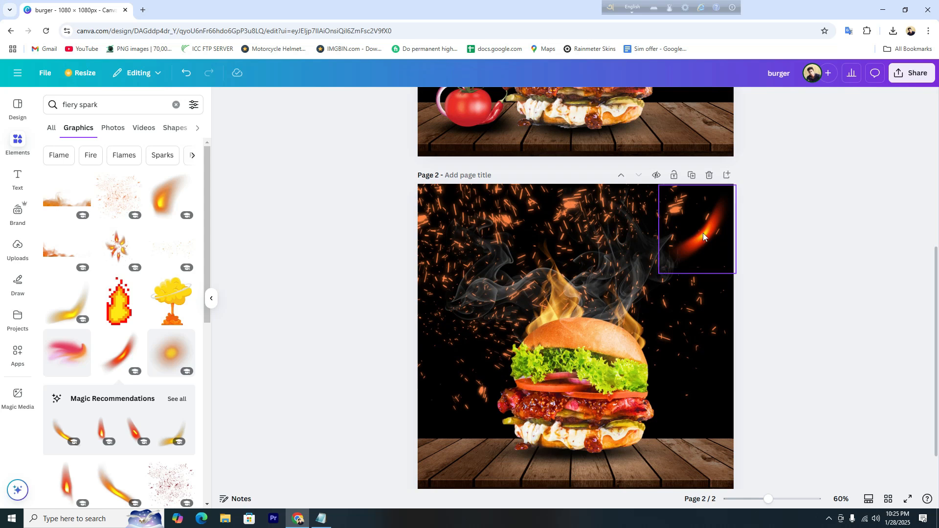
pyautogui.scroll(5, 835, 258)
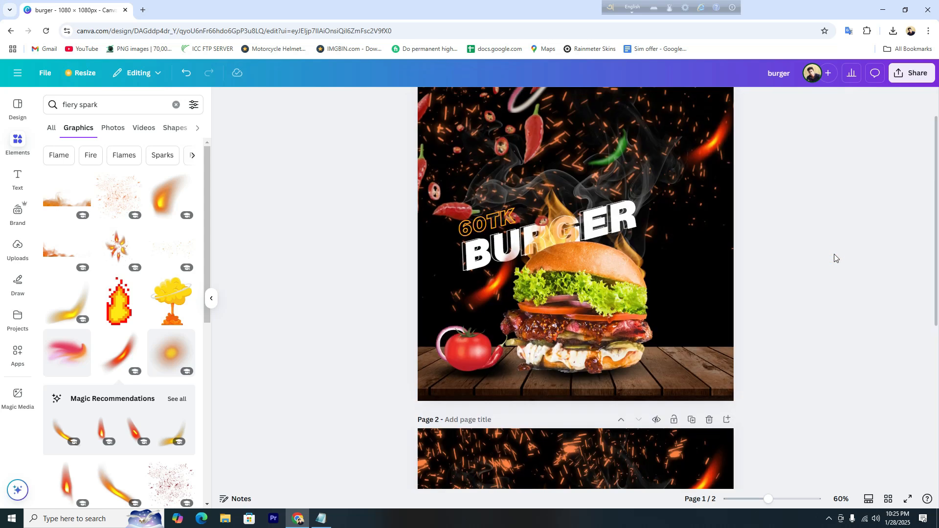
pyautogui.scroll(-3, 835, 258)
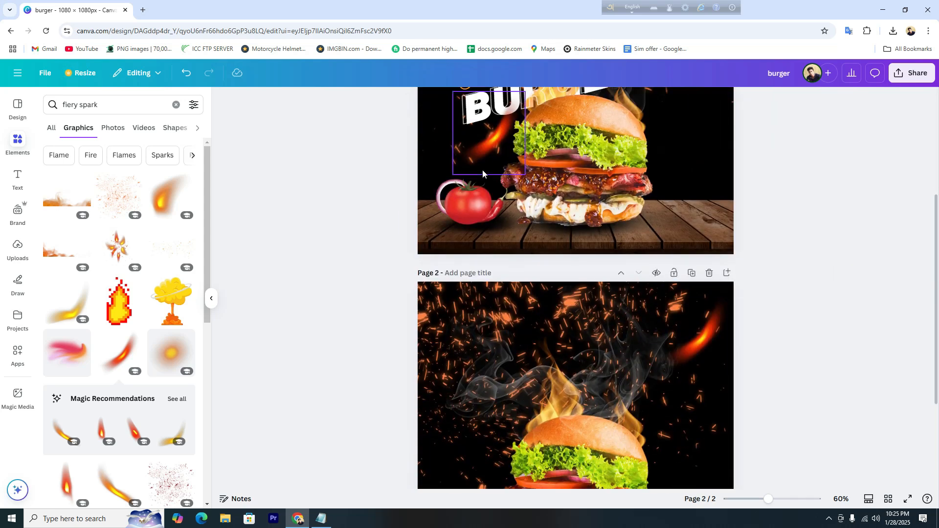
pyautogui.scroll(-3, 904, 245)
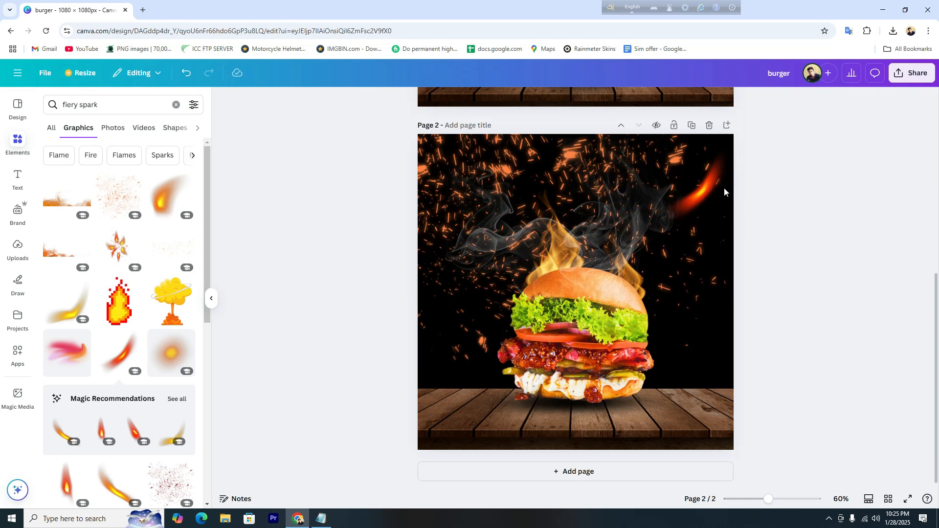
# Duplicate the flame streak and place the copy beside the left edge of the burger's top bun.
pyautogui.click(702, 198)
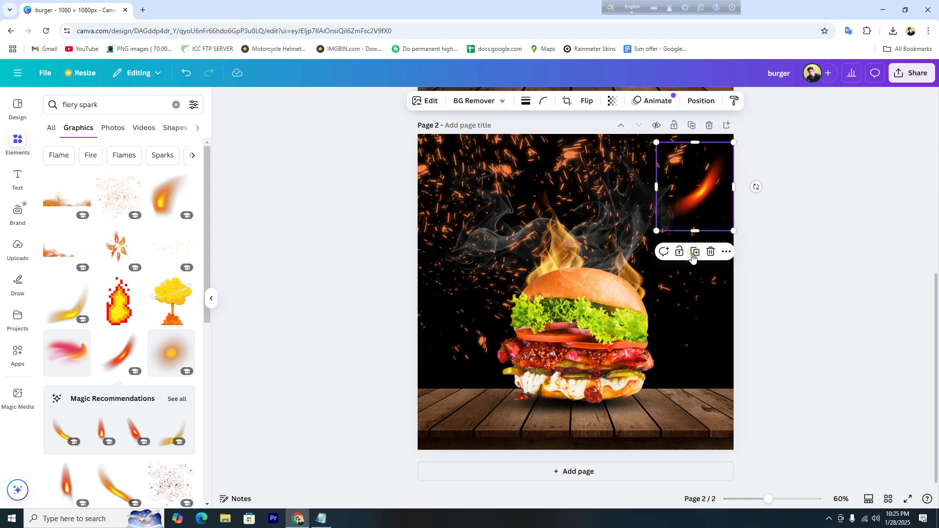
pyautogui.click(693, 258)
pyautogui.moveTo(708, 184); pyautogui.dragTo(494, 279)
pyautogui.click(874, 254)
pyautogui.scroll(4, 786, 353)
pyautogui.scroll(3, 785, 353)
pyautogui.scroll(-6, 787, 353)
pyautogui.scroll(-1, 786, 354)
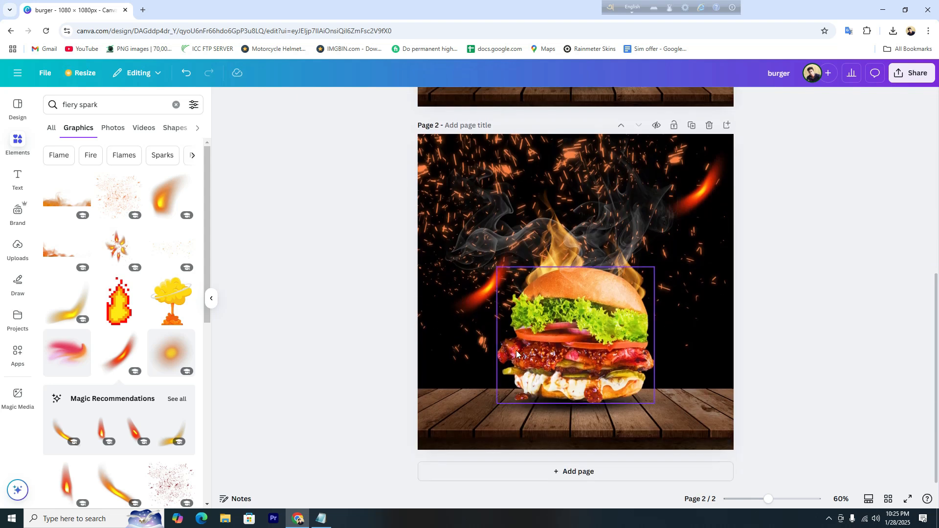
# Check the tomato in the page 1 reference design and search the graphics for "tomato".
pyautogui.scroll(5, 790, 319)
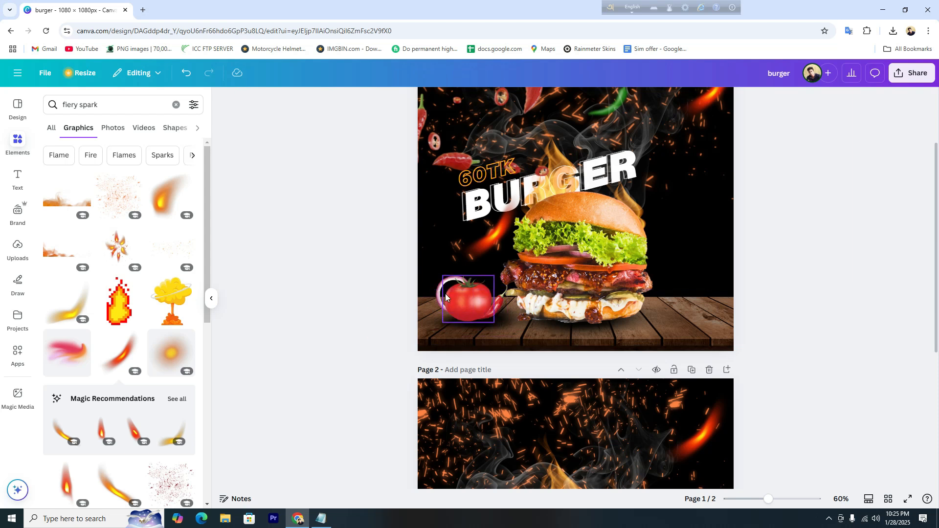
pyautogui.scroll(2, 828, 320)
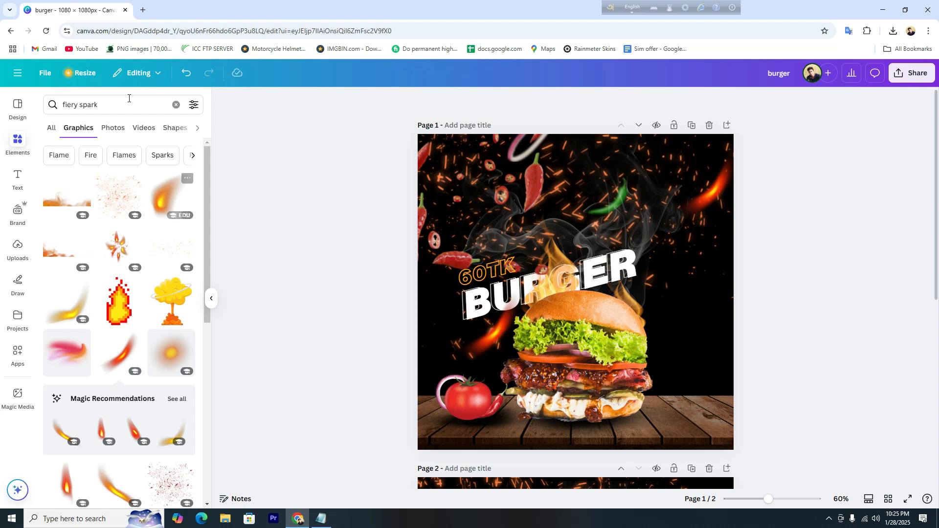
pyautogui.click(125, 102)
pyautogui.write('tomato')
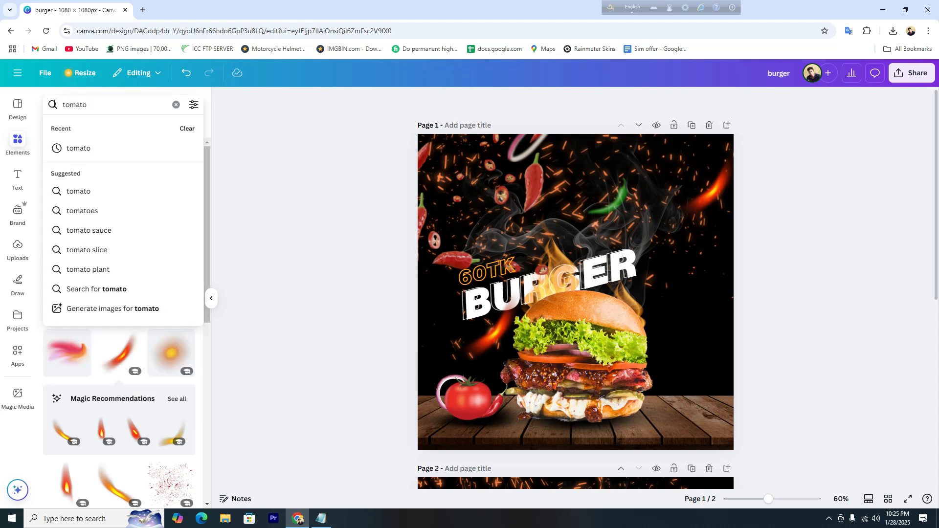
pyautogui.press('Return')
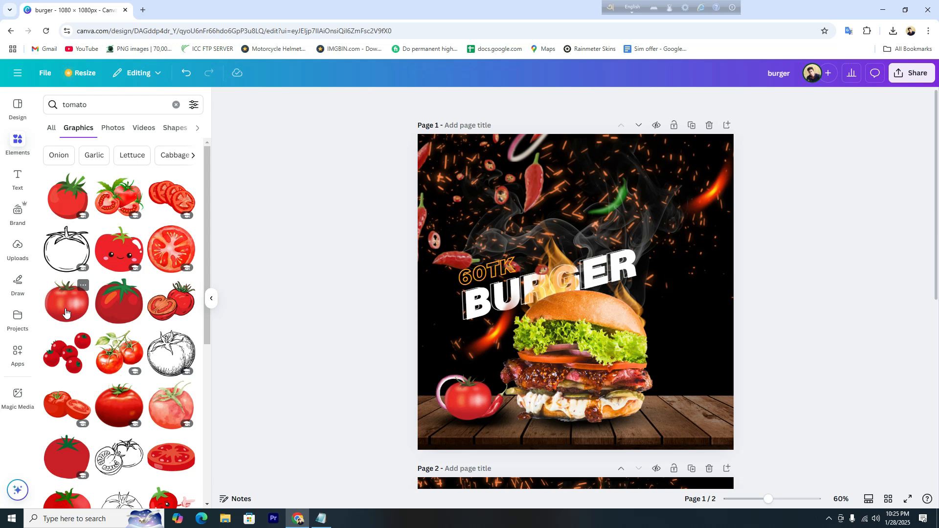
# Add the realistic whole tomato to page 2, and position and size it on the wooden table left of the burger.
pyautogui.scroll(-5, 663, 307)
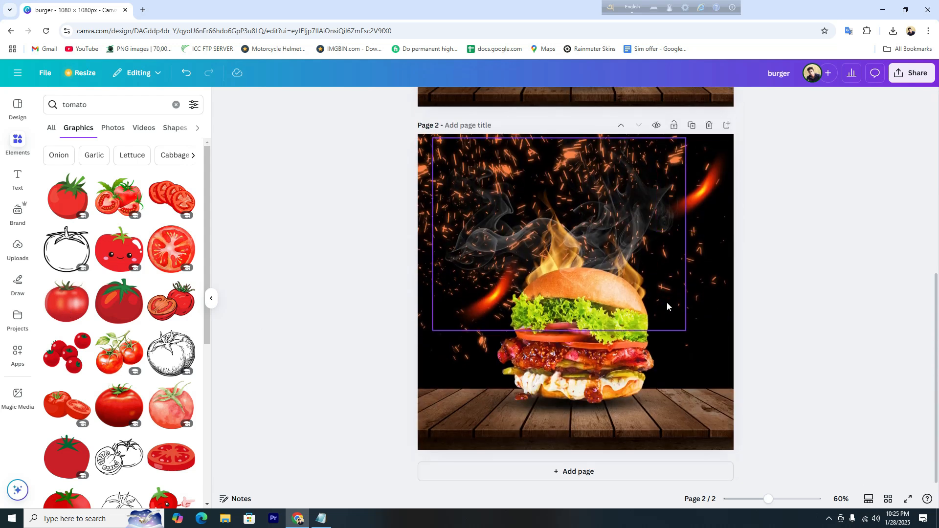
pyautogui.click(67, 301)
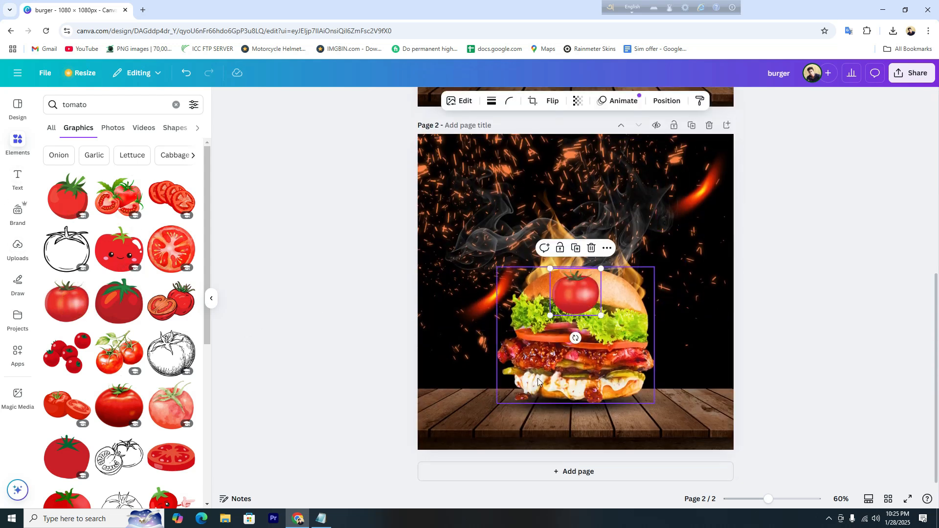
pyautogui.moveTo(576, 296); pyautogui.dragTo(478, 386)
pyautogui.moveTo(496, 408); pyautogui.dragTo(480, 387)
pyautogui.press('Escape')
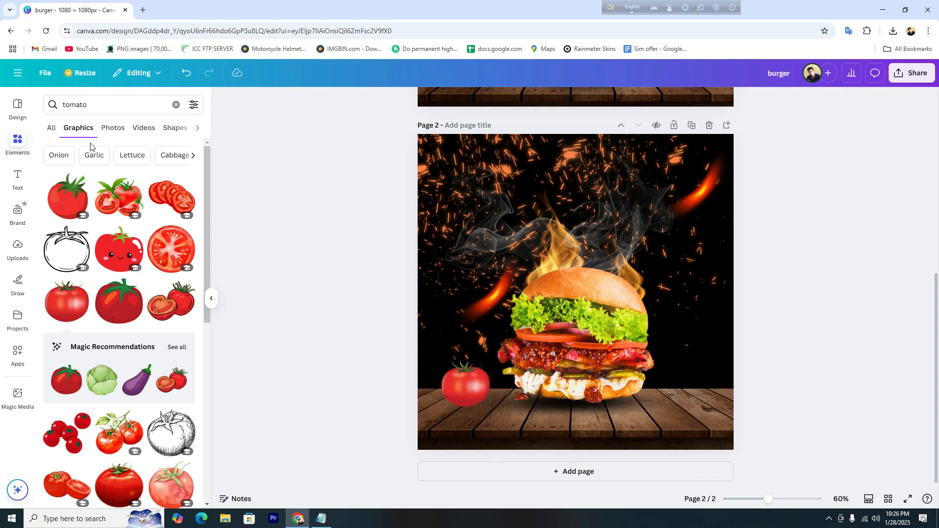
# Replace the graphics search term with "shado" and run the search.
pyautogui.click(60, 105)
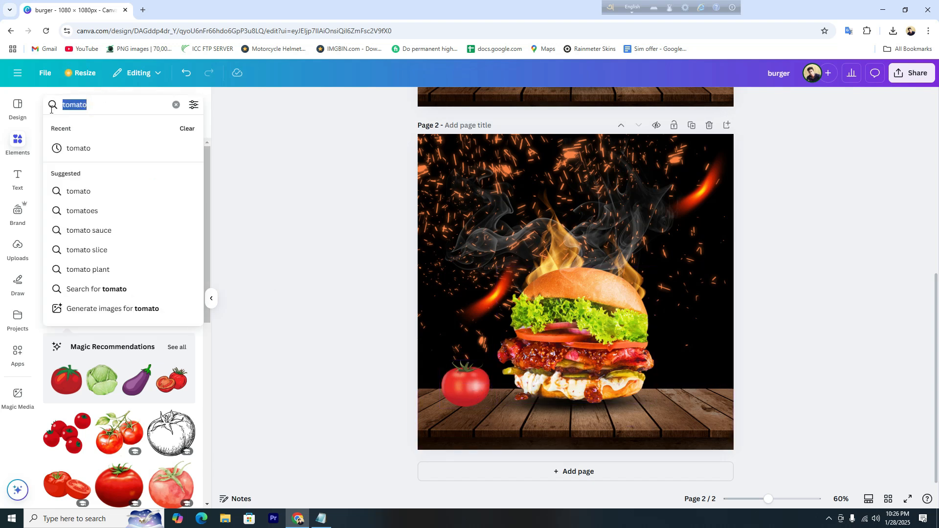
pyautogui.press('BackSpace')
pyautogui.write('shado')
pyautogui.press('Return')
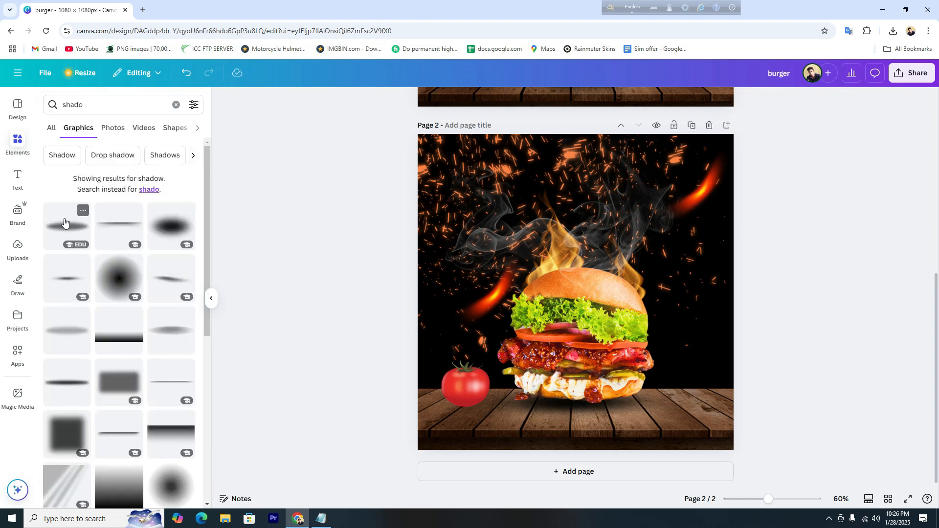
# Add the soft black oval shadow at about 237 × 149 px under the tomato and send it one layer backward.
pyautogui.click(171, 226)
pyautogui.moveTo(580, 295); pyautogui.dragTo(483, 406)
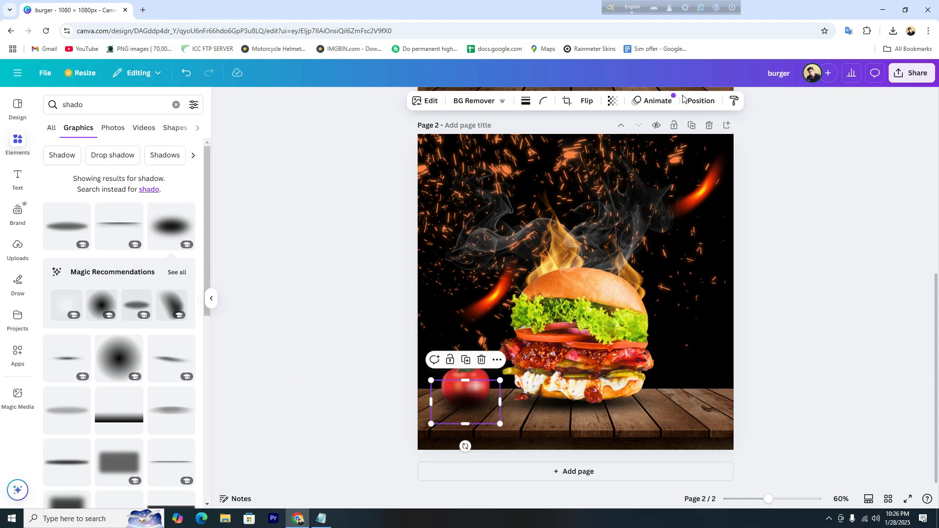
pyautogui.click(708, 104)
pyautogui.click(171, 152)
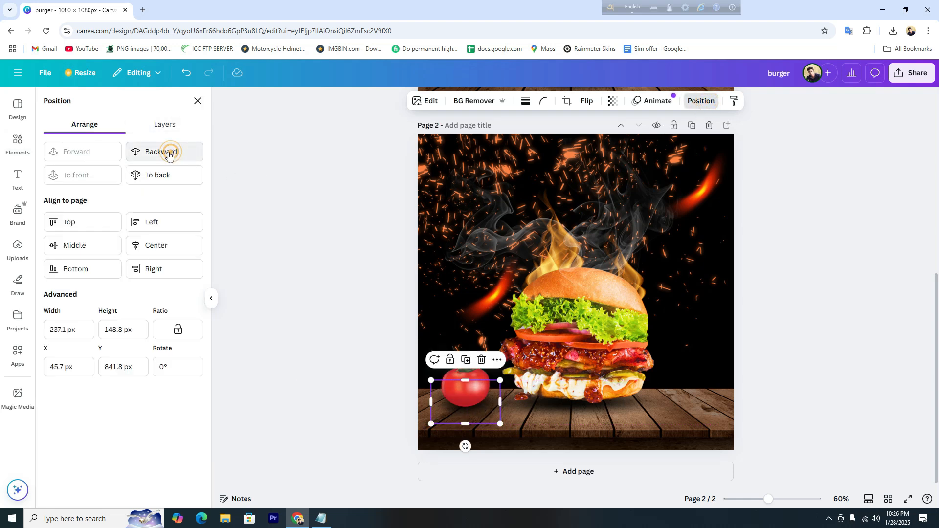
pyautogui.click(473, 423)
pyautogui.moveTo(480, 407); pyautogui.dragTo(479, 411)
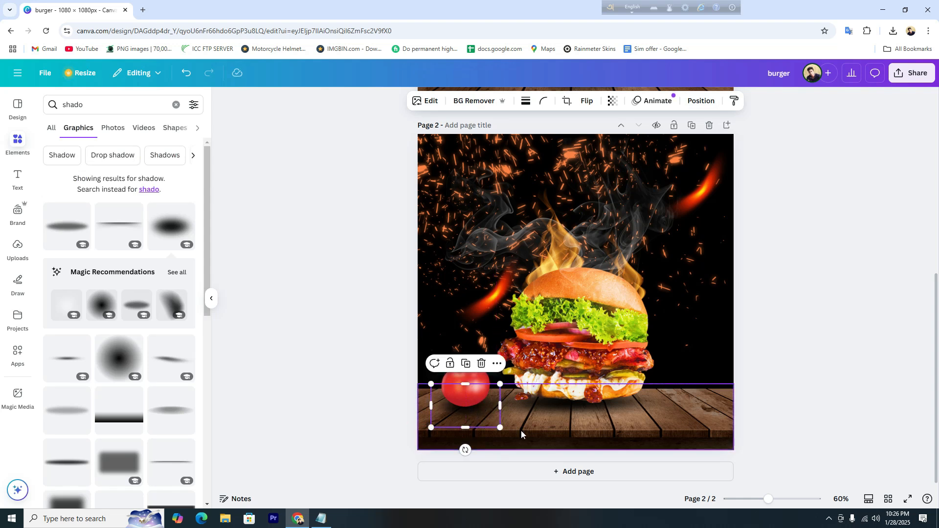
# Duplicate the tomato's oval shadow, align the copy just below the tomato's base and send it one layer backward.
pyautogui.click(467, 366)
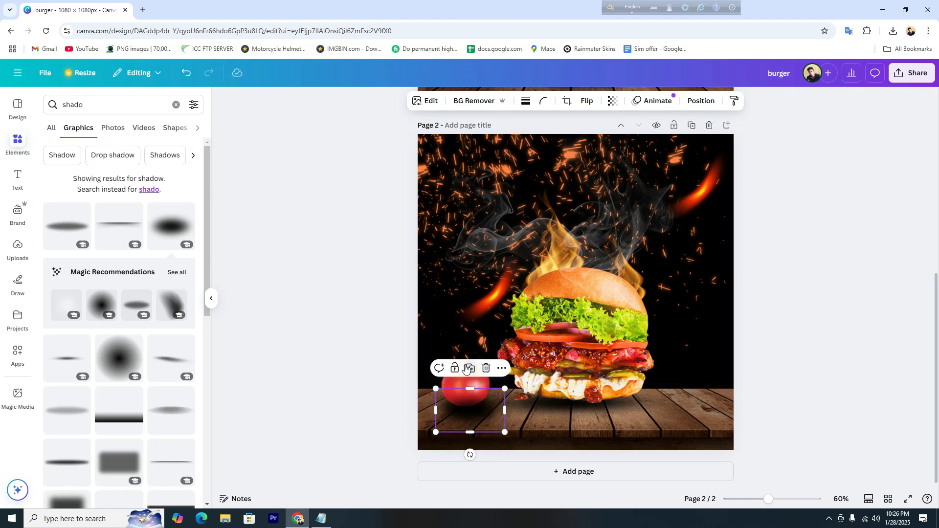
pyautogui.moveTo(480, 413)
pyautogui.mouseDown()
pyautogui.moveTo(474, 425)
pyautogui.moveTo(474, 397)
pyautogui.moveTo(474, 412)
pyautogui.mouseUp()
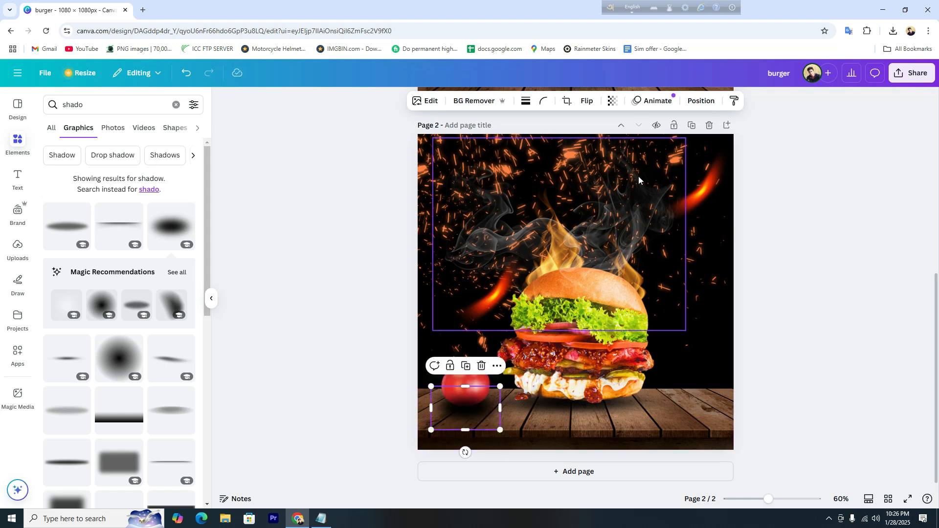
pyautogui.click(699, 102)
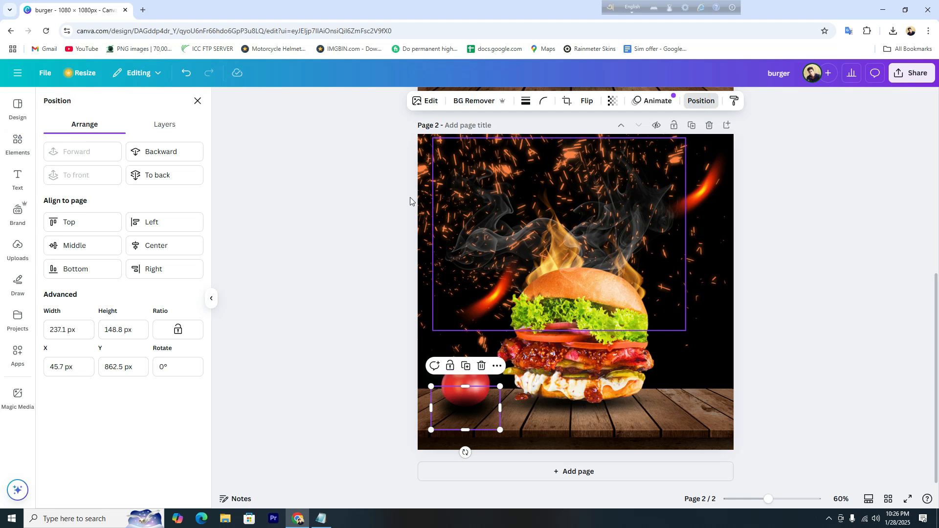
pyautogui.click(180, 158)
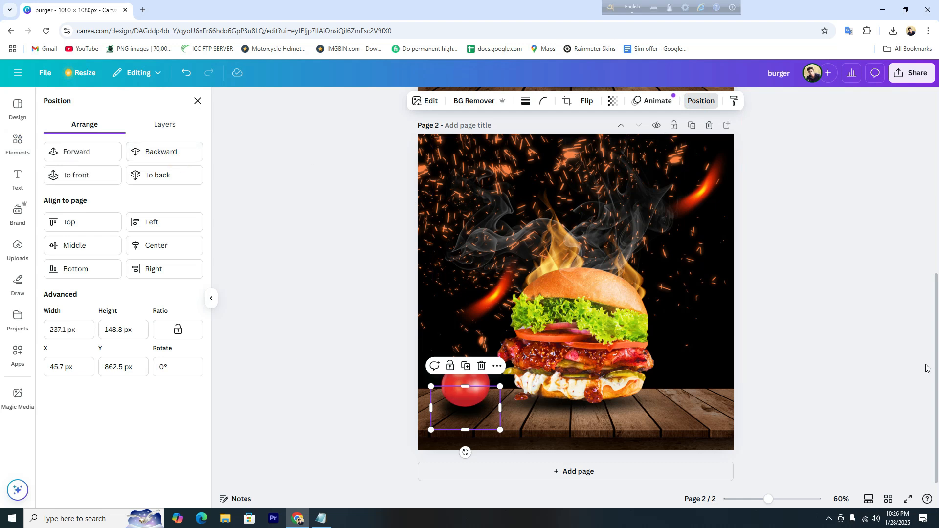
pyautogui.click(854, 341)
pyautogui.click(827, 350)
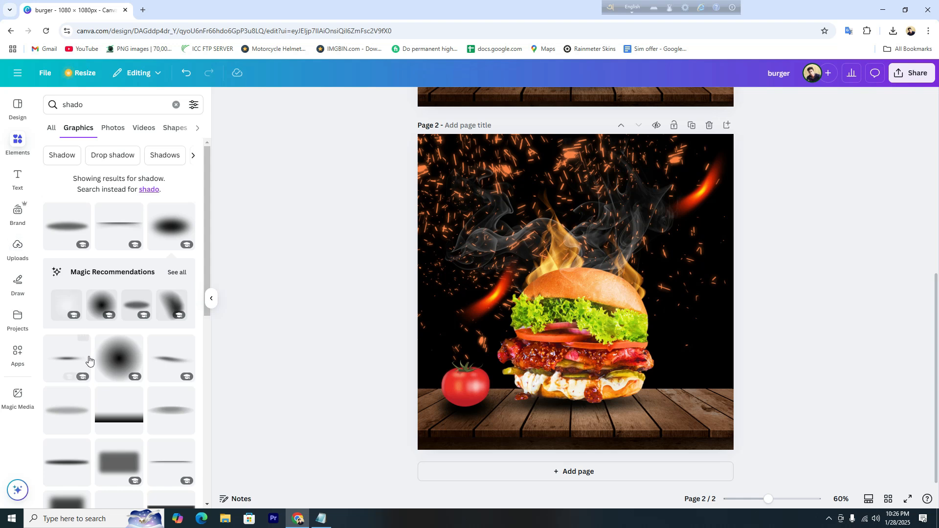
# Add the thin dark-centred shadow, about 1135 × 169 px, beneath the tomato and send it one layer backward.
pyautogui.click(69, 364)
pyautogui.moveTo(563, 295); pyautogui.dragTo(468, 413)
pyautogui.click(701, 100)
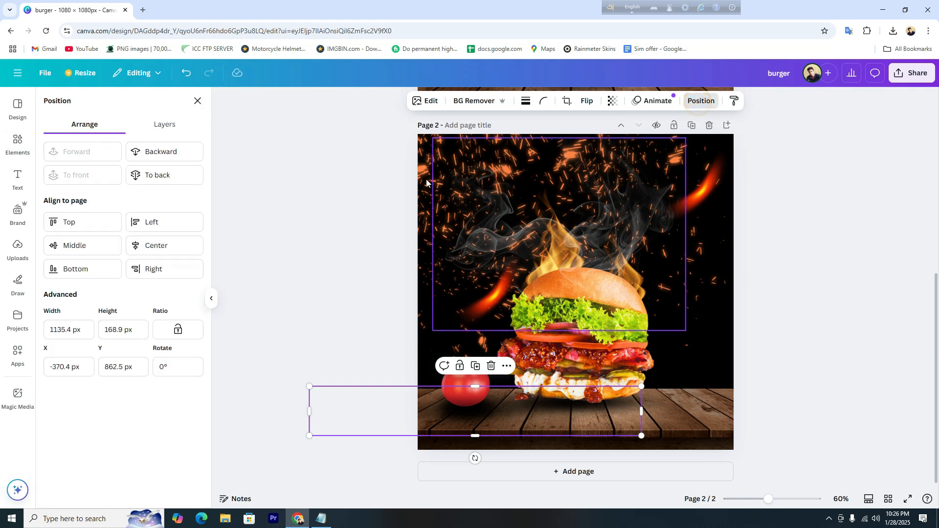
pyautogui.click(166, 153)
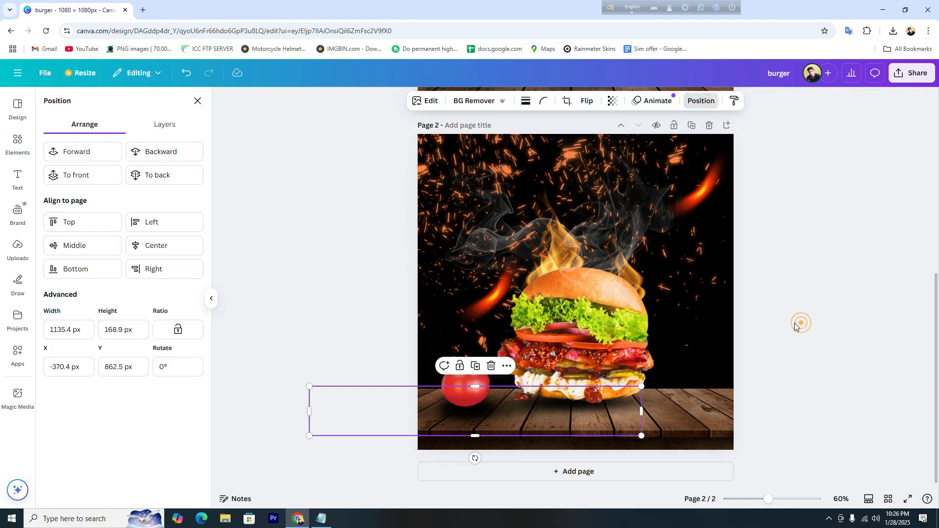
# Delete the duplicate oval shadow, the upper of the two dark ovals in the page 2 layer list, keeping the thin shadow.
pyautogui.click(822, 455)
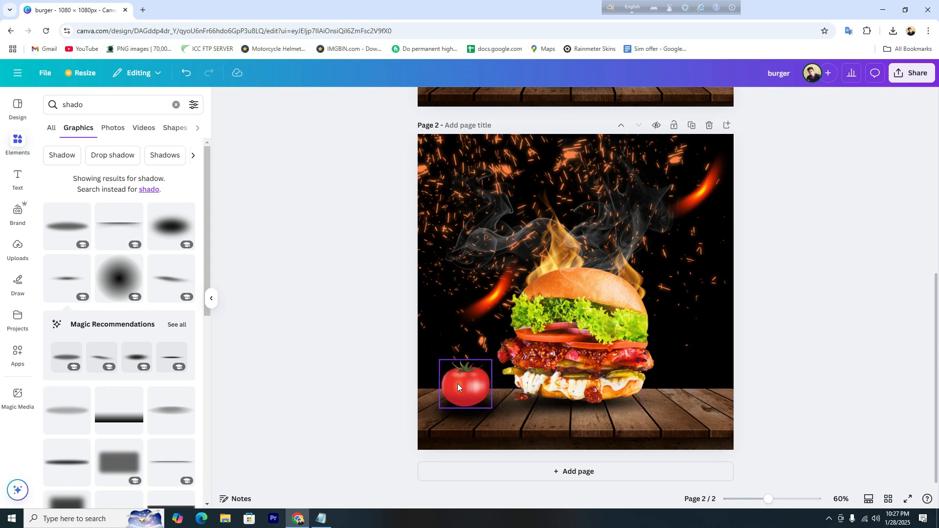
pyautogui.click(487, 406)
pyautogui.click(475, 414)
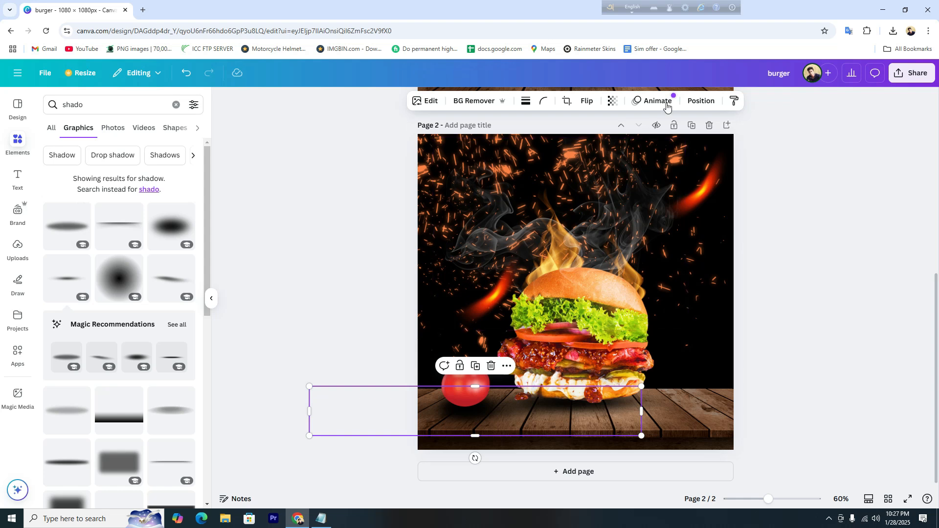
pyautogui.click(695, 102)
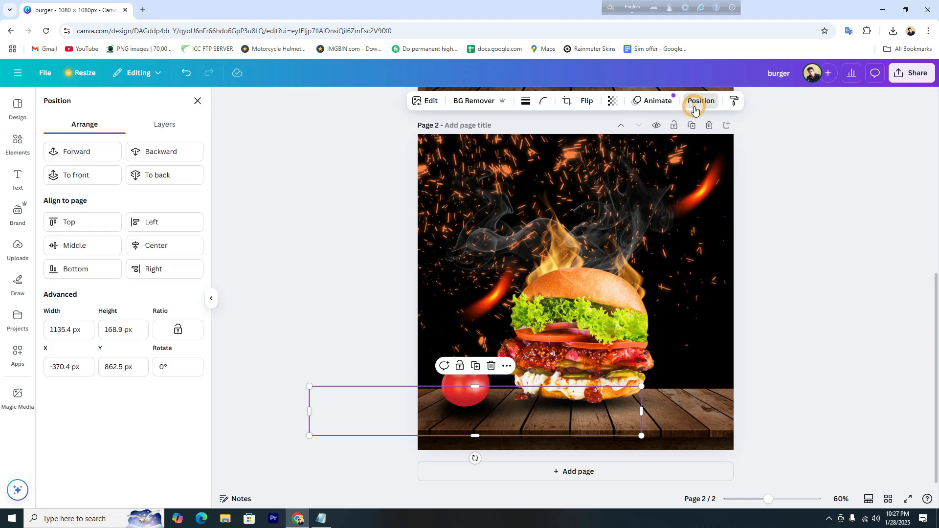
pyautogui.click(165, 126)
pyautogui.click(140, 254)
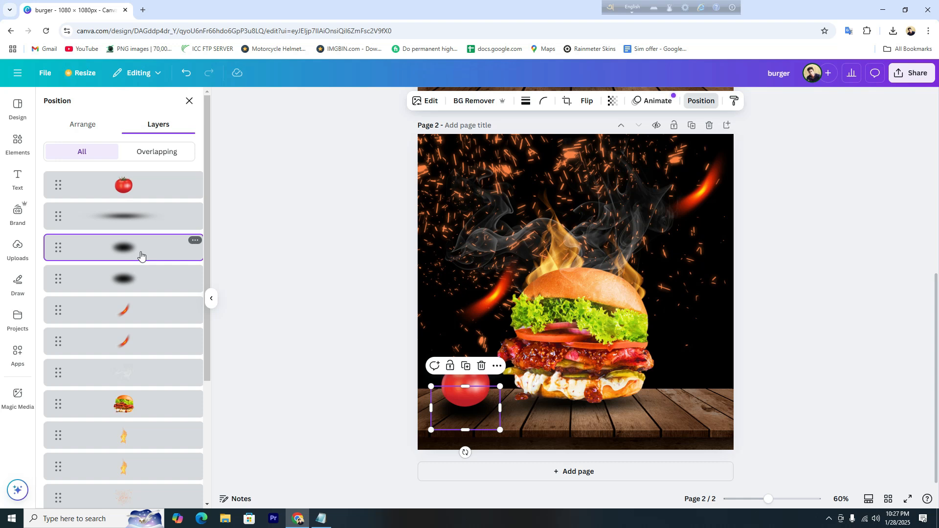
pyautogui.press('Delete')
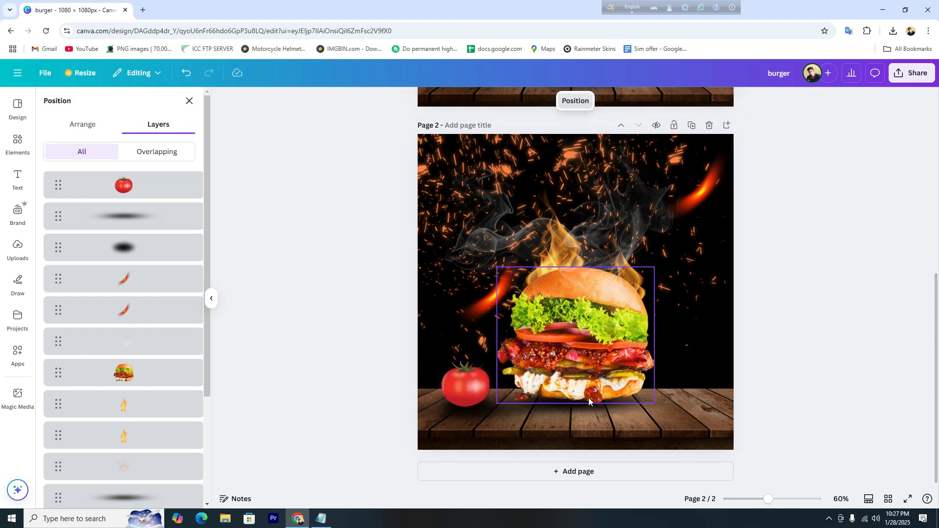
pyautogui.click(790, 326)
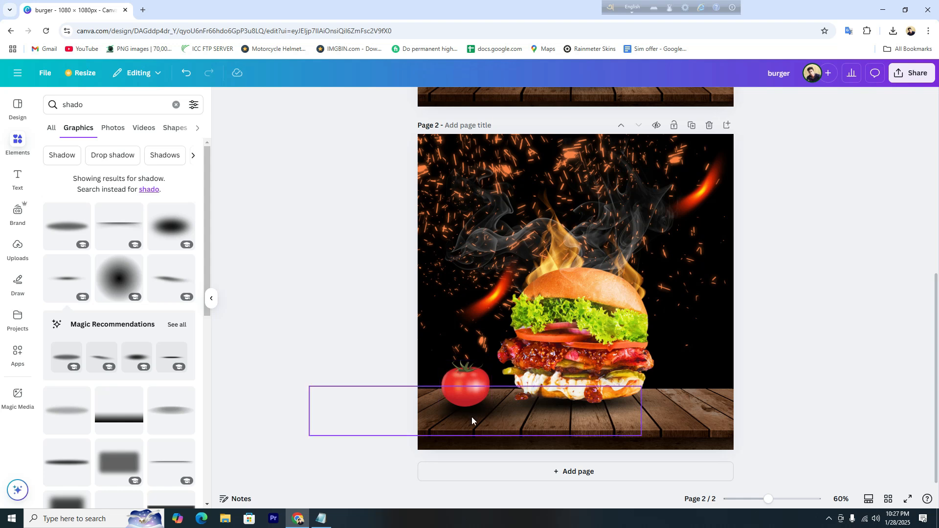
pyautogui.click(767, 359)
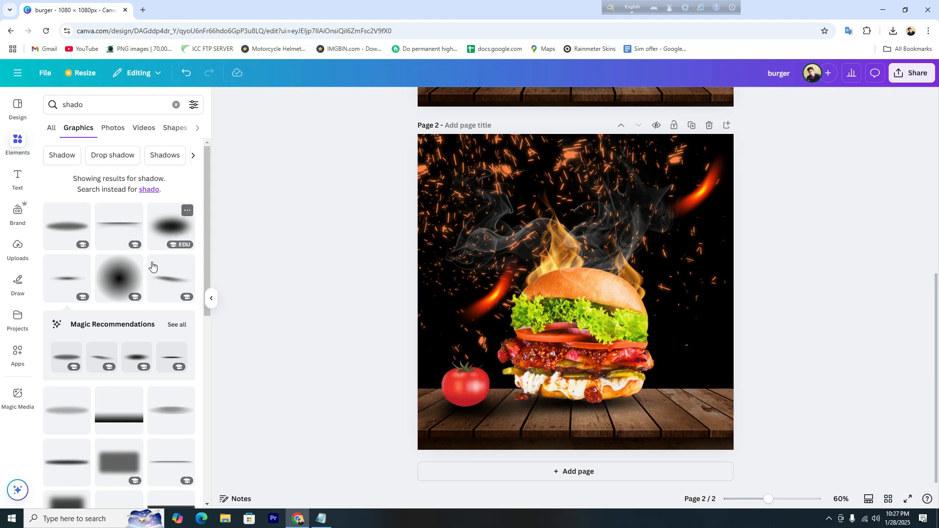
pyautogui.click(780, 316)
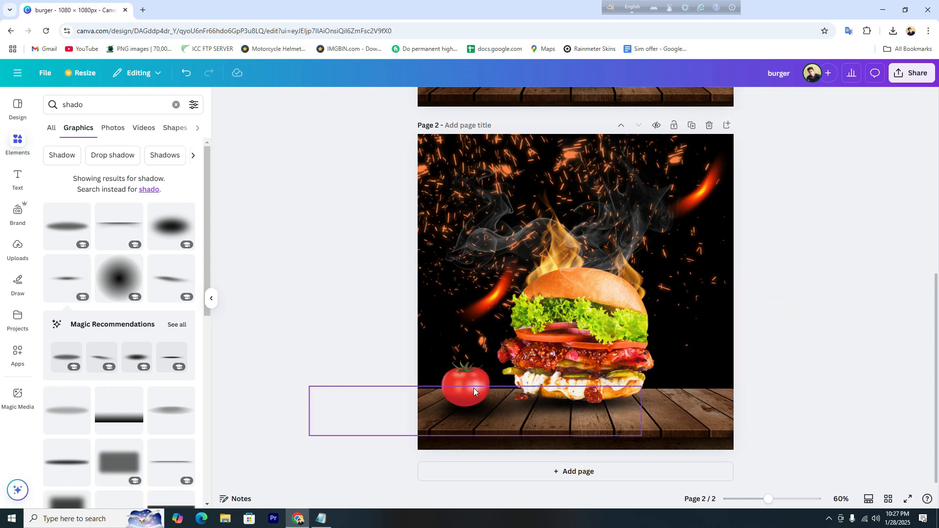
# Replace the graphics search term with "onion ring" and run the search.
pyautogui.moveTo(101, 107); pyautogui.dragTo(52, 106)
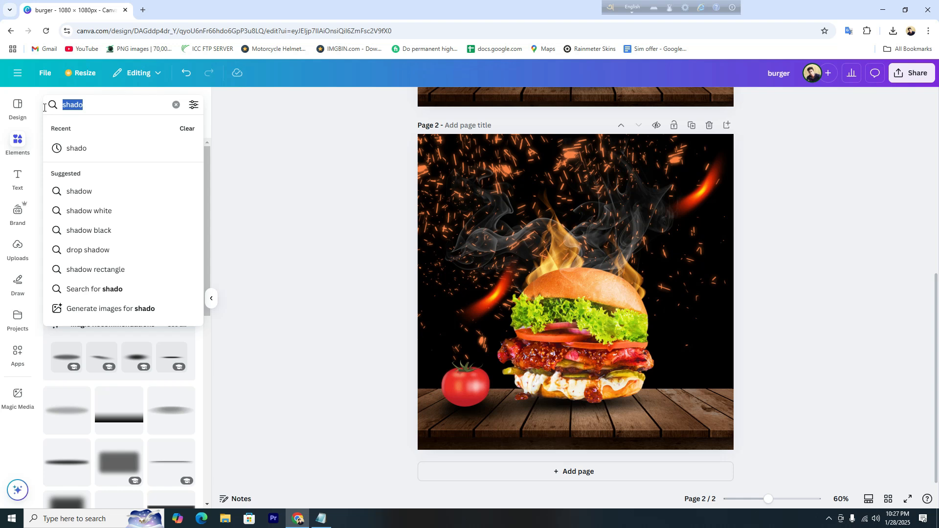
pyautogui.press('BackSpace')
pyautogui.write('p')
pyautogui.press('BackSpace')
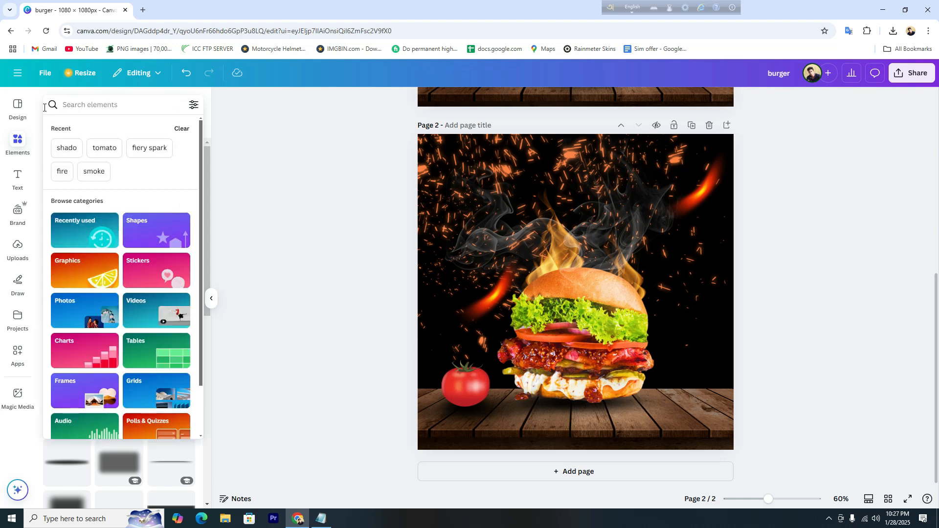
pyautogui.write('ono')
pyautogui.press('BackSpace')
pyautogui.write('ion')
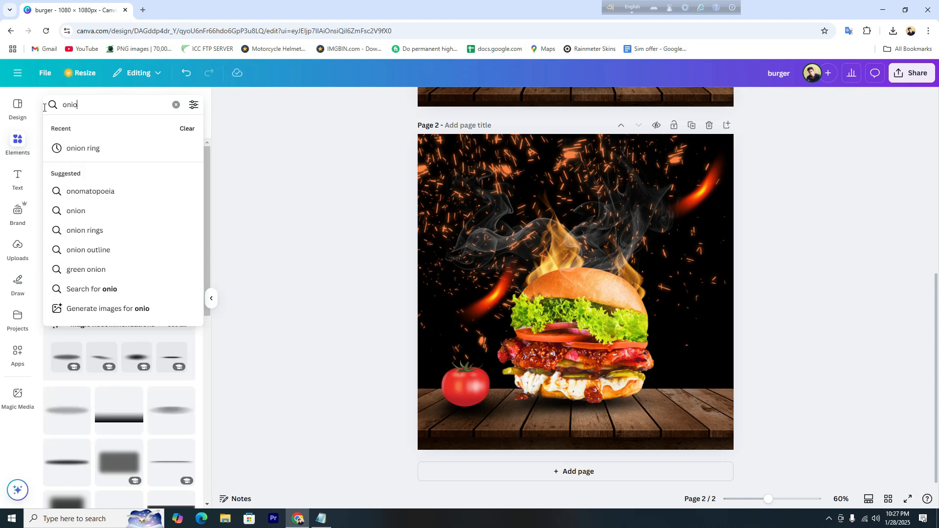
pyautogui.click(86, 150)
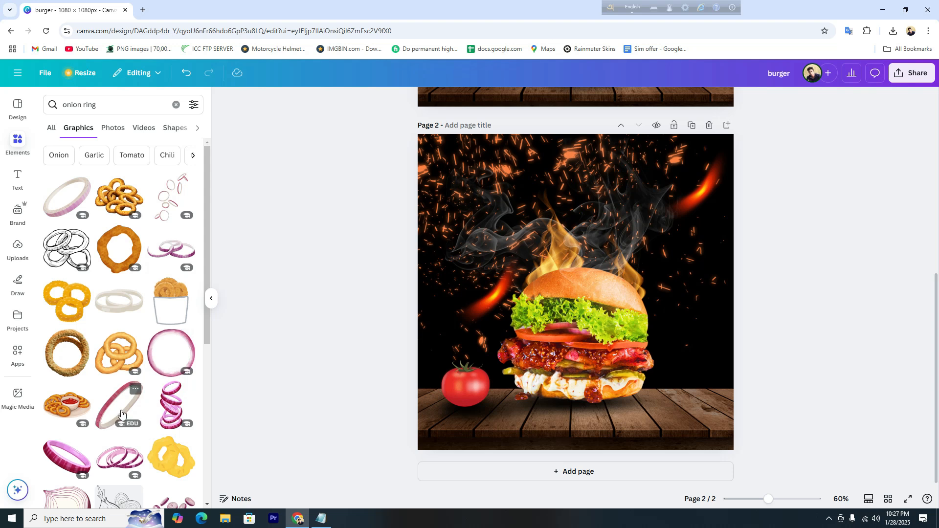
# Add the round purple-edged onion ring to page 2, place it over the tomato's left side and send it one layer backward.
pyautogui.scroll(6, 584, 263)
pyautogui.scroll(-5, 584, 264)
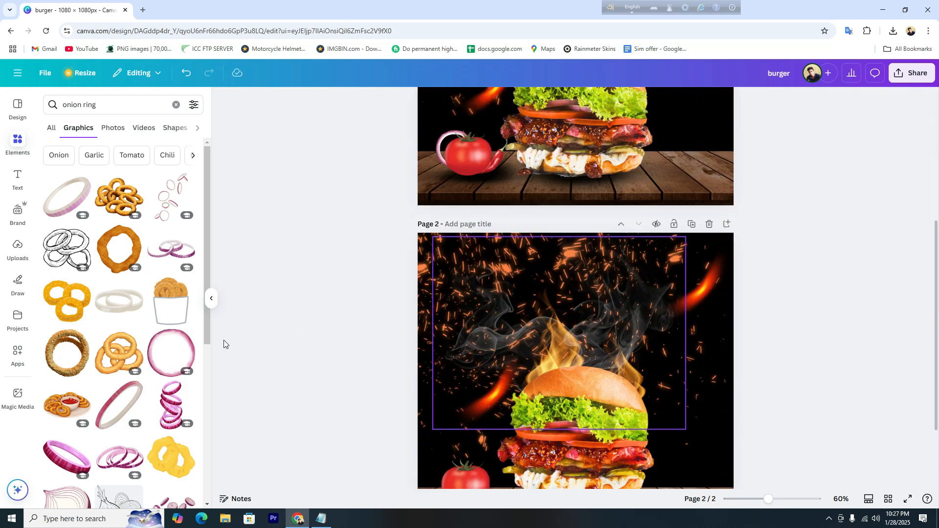
pyautogui.scroll(-1, 482, 311)
pyautogui.scroll(1, 484, 315)
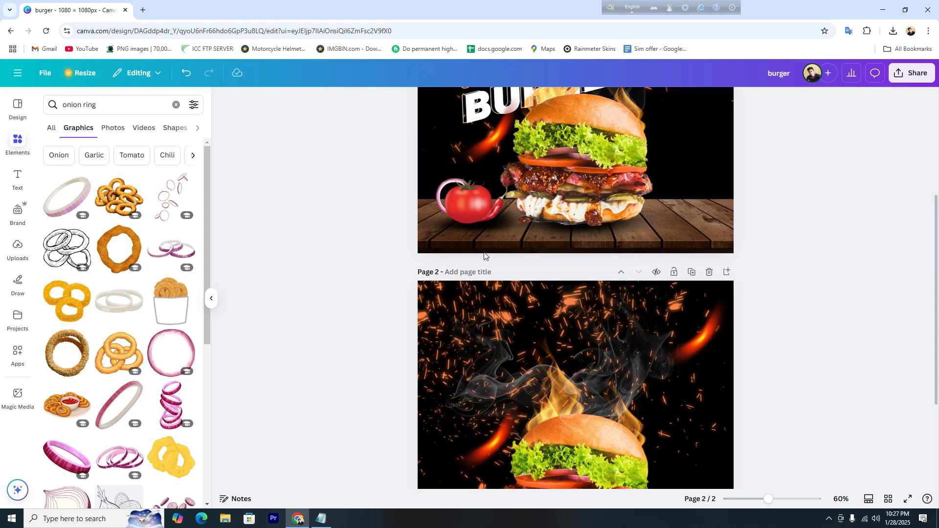
pyautogui.click(164, 348)
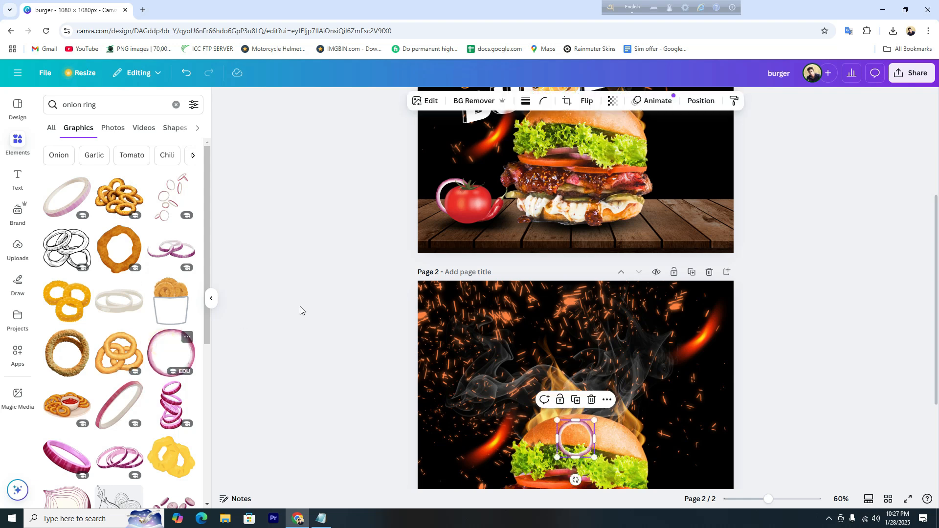
pyautogui.scroll(-2, 847, 302)
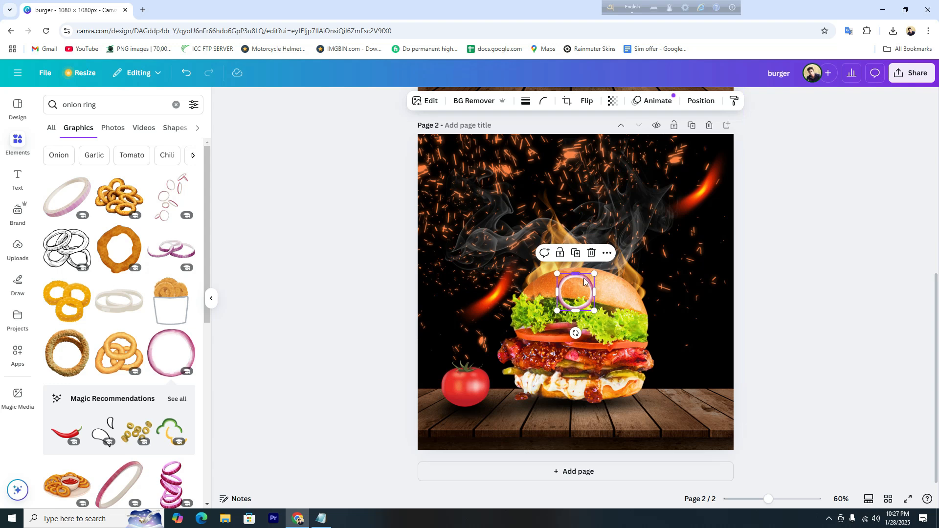
pyautogui.moveTo(586, 282); pyautogui.dragTo(459, 371)
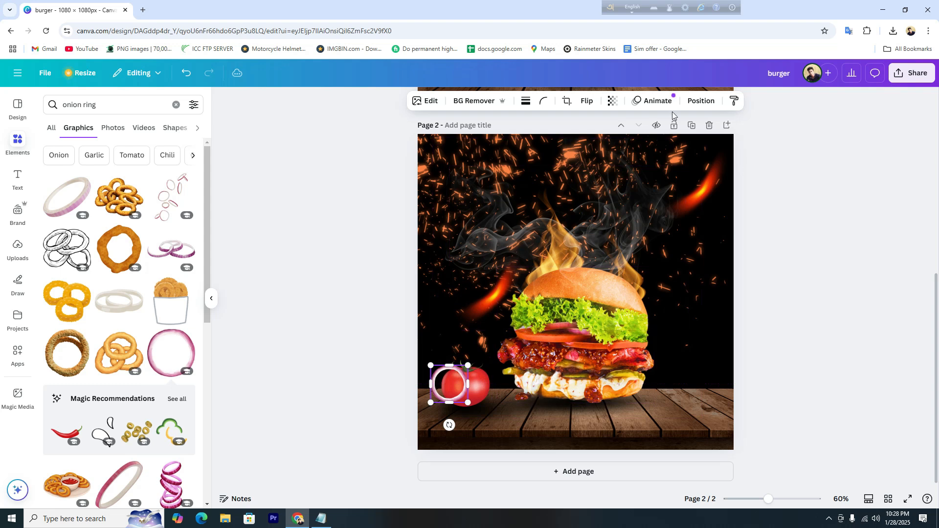
pyautogui.click(695, 111)
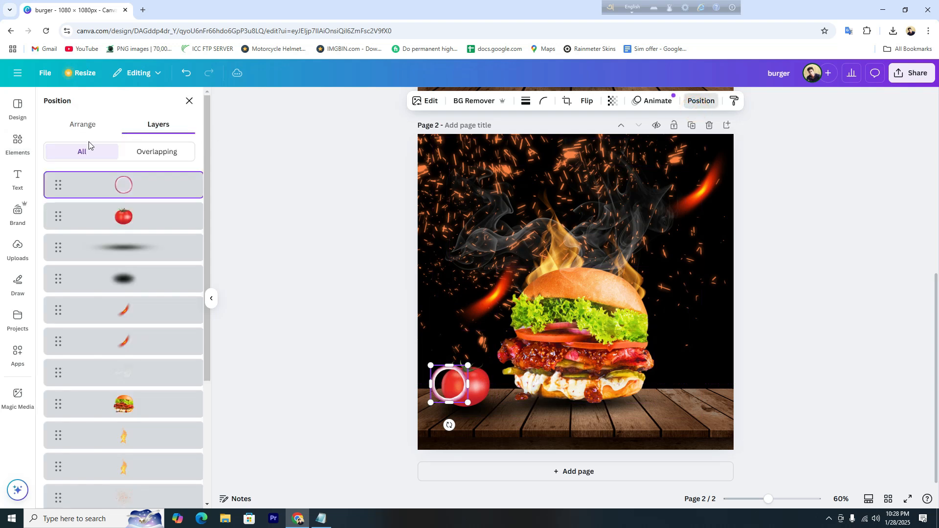
pyautogui.click(83, 126)
pyautogui.click(159, 156)
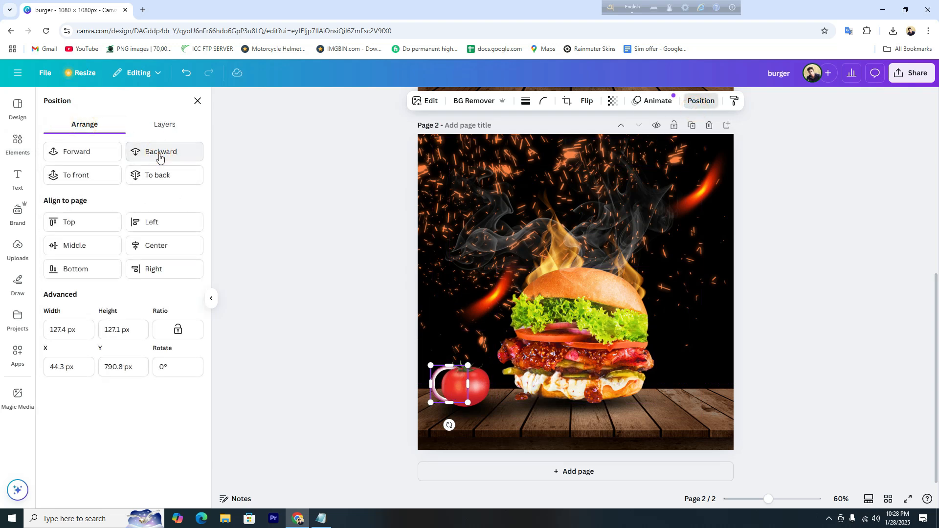
# Shift the onion ring up and left behind the tomato and enlarge it to about 138 × 137 px.
pyautogui.moveTo(437, 378); pyautogui.dragTo(435, 373)
pyautogui.scroll(4, 814, 296)
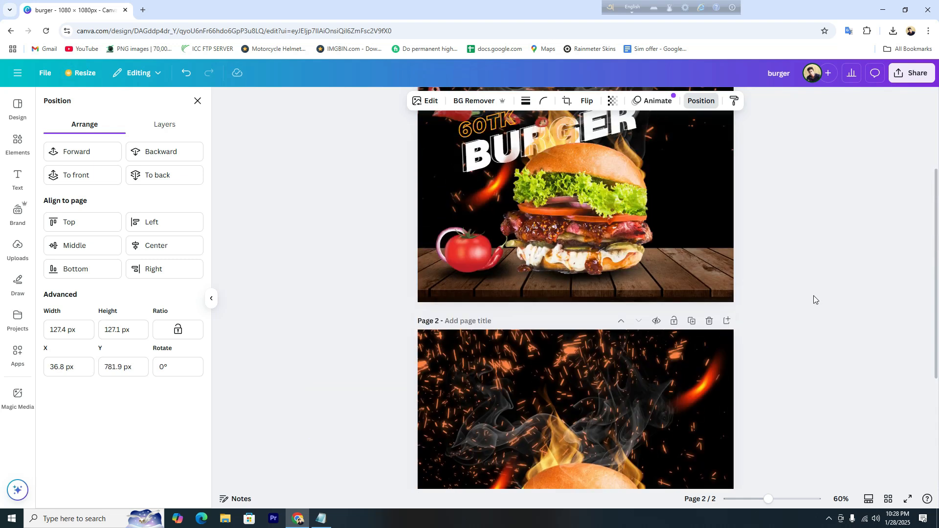
pyautogui.scroll(-4, 814, 295)
pyautogui.moveTo(425, 362); pyautogui.dragTo(424, 360)
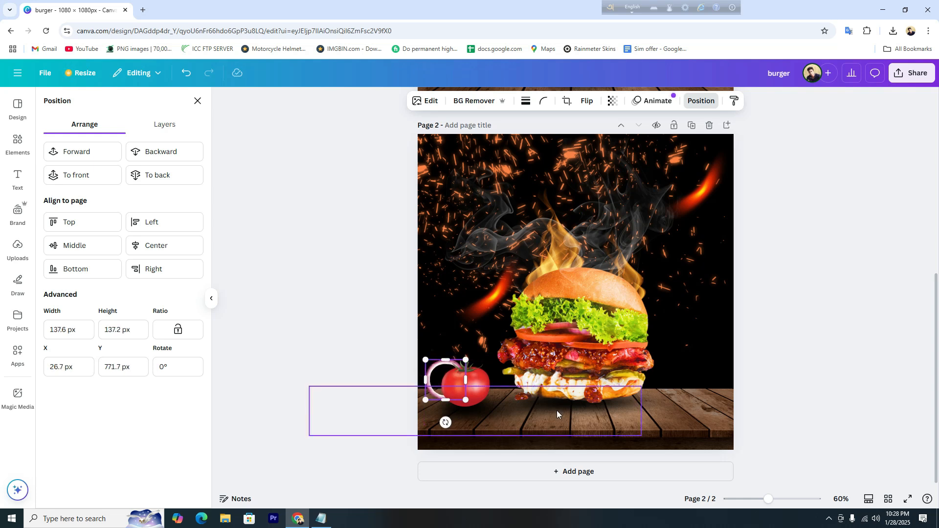
pyautogui.click(808, 285)
pyautogui.click(484, 390)
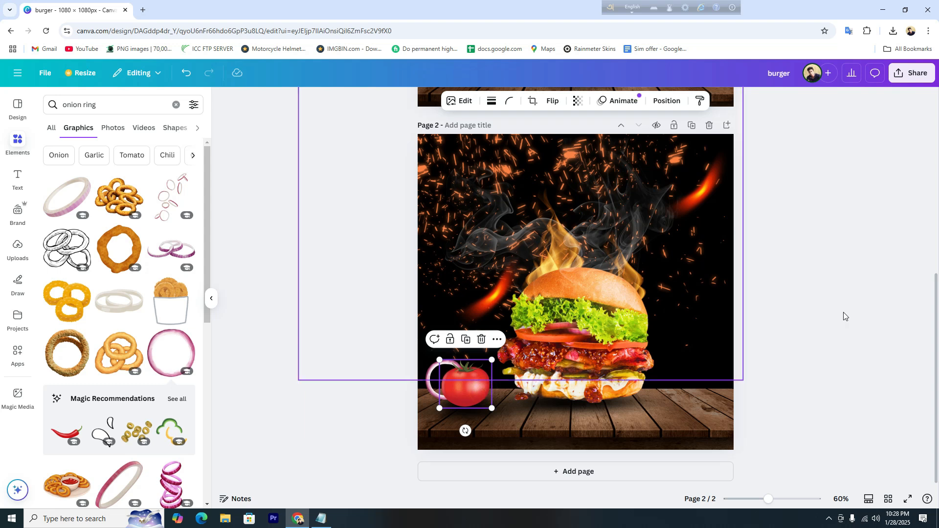
pyautogui.click(860, 306)
# Search the graphics for "red chilli" and browse the results for a chilli matching the one beside page 1's tomato.
pyautogui.scroll(4, 627, 348)
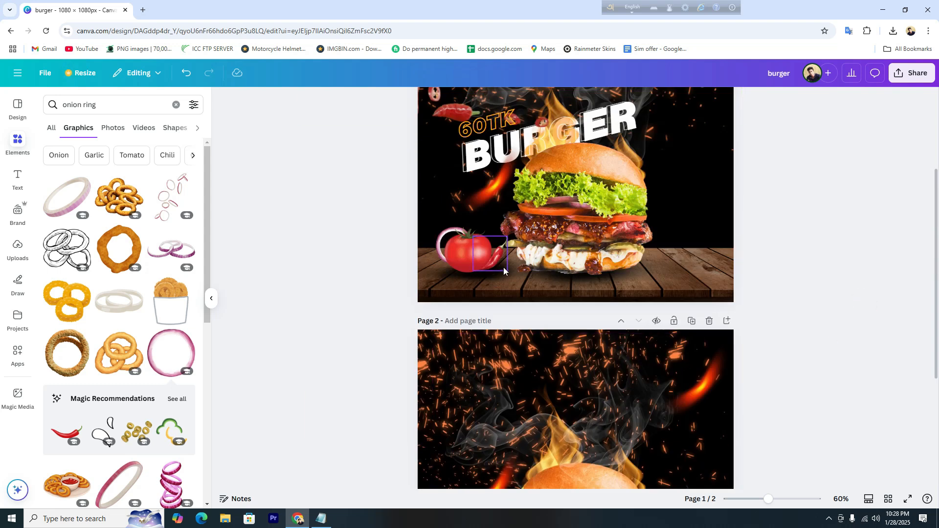
pyautogui.scroll(-3, 841, 316)
pyautogui.click(48, 113)
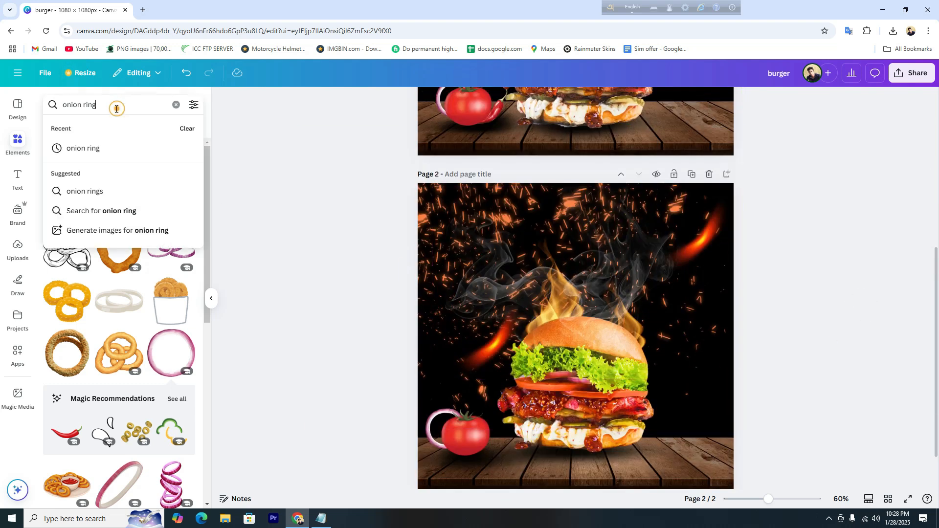
pyautogui.press('BackSpace')
pyautogui.write('re')
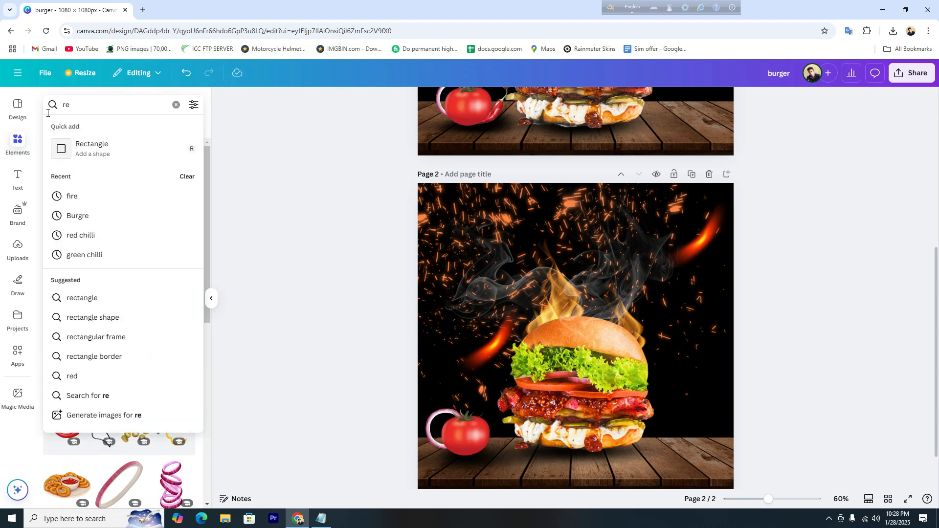
pyautogui.click(61, 237)
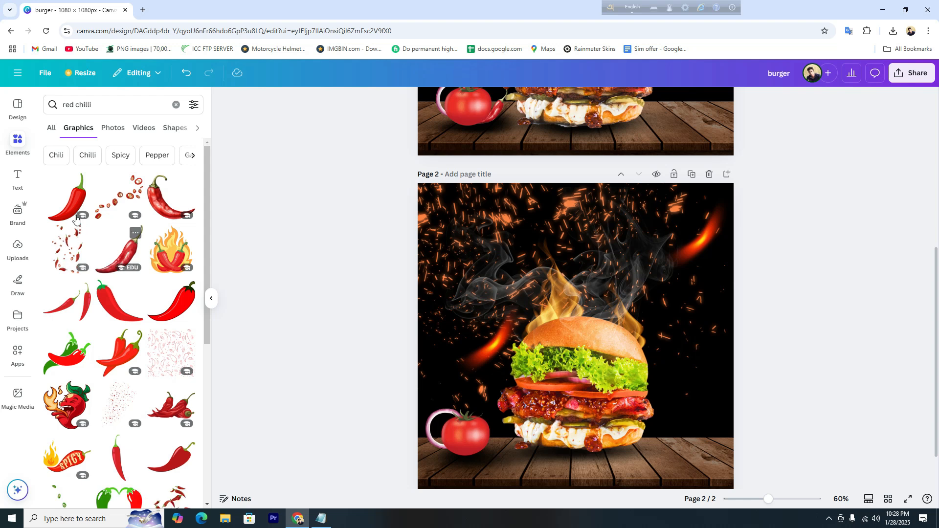
pyautogui.scroll(3, 508, 349)
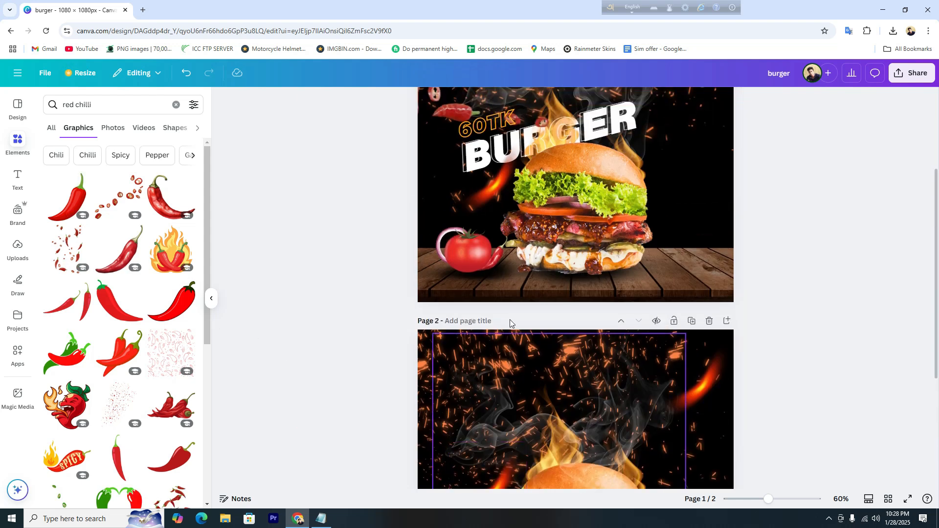
pyautogui.scroll(-5, 130, 323)
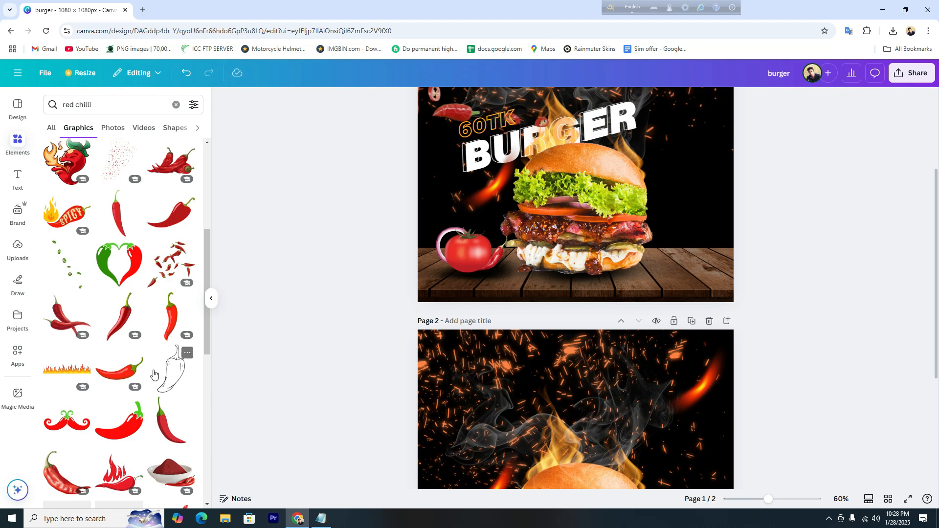
pyautogui.scroll(-3, 159, 373)
pyautogui.scroll(-6, 109, 372)
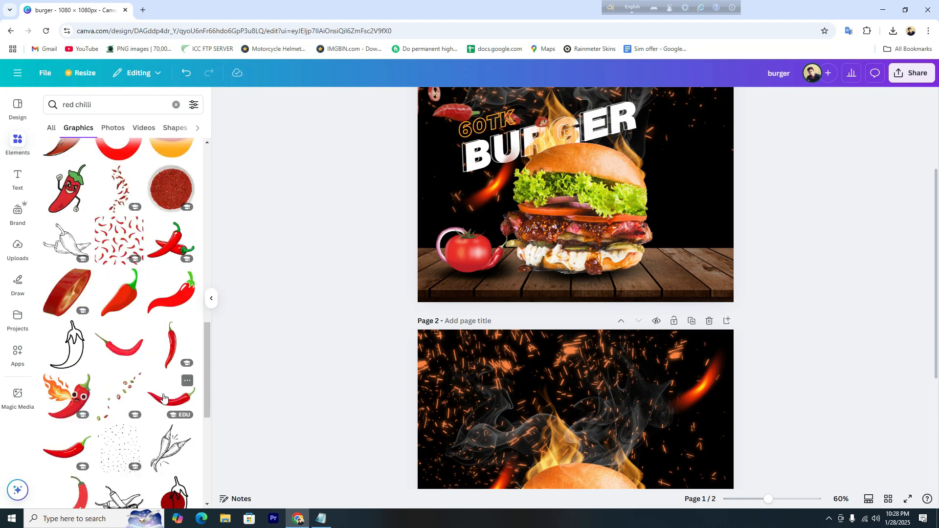
pyautogui.scroll(-5, 161, 406)
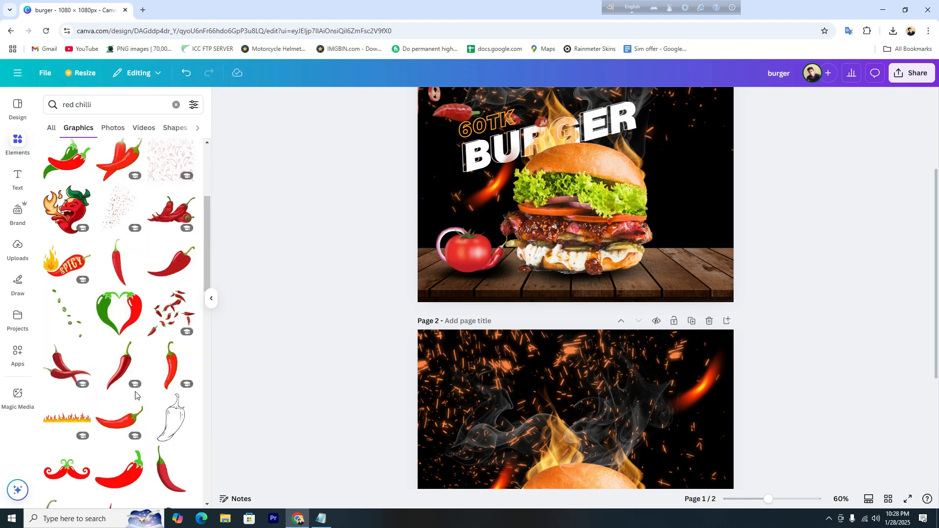
pyautogui.scroll(4, 137, 399)
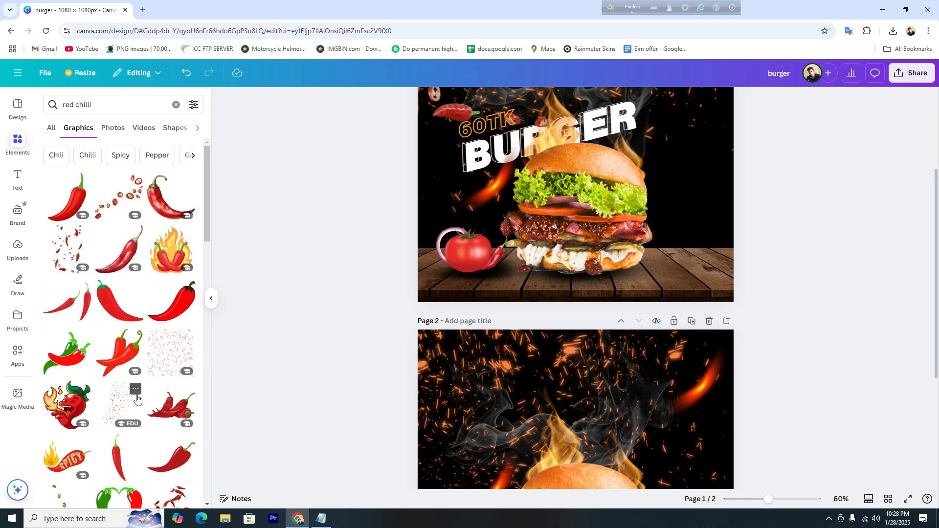
pyautogui.click(128, 255)
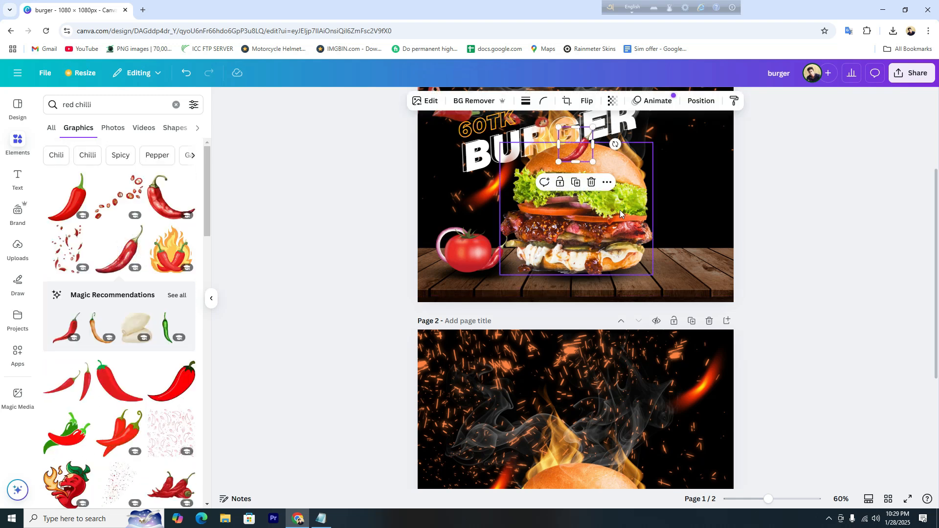
pyautogui.moveTo(586, 168)
pyautogui.mouseDown()
pyautogui.moveTo(564, 458)
pyautogui.moveTo(589, 159)
pyautogui.mouseUp()
pyautogui.click(595, 189)
# Add the slanted dark-red chilli to page 2, place it at the tomato's right edge and send it one layer backward.
pyautogui.scroll(-4, 686, 366)
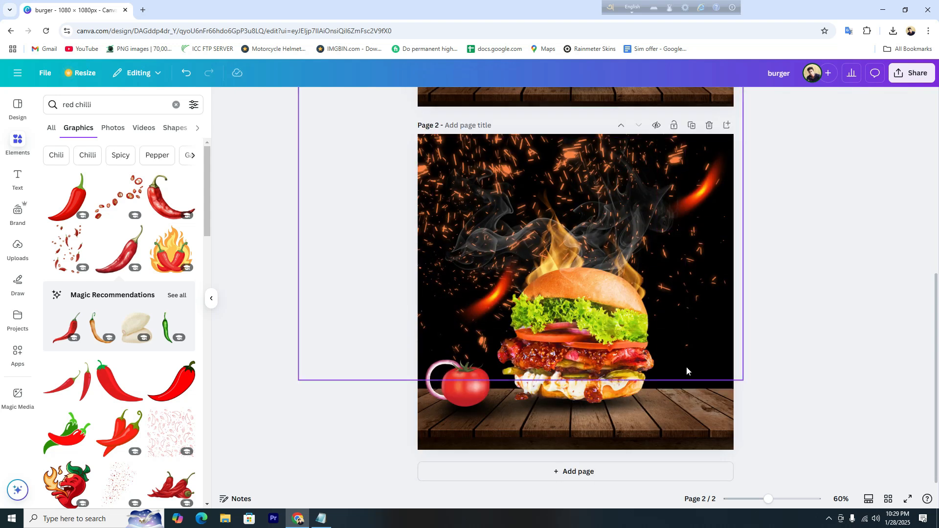
pyautogui.click(126, 255)
pyautogui.moveTo(568, 300); pyautogui.dragTo(490, 394)
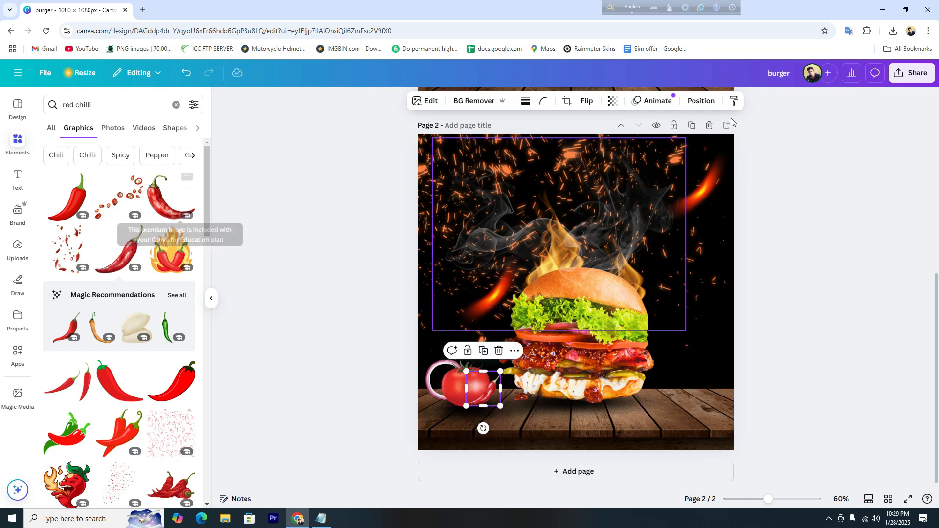
pyautogui.click(703, 101)
pyautogui.click(174, 156)
pyautogui.moveTo(492, 391); pyautogui.dragTo(497, 391)
pyautogui.click(826, 358)
pyautogui.scroll(4, 826, 358)
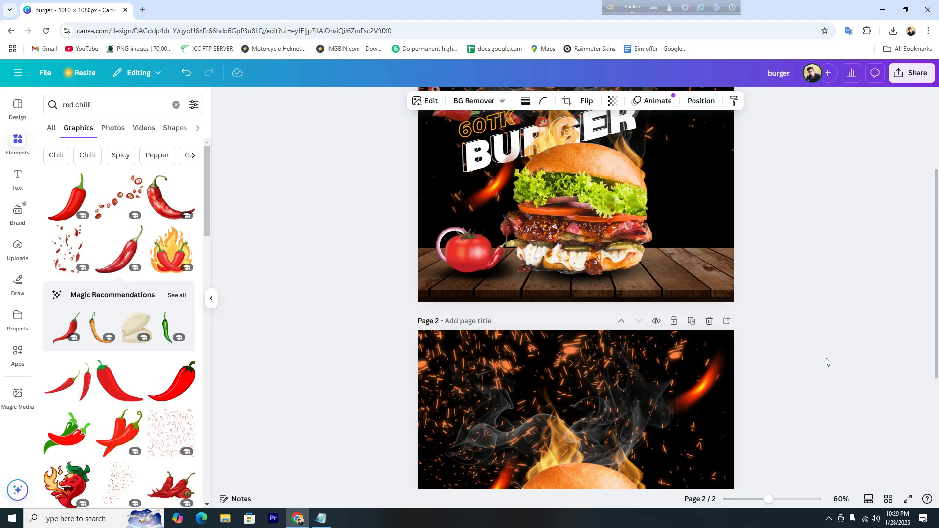
# Nudge the red chilli beside page 2's tomato slightly upward.
pyautogui.scroll(-4, 826, 358)
pyautogui.click(371, 390)
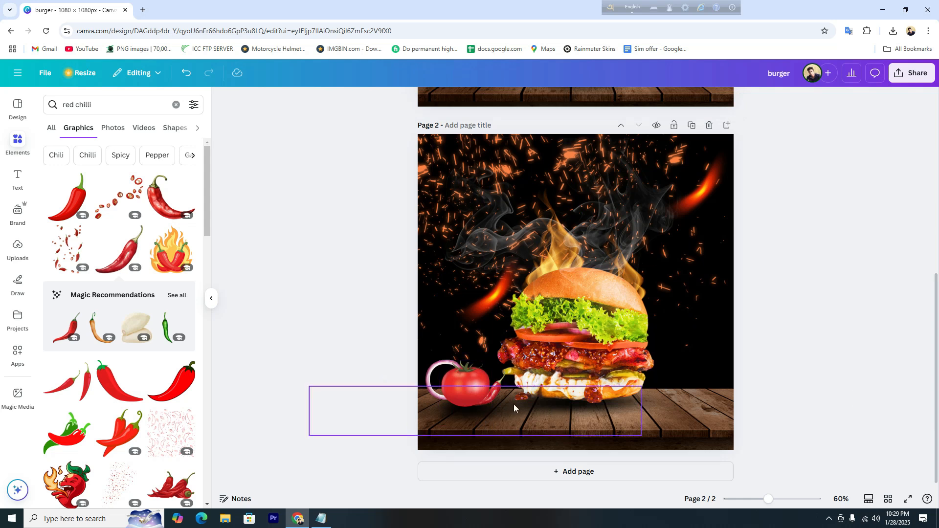
pyautogui.click(497, 394)
pyautogui.moveTo(497, 392); pyautogui.dragTo(497, 389)
pyautogui.click(783, 377)
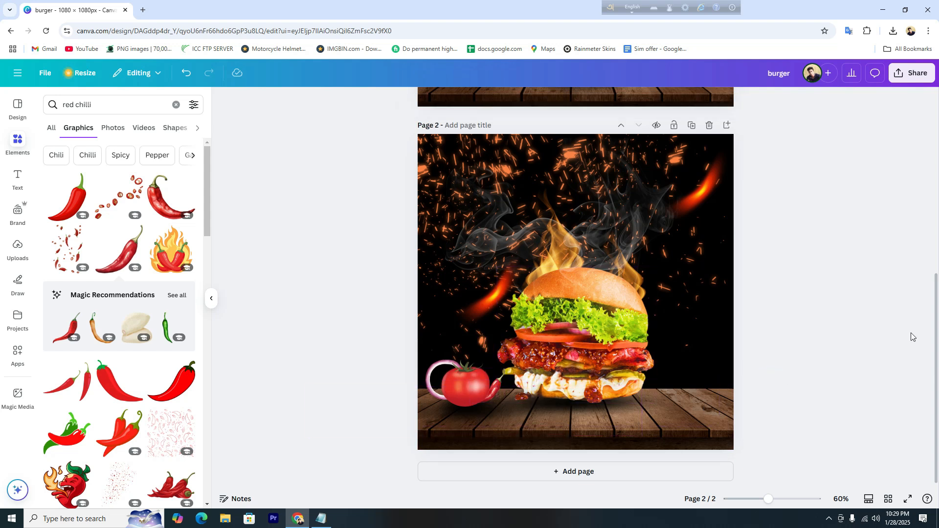
# Compare page 2 with page 1's floating ingredients and browse the red chilli graphics for matching pieces.
pyautogui.scroll(3, 837, 363)
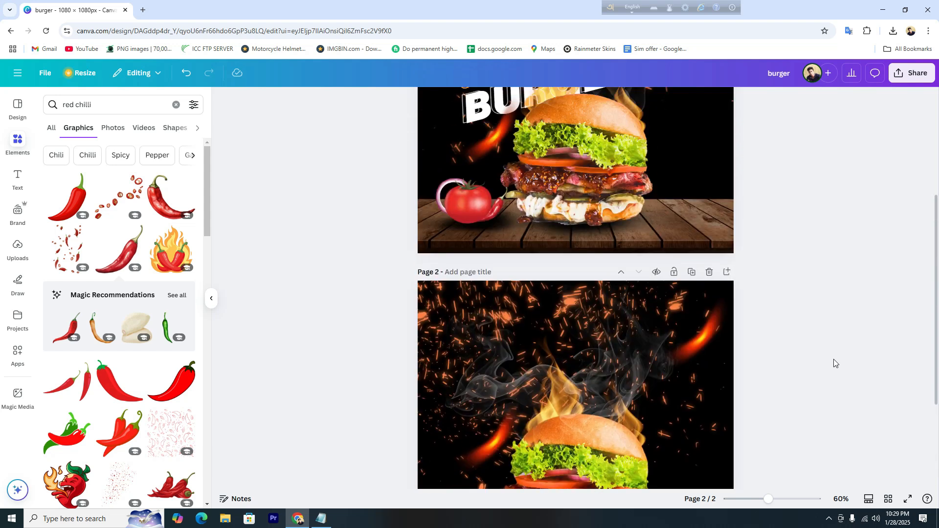
pyautogui.scroll(-3, 834, 359)
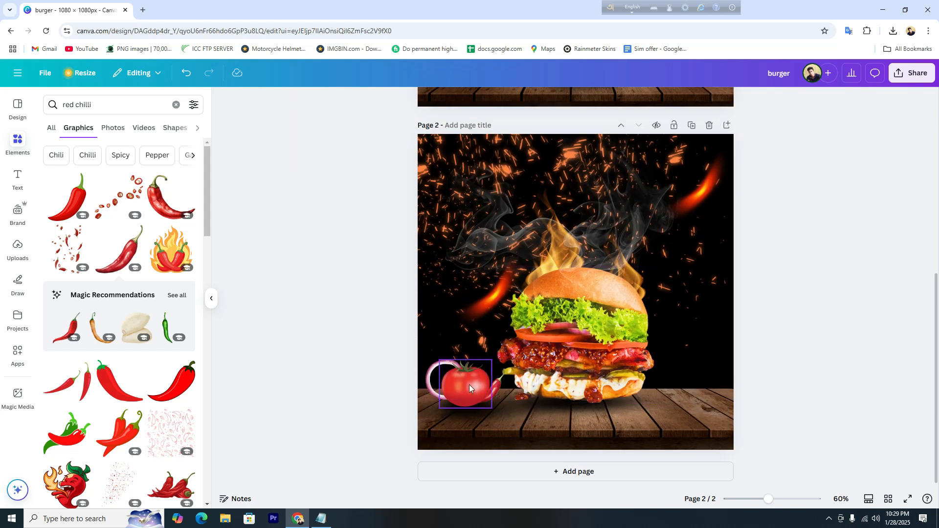
pyautogui.scroll(3, 589, 336)
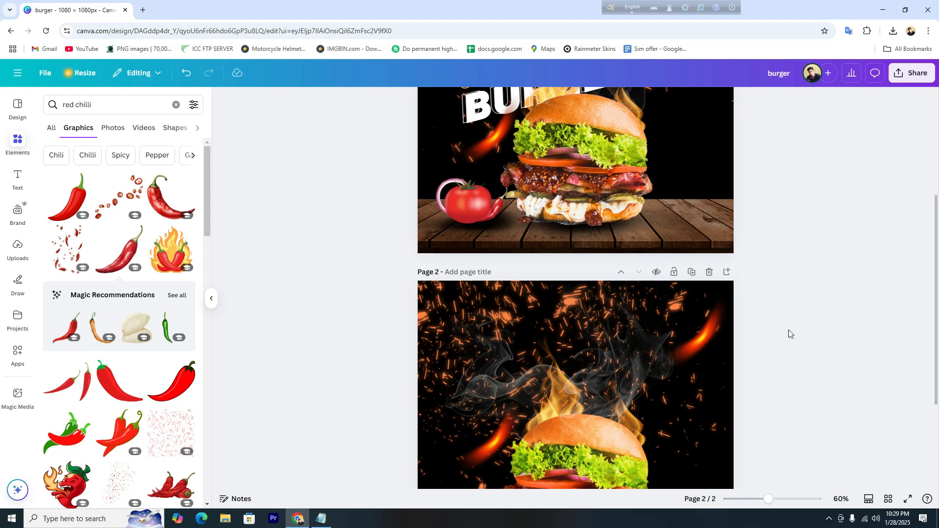
pyautogui.scroll(-3, 790, 330)
pyautogui.scroll(4, 787, 325)
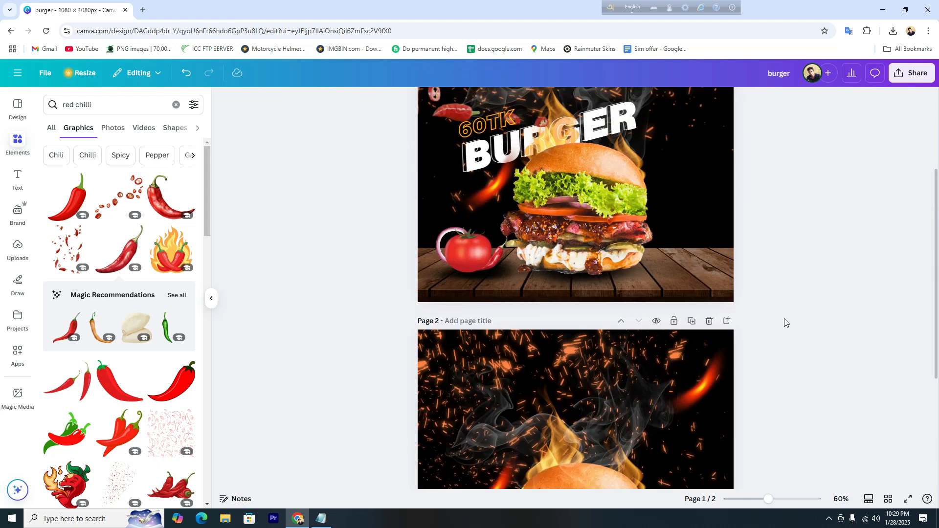
pyautogui.scroll(3, 785, 323)
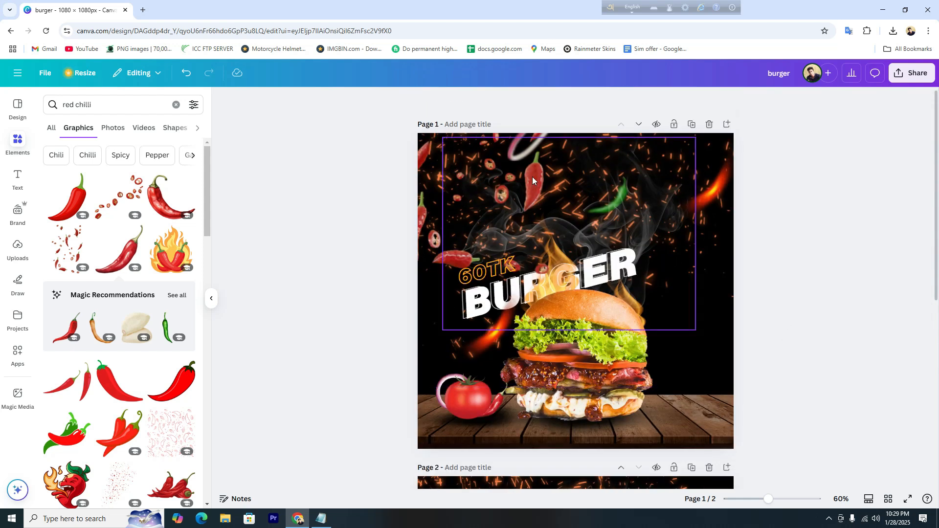
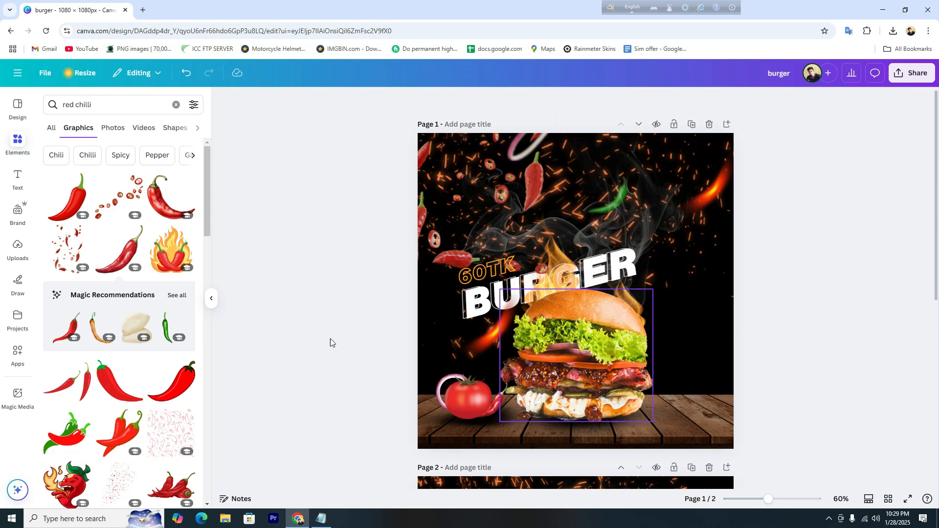
pyautogui.scroll(-5, 150, 346)
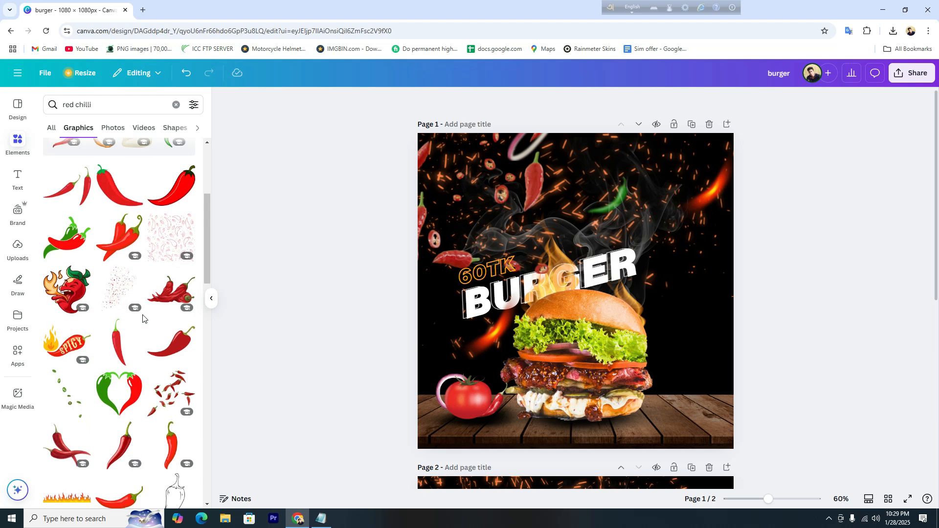
pyautogui.scroll(5, 119, 286)
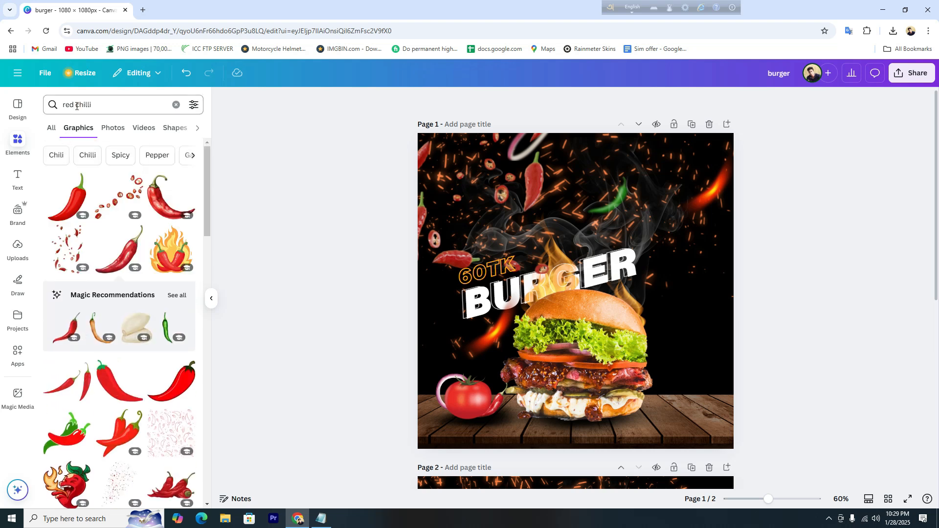
# Search the graphics for "green chilli" and return to page 2.
pyautogui.moveTo(76, 106); pyautogui.dragTo(57, 106)
pyautogui.write('green')
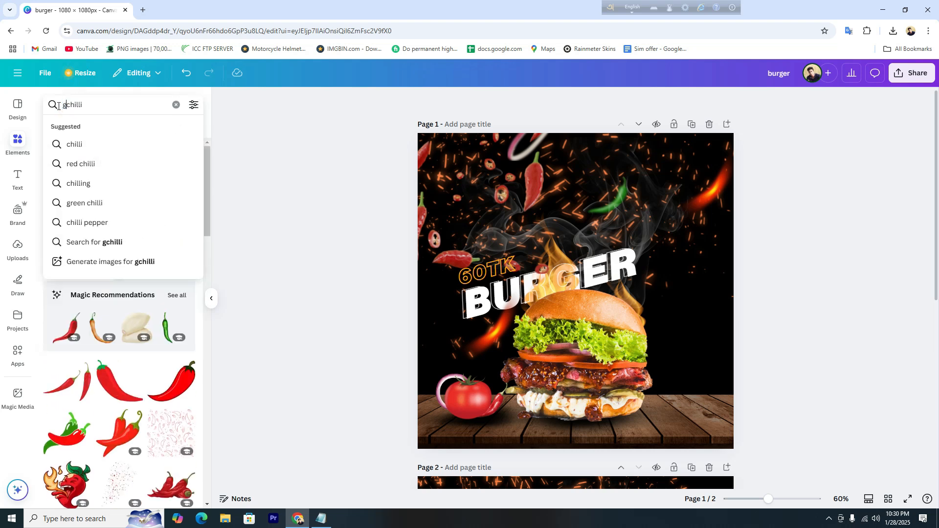
pyautogui.press('Return')
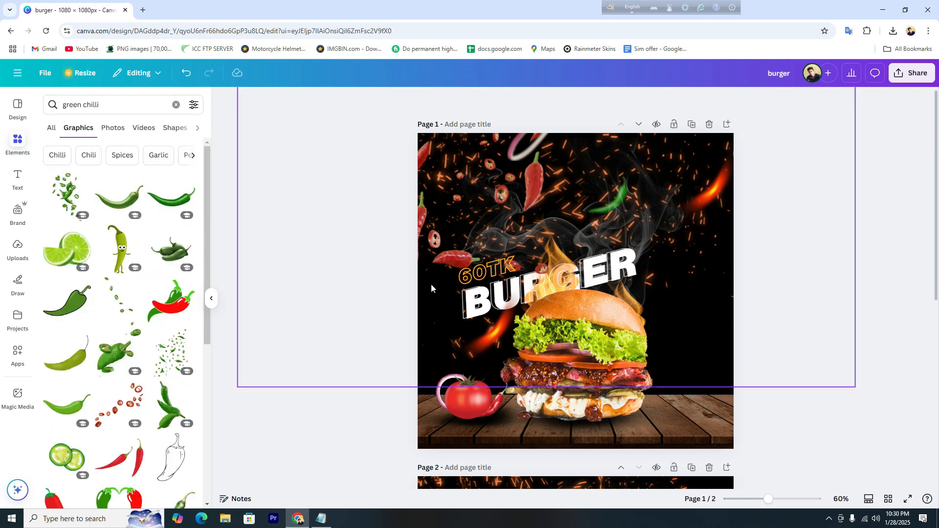
pyautogui.scroll(-7, 430, 284)
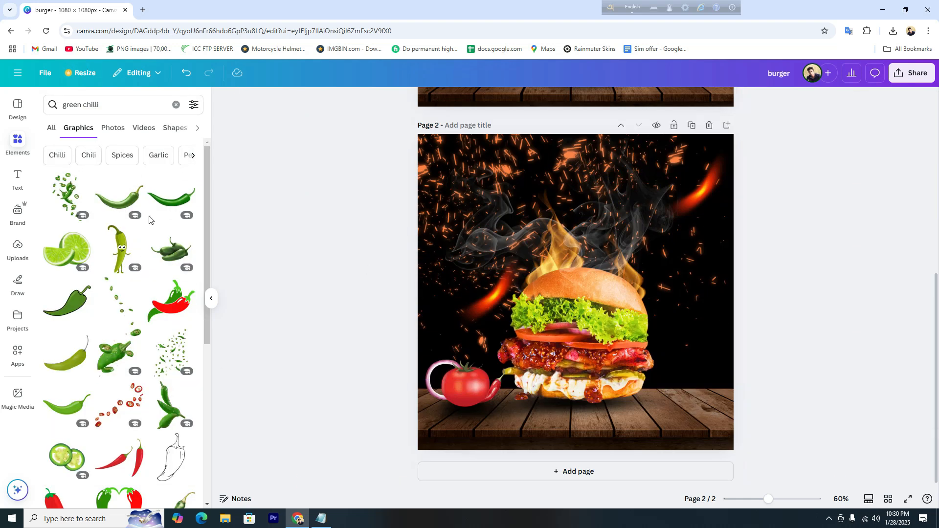
# Add the curved green chilli to page 2, shrink it, tilt it steeply and place it in the smoke above the burger as on page 1.
pyautogui.click(118, 206)
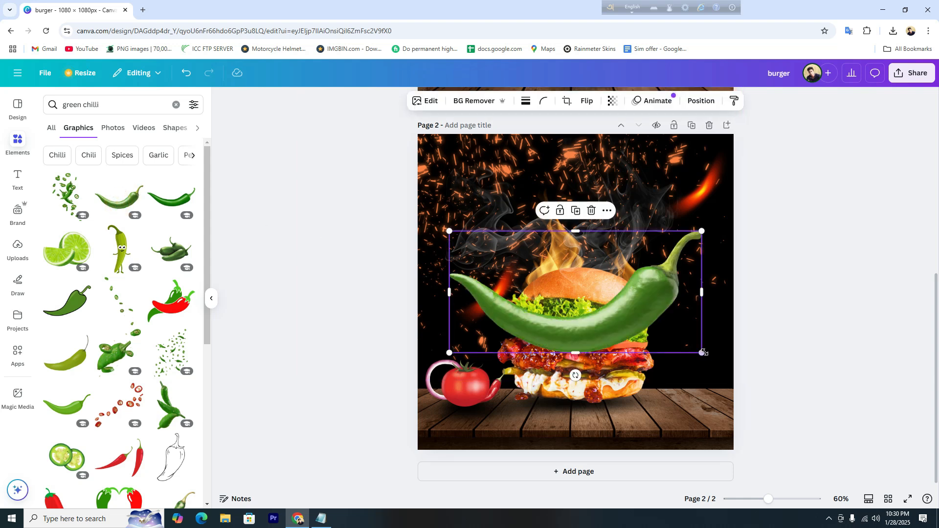
pyautogui.moveTo(703, 353); pyautogui.dragTo(512, 281)
pyautogui.moveTo(494, 247); pyautogui.dragTo(627, 195)
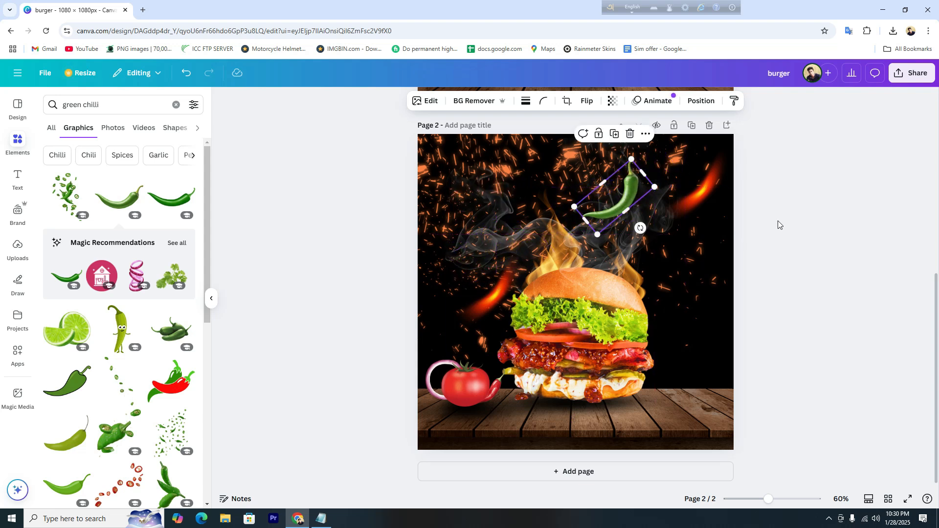
pyautogui.scroll(7, 778, 225)
pyautogui.scroll(-5, 778, 224)
pyautogui.moveTo(596, 335); pyautogui.dragTo(619, 294)
pyautogui.scroll(-2, 735, 293)
pyautogui.scroll(7, 736, 292)
pyautogui.scroll(-6, 736, 292)
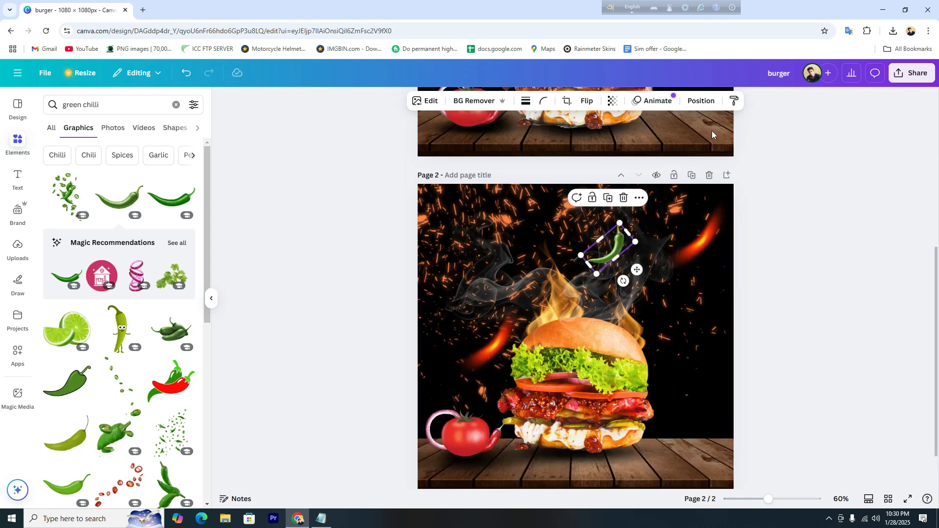
pyautogui.click(613, 102)
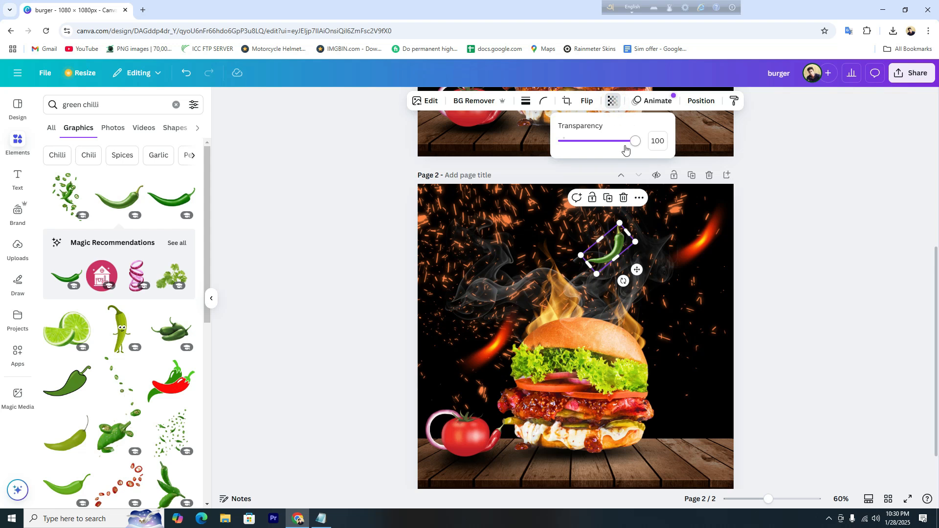
pyautogui.moveTo(630, 143)
pyautogui.mouseDown()
pyautogui.moveTo(598, 143)
pyautogui.moveTo(643, 143)
pyautogui.mouseUp()
pyautogui.click(617, 240)
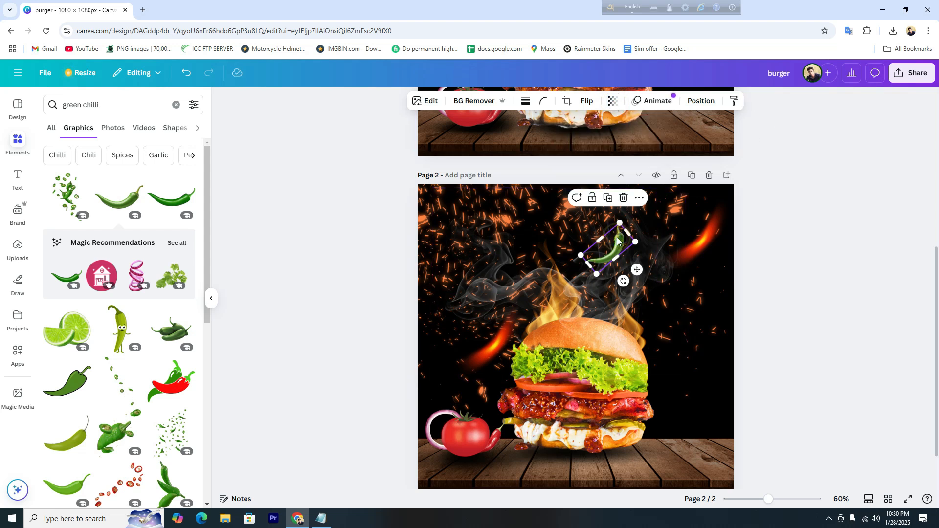
# Apply a Blur effect to the whole image of the green chilli above page 2's burger.
pyautogui.click(430, 101)
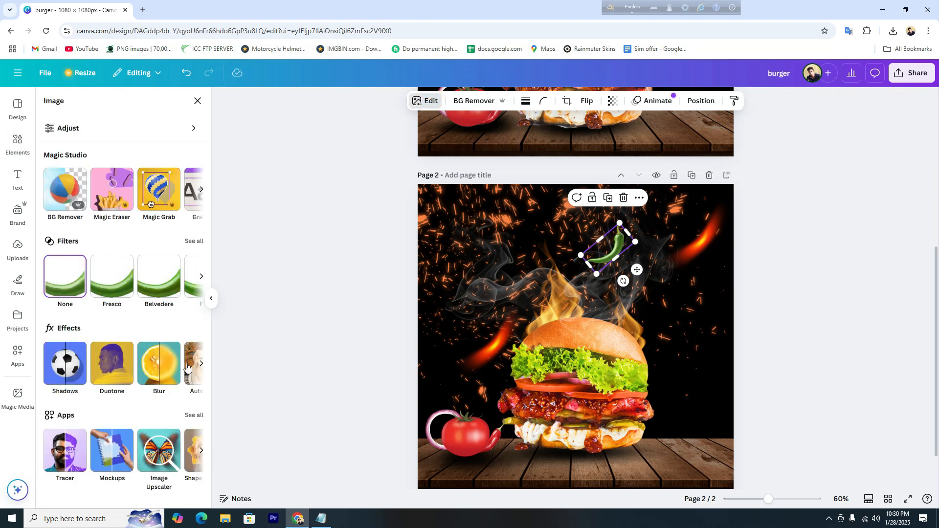
pyautogui.click(163, 364)
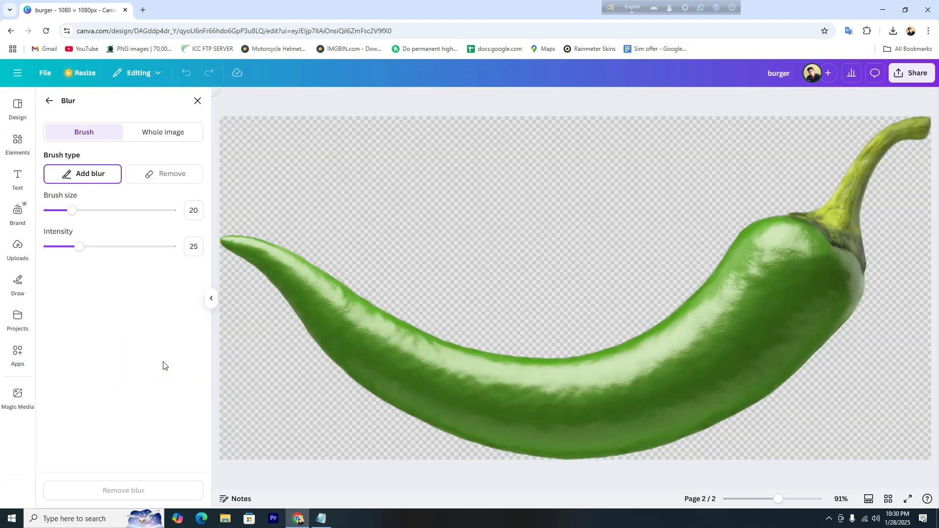
pyautogui.click(147, 137)
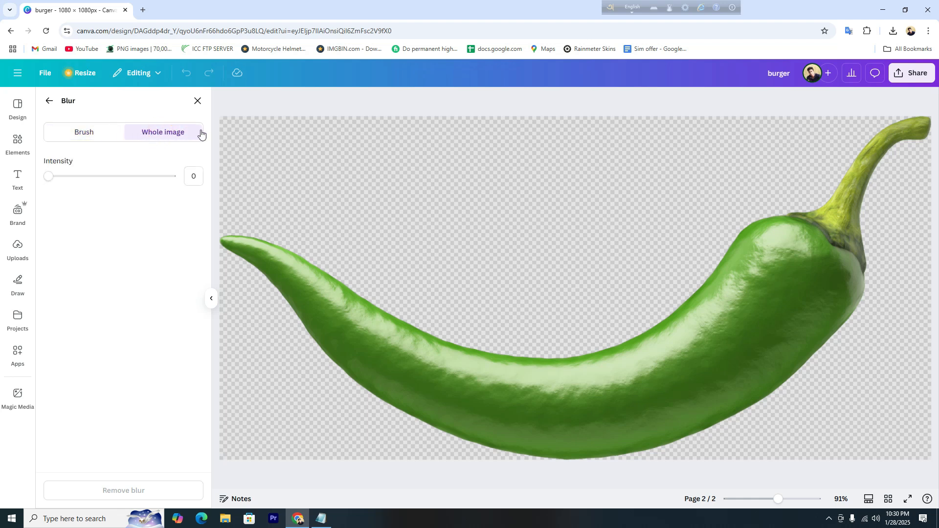
pyautogui.moveTo(51, 181); pyautogui.dragTo(122, 183)
pyautogui.click(49, 101)
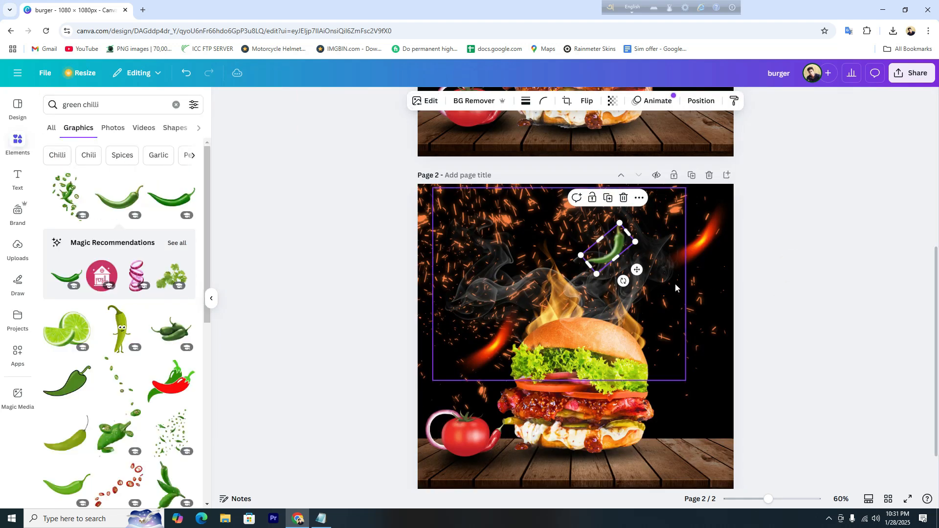
pyautogui.click(784, 286)
# Rotate page 2's green chilli clockwise to a flatter tilt, using page 1's green chilli as reference.
pyautogui.scroll(3, 787, 291)
pyautogui.scroll(3, 787, 291)
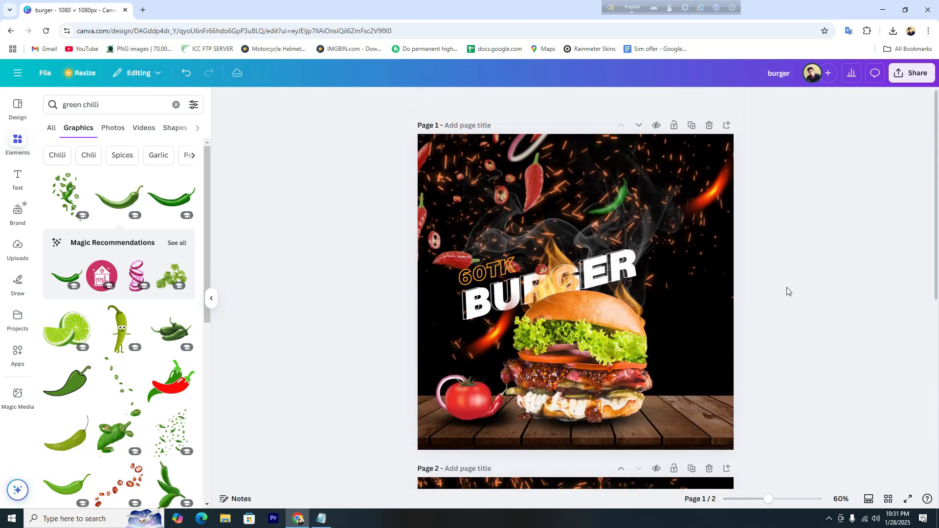
pyautogui.scroll(-5, 827, 238)
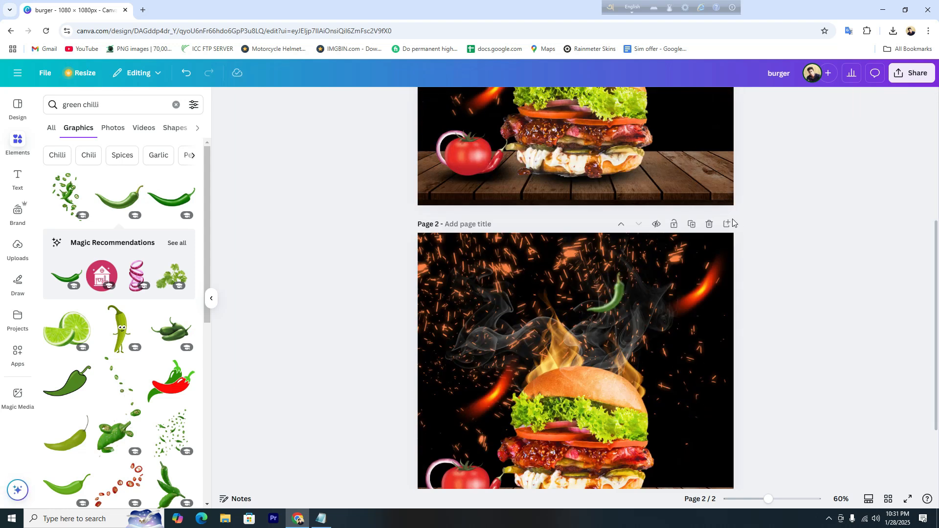
pyautogui.scroll(3, 733, 223)
pyautogui.scroll(-3, 831, 266)
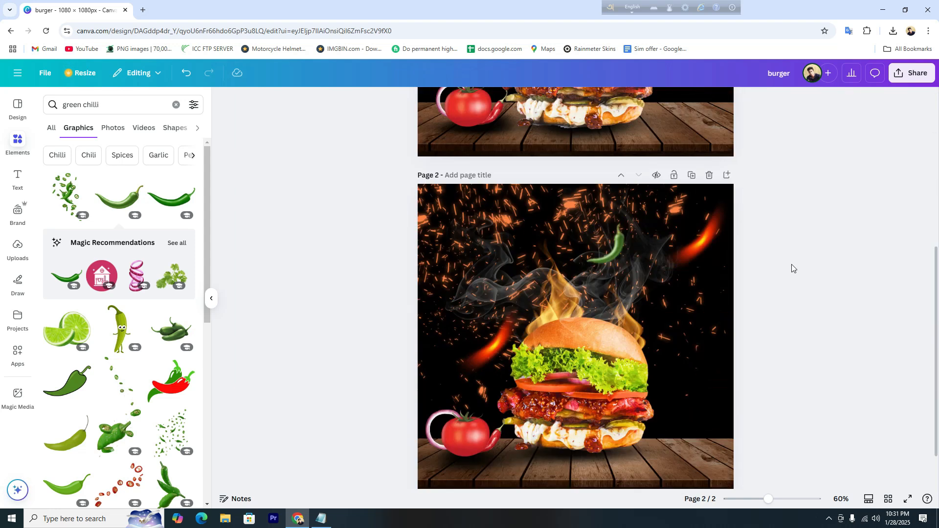
pyautogui.click(618, 253)
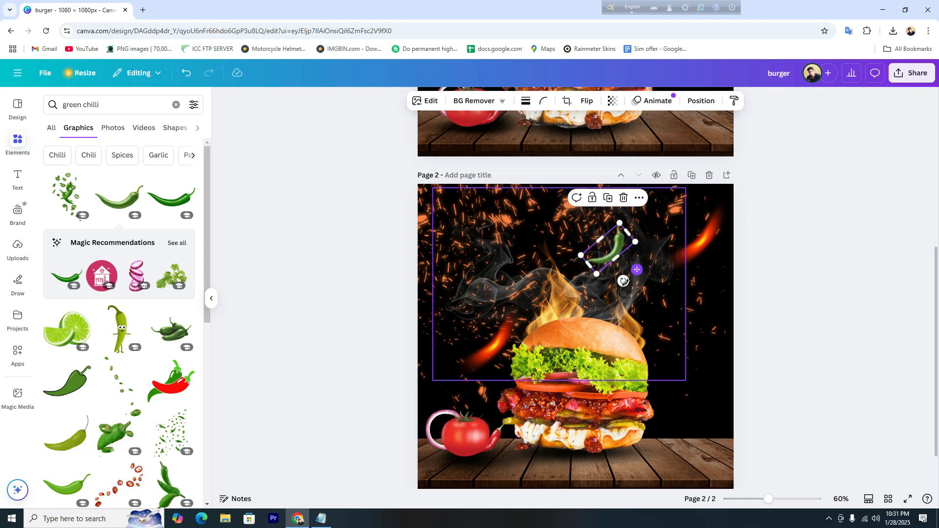
pyautogui.moveTo(623, 281); pyautogui.dragTo(615, 286)
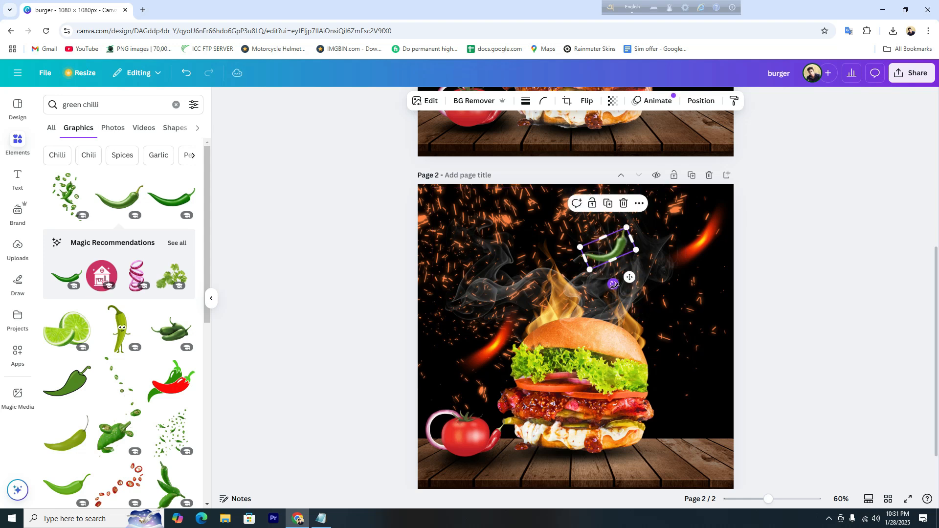
# Increase the green chilli's whole-image blur intensity and compare it with the one on page 1.
pyautogui.click(429, 104)
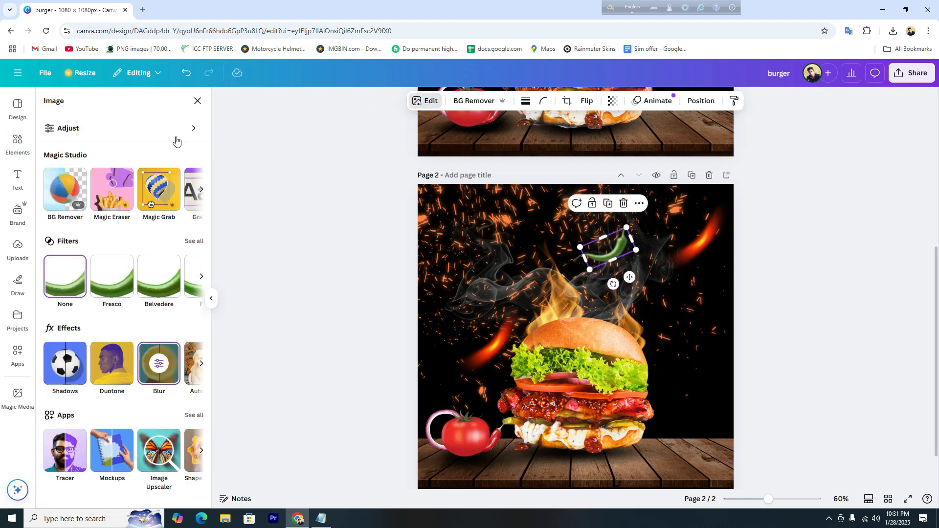
pyautogui.click(171, 369)
pyautogui.moveTo(122, 177); pyautogui.dragTo(144, 177)
pyautogui.click(49, 101)
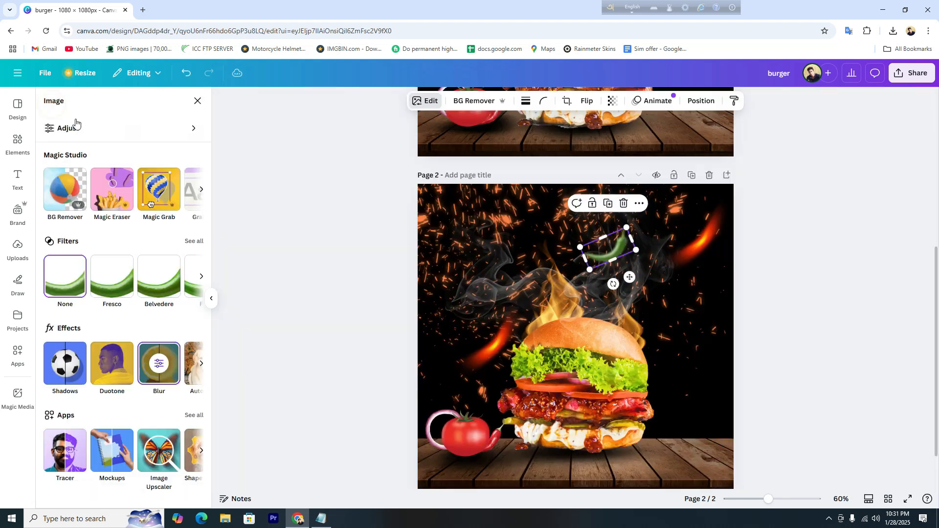
pyautogui.click(801, 268)
pyautogui.scroll(5, 665, 297)
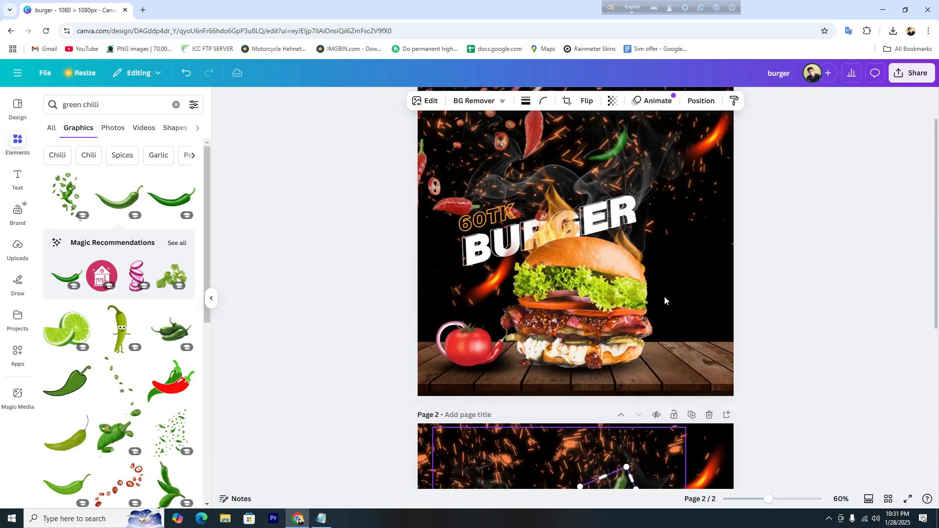
pyautogui.scroll(-4, 785, 318)
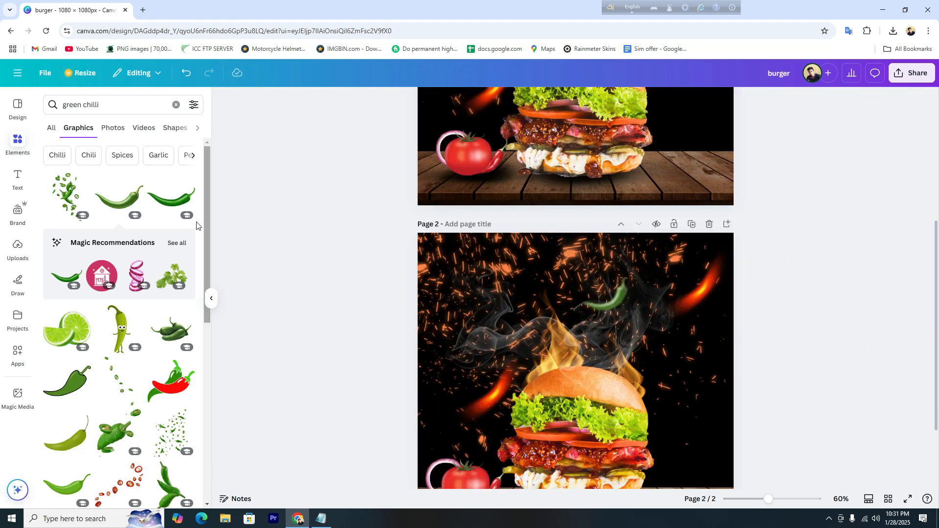
pyautogui.scroll(-3, 118, 360)
pyautogui.scroll(3, 122, 372)
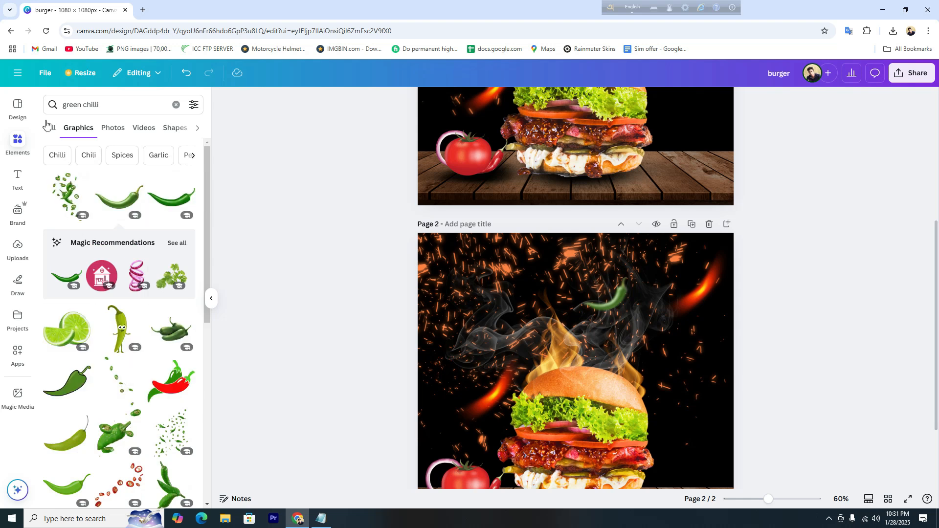
# Search the graphics for "onion ring" and add the slanted narrow purple-and-white ring to page 2.
pyautogui.moveTo(113, 104); pyautogui.dragTo(62, 106)
pyautogui.write('onion')
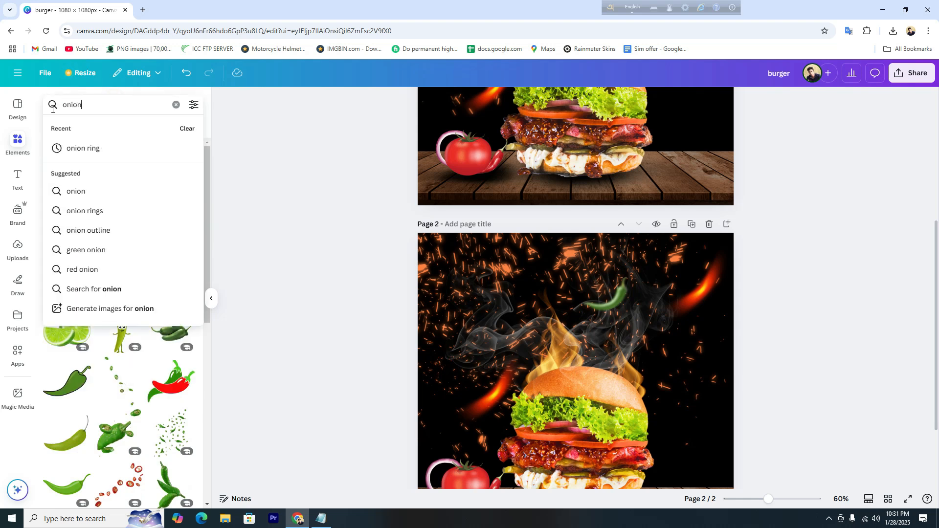
pyautogui.click(88, 147)
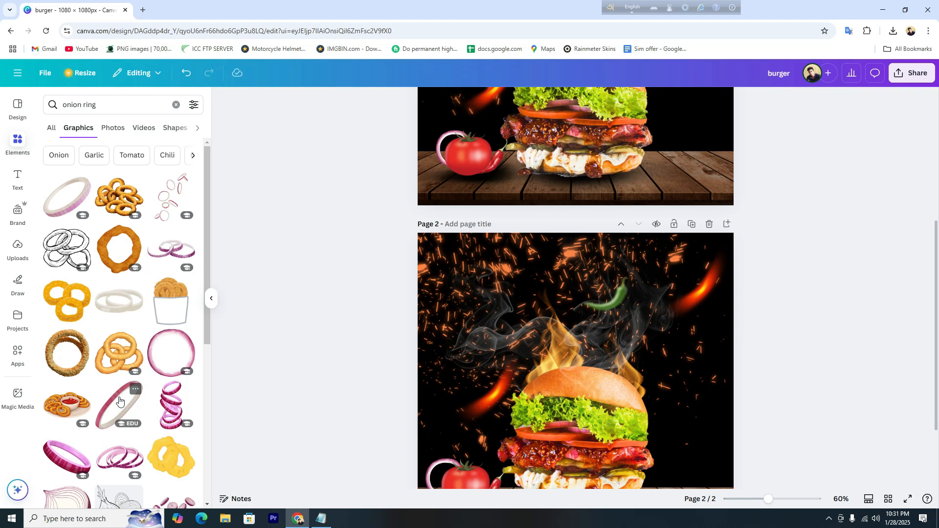
pyautogui.click(119, 402)
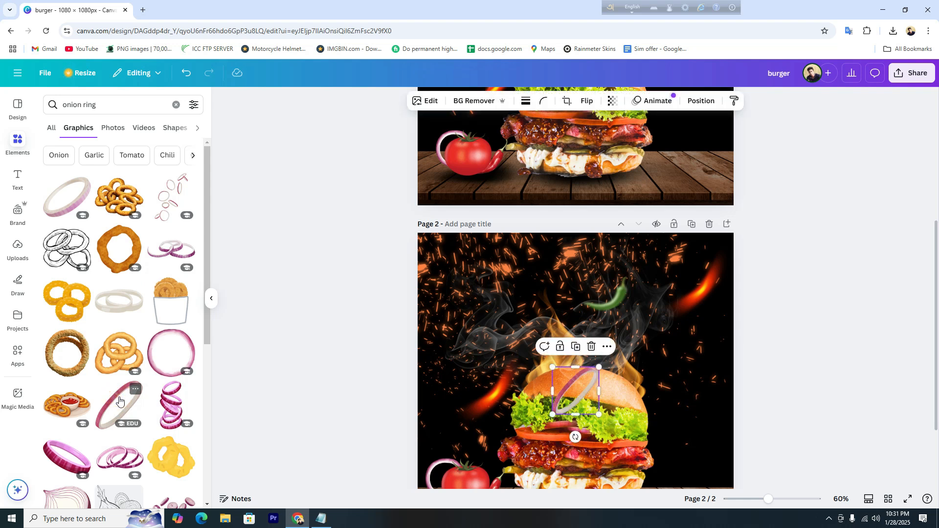
# Move the onion ring to page 2's upper edge, partly off the page, using page 1's ring as reference.
pyautogui.moveTo(574, 375); pyautogui.dragTo(527, 238)
pyautogui.scroll(5, 814, 304)
pyautogui.scroll(-5, 803, 308)
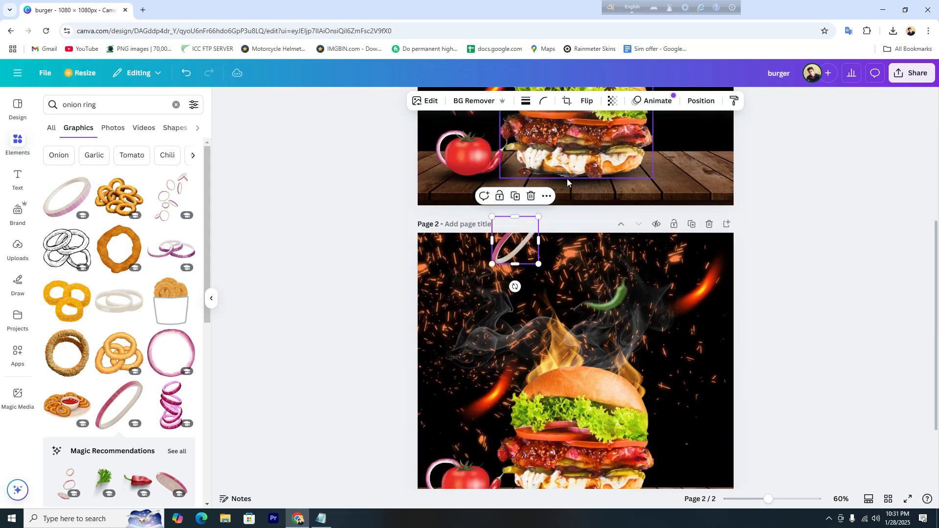
# Apply a strong Blur effect to the whole image of the onion ring at page 2's upper edge.
pyautogui.click(431, 101)
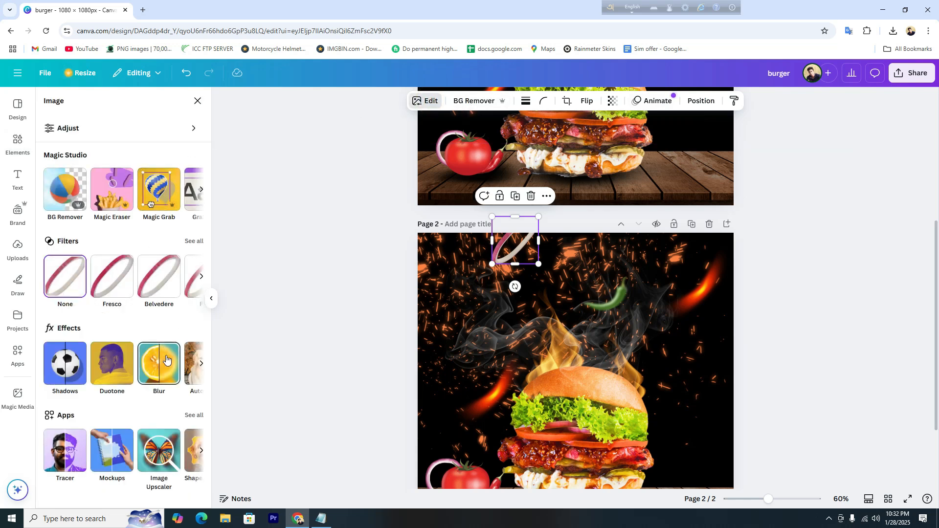
pyautogui.click(166, 360)
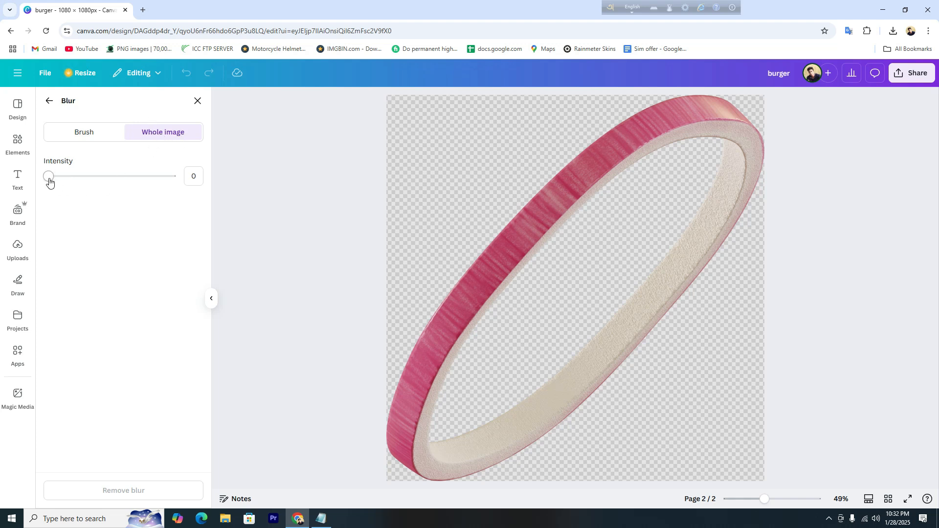
pyautogui.moveTo(49, 180); pyautogui.dragTo(142, 177)
pyautogui.click(49, 100)
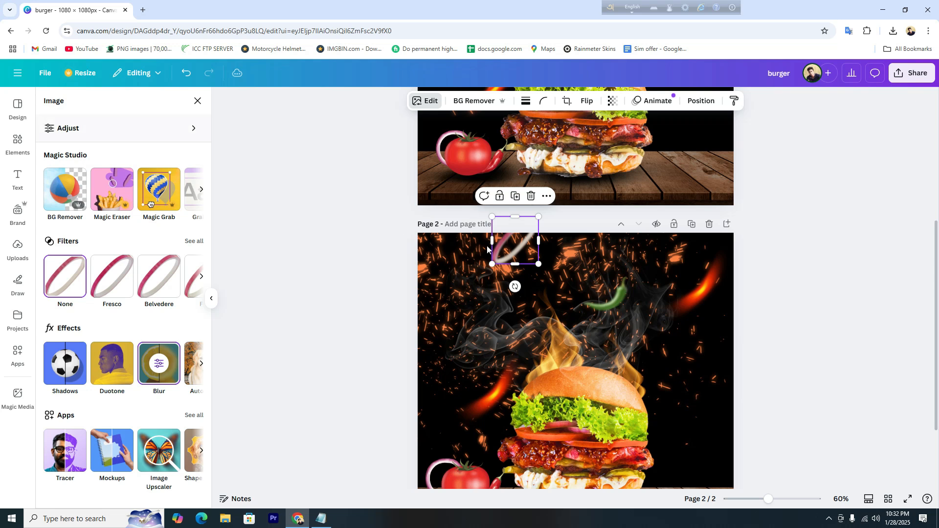
pyautogui.click(891, 270)
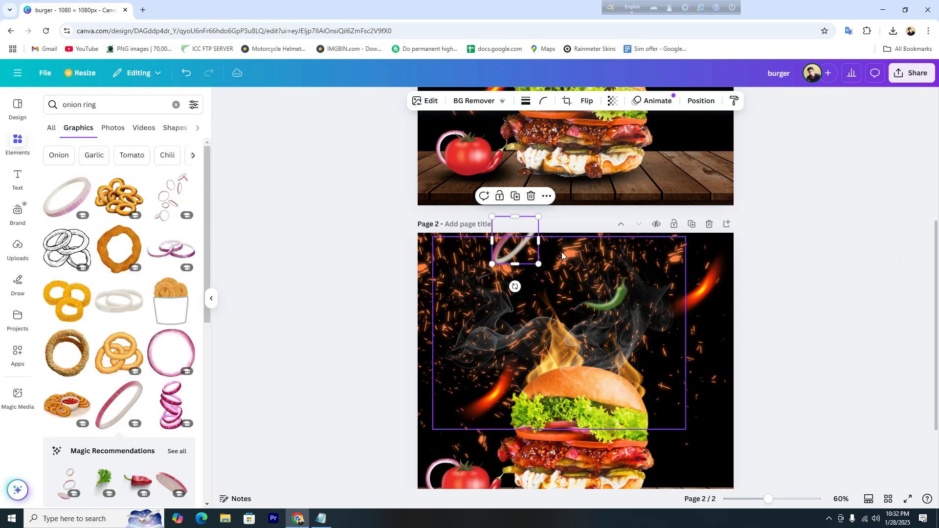
pyautogui.click(750, 268)
# Search the graphics for "red chilli" and add the scattered whole and sliced red chillies to page 2.
pyautogui.scroll(-2, 751, 274)
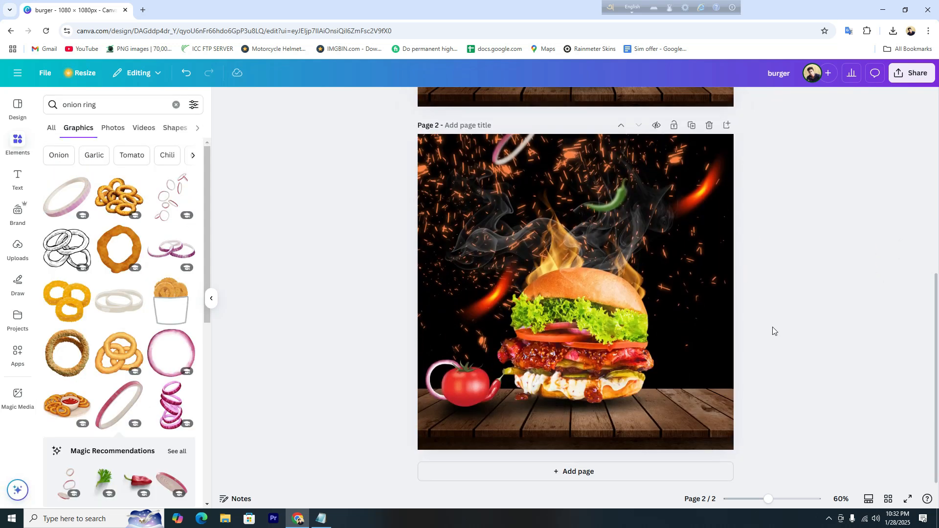
pyautogui.scroll(6, 773, 331)
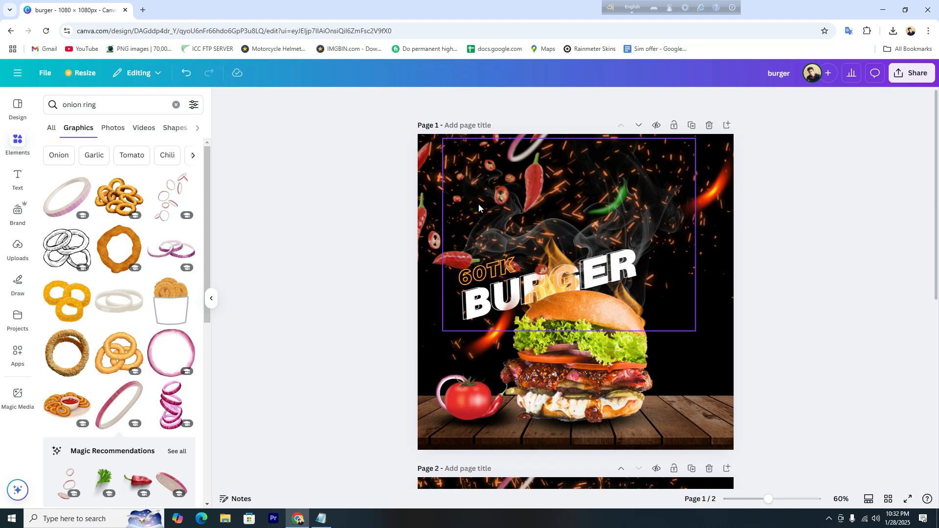
pyautogui.scroll(-5, 778, 254)
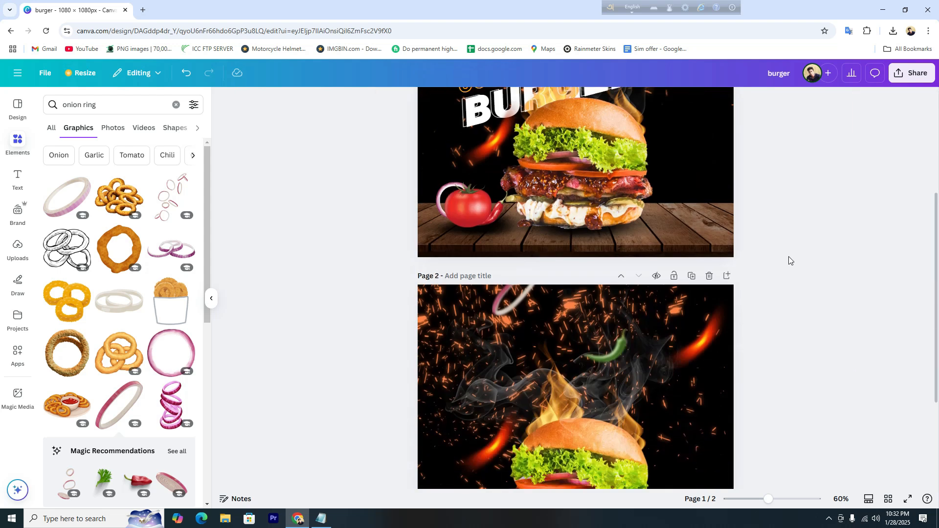
pyautogui.click(109, 106)
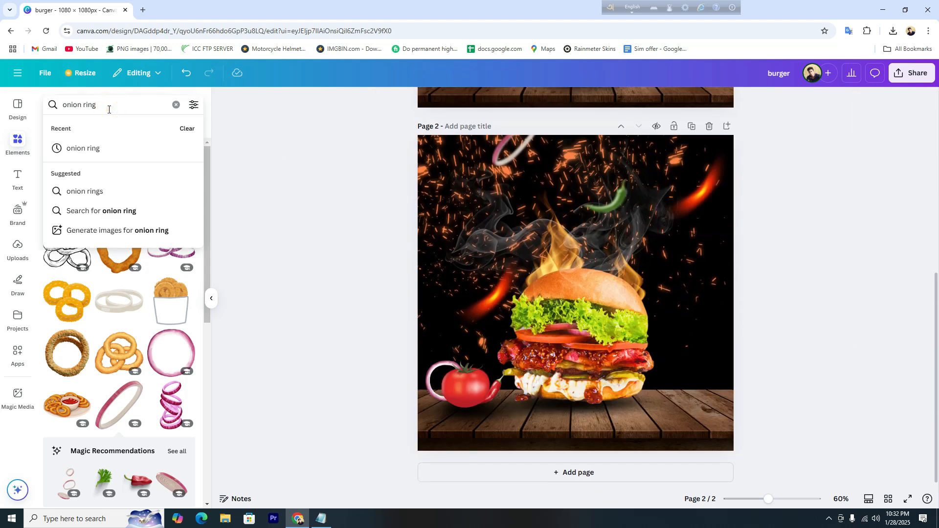
pyautogui.press('BackSpace')
pyautogui.press('BackSpace')
pyautogui.press('BackSpace')
pyautogui.press('BackSpace')
pyautogui.press('BackSpace')
pyautogui.press('BackSpace')
pyautogui.press('BackSpace')
pyautogui.press('BackSpace')
pyautogui.press('BackSpace')
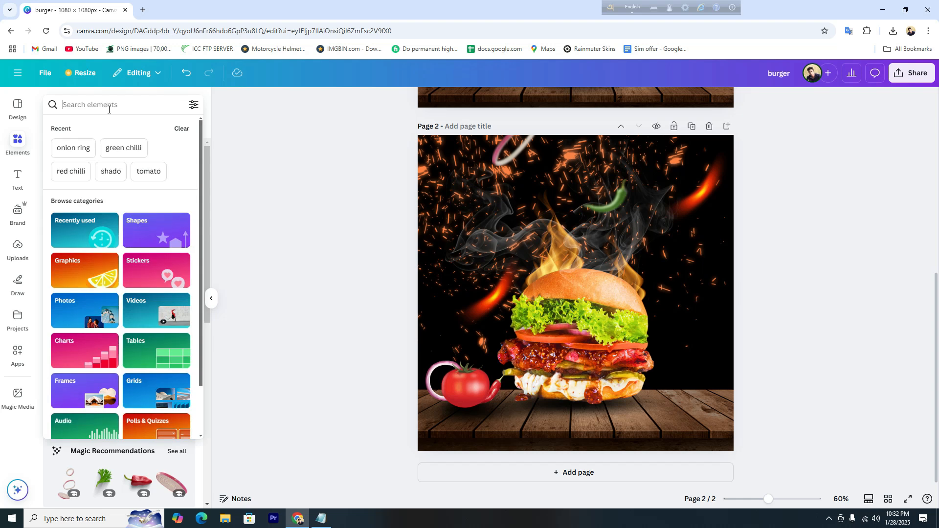
pyautogui.write('red')
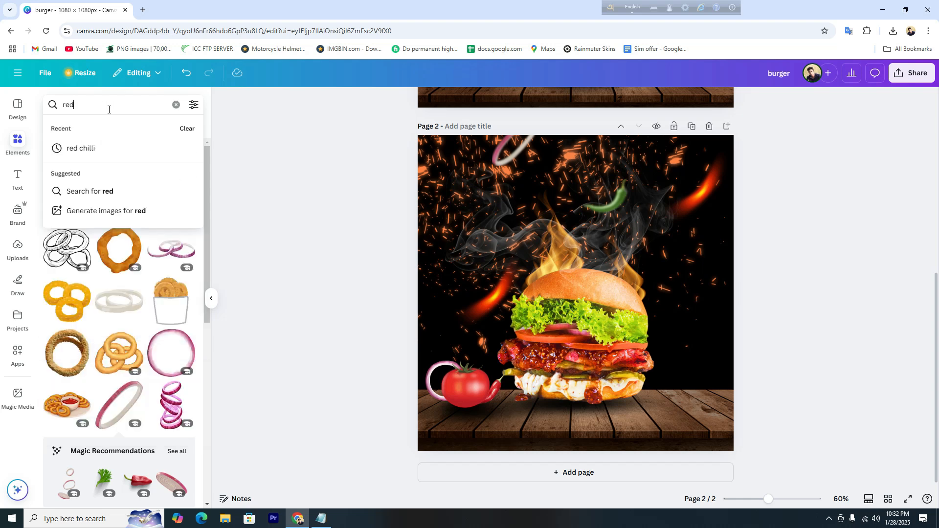
pyautogui.click(91, 148)
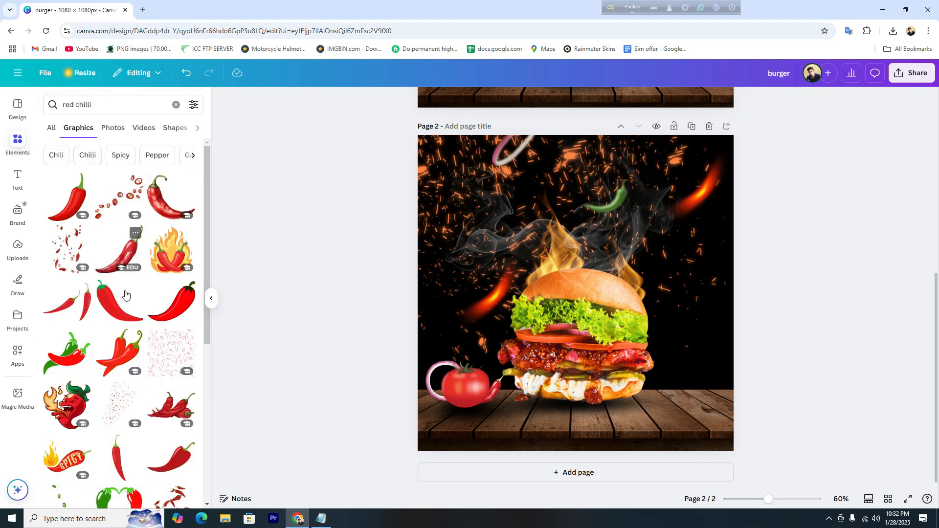
pyautogui.click(64, 253)
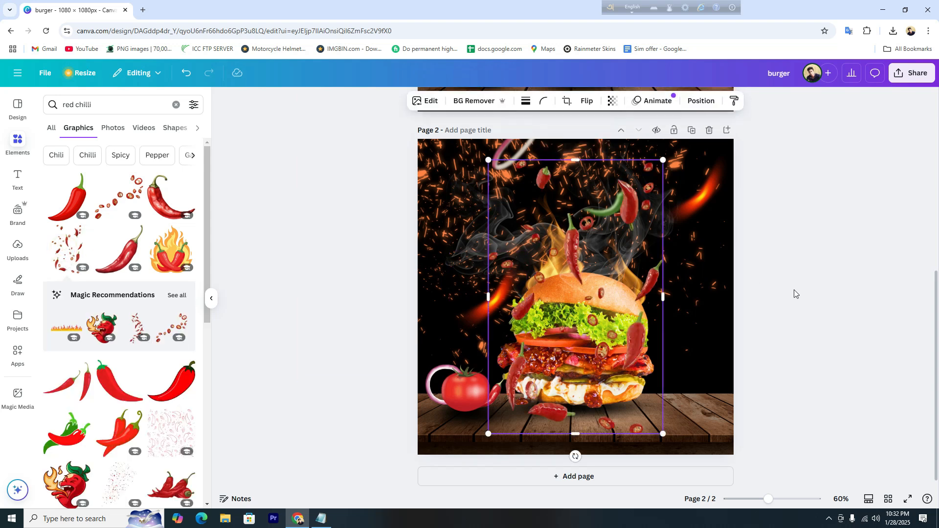
# Place the scattered chillies over page 2's upper-left corner as on page 1 and send them one layer backward, behind the onion ring.
pyautogui.scroll(5, 794, 291)
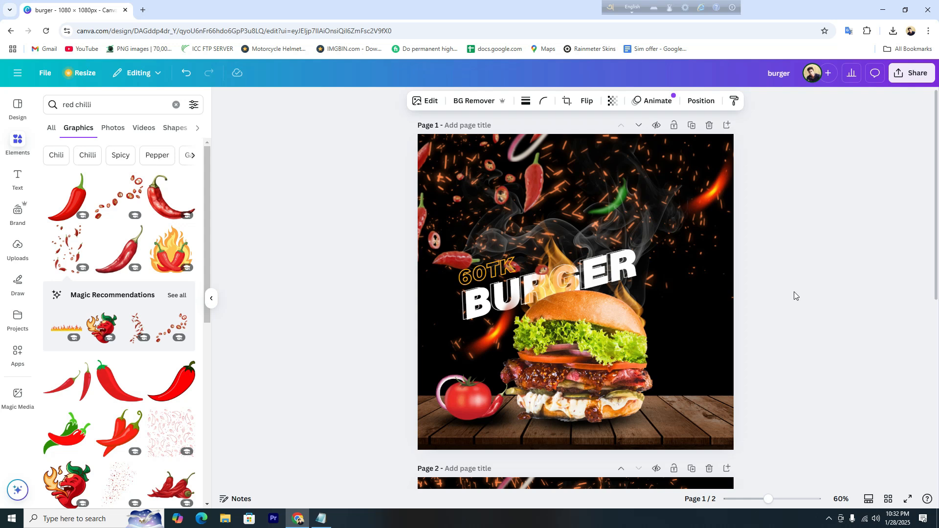
pyautogui.scroll(-5, 794, 292)
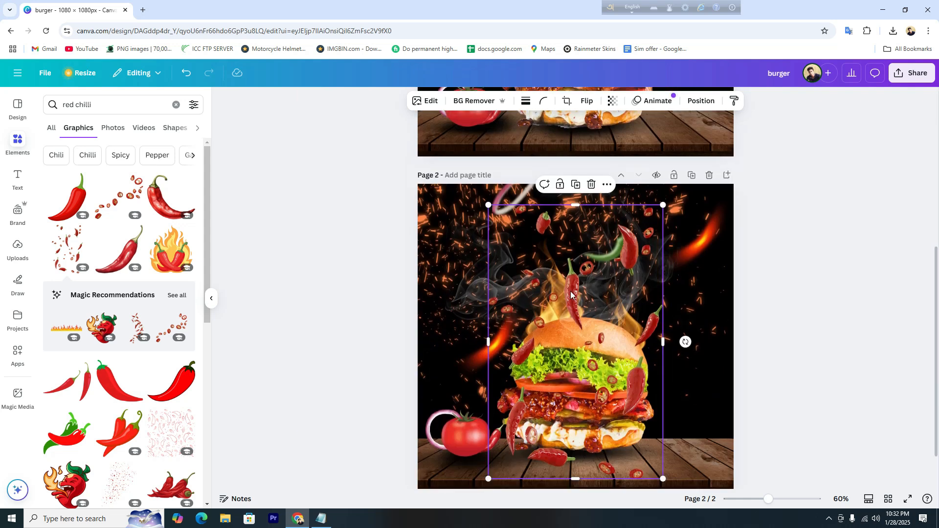
pyautogui.moveTo(565, 294); pyautogui.dragTo(478, 133)
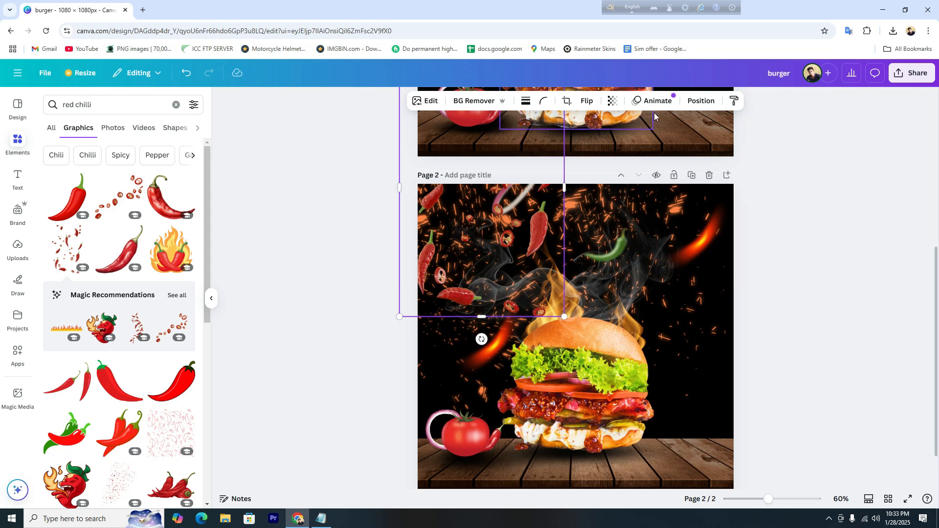
pyautogui.click(698, 103)
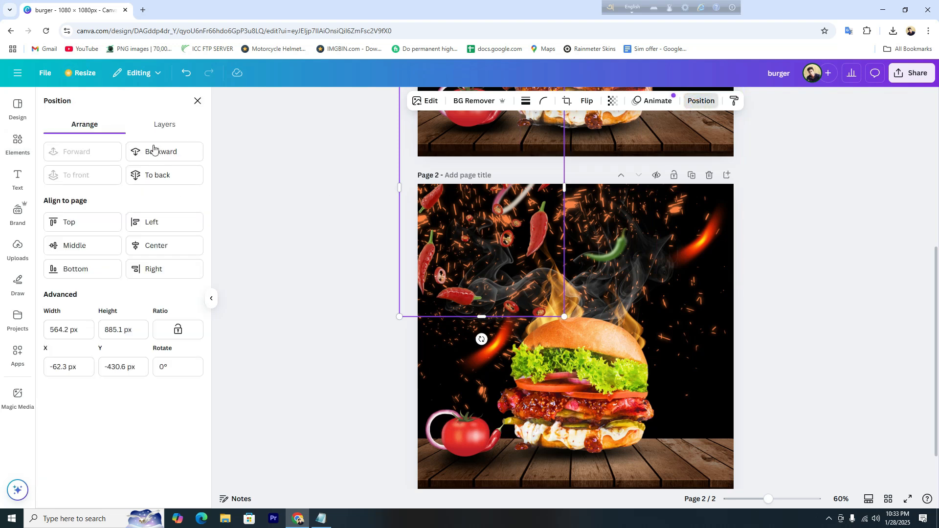
pyautogui.click(154, 148)
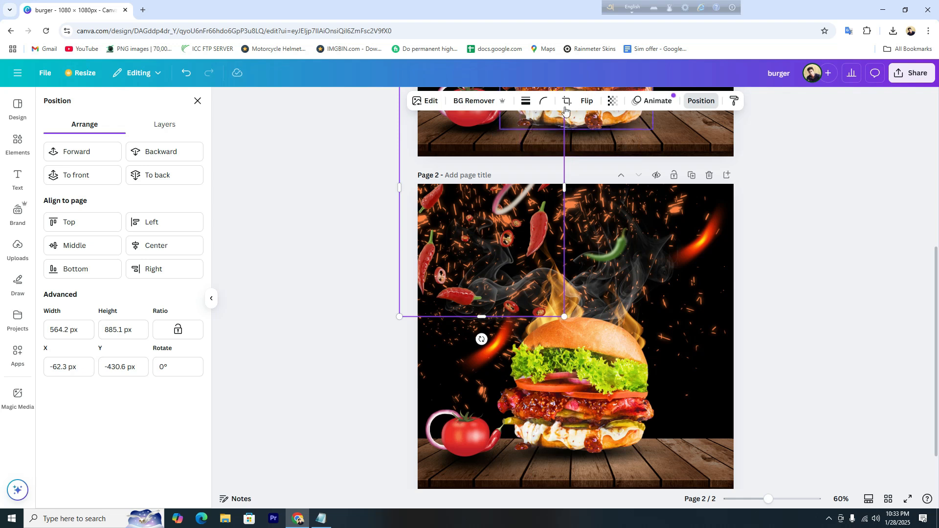
# Apply a slight Blur effect to the whole image of page 2's scattered red chillies.
pyautogui.click(417, 106)
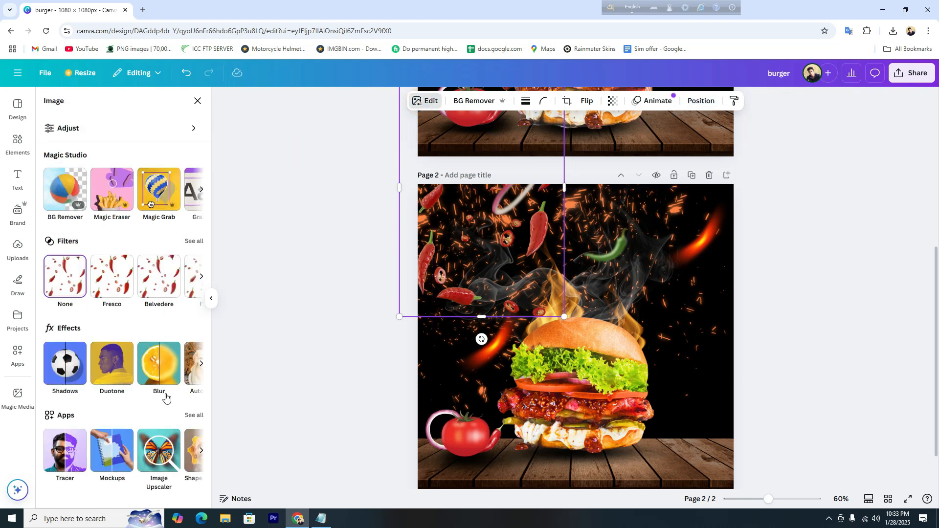
pyautogui.click(159, 355)
pyautogui.moveTo(51, 176)
pyautogui.mouseDown()
pyautogui.moveTo(84, 177)
pyautogui.moveTo(62, 177)
pyautogui.mouseUp()
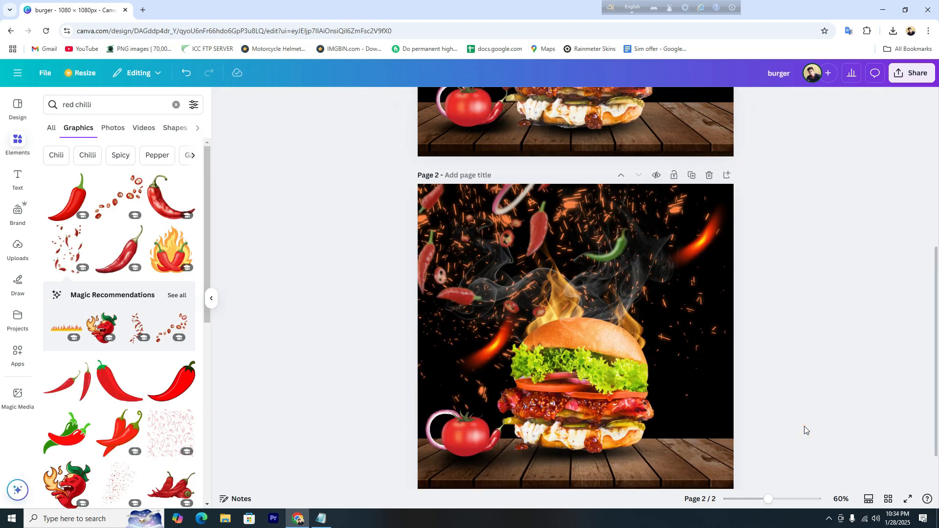
pyautogui.scroll(-1, 805, 427)
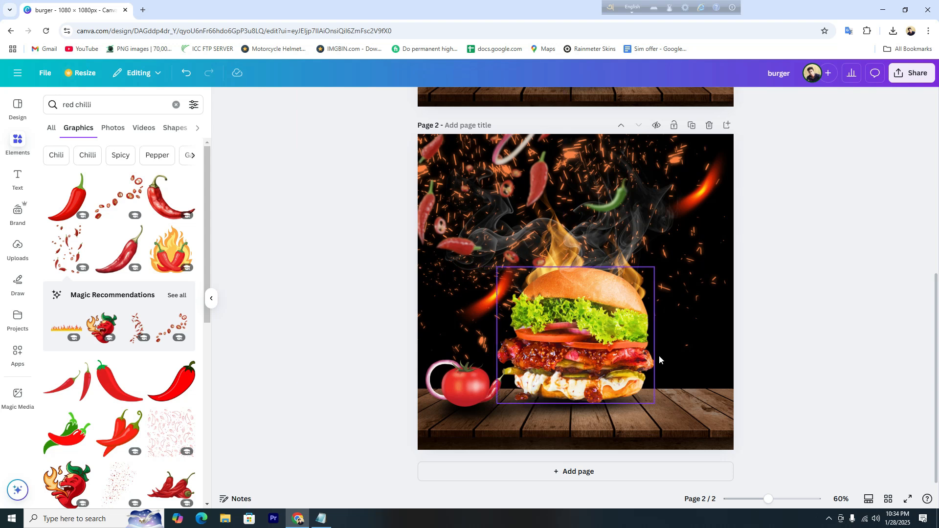
pyautogui.scroll(5, 811, 358)
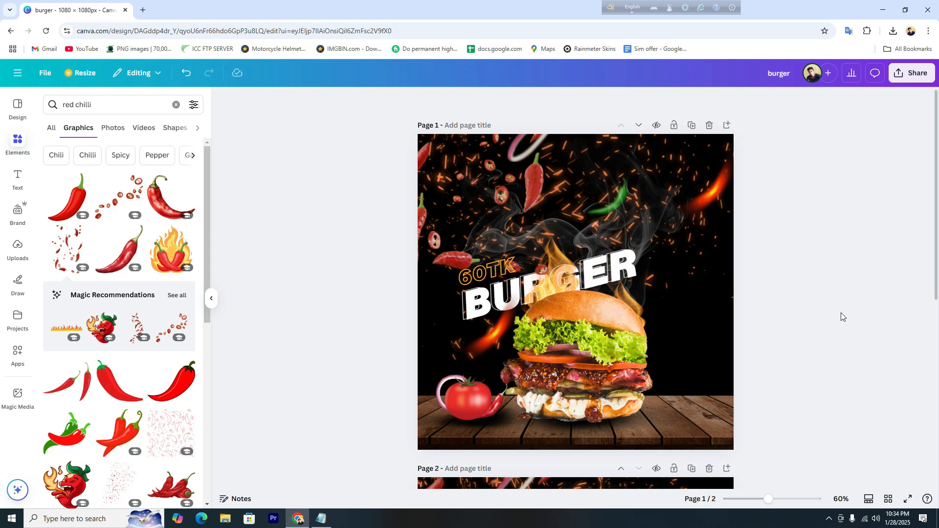
pyautogui.scroll(-3, 842, 316)
pyautogui.click(321, 519)
pyautogui.moveTo(406, 77); pyautogui.dragTo(373, 78)
pyautogui.click(352, 277)
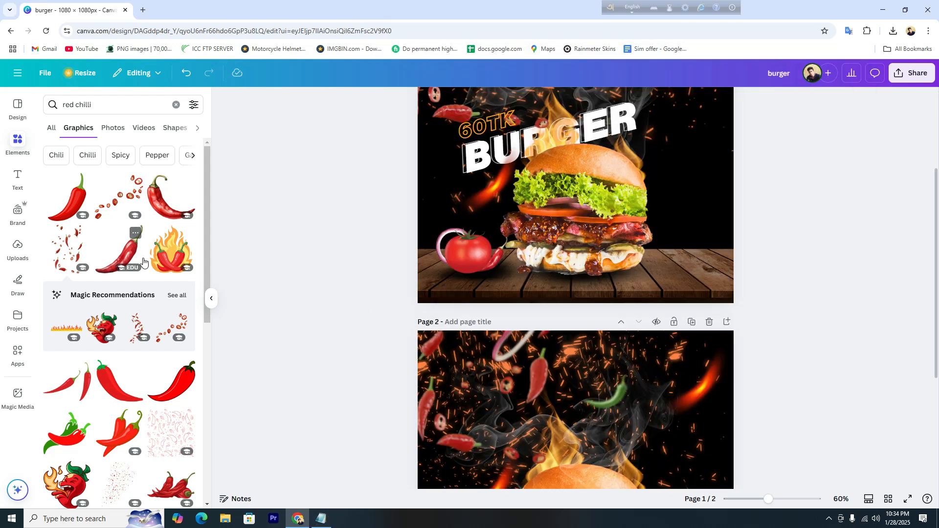
pyautogui.scroll(-4, 380, 313)
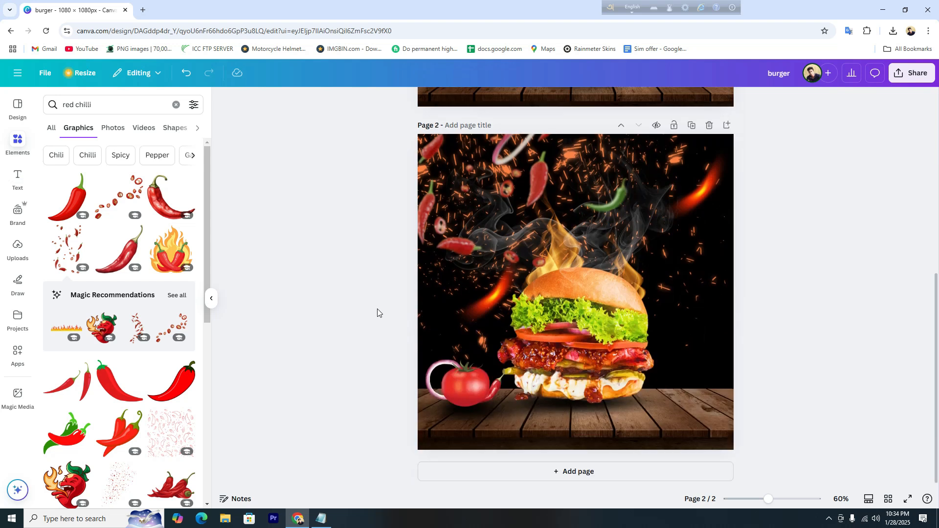
# Add a heading reading "Burgre" to page 2 and set it in uppercase.
pyautogui.click(18, 179)
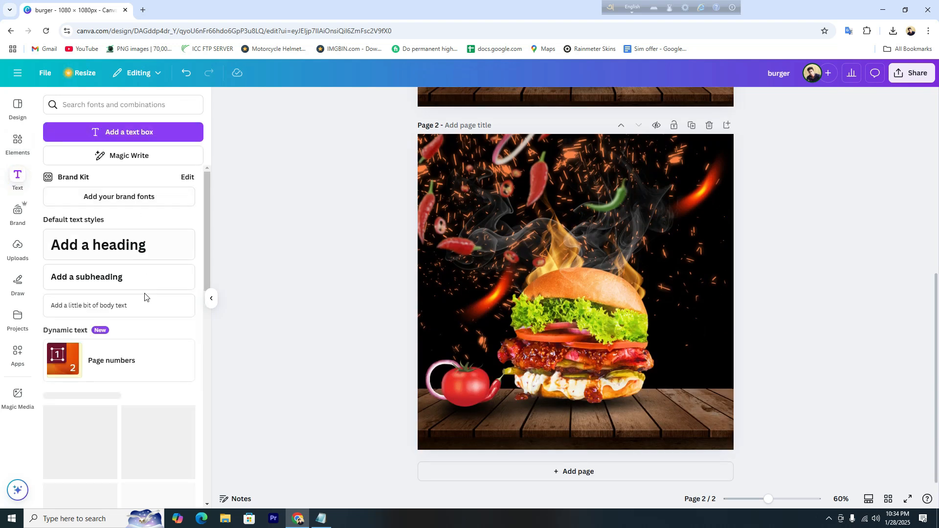
pyautogui.click(96, 247)
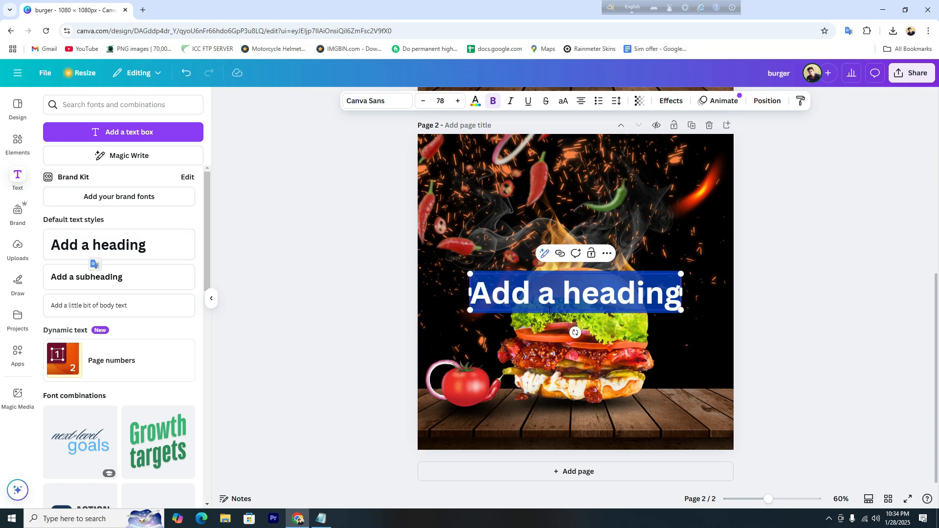
pyautogui.write('Burgre')
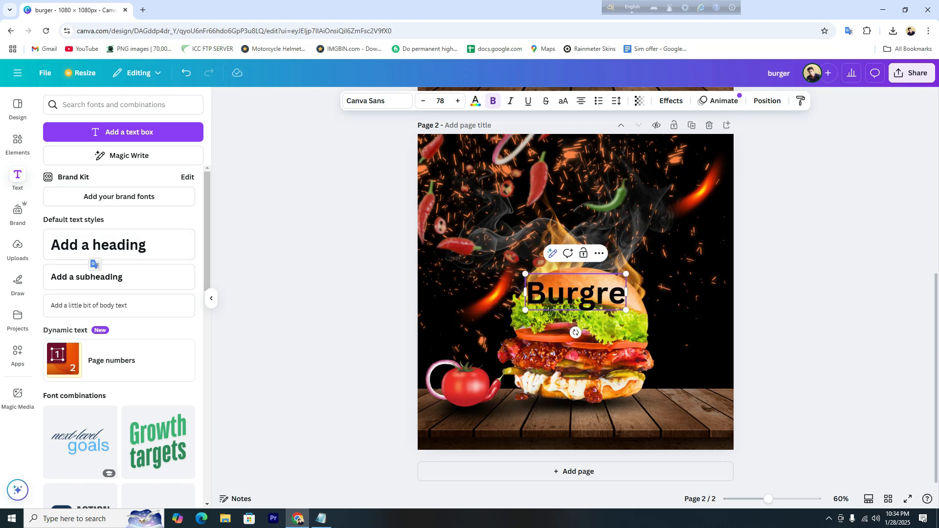
pyautogui.press('Escape')
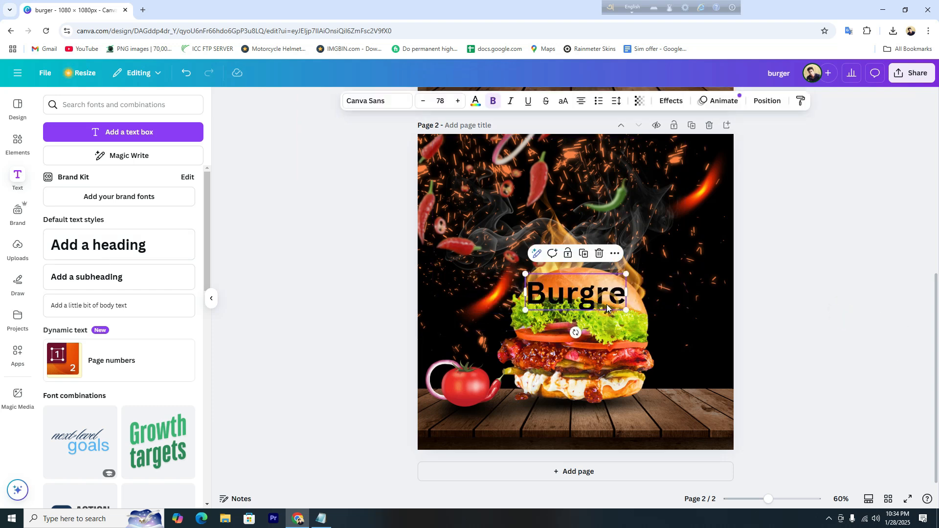
pyautogui.click(563, 101)
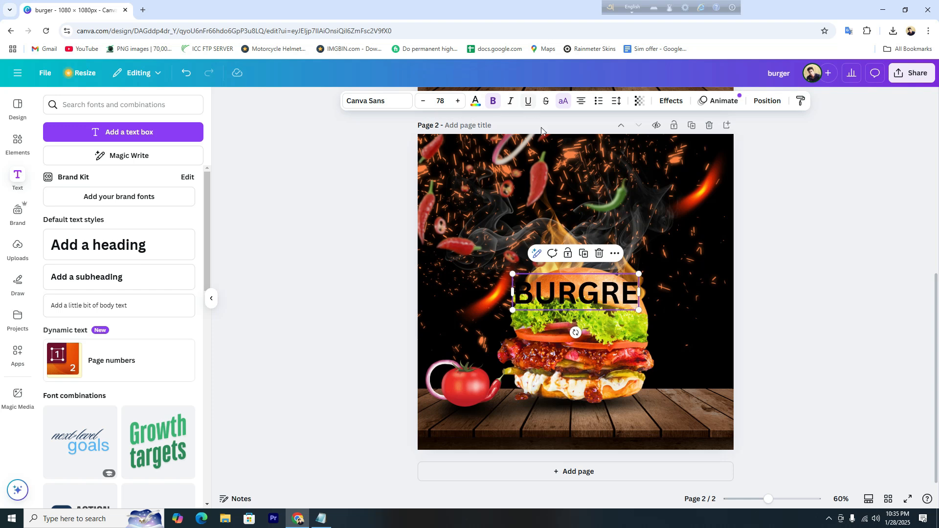
# Format page 2's heading in white with the Helvetica Now Black font and italics.
pyautogui.click(475, 102)
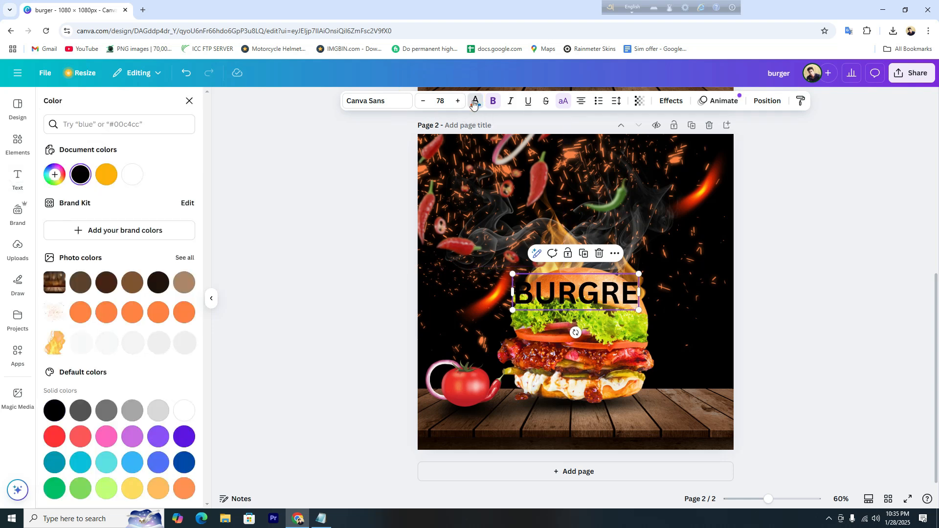
pyautogui.click(132, 176)
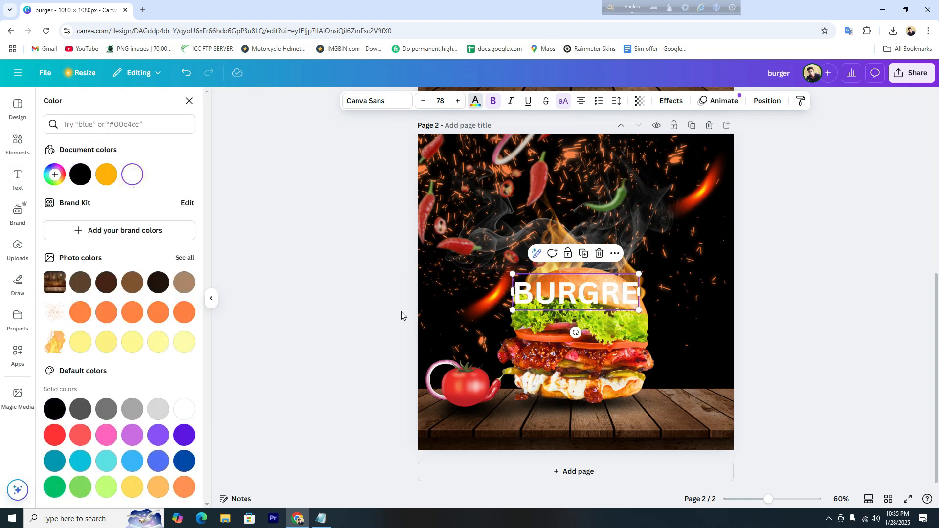
pyautogui.click(366, 102)
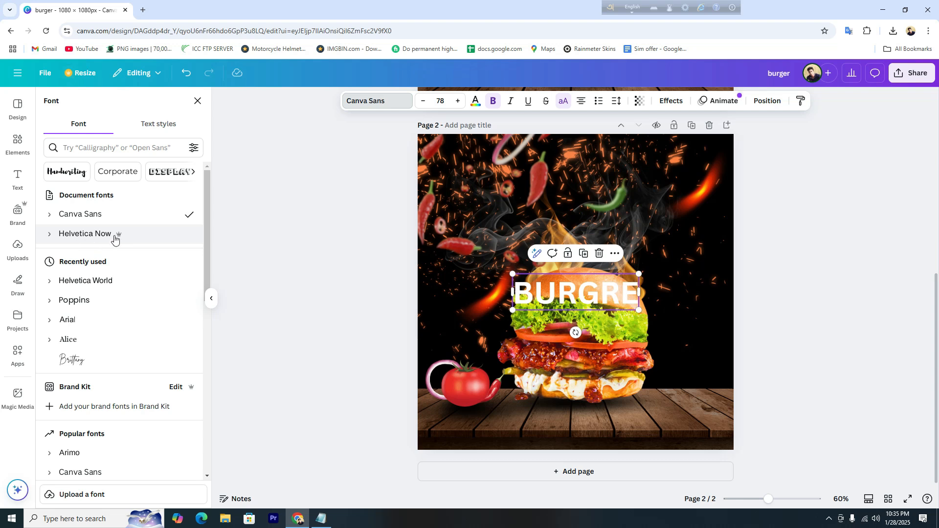
pyautogui.click(50, 236)
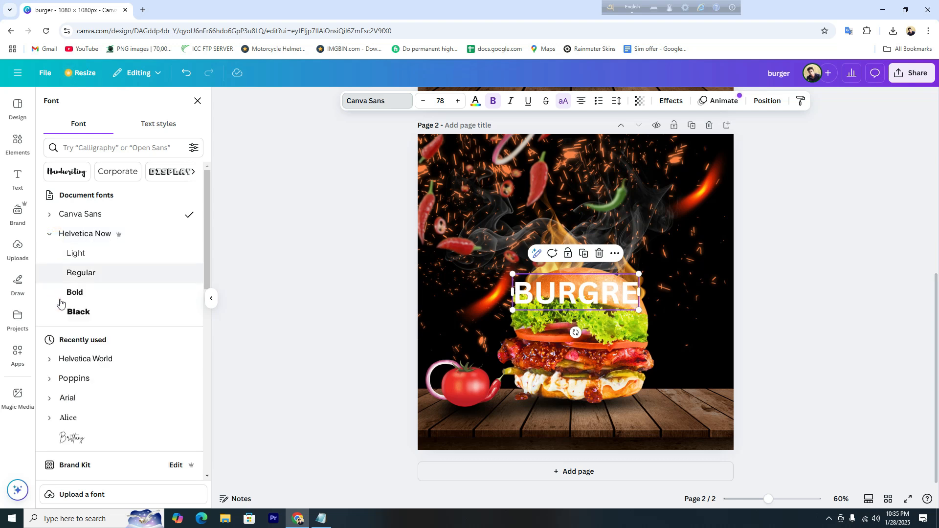
pyautogui.click(77, 316)
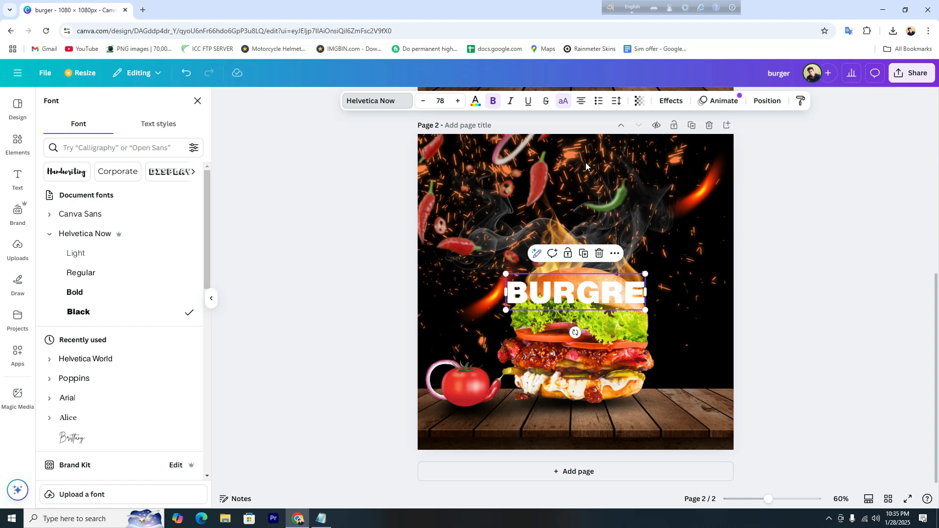
pyautogui.click(511, 101)
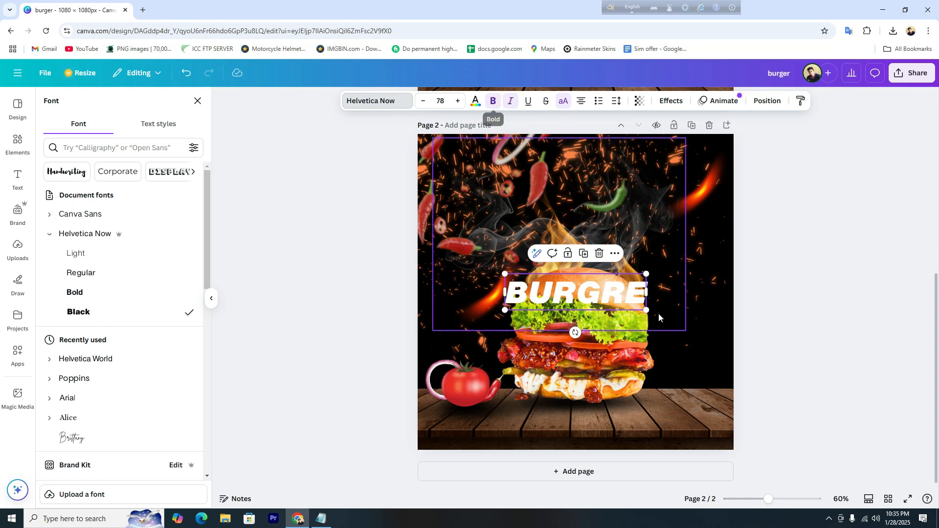
# Rotate page 2's heading to about -10°, enlarge it to font size 103, and place it over the top of the burger.
pyautogui.moveTo(620, 300); pyautogui.dragTo(603, 254)
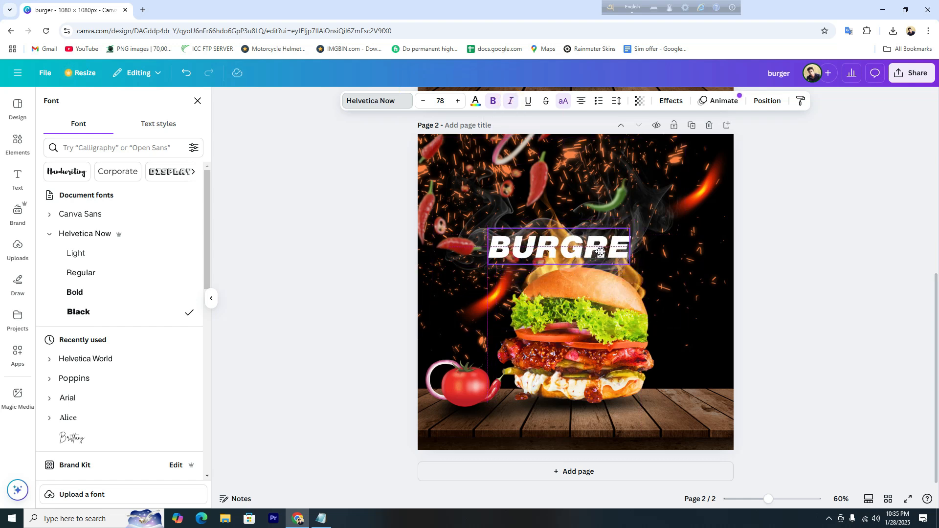
pyautogui.moveTo(559, 289)
pyautogui.mouseDown()
pyautogui.moveTo(547, 295)
pyautogui.moveTo(568, 285)
pyautogui.mouseUp()
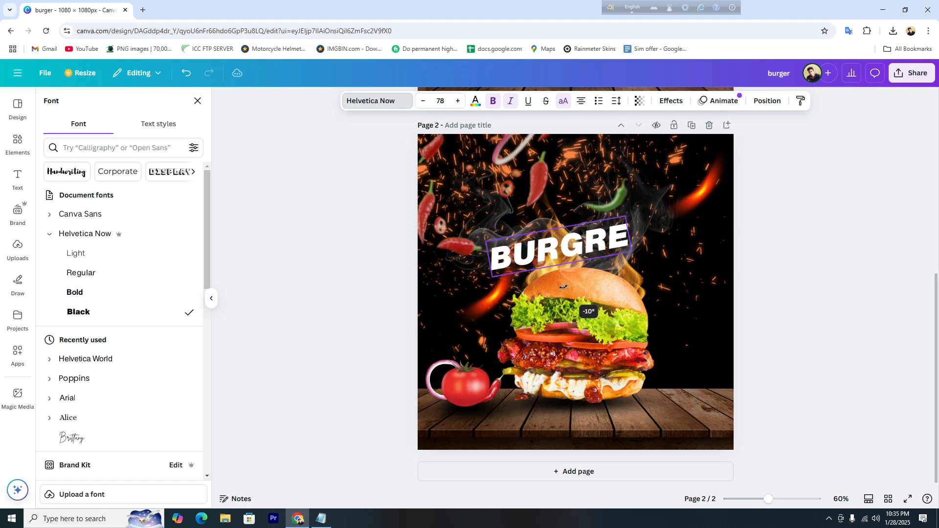
pyautogui.moveTo(632, 247); pyautogui.dragTo(679, 255)
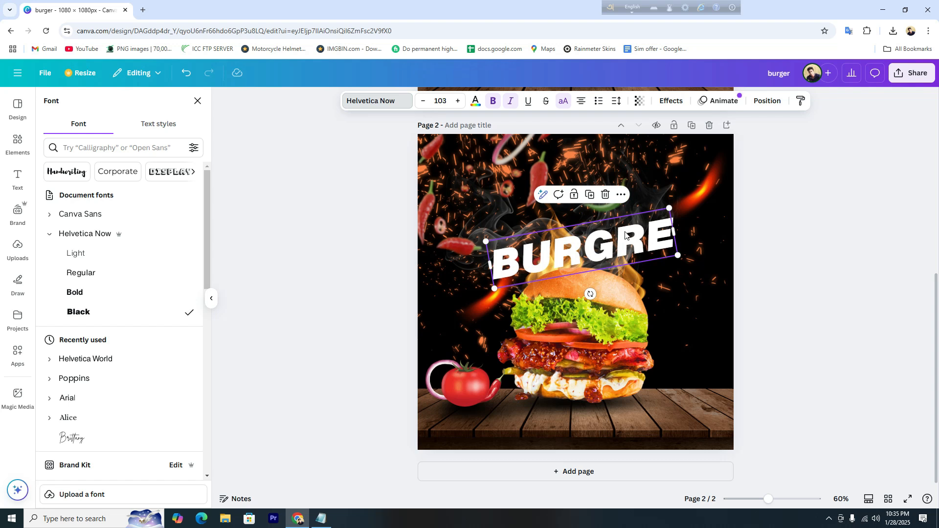
pyautogui.moveTo(626, 235); pyautogui.dragTo(597, 250)
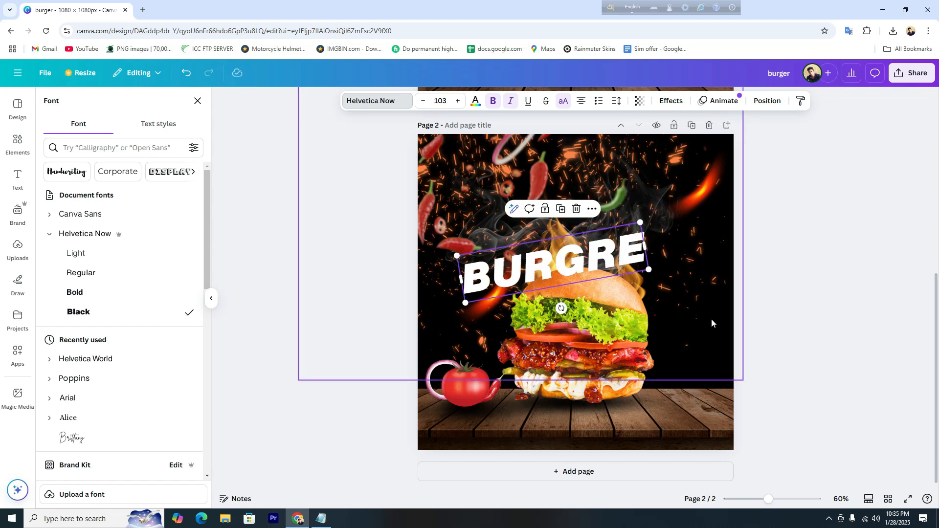
# Send page 2's heading backward until it sits behind the burger, and shift it slightly up and right.
pyautogui.click(758, 102)
pyautogui.click(178, 153)
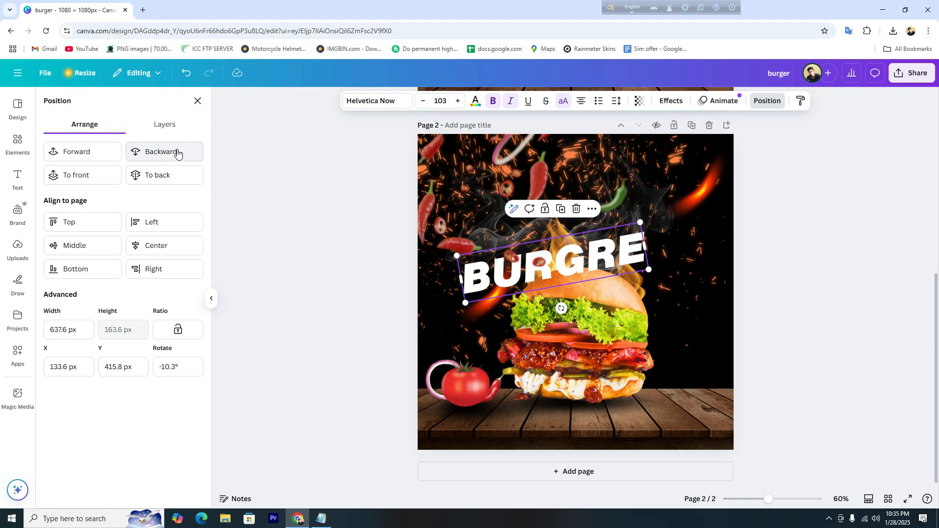
pyautogui.click(178, 153)
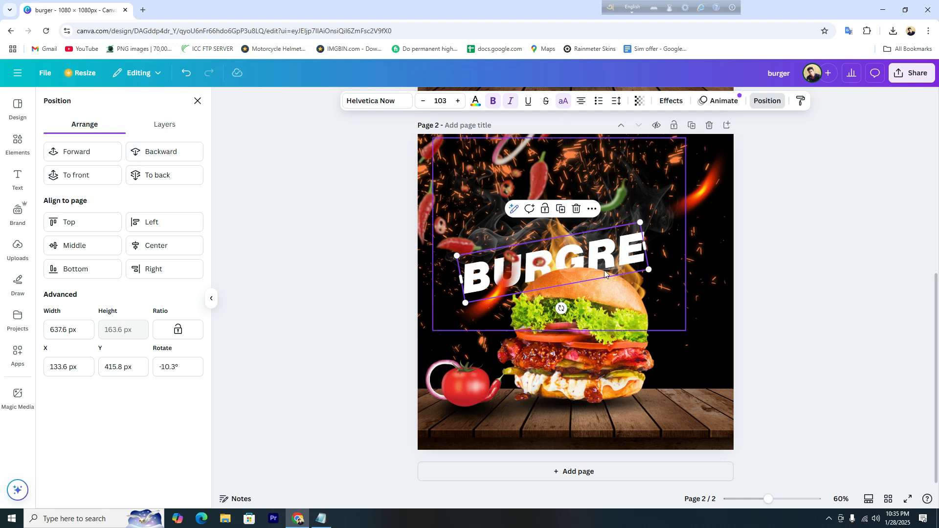
pyautogui.moveTo(593, 256); pyautogui.dragTo(598, 253)
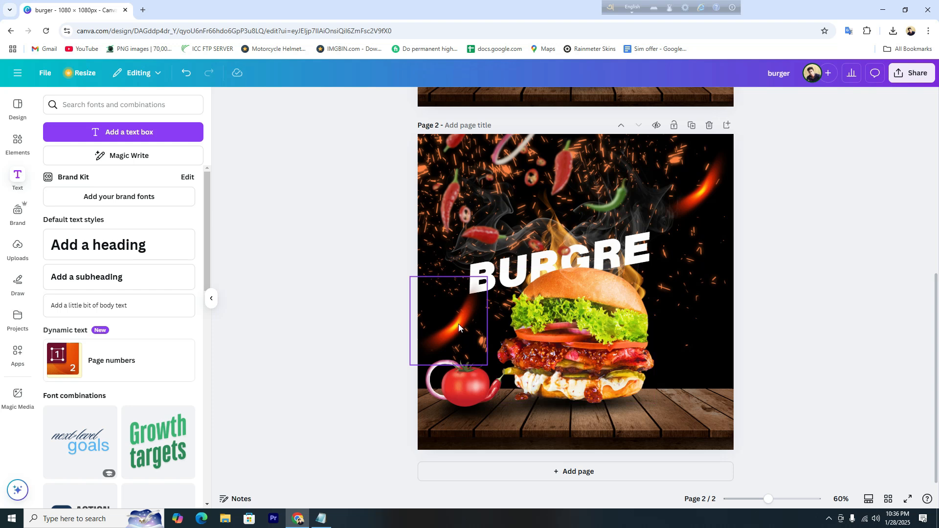
# Move page 2's lower-left flame right, next to the burger, and compare the layout with page 1.
pyautogui.moveTo(459, 324); pyautogui.dragTo(489, 320)
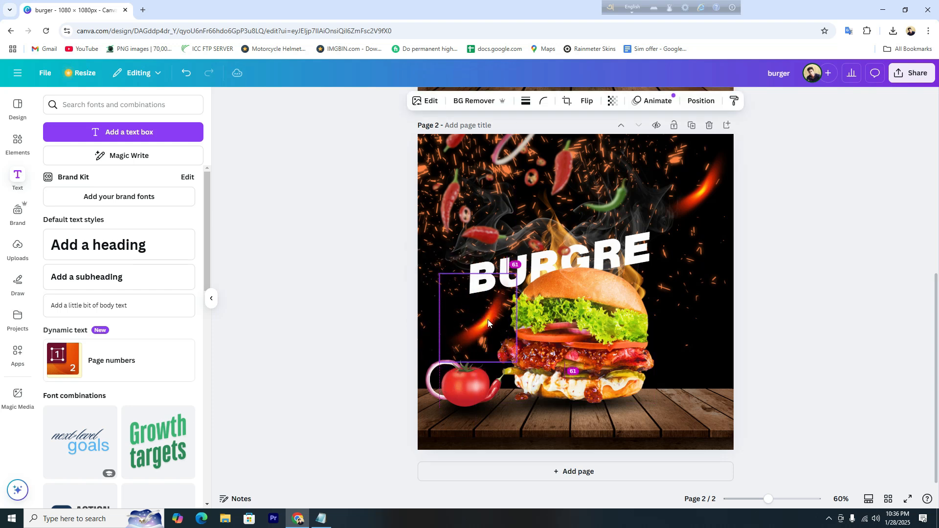
pyautogui.click(763, 272)
pyautogui.scroll(2, 764, 273)
pyautogui.scroll(4, 765, 273)
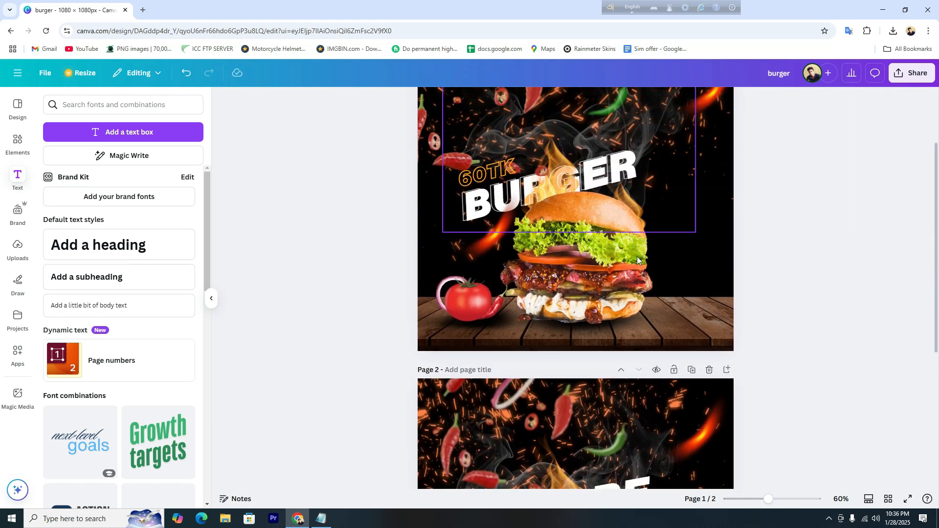
pyautogui.scroll(-4, 787, 342)
# Pick the heading from page 2's layers beneath the smoke and move it slightly up and right.
pyautogui.click(601, 356)
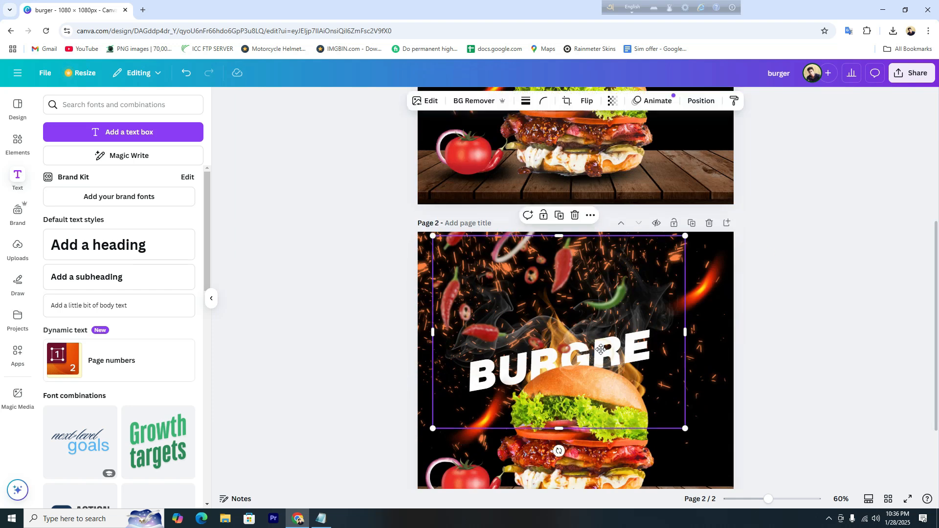
pyautogui.click(451, 385)
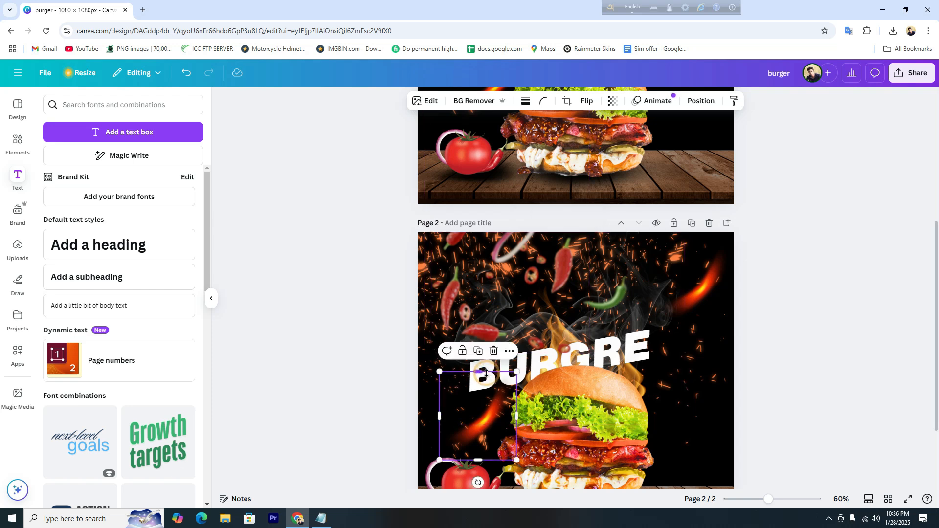
pyautogui.click(540, 360)
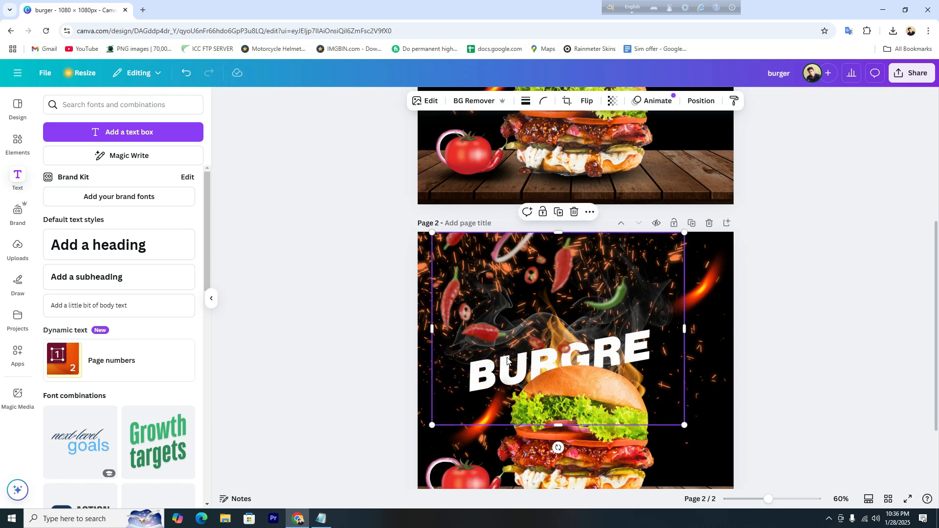
pyautogui.click(701, 101)
pyautogui.click(172, 126)
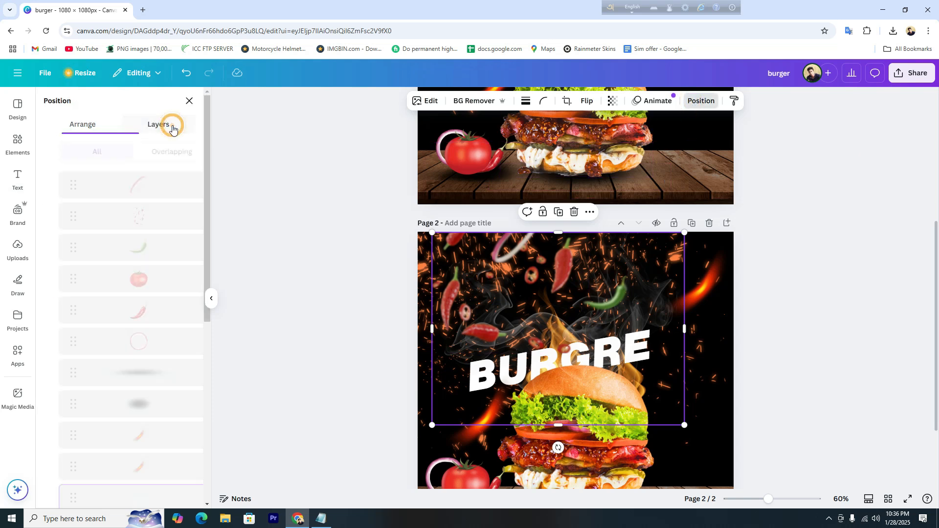
pyautogui.scroll(-6, 156, 271)
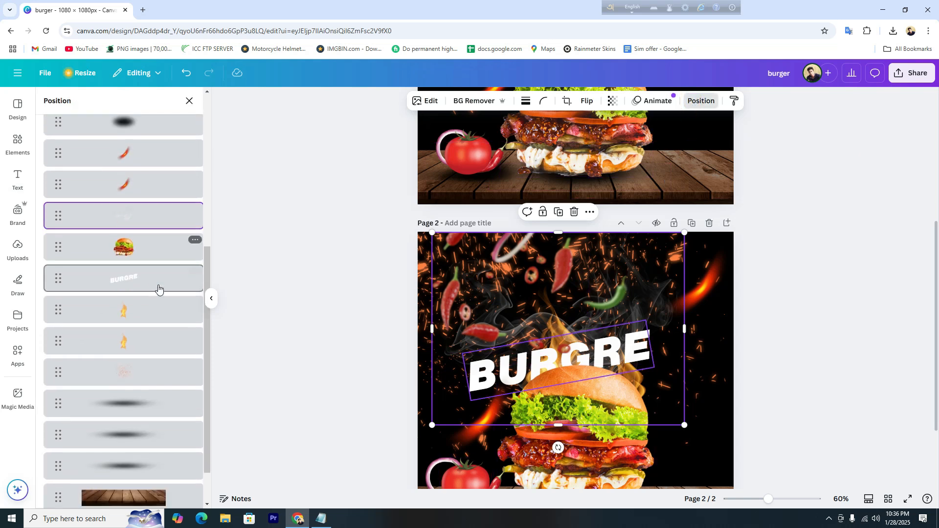
pyautogui.click(144, 276)
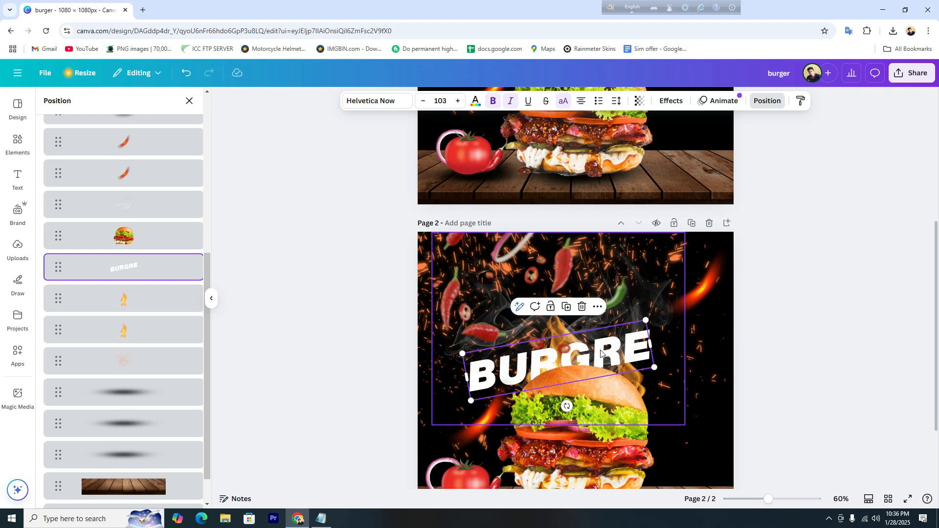
pyautogui.moveTo(602, 352); pyautogui.dragTo(609, 347)
pyautogui.click(773, 333)
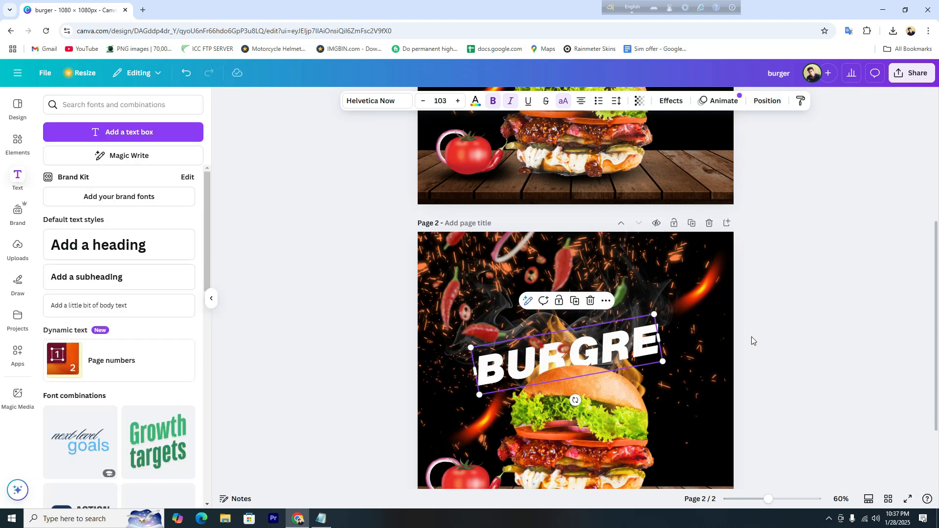
# Duplicate page 2's heading and give the copy a Hollow effect with thickness 14.
pyautogui.click(576, 301)
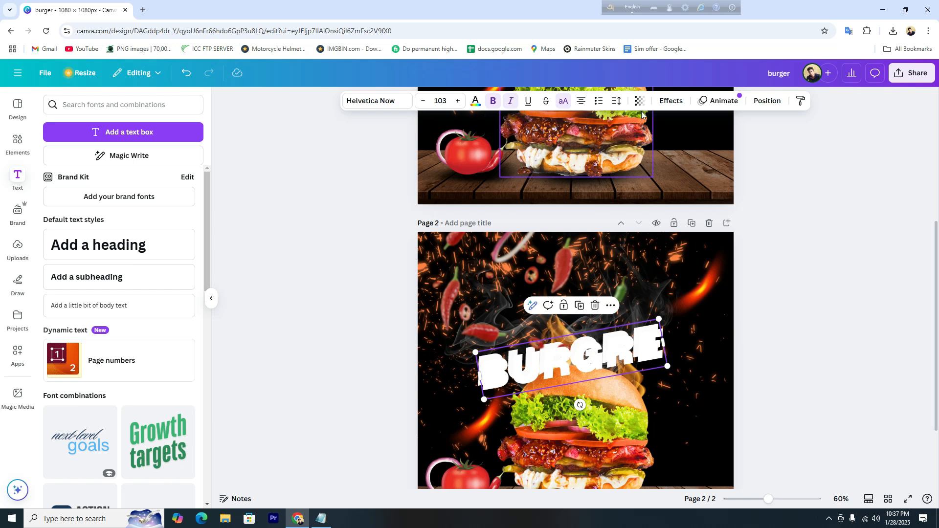
pyautogui.click(671, 101)
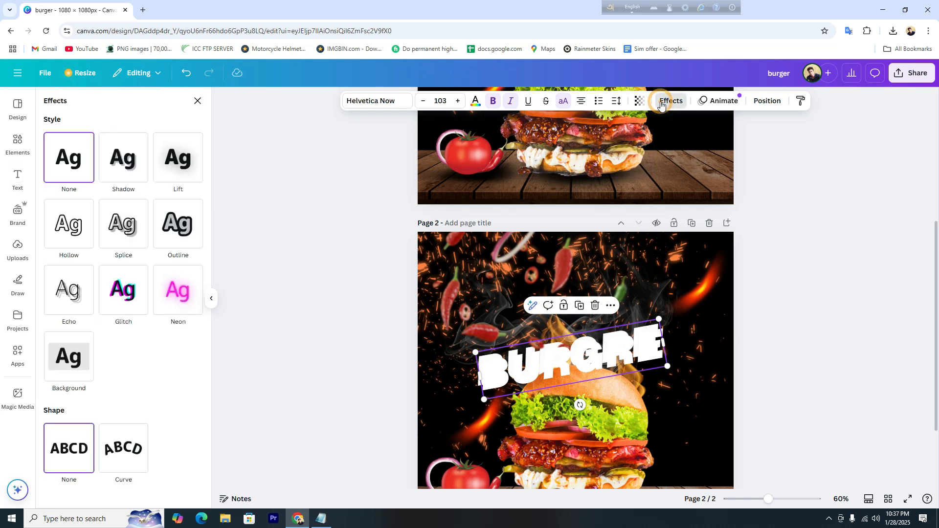
pyautogui.click(62, 241)
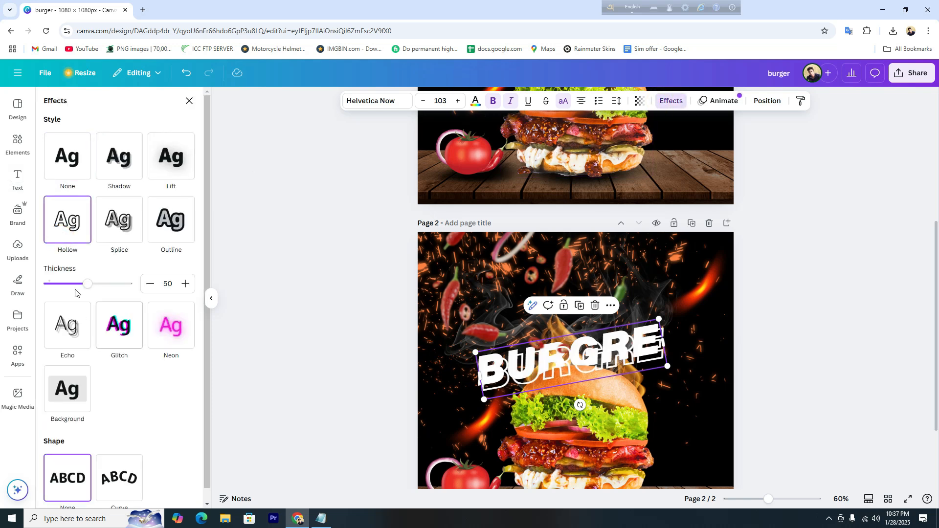
pyautogui.moveTo(85, 285); pyautogui.dragTo(58, 287)
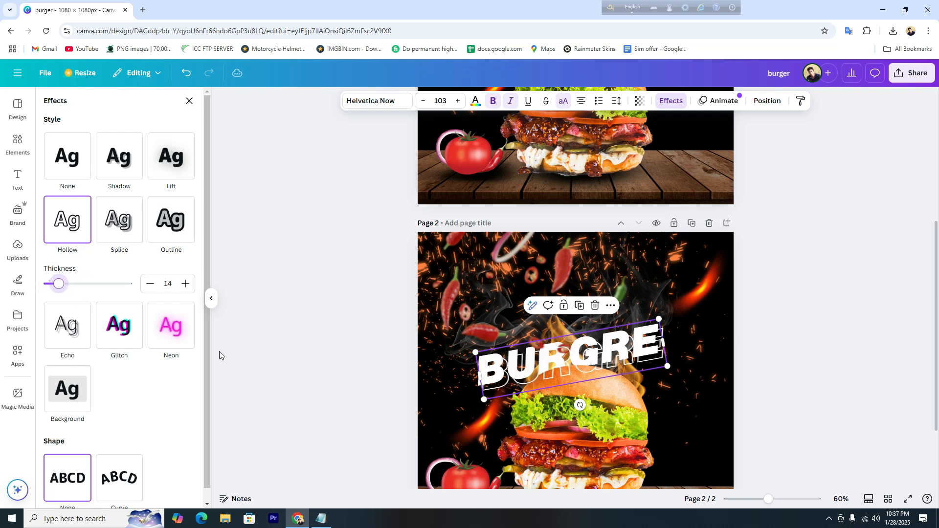
# Position the hollow heading copy slightly up and left of the solid heading as an offset outline.
pyautogui.moveTo(550, 376); pyautogui.dragTo(541, 370)
pyautogui.scroll(-2, 822, 346)
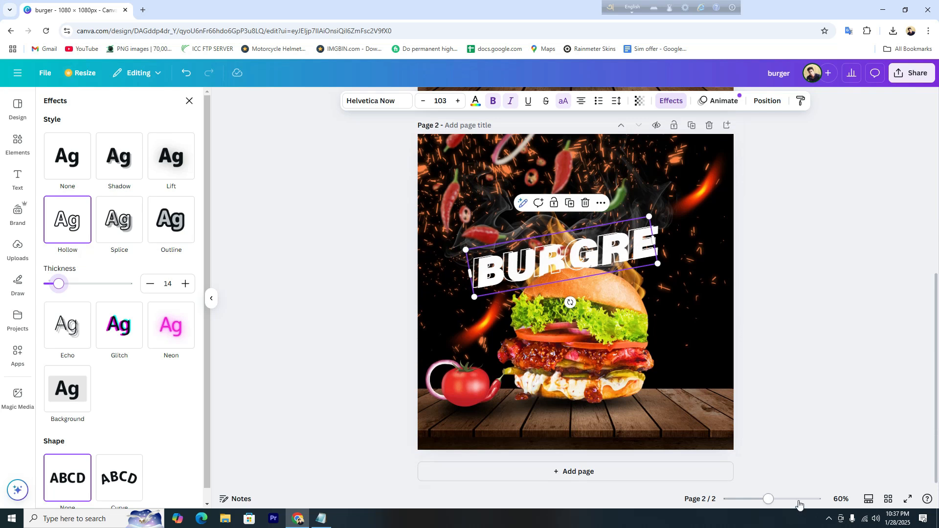
pyautogui.moveTo(774, 504); pyautogui.dragTo(792, 502)
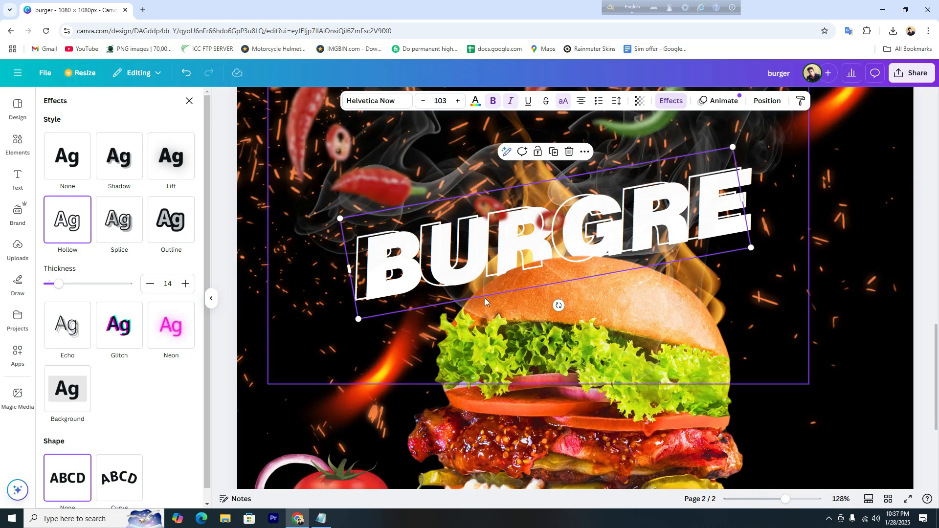
pyautogui.scroll(-3, 538, 327)
# Send the hollow heading copy backward, behind the onion ring and scattered red chillies.
pyautogui.click(768, 101)
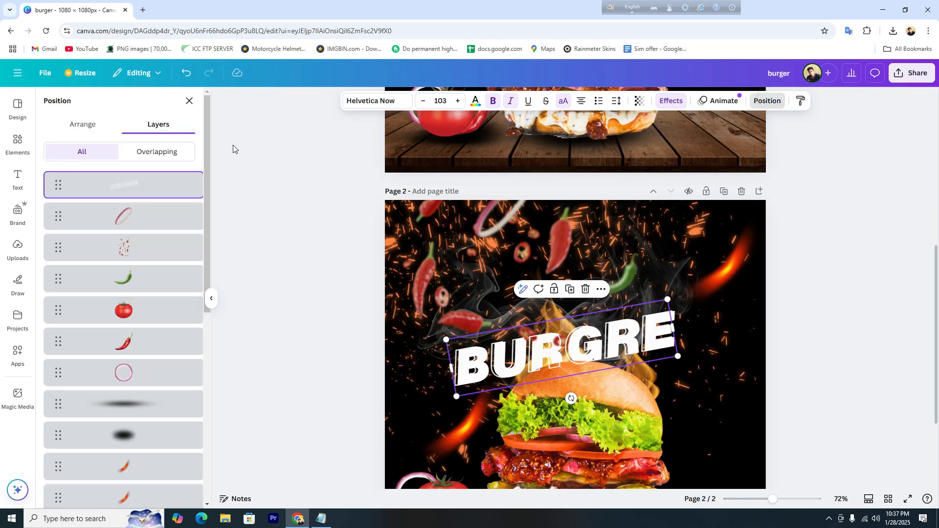
pyautogui.click(78, 126)
pyautogui.click(164, 154)
pyautogui.click(343, 172)
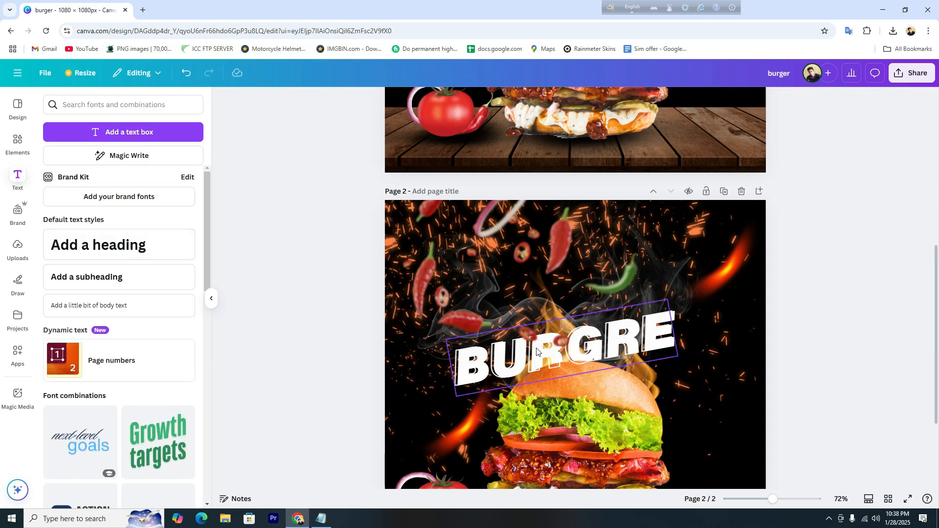
# Select page 2's solid heading from the layers, send it one layer backward behind the upper burger flame, and compare with page 1.
pyautogui.scroll(-3, 746, 290)
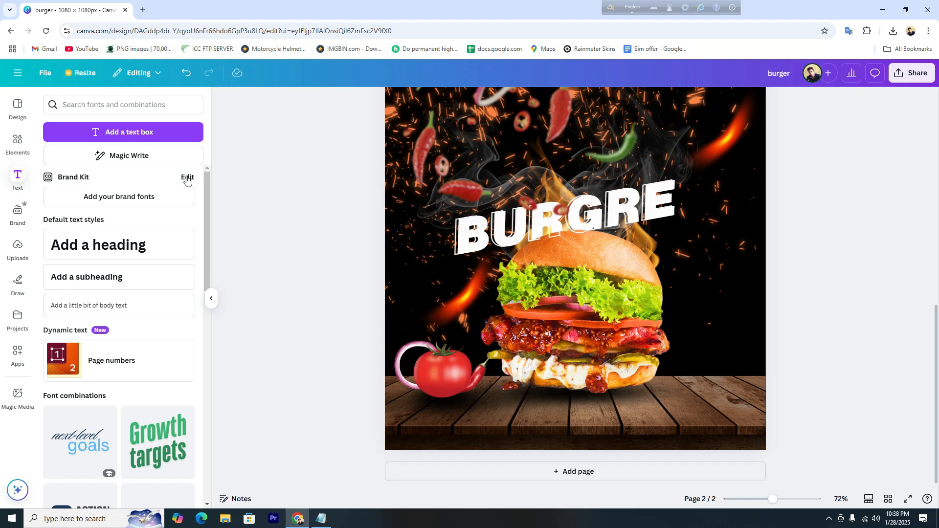
pyautogui.click(534, 228)
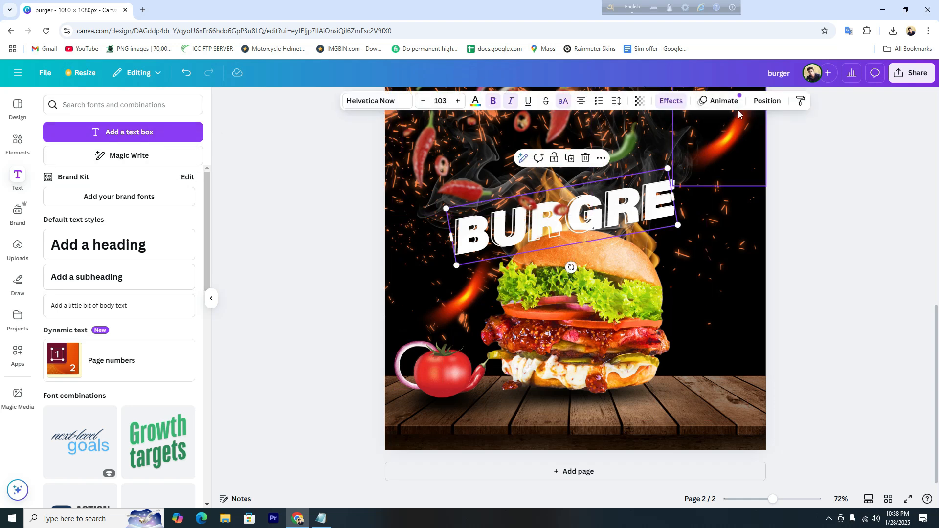
pyautogui.click(767, 102)
pyautogui.click(179, 126)
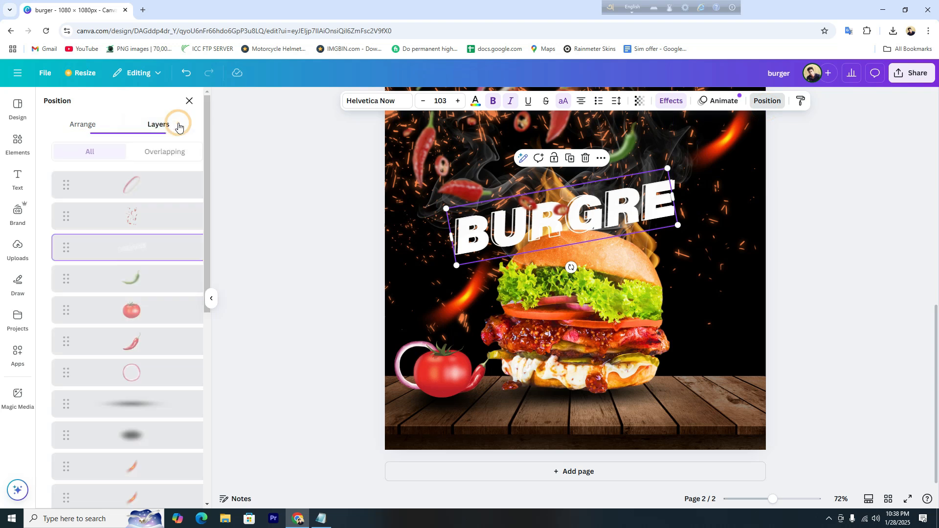
pyautogui.scroll(-6, 149, 352)
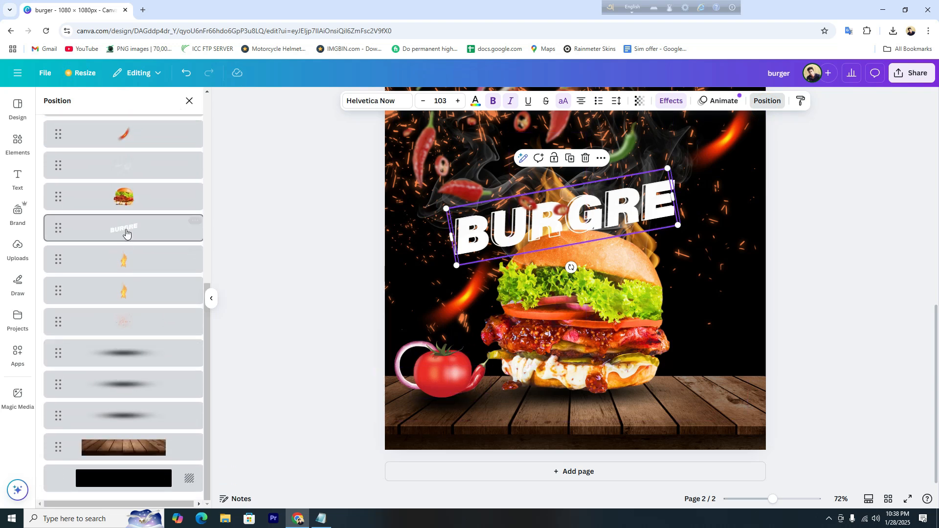
pyautogui.click(124, 231)
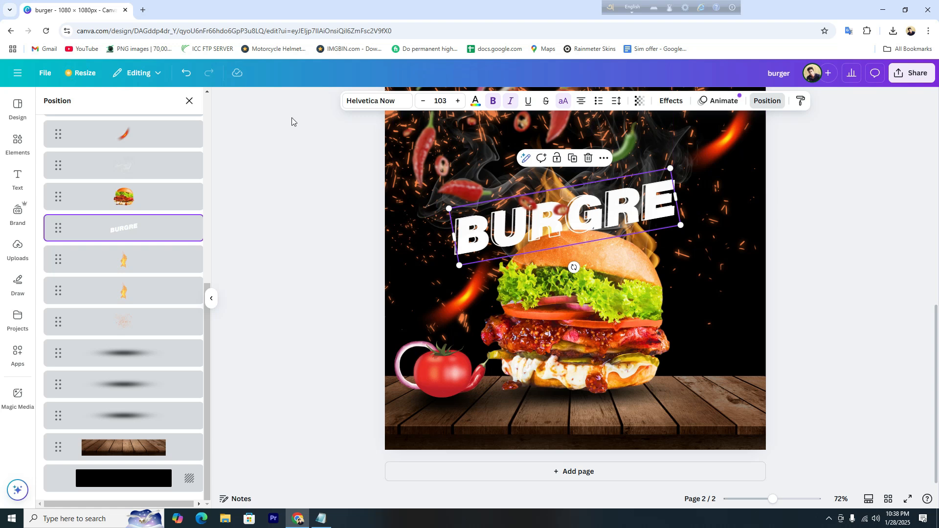
pyautogui.scroll(3, 272, 210)
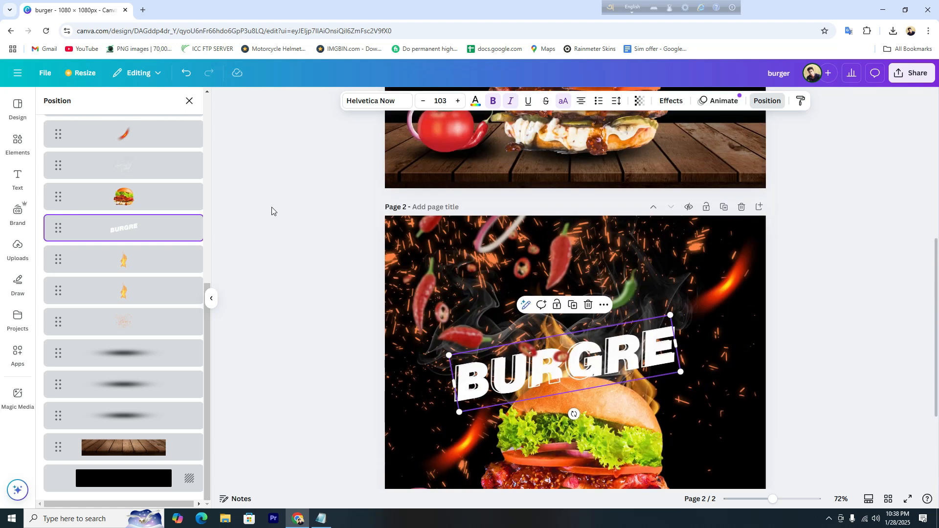
pyautogui.click(763, 101)
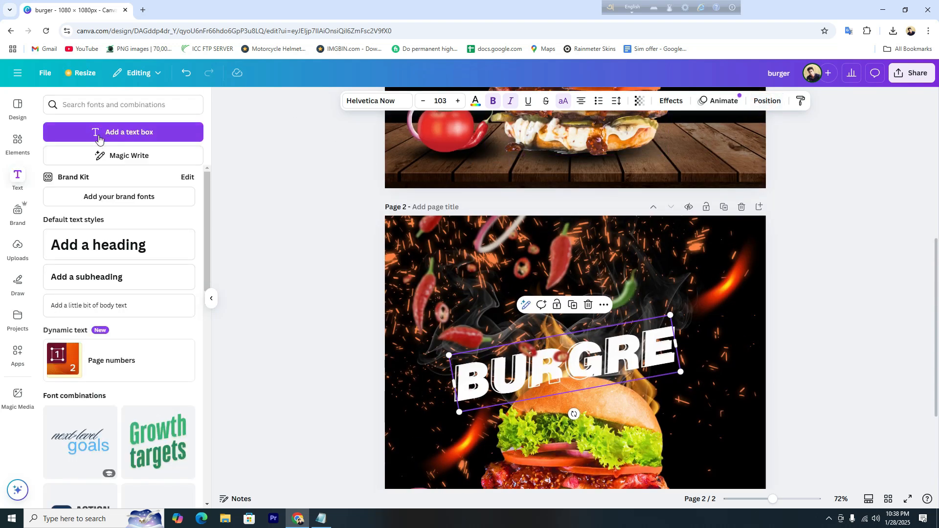
pyautogui.click(767, 101)
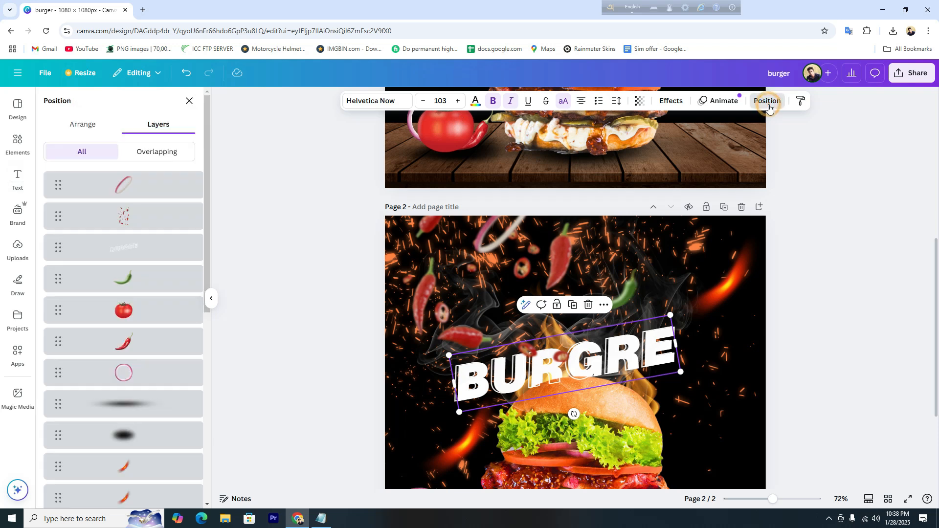
pyautogui.click(80, 132)
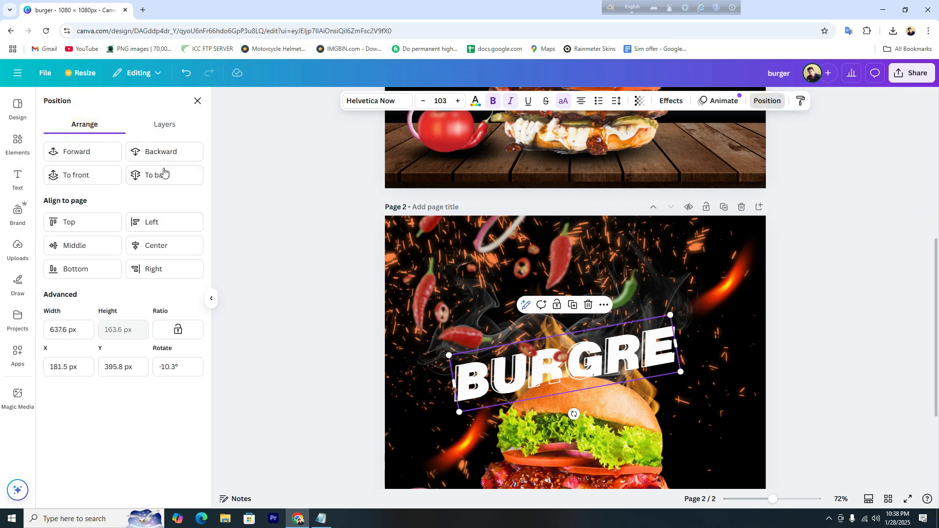
pyautogui.click(165, 153)
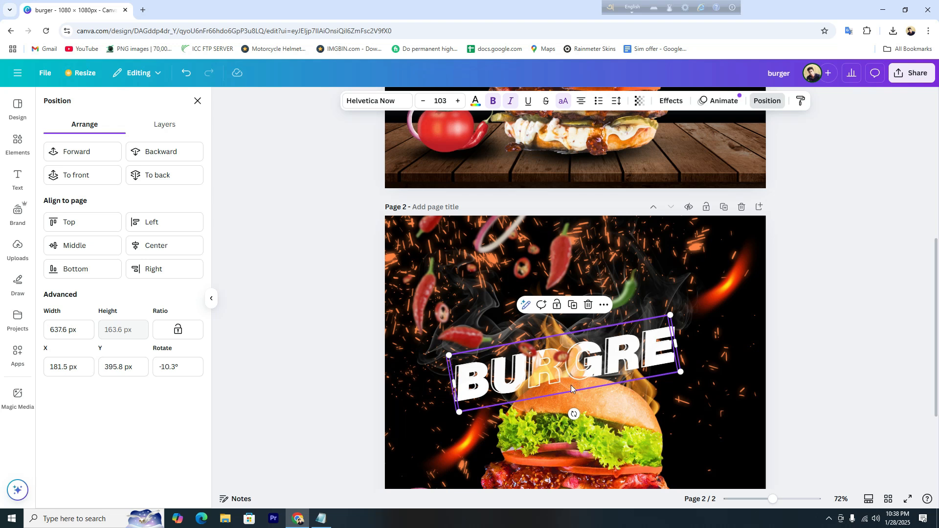
pyautogui.scroll(3, 903, 289)
pyautogui.scroll(3, 635, 254)
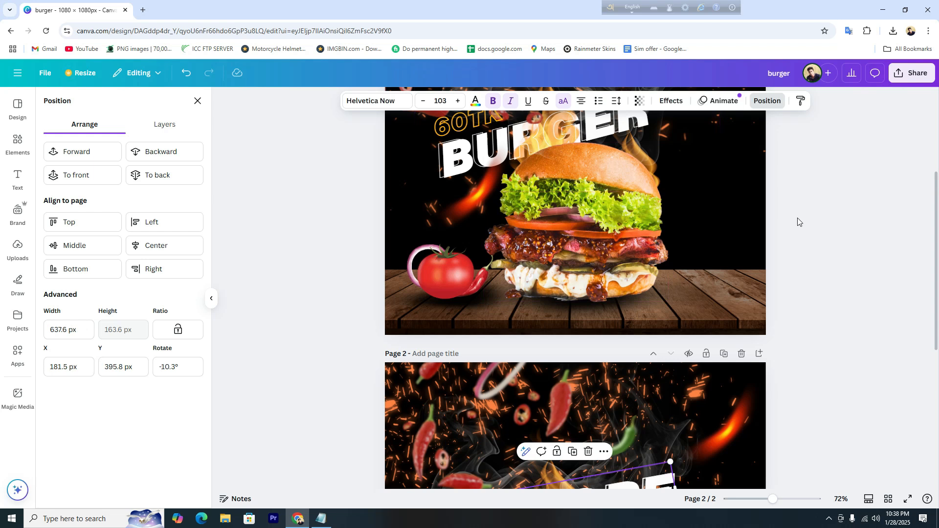
# Select page 2's hollow heading copy from the layers and send it two layers backward, behind the upper burger flame.
pyautogui.scroll(-4, 756, 233)
pyautogui.click(178, 131)
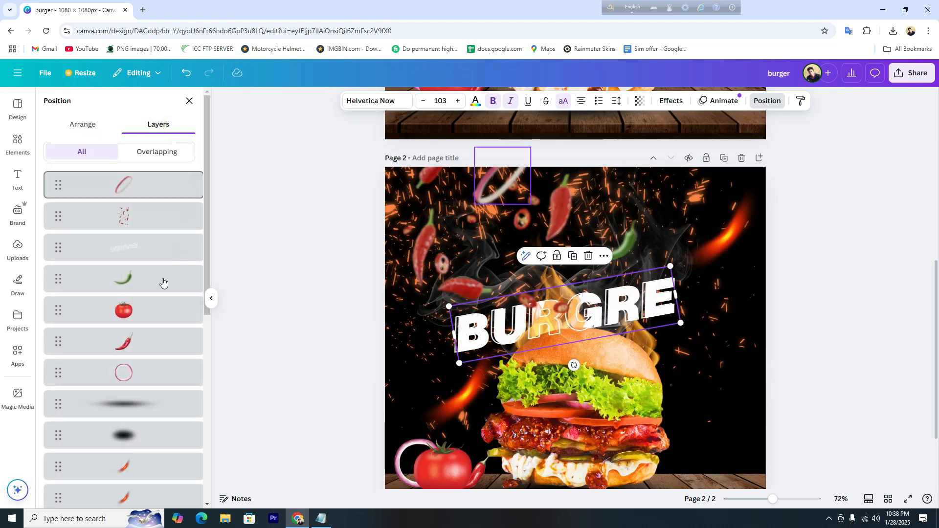
pyautogui.click(131, 250)
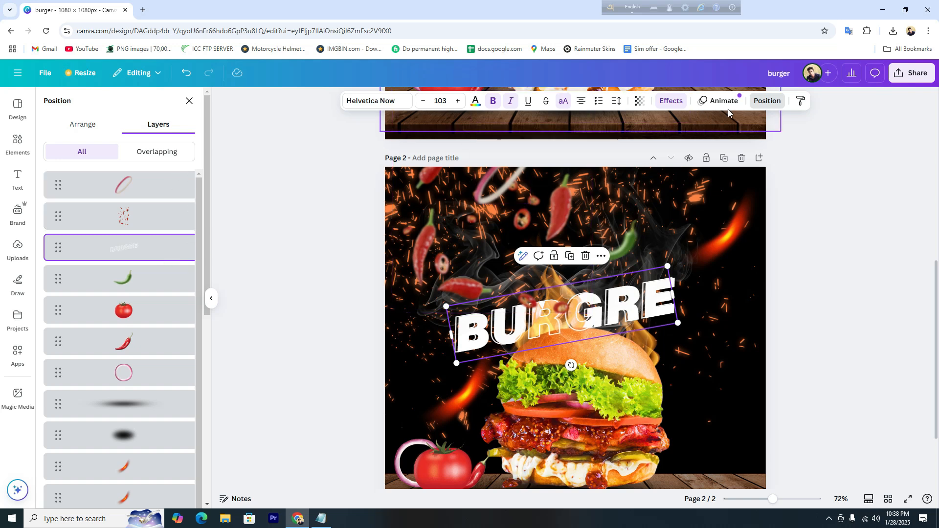
pyautogui.click(83, 133)
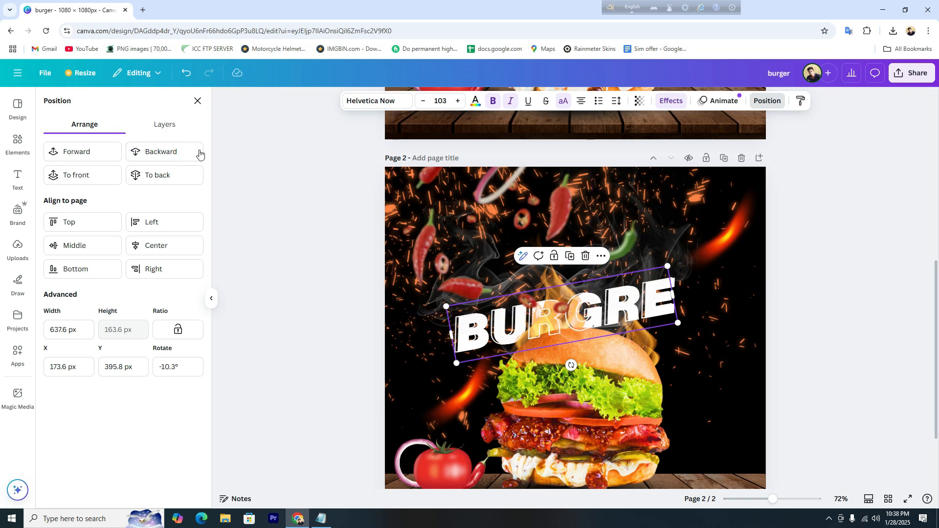
pyautogui.click(164, 155)
pyautogui.click(164, 156)
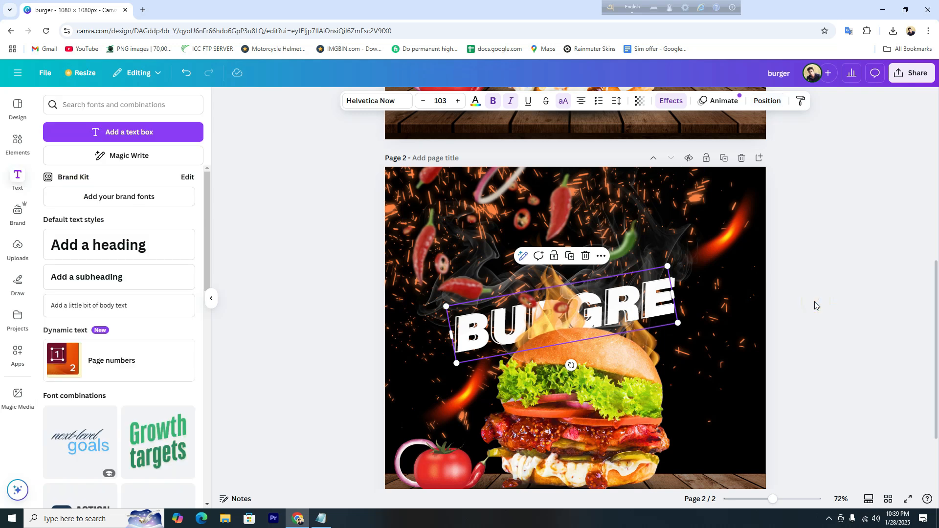
pyautogui.click(753, 254)
pyautogui.click(834, 292)
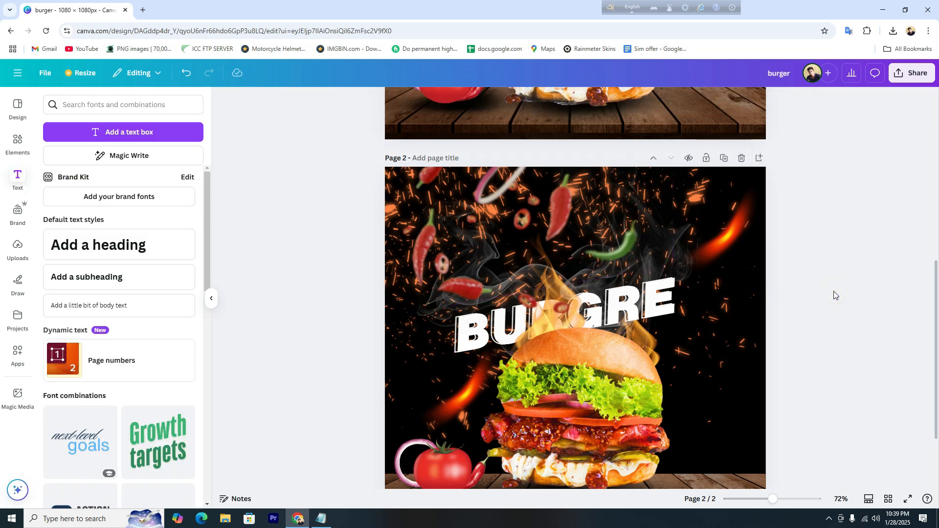
# Using page 1 as the reference, add a heading reading 60Tk to page 2 and set it in uppercase.
pyautogui.scroll(-3, 797, 295)
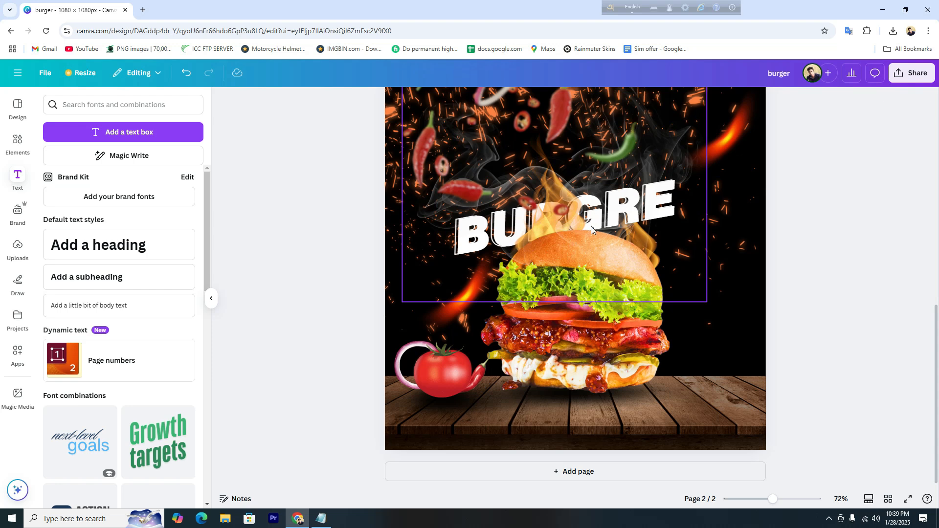
pyautogui.scroll(6, 820, 295)
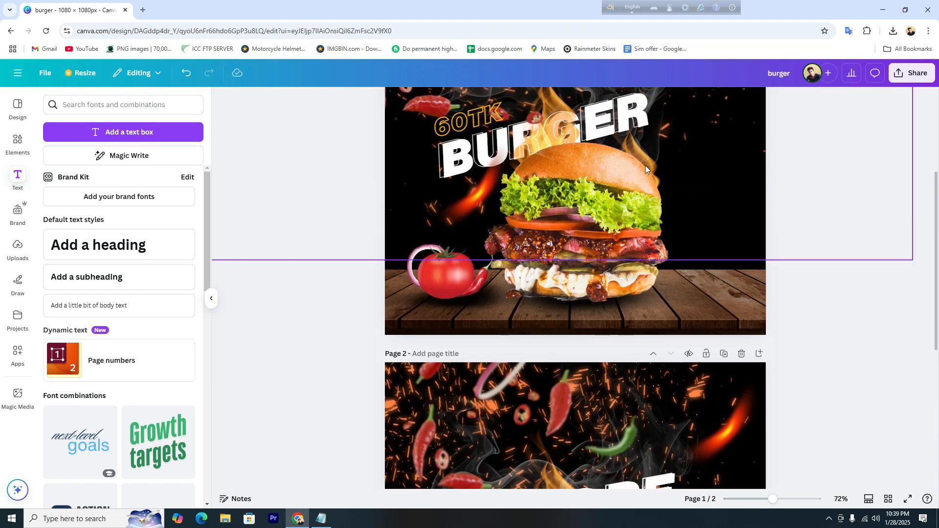
pyautogui.scroll(-1, 868, 236)
pyautogui.scroll(-4, 820, 262)
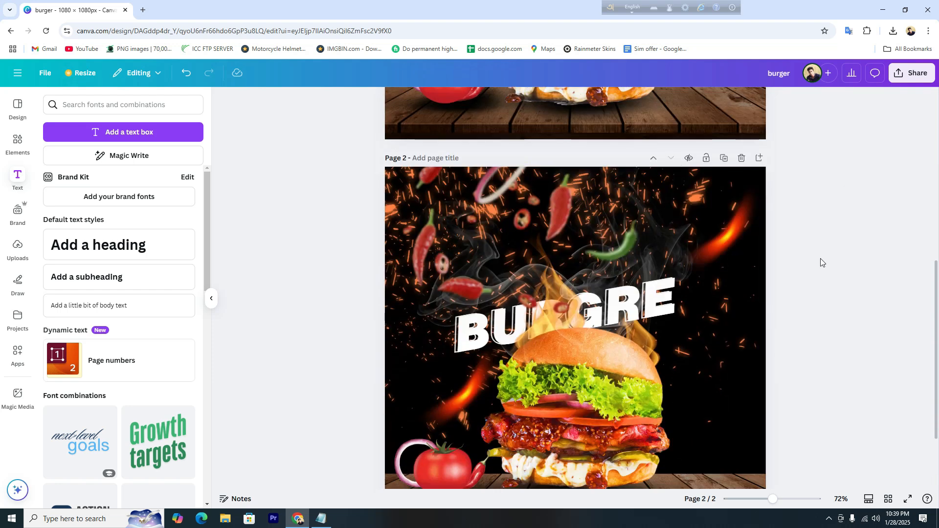
pyautogui.scroll(6, 827, 269)
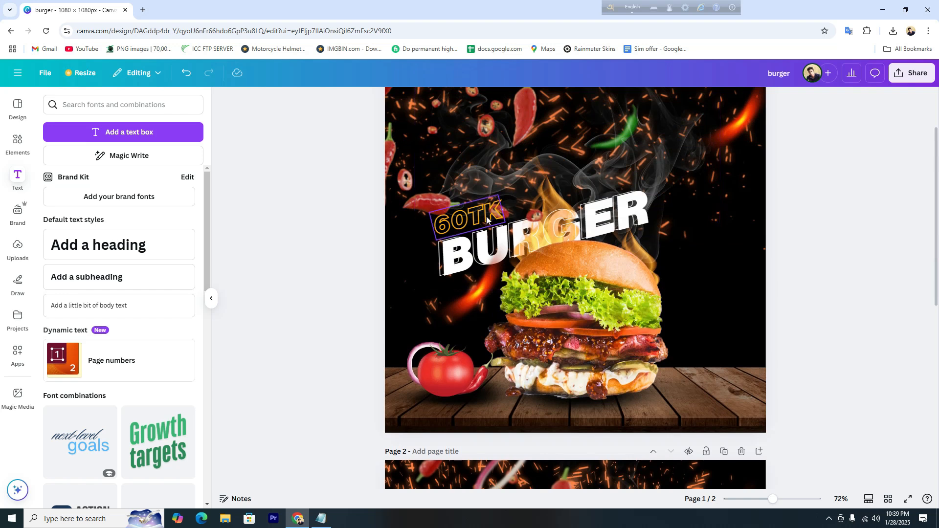
pyautogui.scroll(-3, 838, 273)
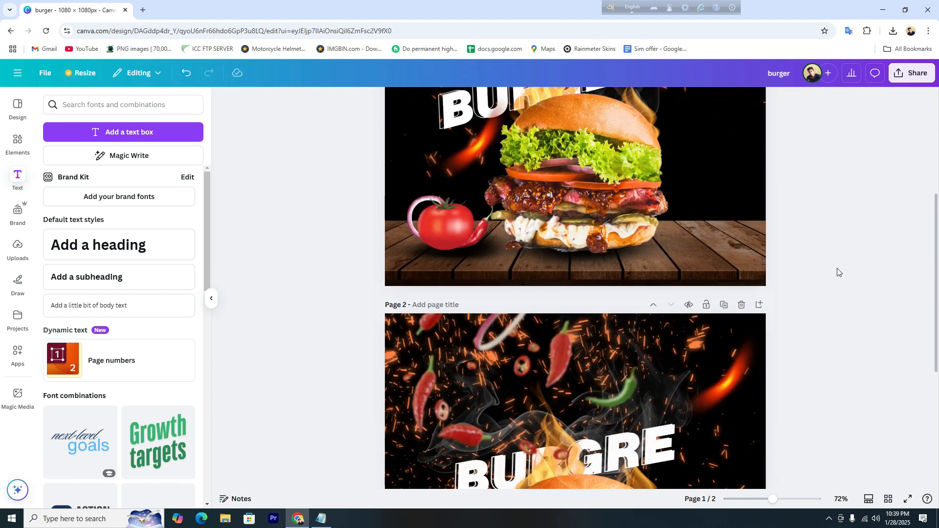
pyautogui.scroll(-2, 561, 432)
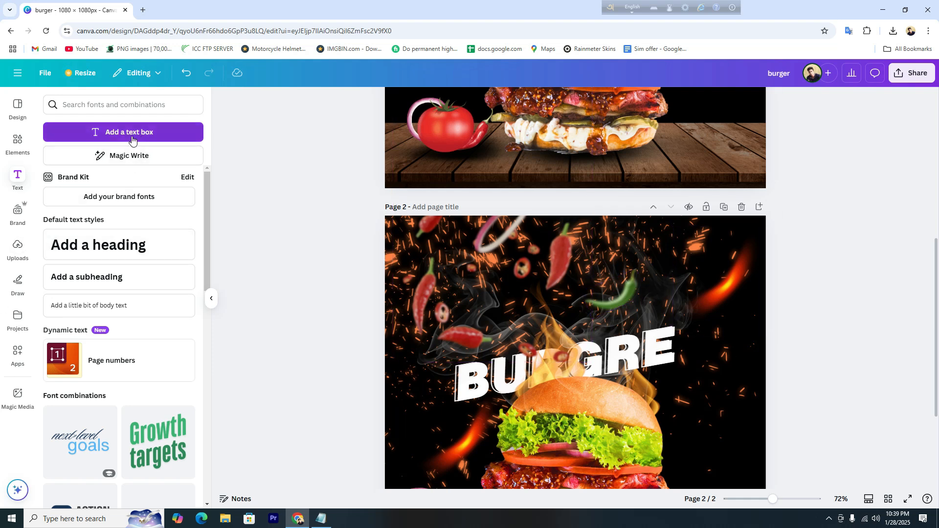
pyautogui.click(125, 249)
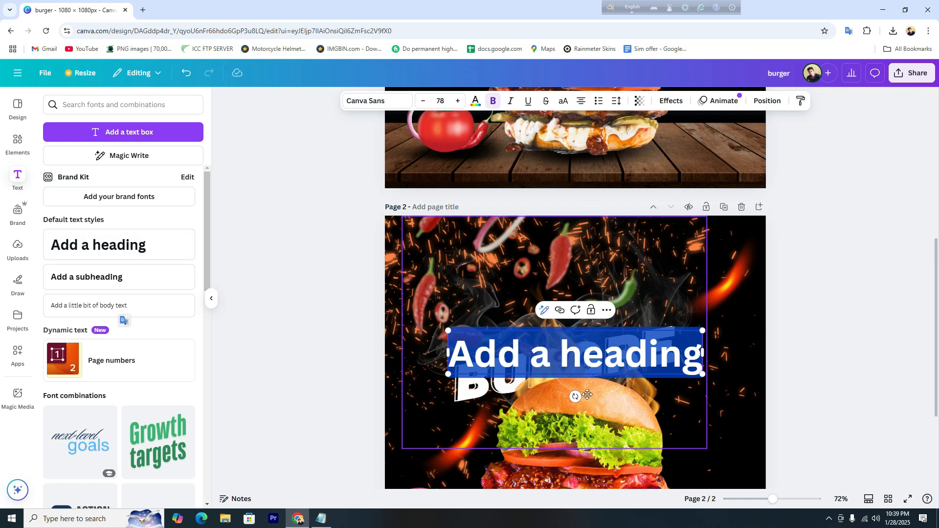
pyautogui.write('60Tk')
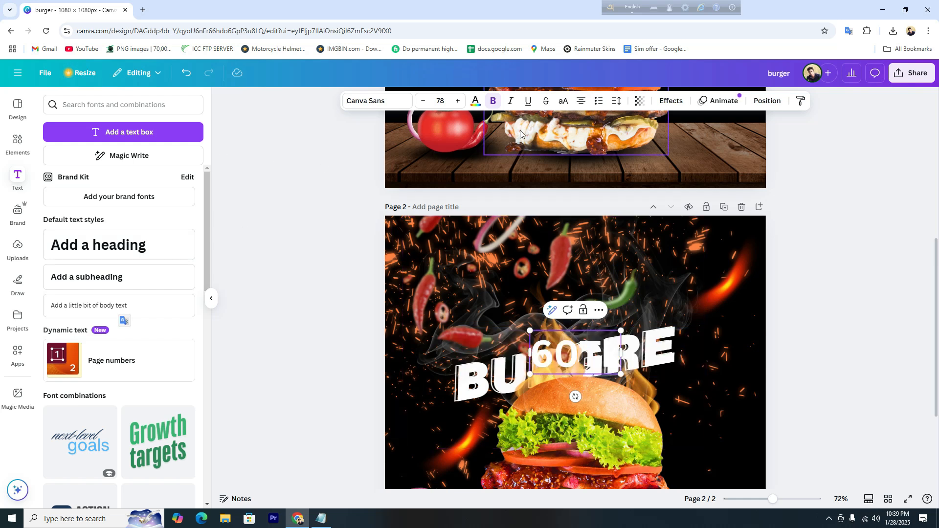
pyautogui.click(563, 109)
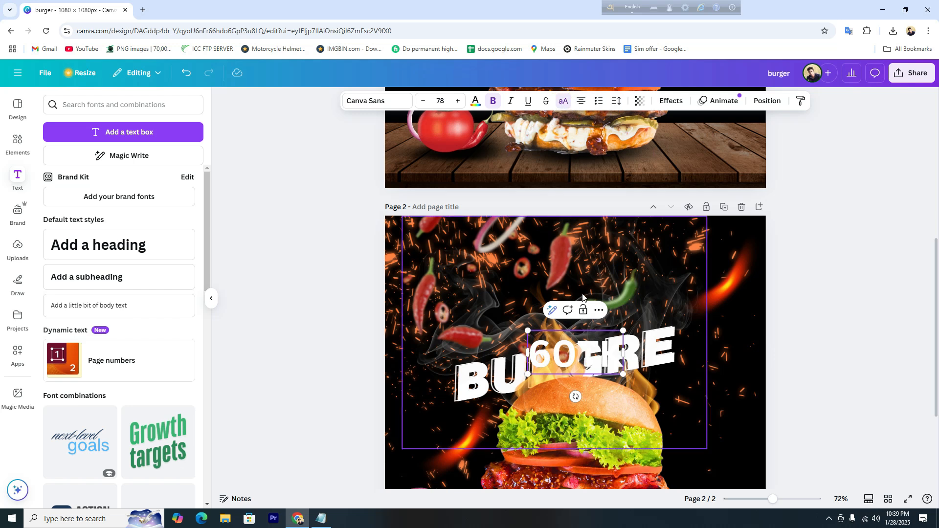
# Set the 60TK text's font to Helvetica Now in the Black weight.
pyautogui.click(390, 108)
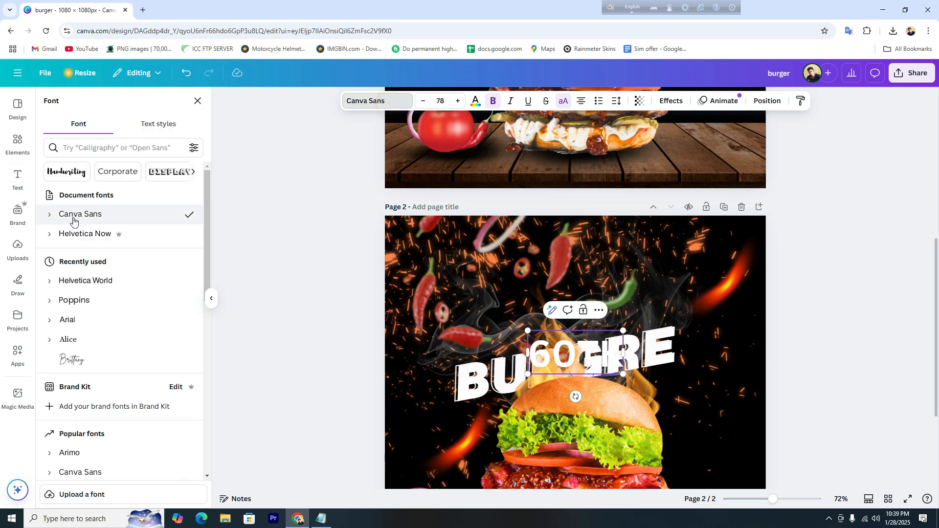
pyautogui.click(85, 234)
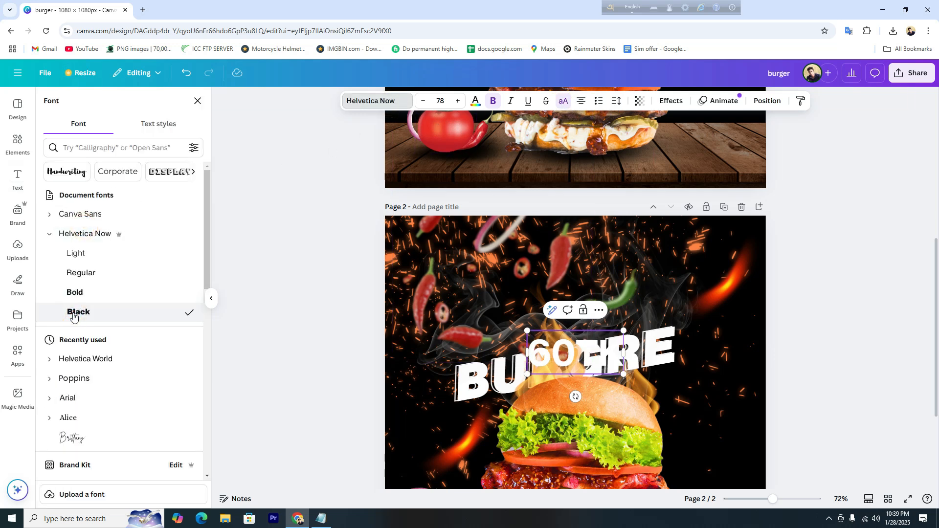
pyautogui.click(815, 337)
pyautogui.click(887, 353)
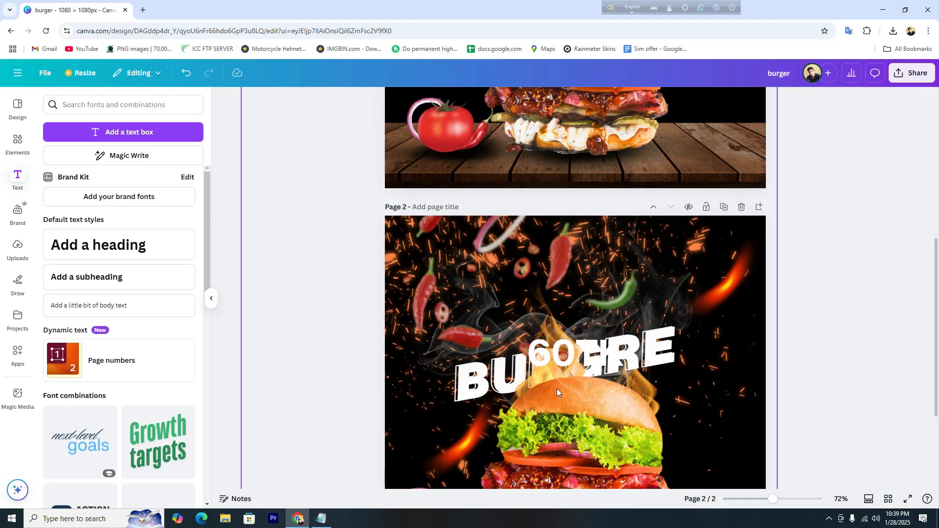
pyautogui.click(554, 354)
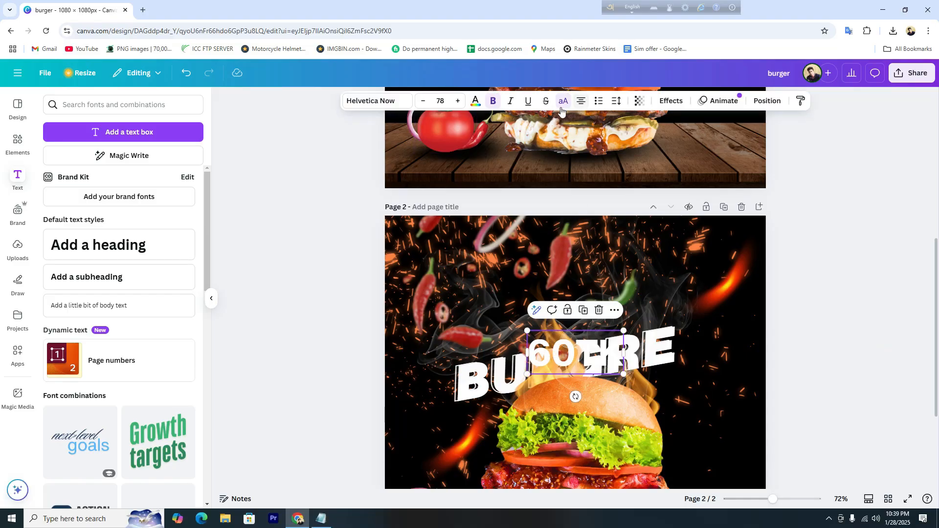
pyautogui.click(372, 100)
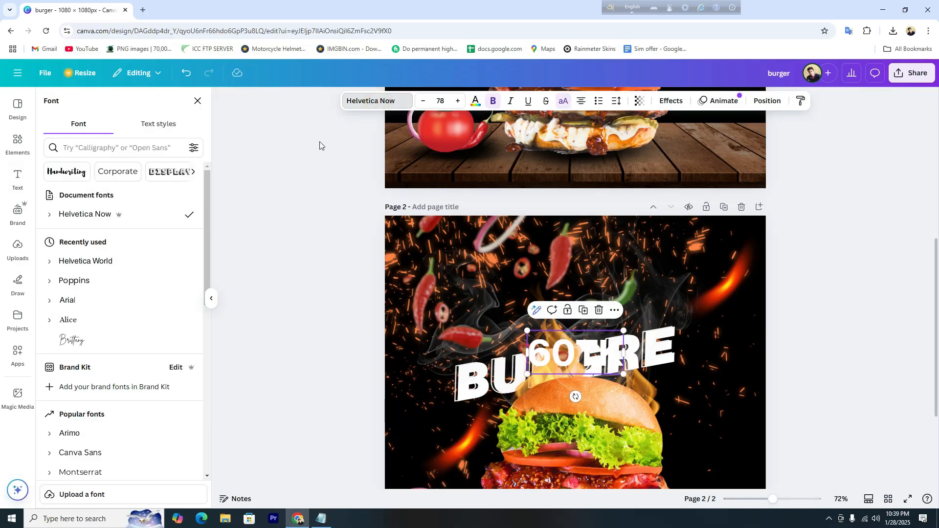
pyautogui.click(49, 214)
pyautogui.click(77, 293)
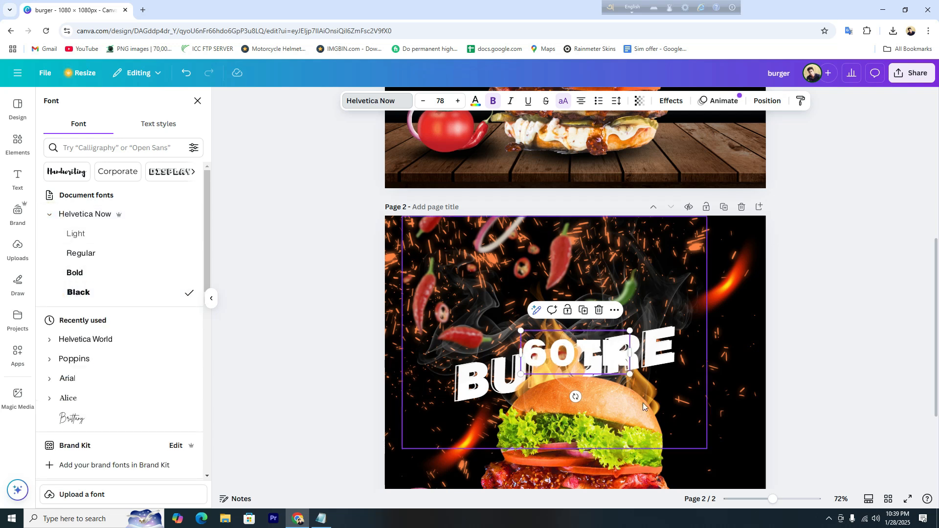
# Move the 60TK text above the start of the burger heading and tilt it to match the heading's slant.
pyautogui.moveTo(591, 351); pyautogui.dragTo(513, 324)
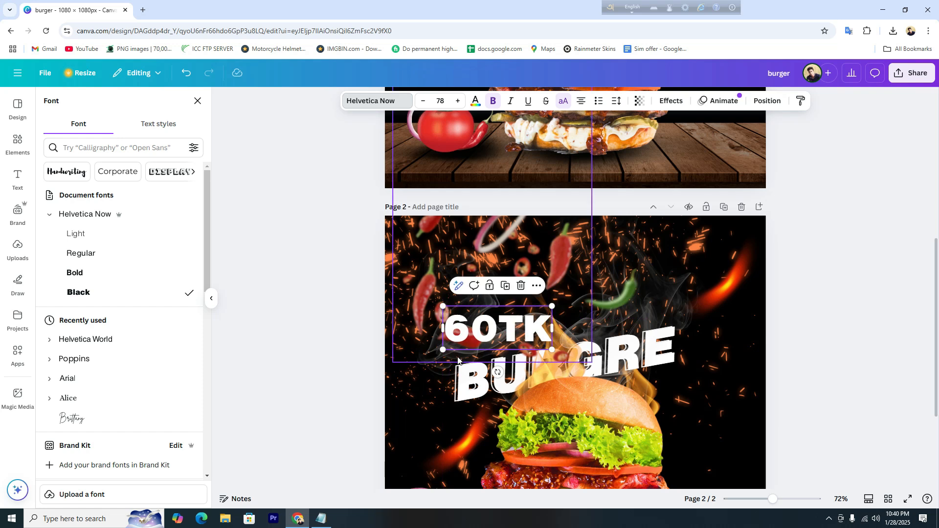
pyautogui.moveTo(497, 372); pyautogui.dragTo(504, 374)
pyautogui.moveTo(509, 330); pyautogui.dragTo(513, 341)
# Check the price text on page 1 and give page 2's 60TK text a Hollow effect with thickness 12.
pyautogui.scroll(5, 876, 296)
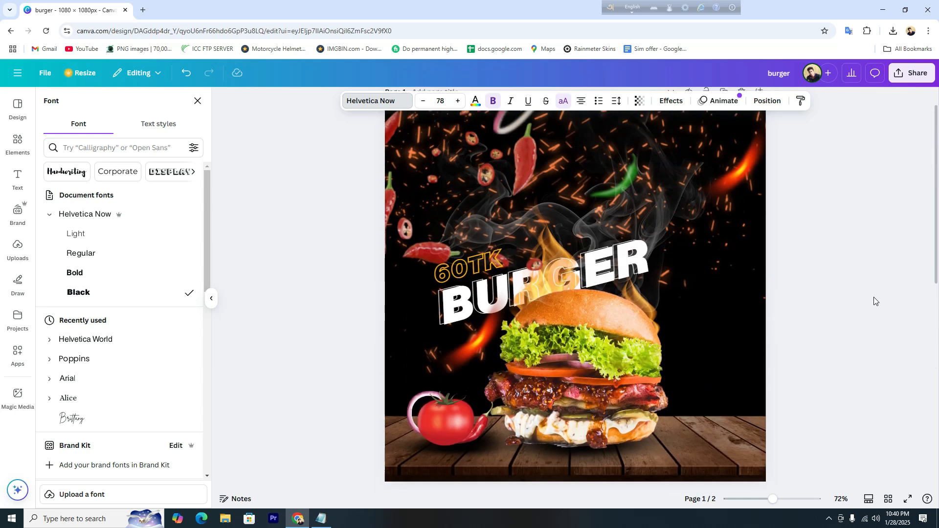
pyautogui.scroll(-3, 875, 296)
pyautogui.scroll(-2, 726, 309)
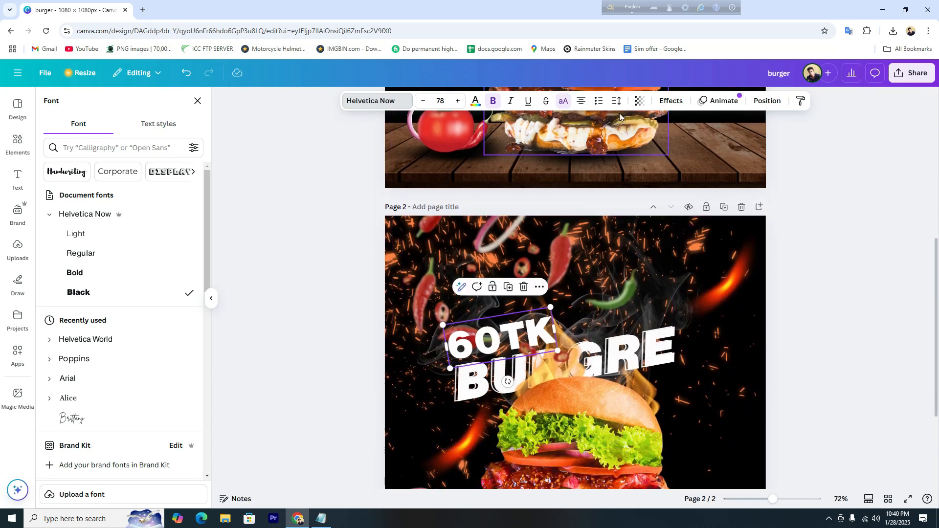
pyautogui.click(673, 101)
pyautogui.click(69, 225)
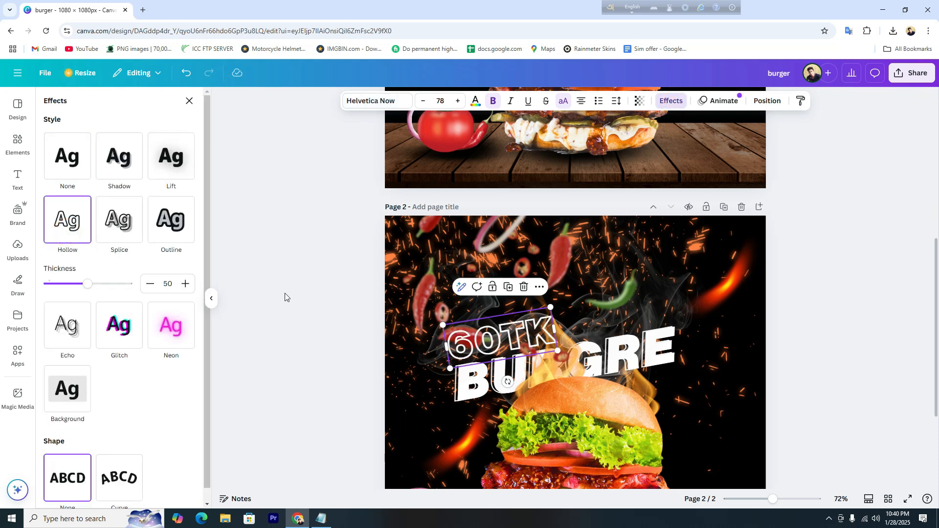
pyautogui.moveTo(88, 286); pyautogui.dragTo(57, 290)
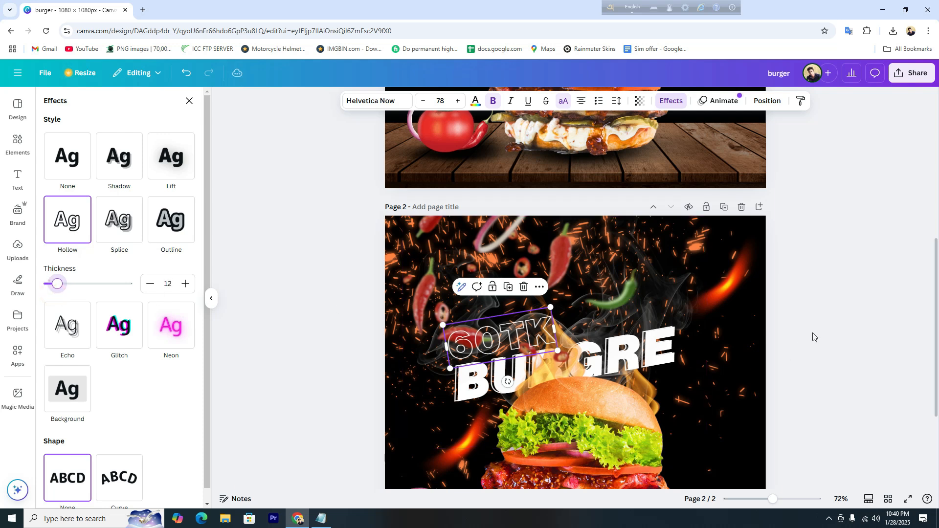
pyautogui.press('Escape')
# Scale the 60TK text down to font size 59.6 and color it with the yellow-orange document color.
pyautogui.scroll(5, 692, 347)
pyautogui.scroll(-4, 689, 353)
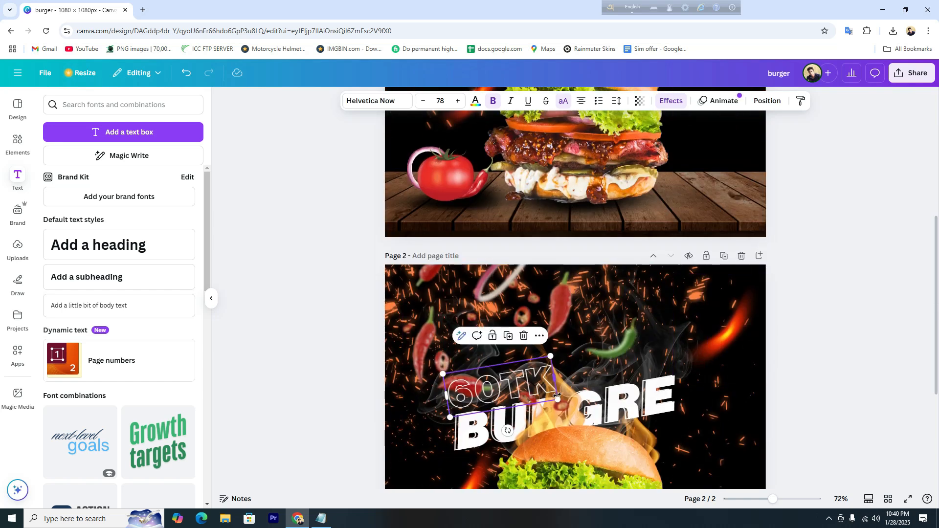
pyautogui.moveTo(557, 399); pyautogui.dragTo(523, 379)
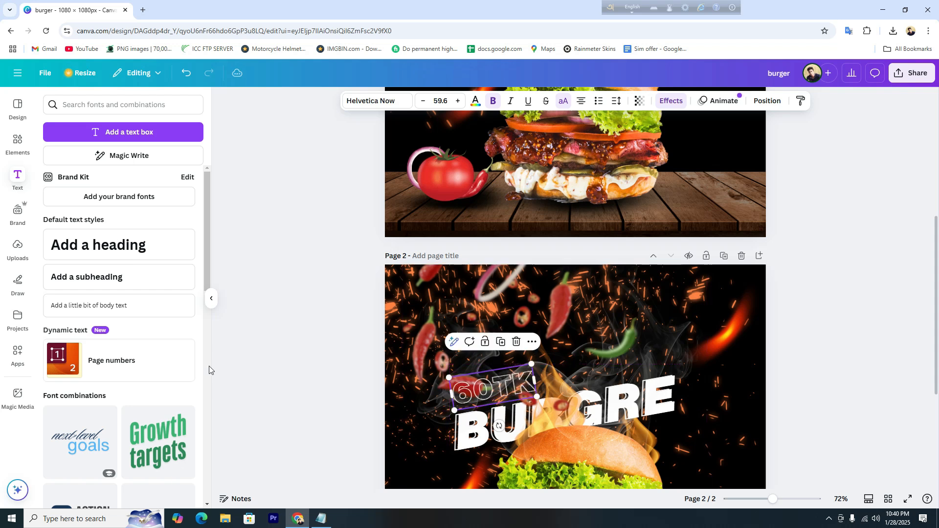
pyautogui.click(476, 102)
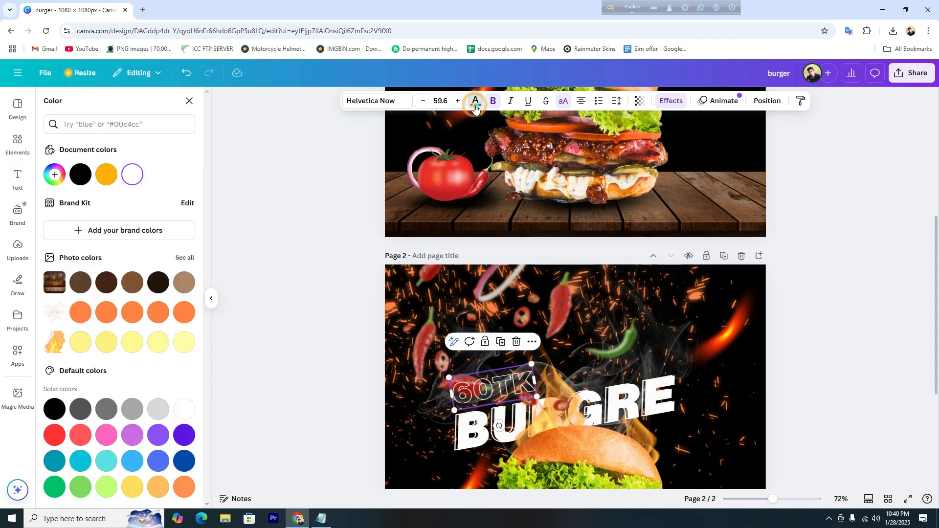
pyautogui.click(108, 176)
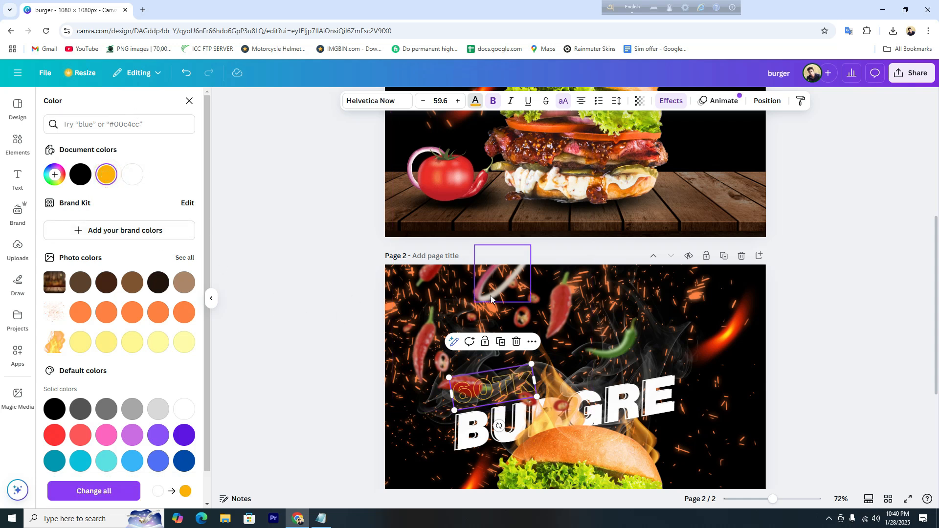
# Thicken the 60TK text's hollow outline through its effect settings and review the whole of page 2.
pyautogui.click(386, 103)
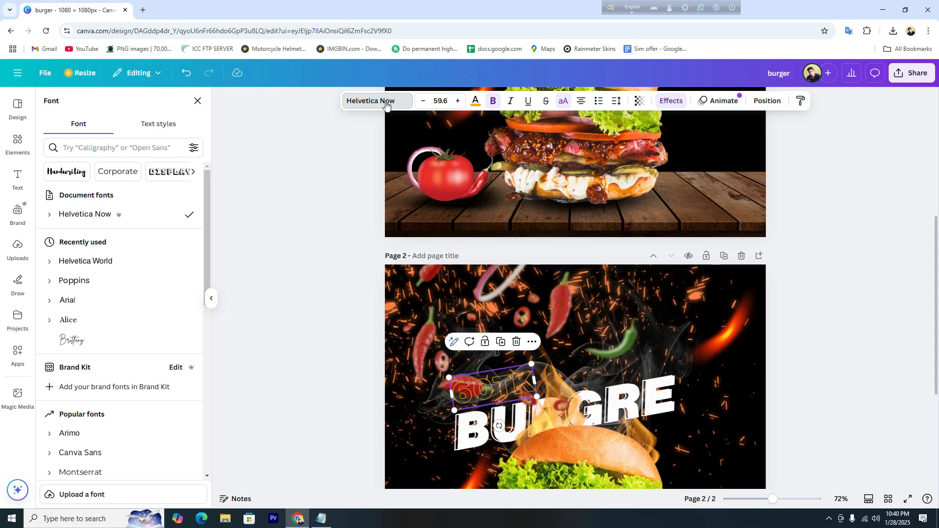
pyautogui.click(667, 100)
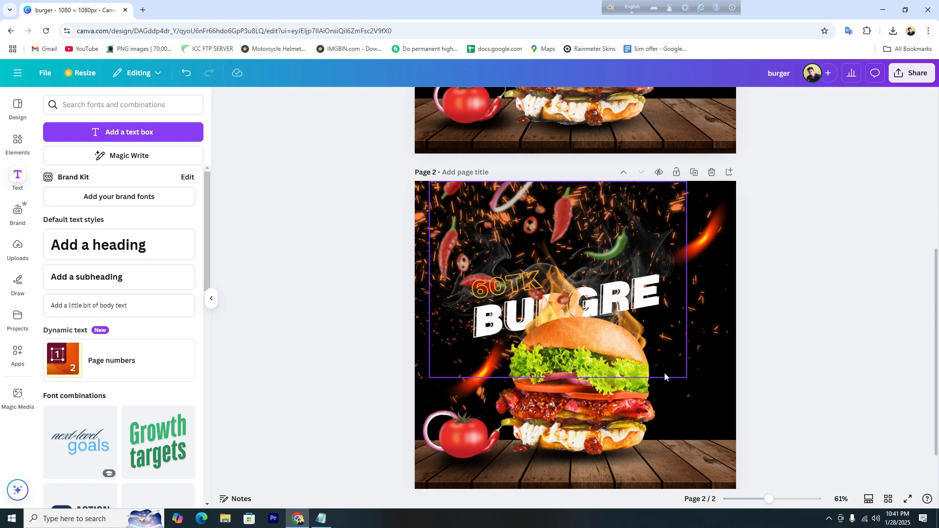
pyautogui.scroll(-1, 665, 373)
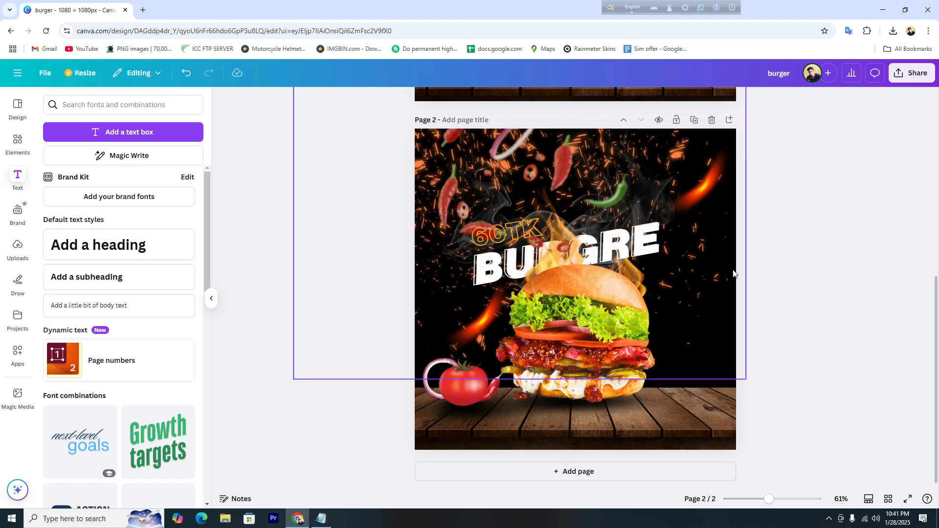